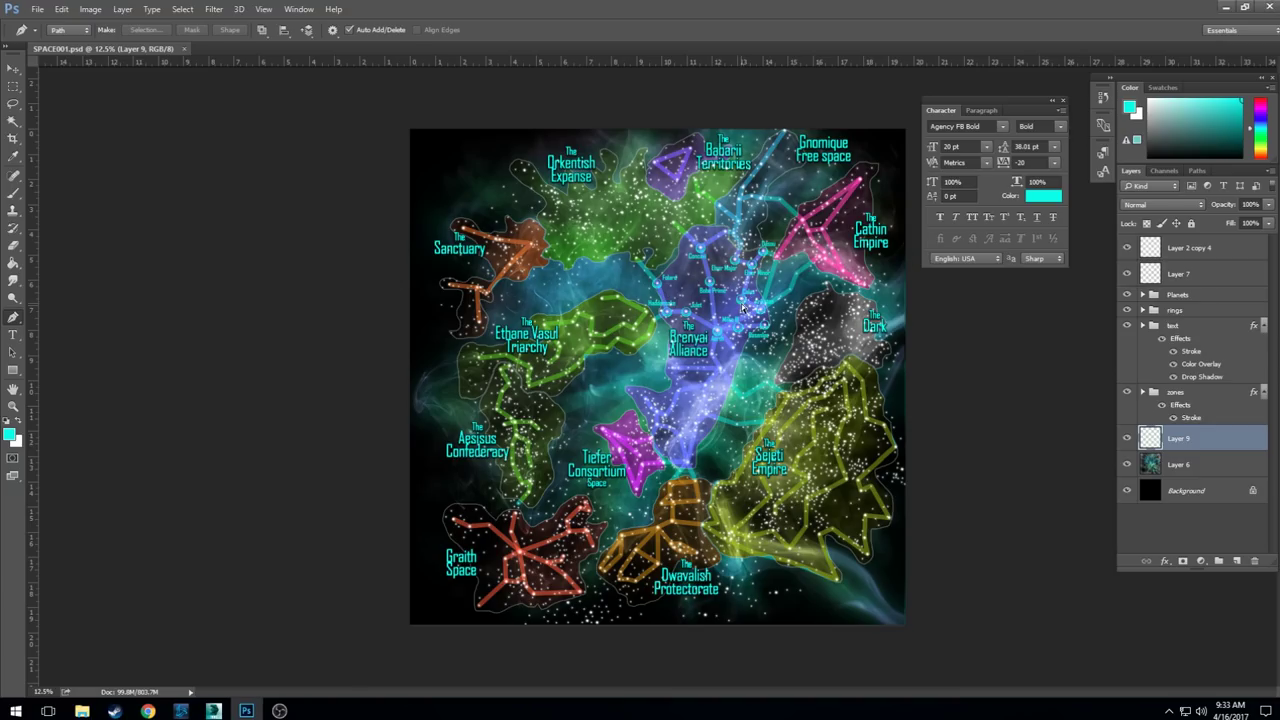
- Examine the star map around the Brenyai Alliance and its named planets, and the map as a whole
{"action": "scroll", "coordinate": [741, 290], "scroll_direction": "up", "scroll_amount": 2}
{"action": "scroll", "coordinate": [766, 307], "scroll_direction": "up", "scroll_amount": 1}
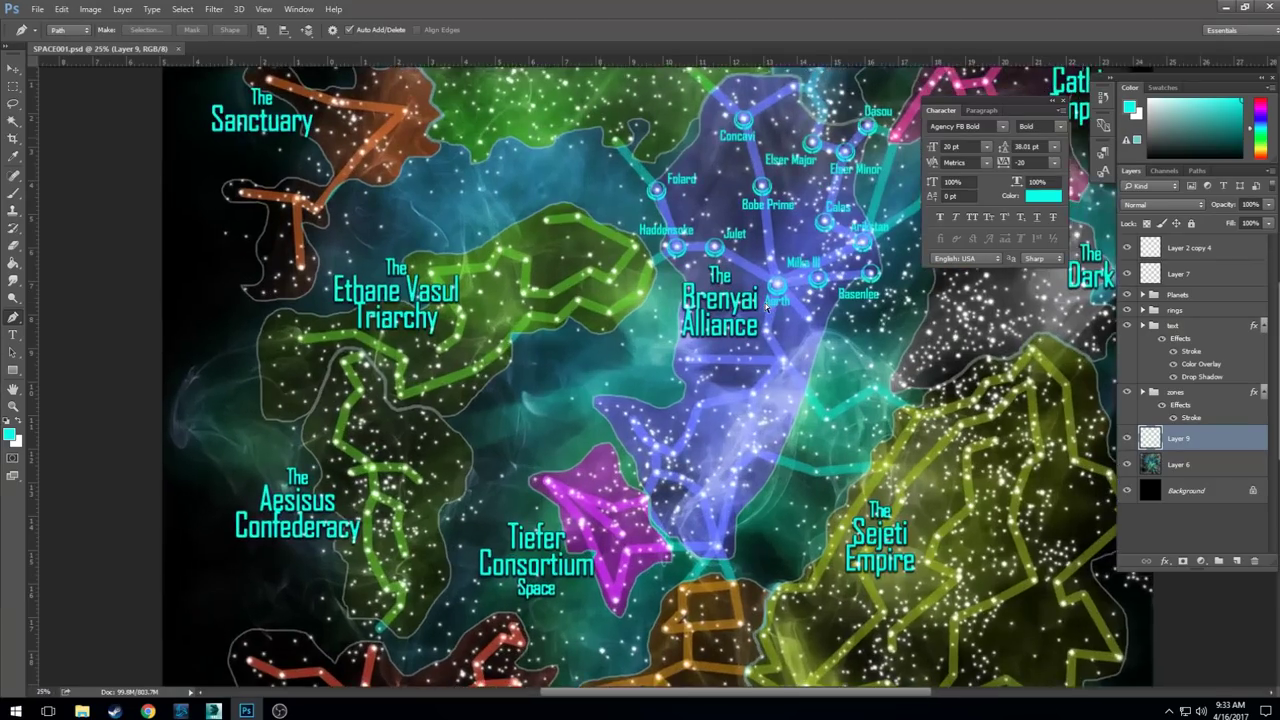
{"action": "scroll", "coordinate": [771, 230], "scroll_direction": "up", "scroll_amount": 1}
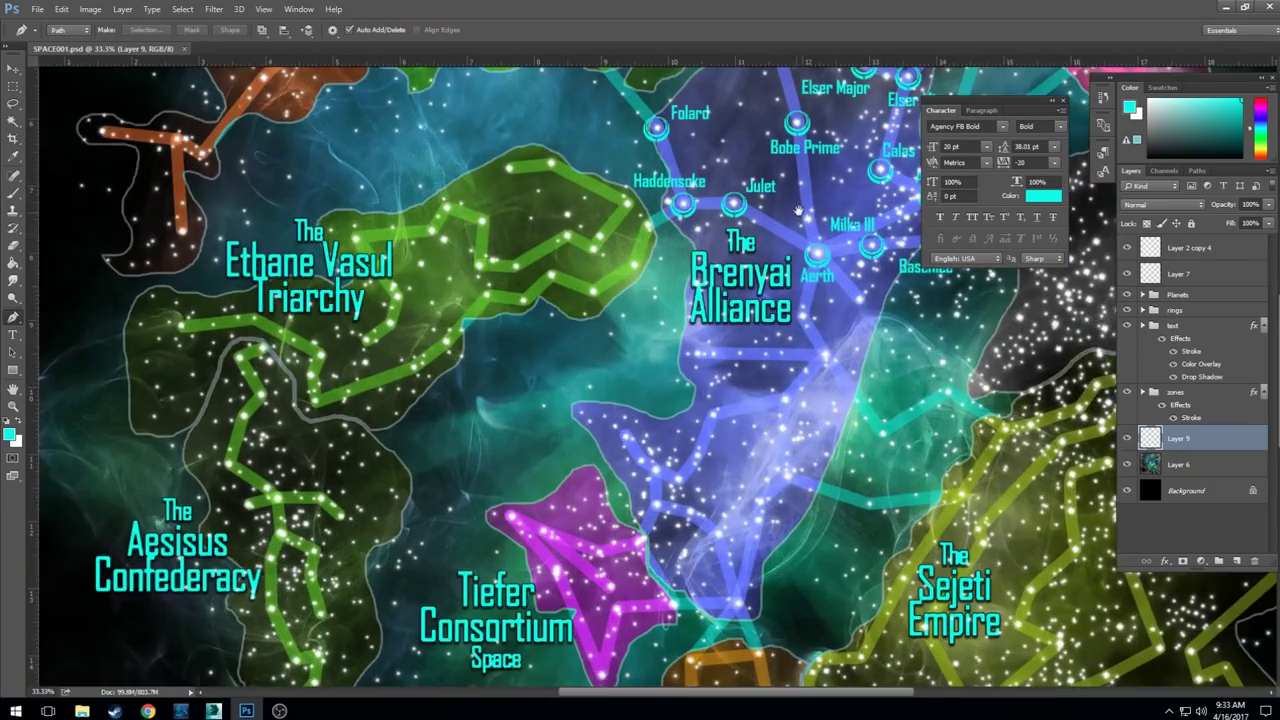
{"action": "left_click_drag", "start_coordinate": [810, 194], "coordinate": [650, 384]}
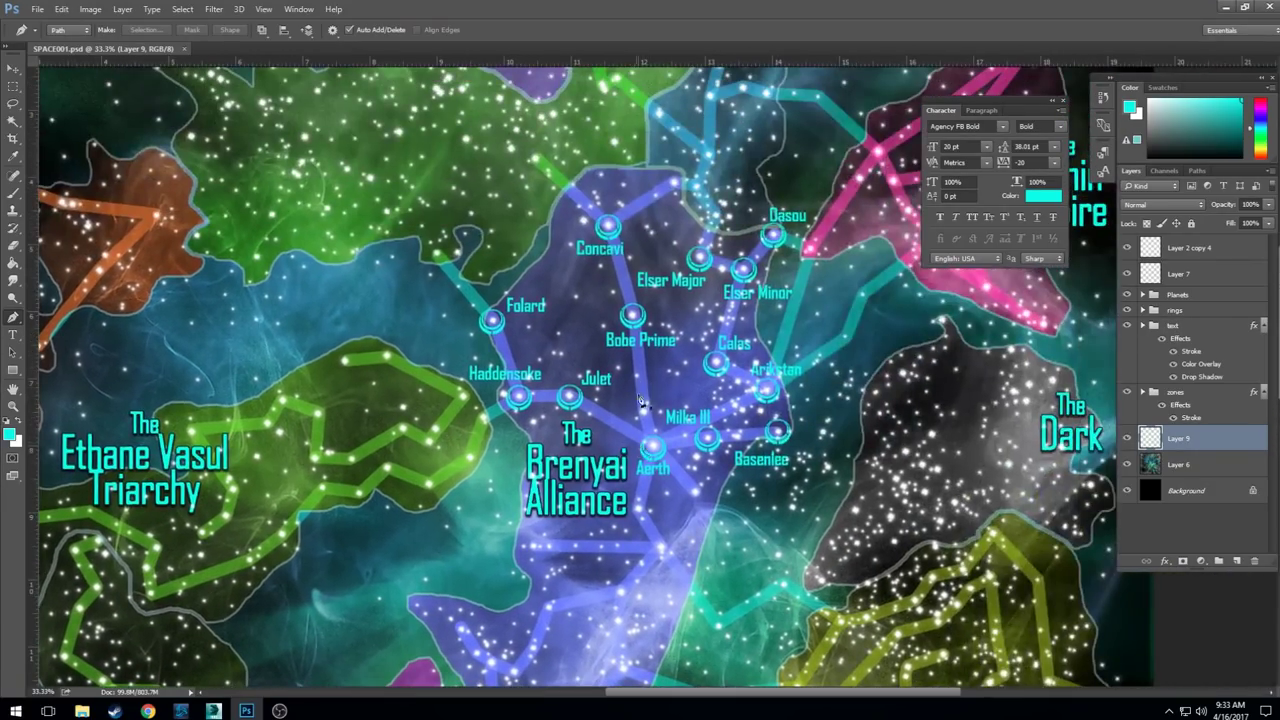
{"action": "left_click", "coordinate": [14, 68]}
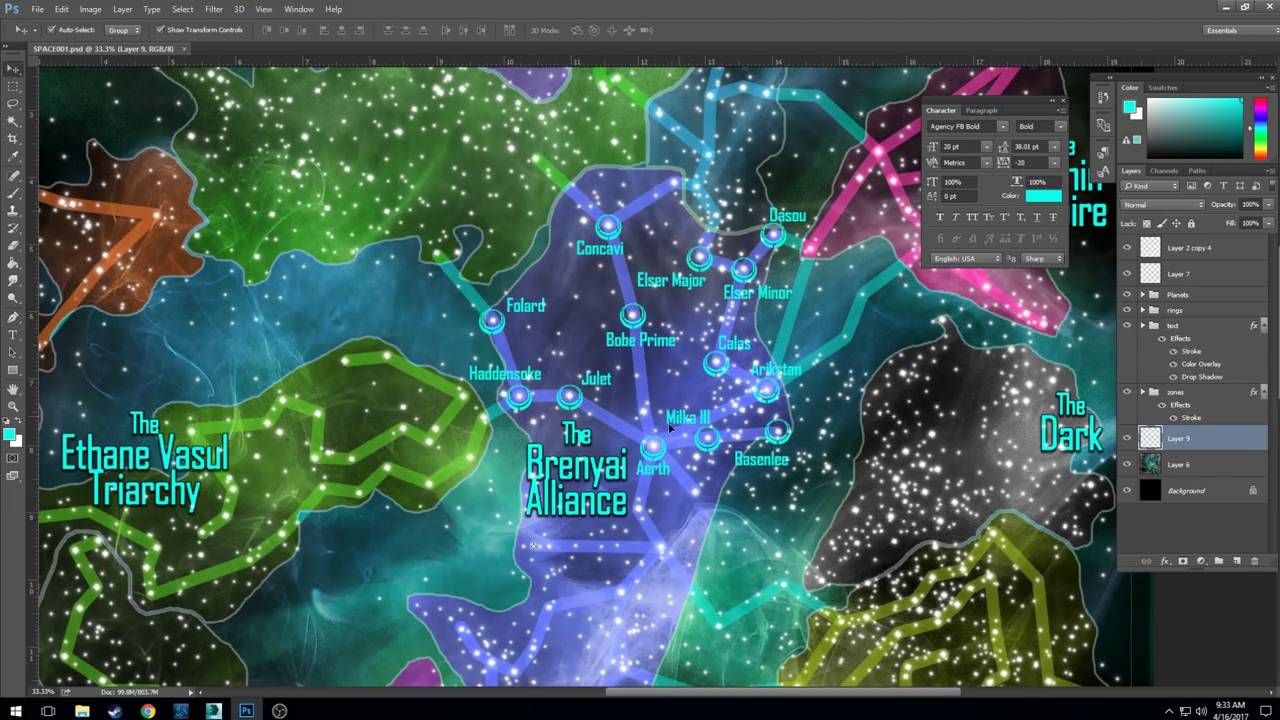
{"action": "scroll", "coordinate": [645, 387], "scroll_direction": "down", "scroll_amount": 2}
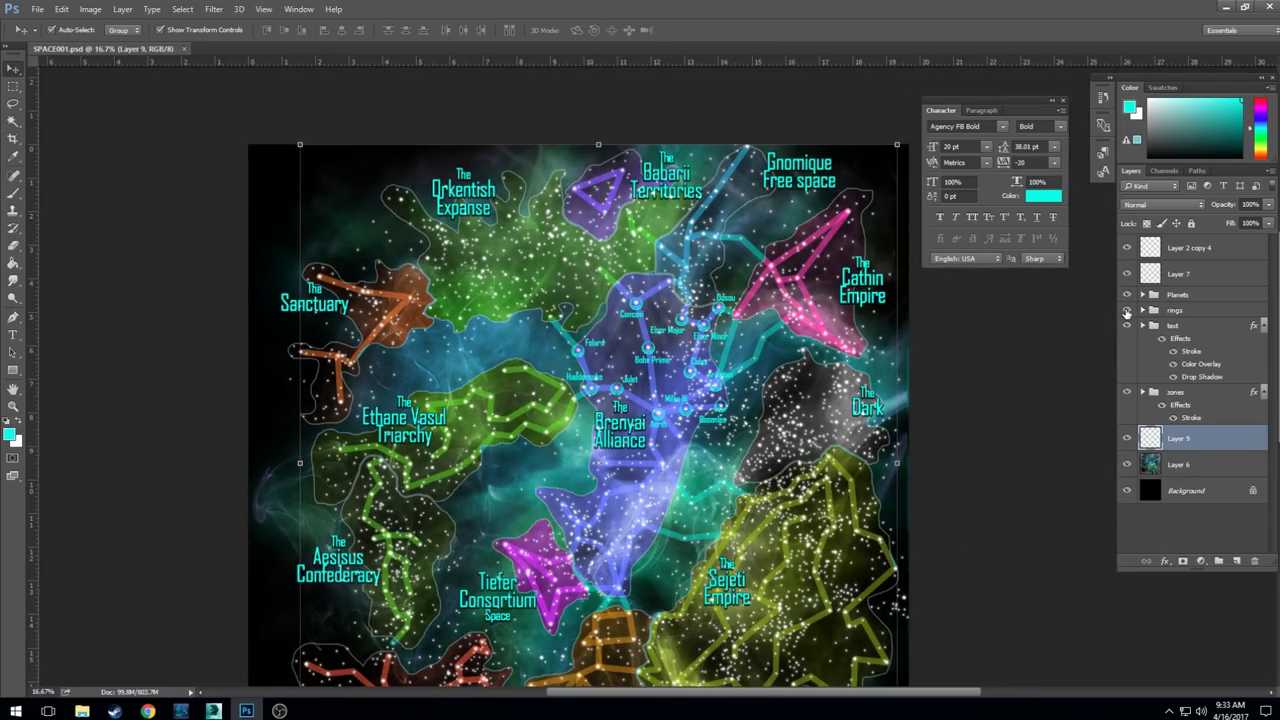
- Hide and show again the rings, Planets, text and zones groups and Layer 9 to examine how the map is built up
{"action": "left_click", "coordinate": [1127, 311]}
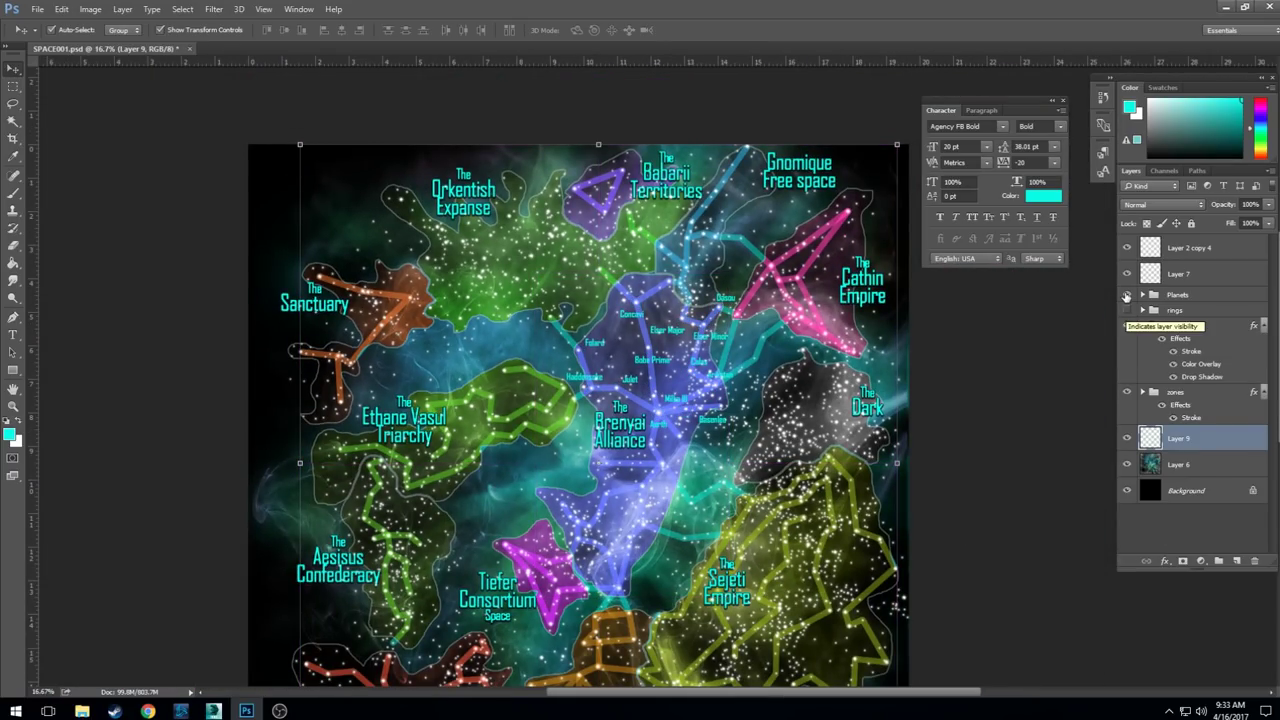
{"action": "left_click", "coordinate": [1127, 295]}
{"action": "left_click", "coordinate": [1127, 326]}
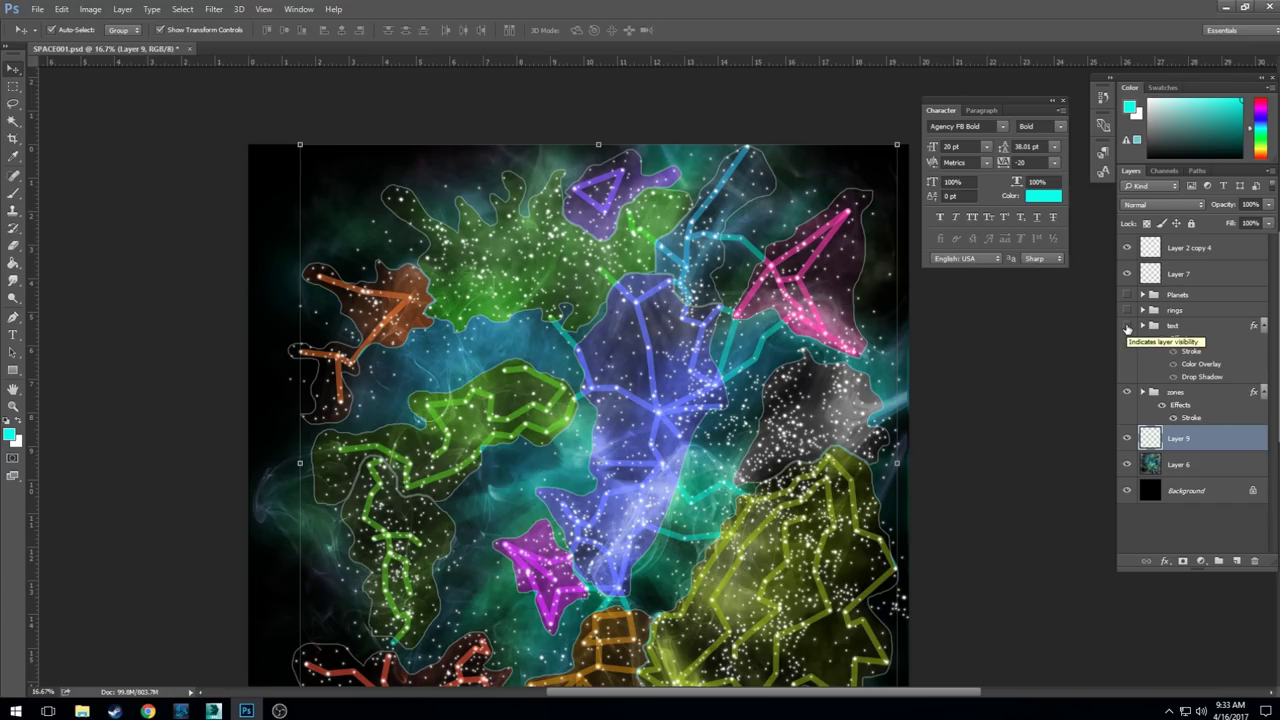
{"action": "left_click", "coordinate": [1128, 392]}
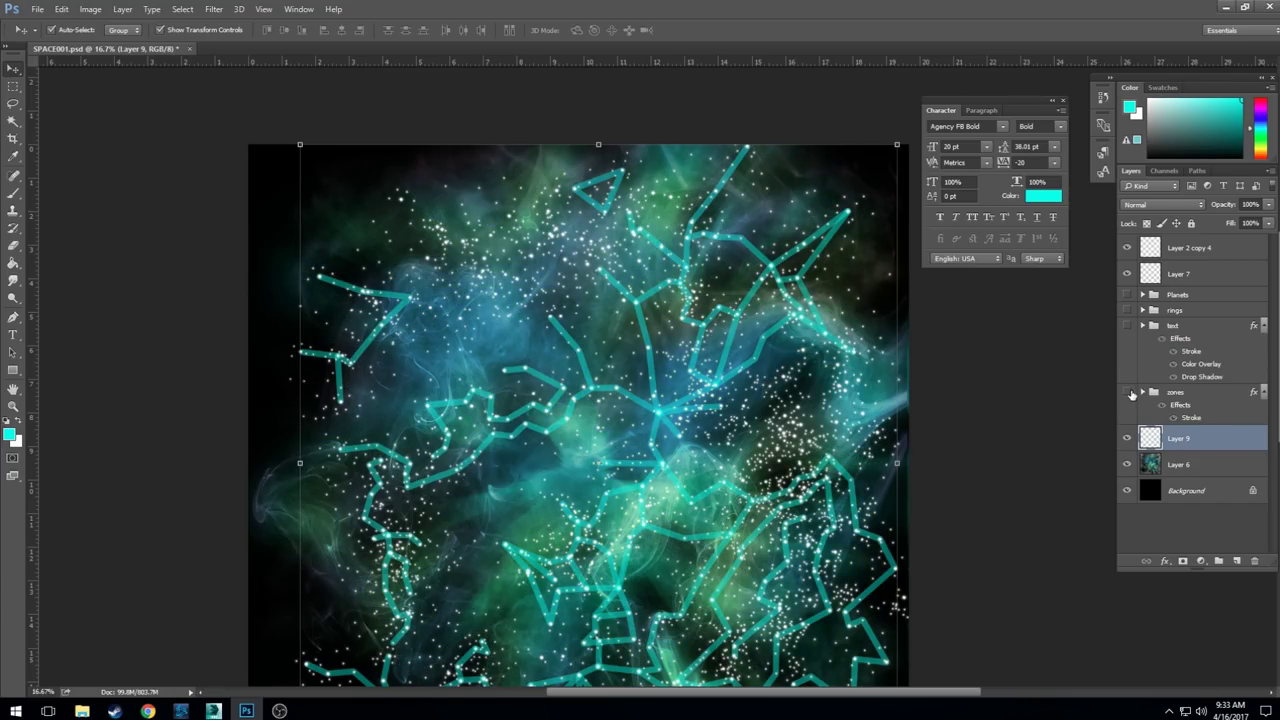
{"action": "left_click", "coordinate": [1128, 392]}
{"action": "left_click", "coordinate": [1127, 438]}
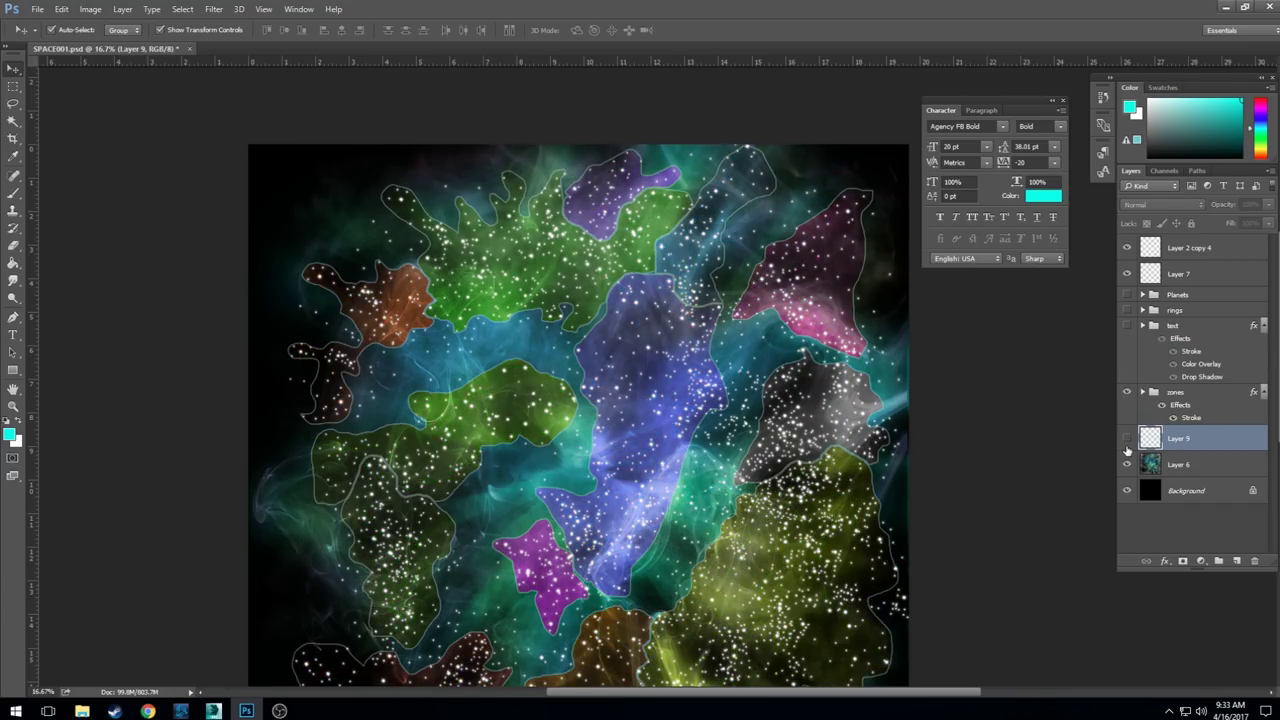
{"action": "left_click", "coordinate": [1127, 392]}
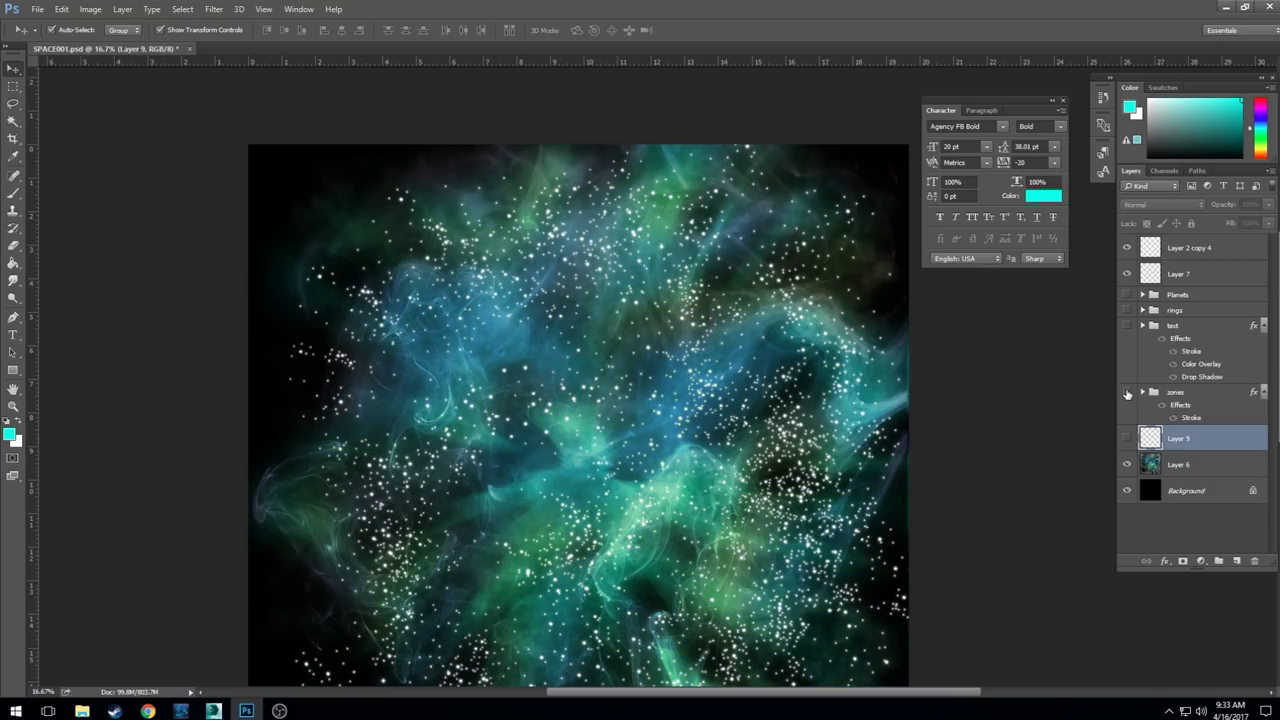
{"action": "left_click", "coordinate": [1127, 392]}
{"action": "left_click", "coordinate": [1127, 438]}
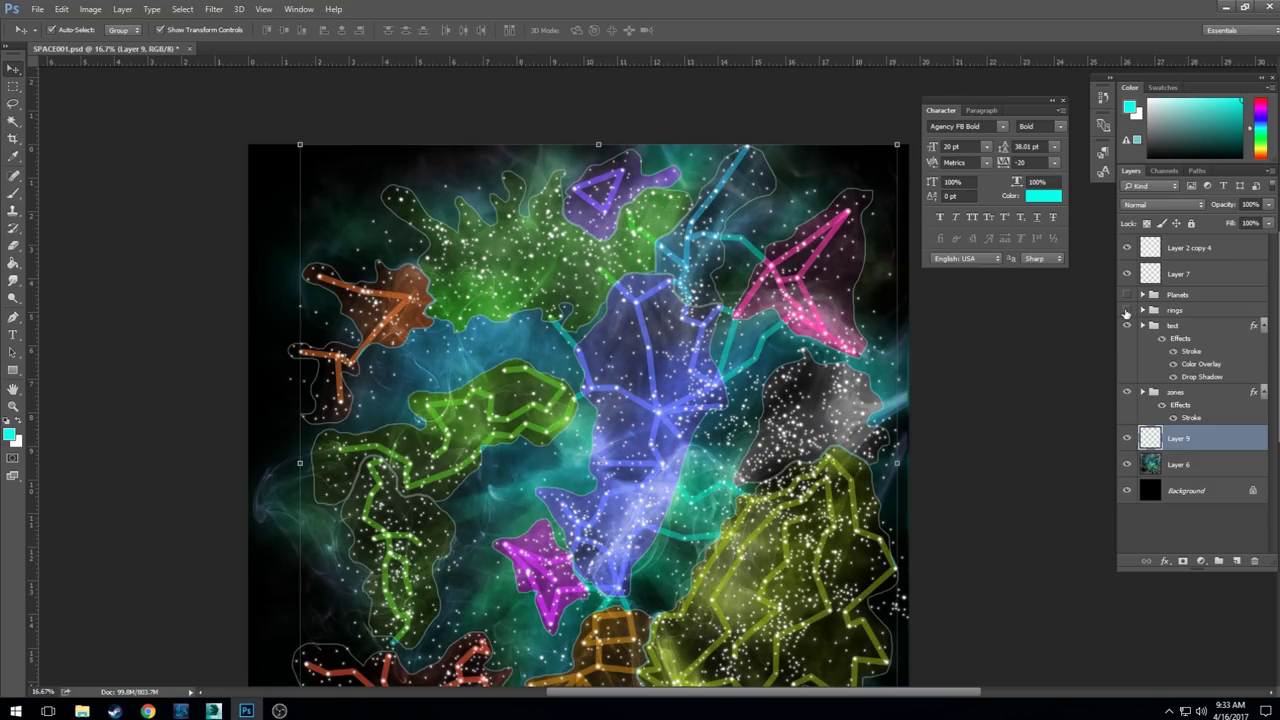
{"action": "left_click", "coordinate": [1127, 295]}
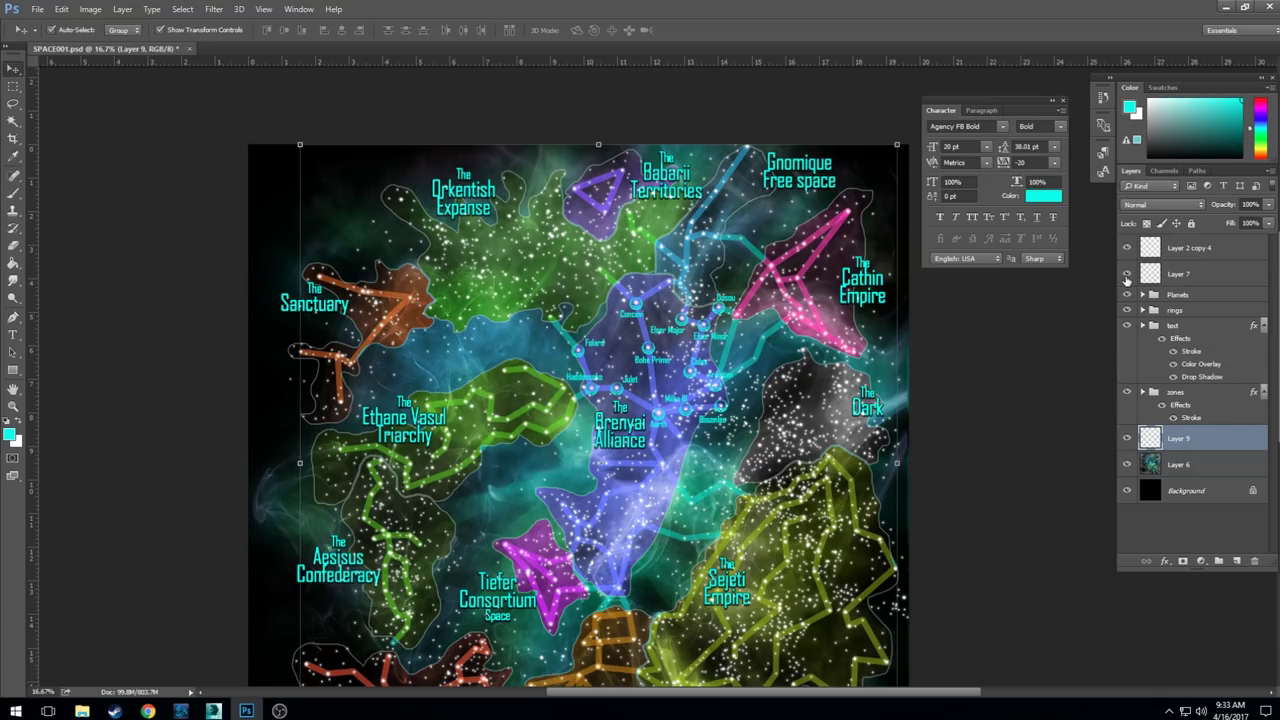
{"action": "key", "text": "ctrl+minus"}
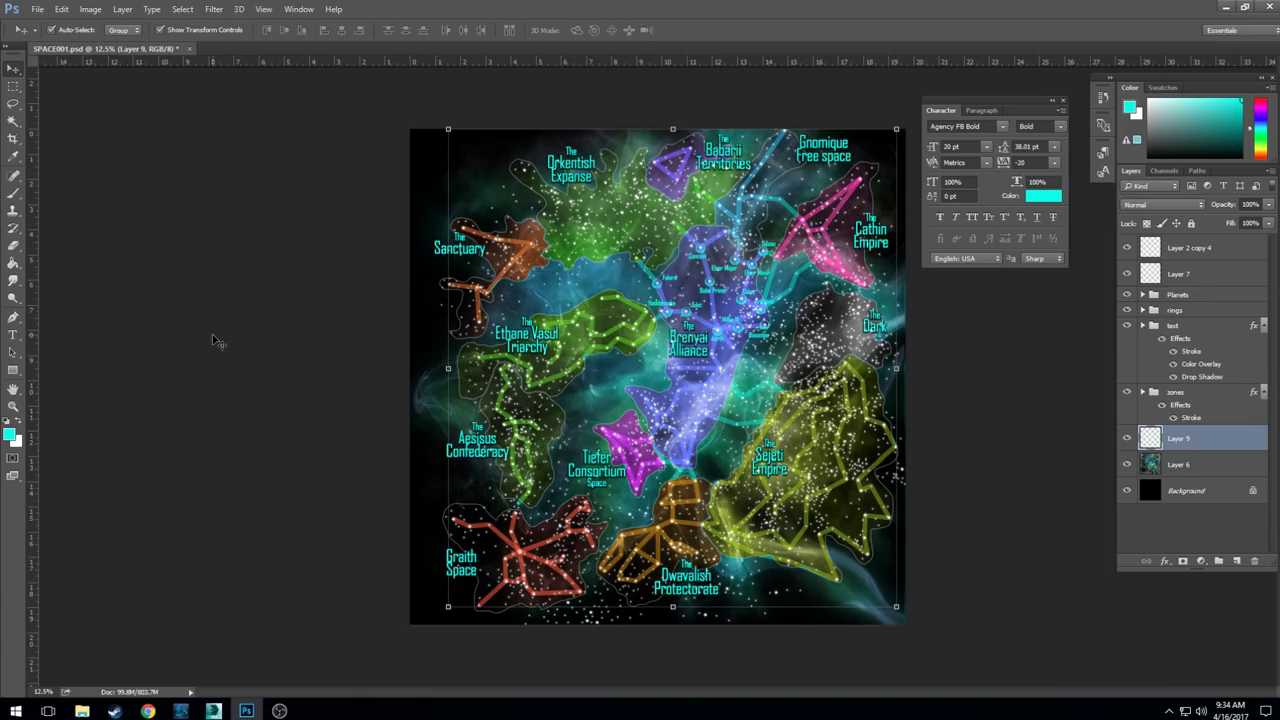
- Close the star map and create a new 1000 × 1000 pixel RGB document at 100 pixels/inch with a white background
{"action": "left_click", "coordinate": [189, 48]}
{"action": "left_click", "coordinate": [646, 269]}
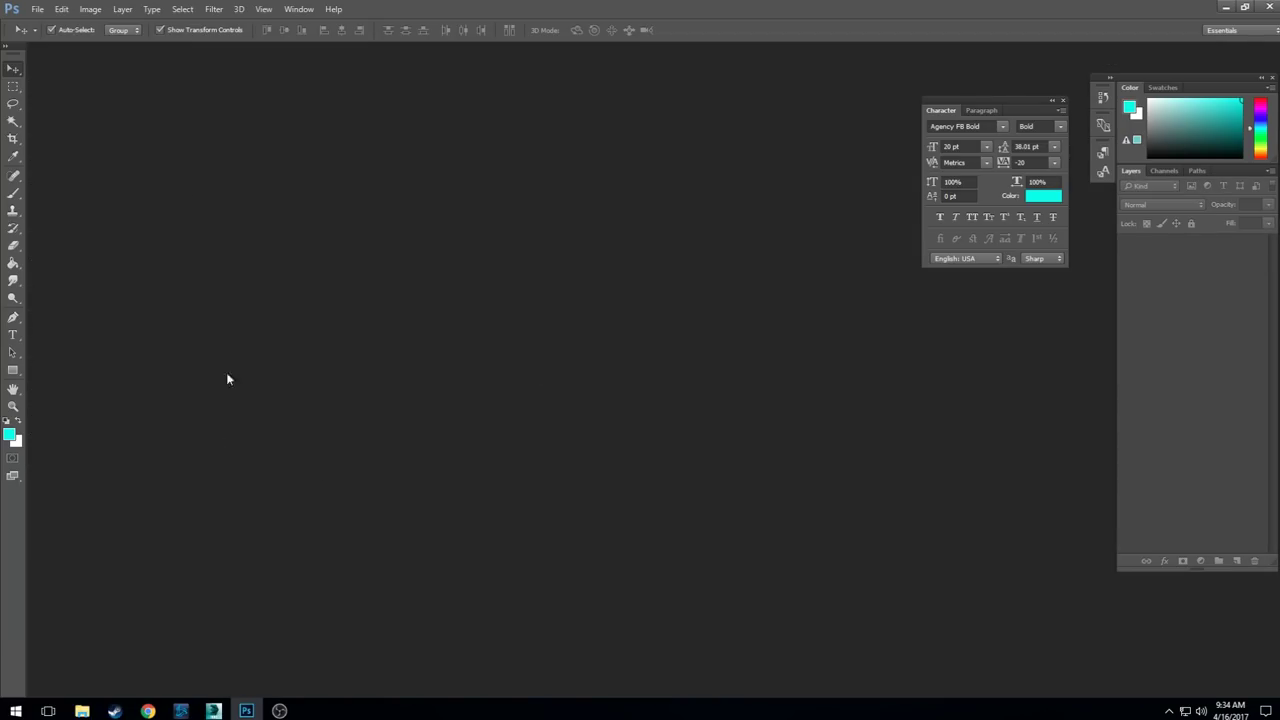
{"action": "left_click", "coordinate": [37, 9]}
{"action": "left_click", "coordinate": [42, 23]}
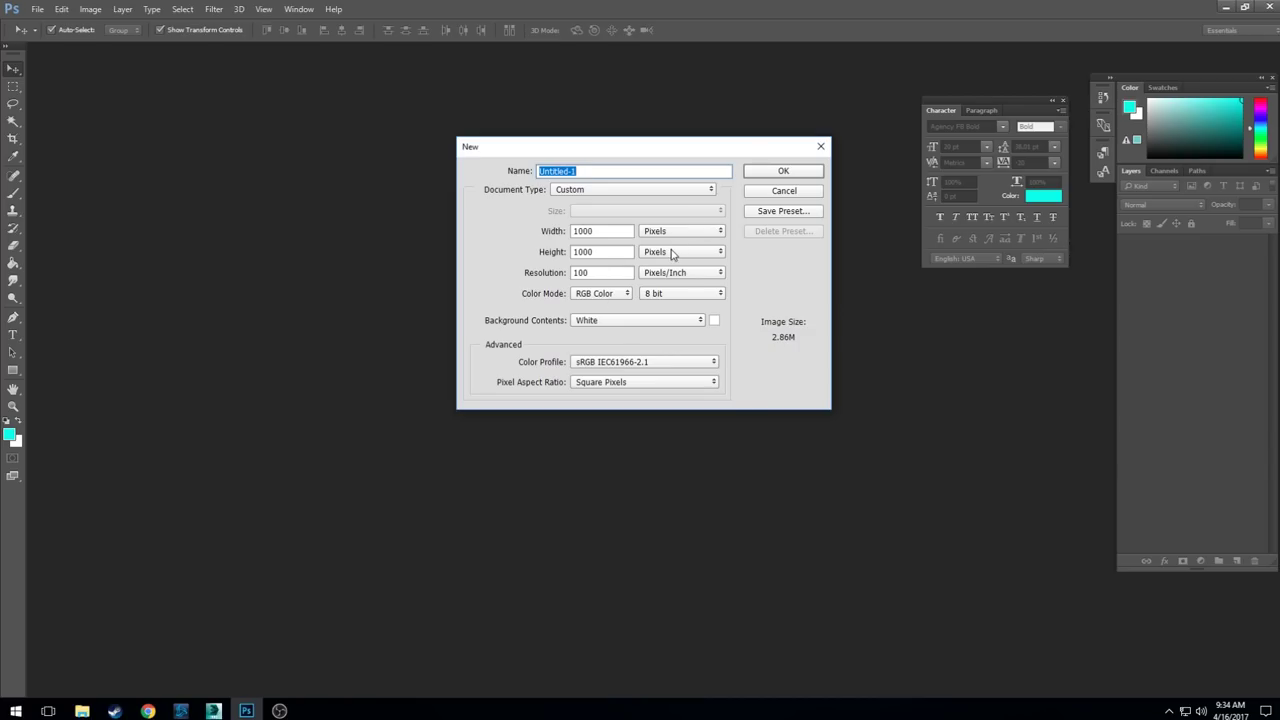
{"action": "left_click", "coordinate": [784, 173]}
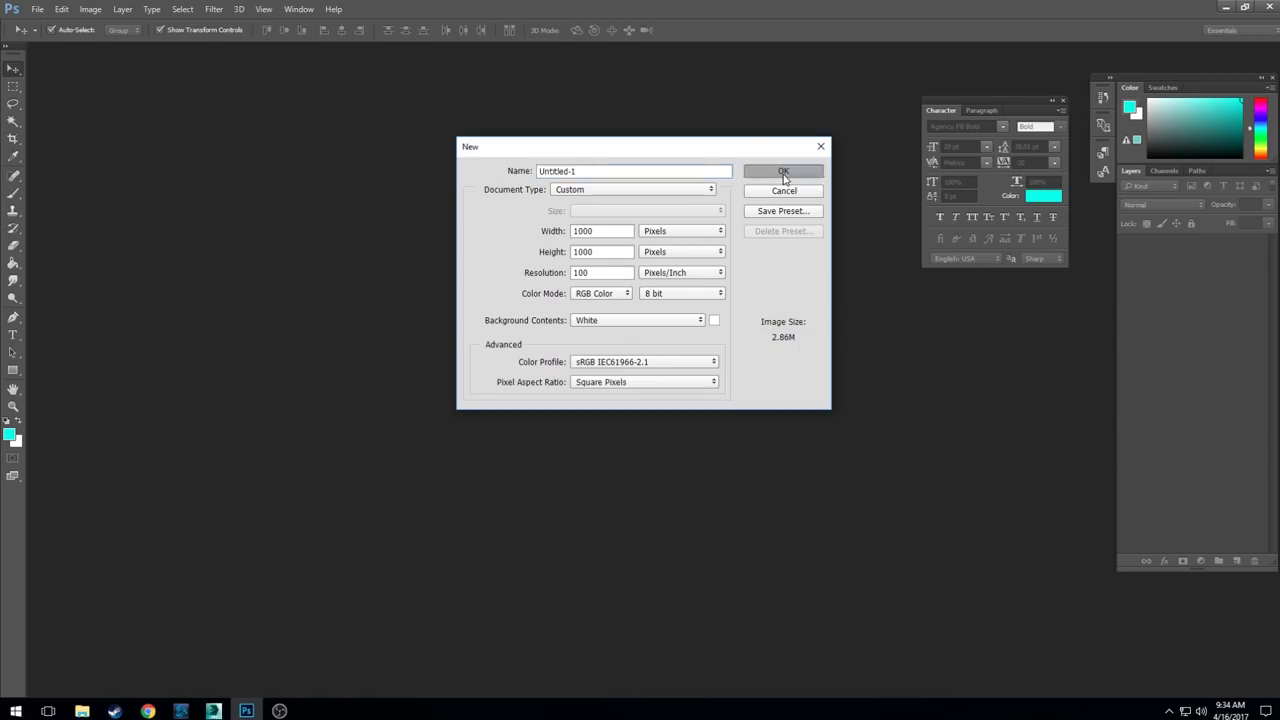
- Add a new layer above the background and prepare the Brush tool with default black at 80 px
{"action": "left_click", "coordinate": [1237, 561]}
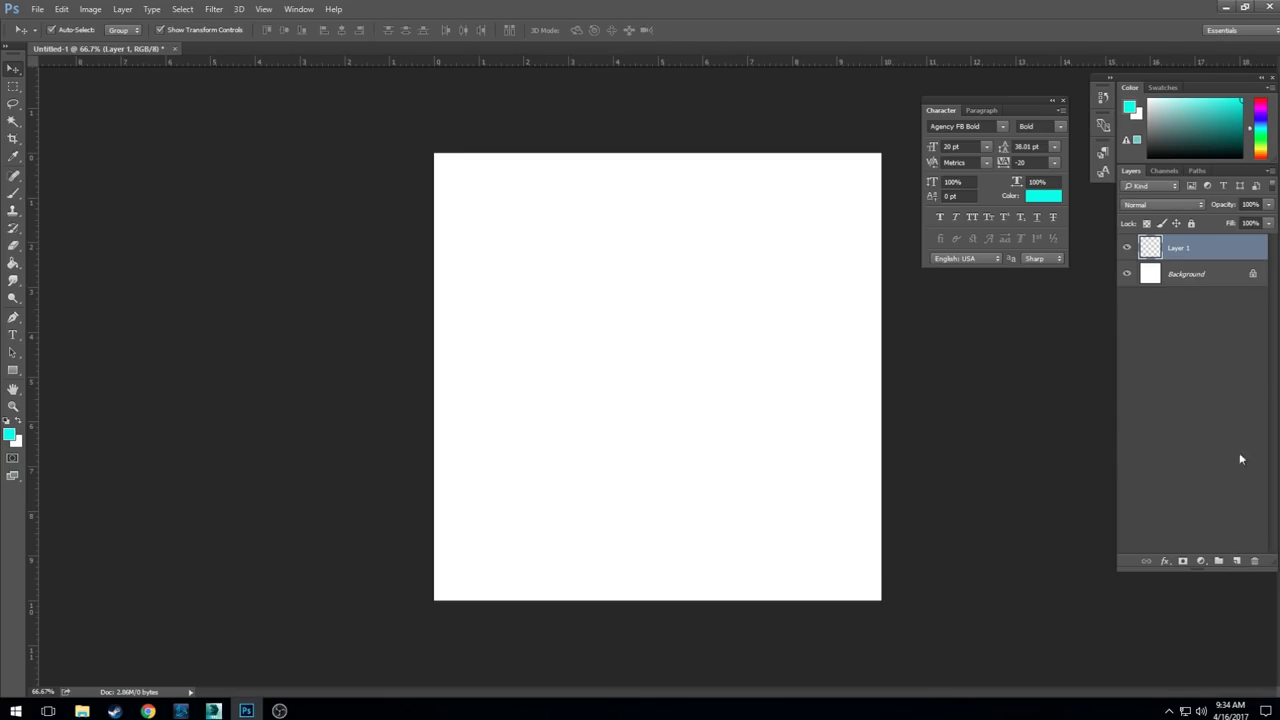
{"action": "left_click", "coordinate": [13, 196]}
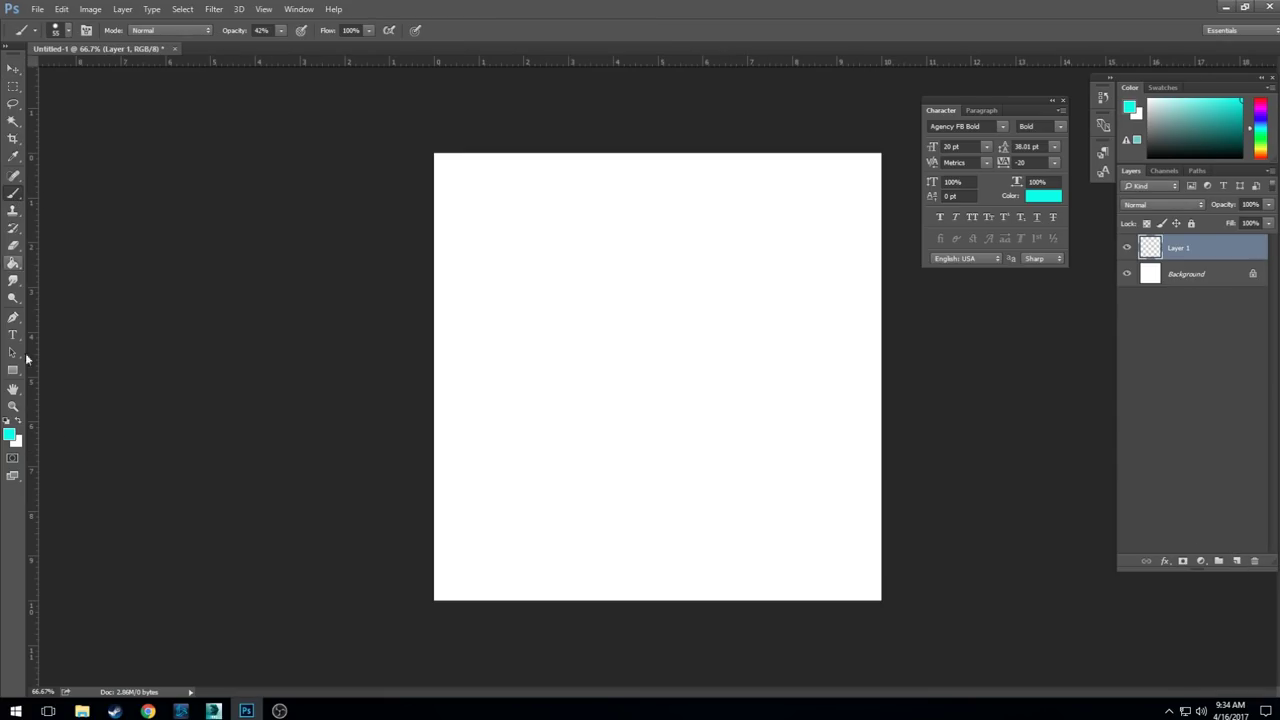
{"action": "left_click", "coordinate": [8, 422]}
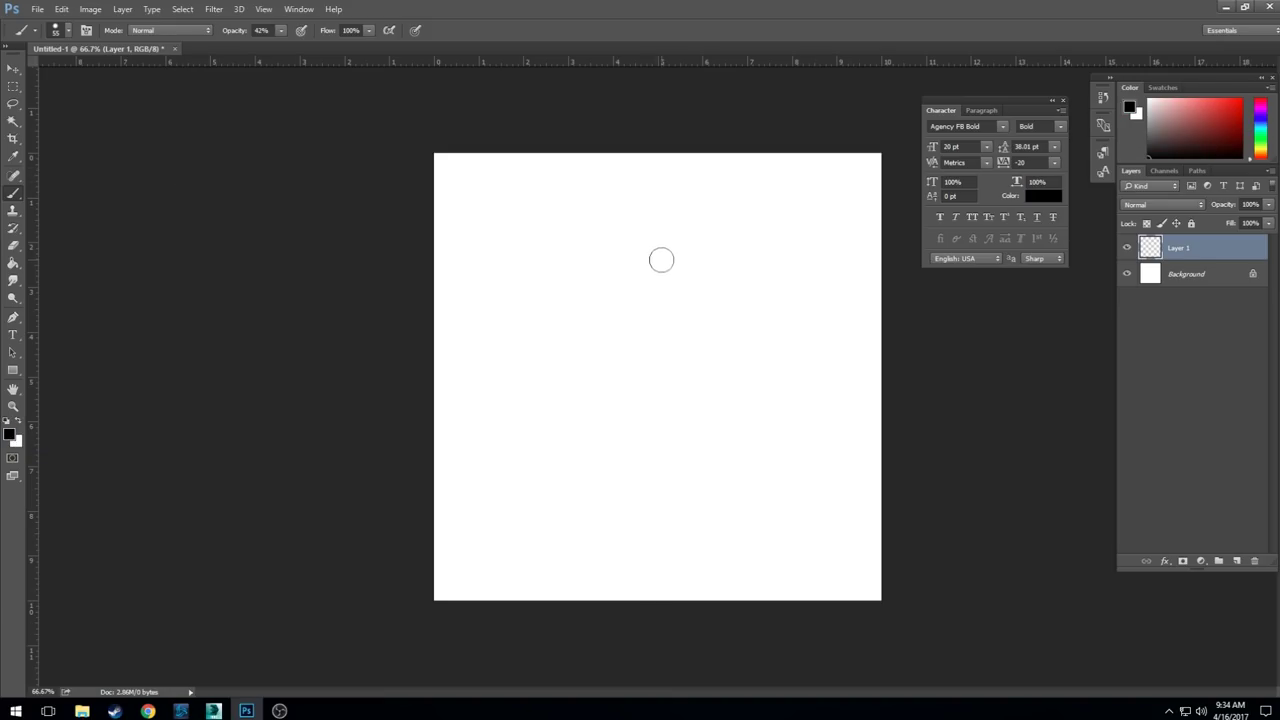
{"action": "key", "text": "bracketright"}
{"action": "key", "text": "bracketright"}
{"action": "key", "text": "bracketleft"}
{"action": "key", "text": "bracketright"}
{"action": "key", "text": "bracketright"}
{"action": "key", "text": "bracketleft"}
{"action": "key", "text": "bracketleft"}
{"action": "key", "text": "bracketright"}
{"action": "left_click", "coordinate": [641, 281]}
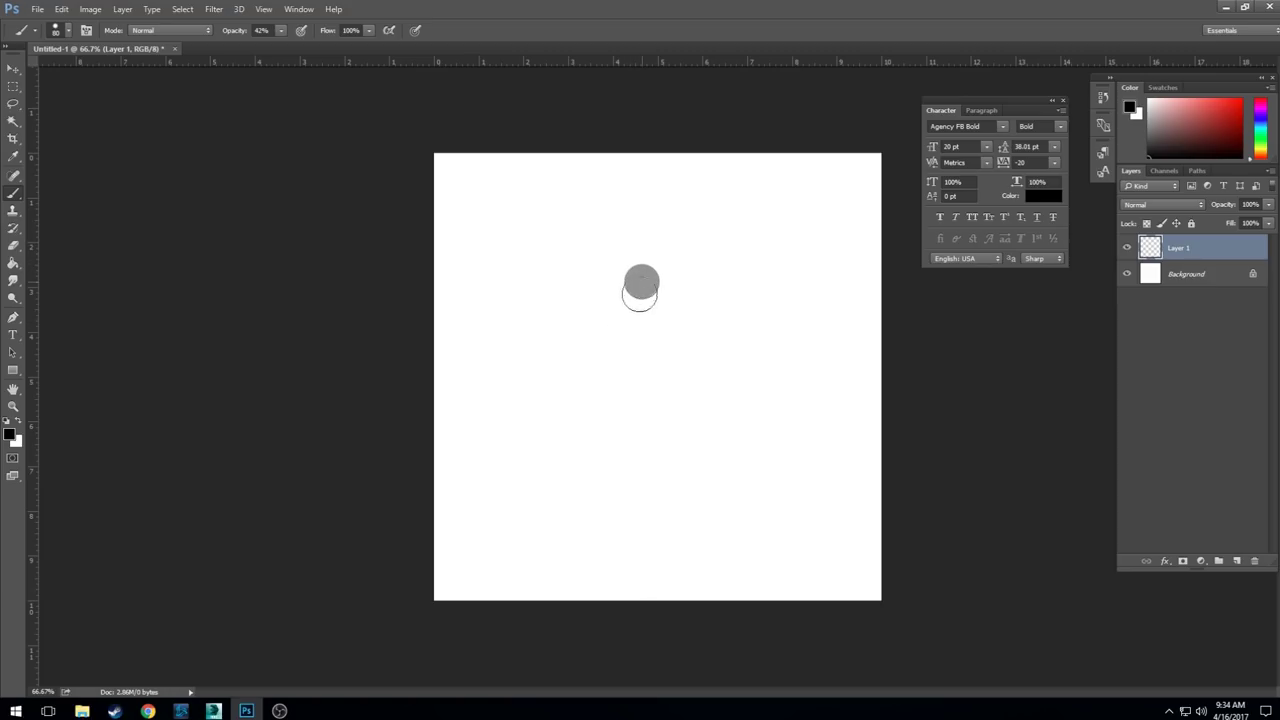
{"action": "left_click_drag", "start_coordinate": [640, 294], "coordinate": [636, 360]}
{"action": "key", "text": "ctrl+z"}
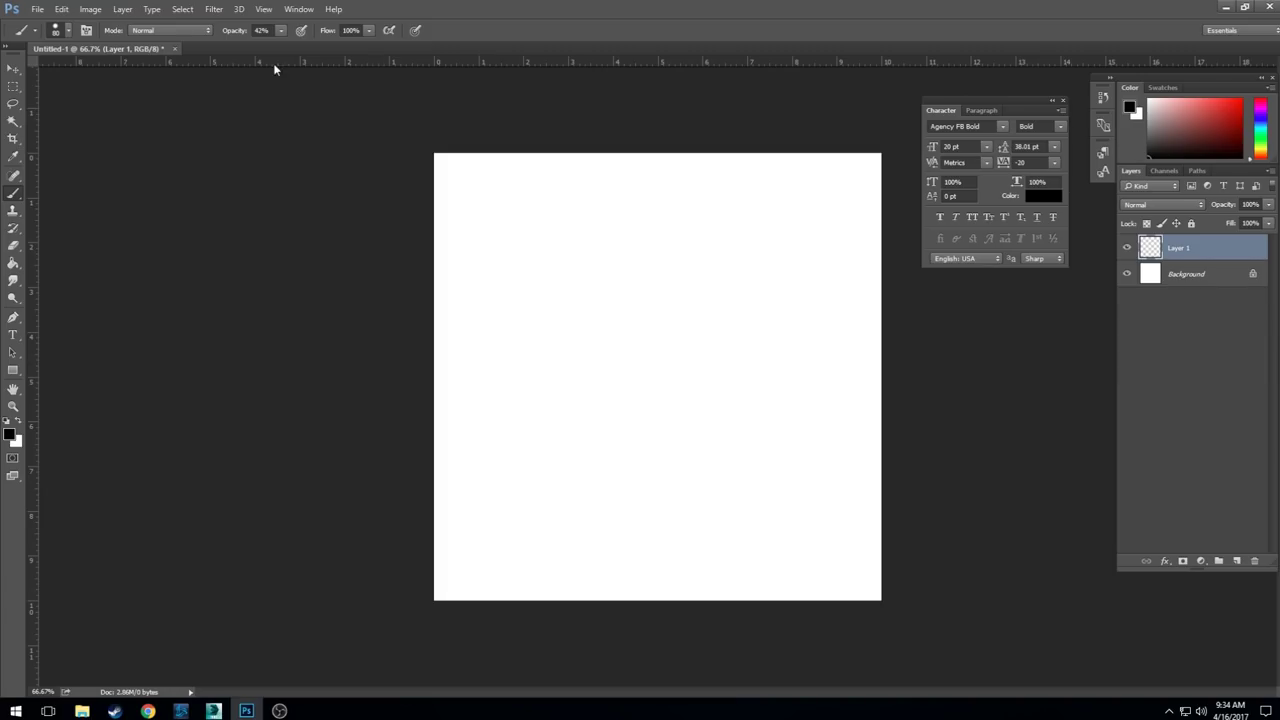
- Set the brush opacity to 100% and paint a thick black cross around the middle of the canvas
{"action": "left_click", "coordinate": [281, 31]}
{"action": "left_click_drag", "start_coordinate": [282, 44], "coordinate": [440, 48]}
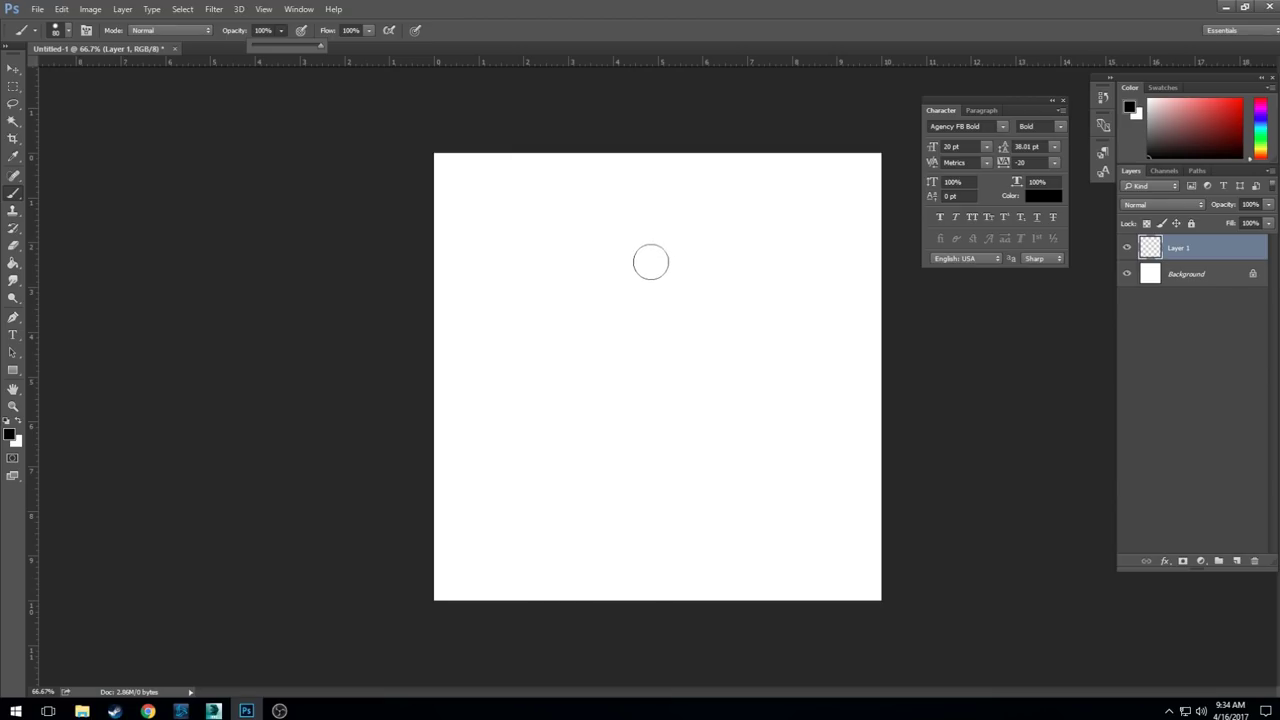
{"action": "left_click_drag", "start_coordinate": [635, 272], "coordinate": [634, 468]}
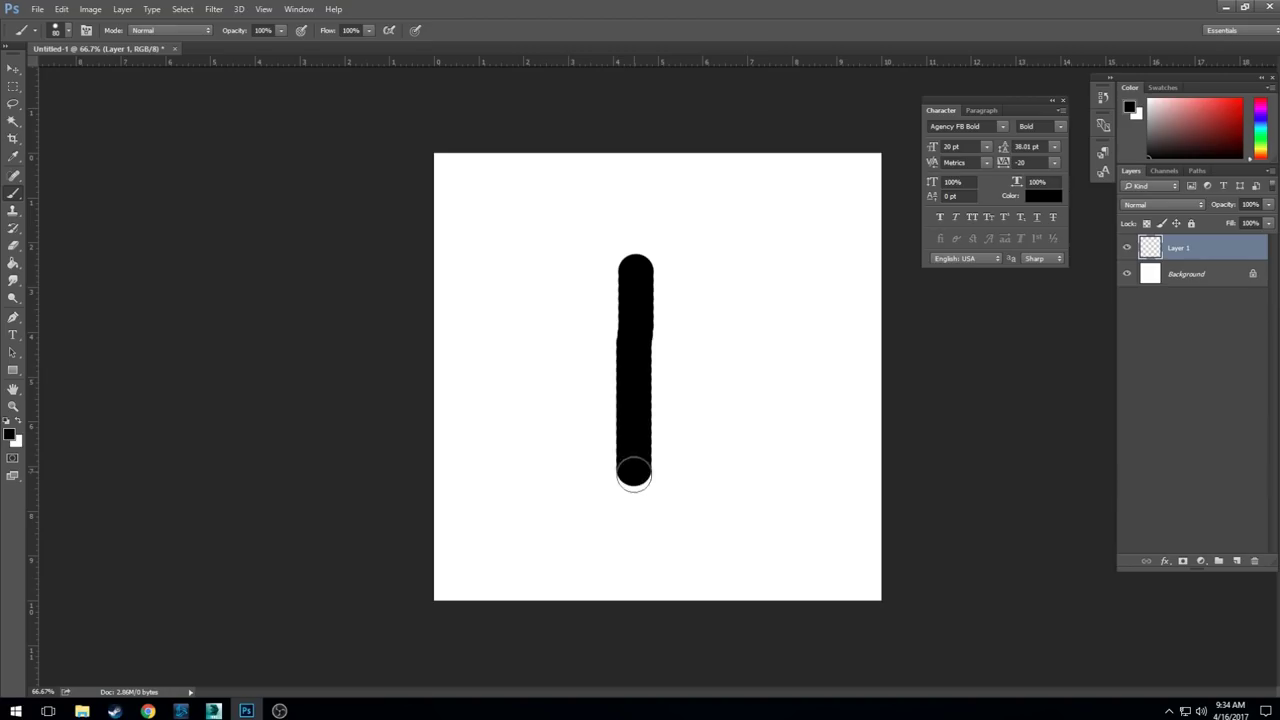
{"action": "left_click_drag", "start_coordinate": [537, 357], "coordinate": [729, 358]}
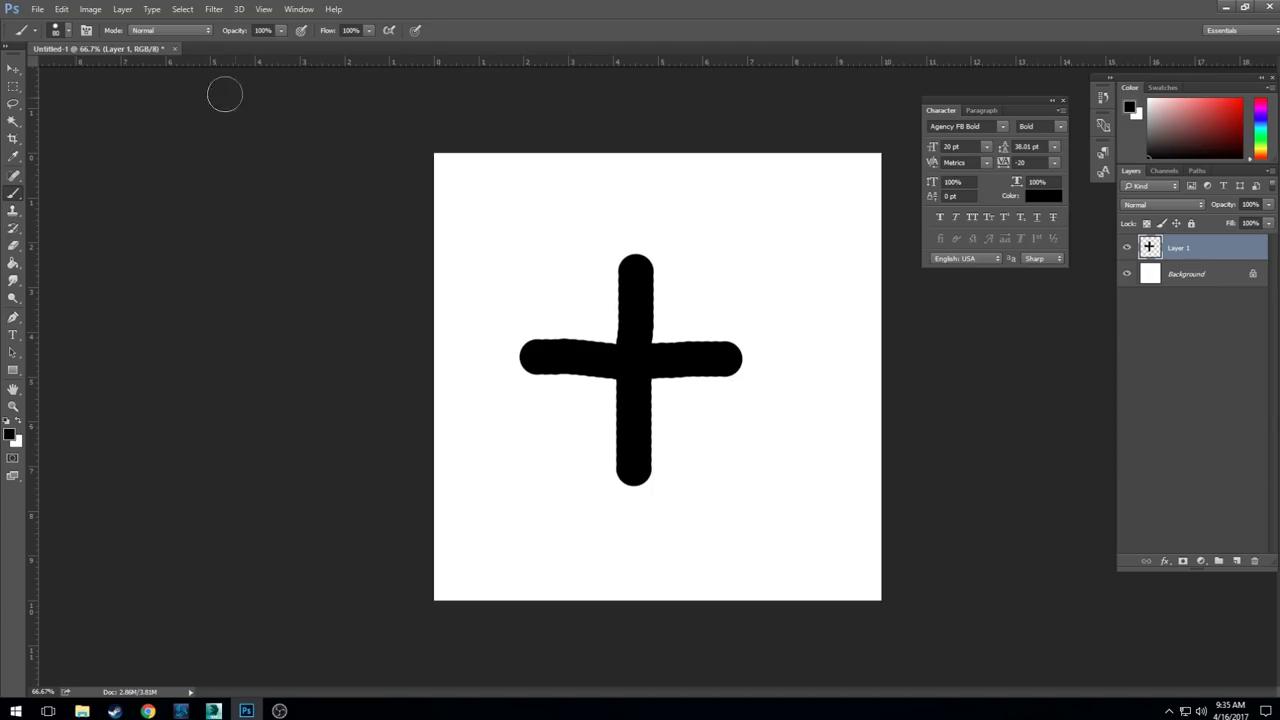
- Reduce the brush size to 40 px and paint two diagonal strokes crossing at the cross's centre
{"action": "left_click", "coordinate": [67, 31]}
{"action": "left_click", "coordinate": [97, 73]}
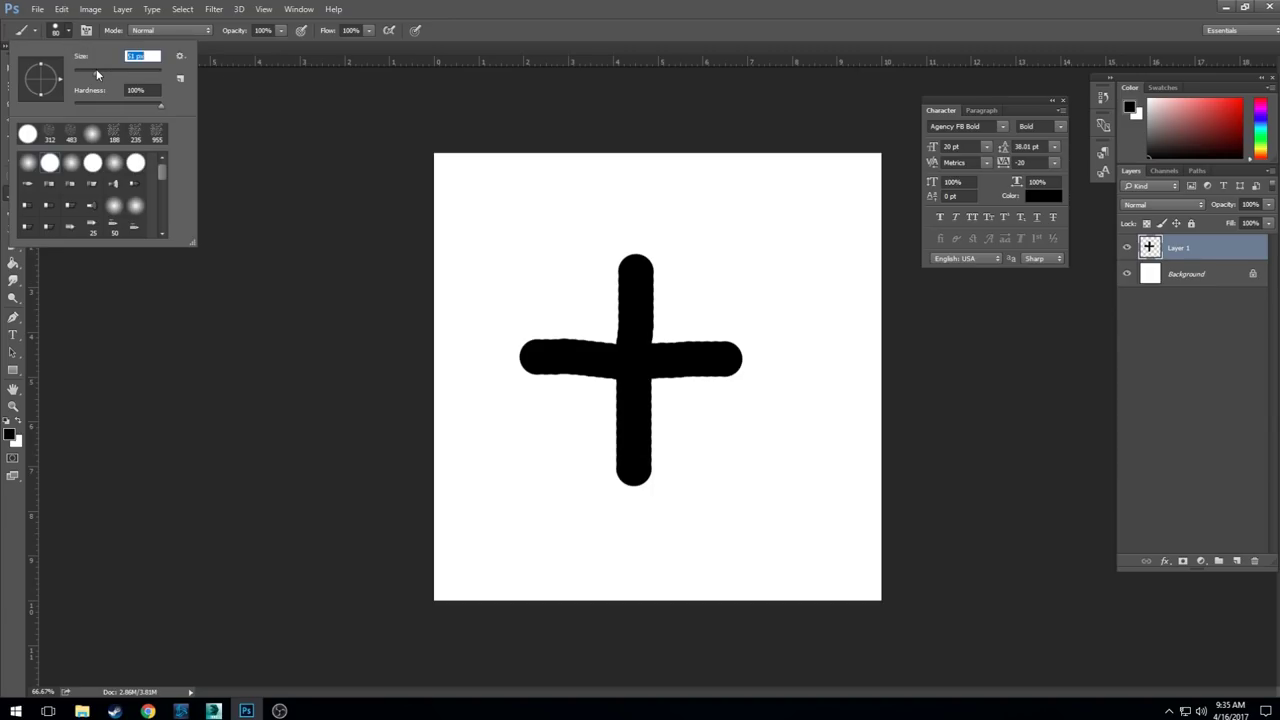
{"action": "left_click", "coordinate": [563, 277]}
{"action": "left_click_drag", "start_coordinate": [564, 277], "coordinate": [710, 450]}
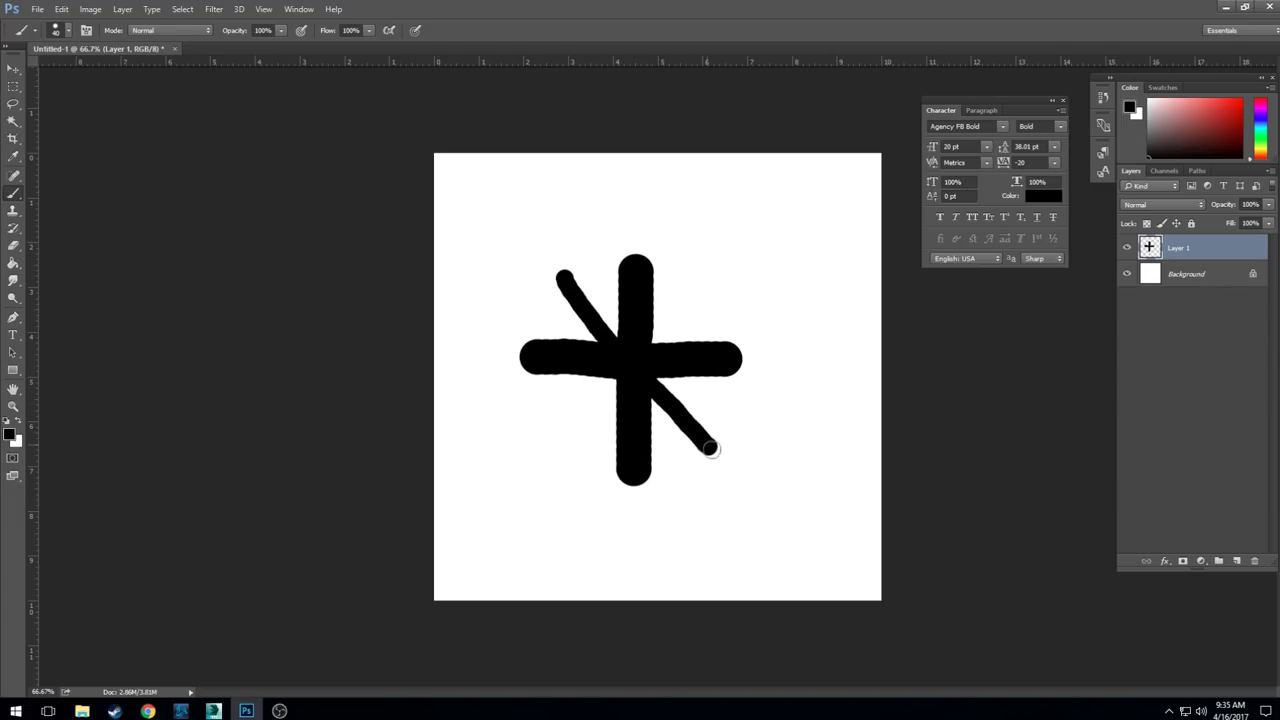
{"action": "mouse_move", "coordinate": [704, 279]}
{"action": "left_mouse_down"}
{"action": "mouse_move", "coordinate": [655, 322]}
{"action": "mouse_move", "coordinate": [574, 440]}
{"action": "left_mouse_up"}
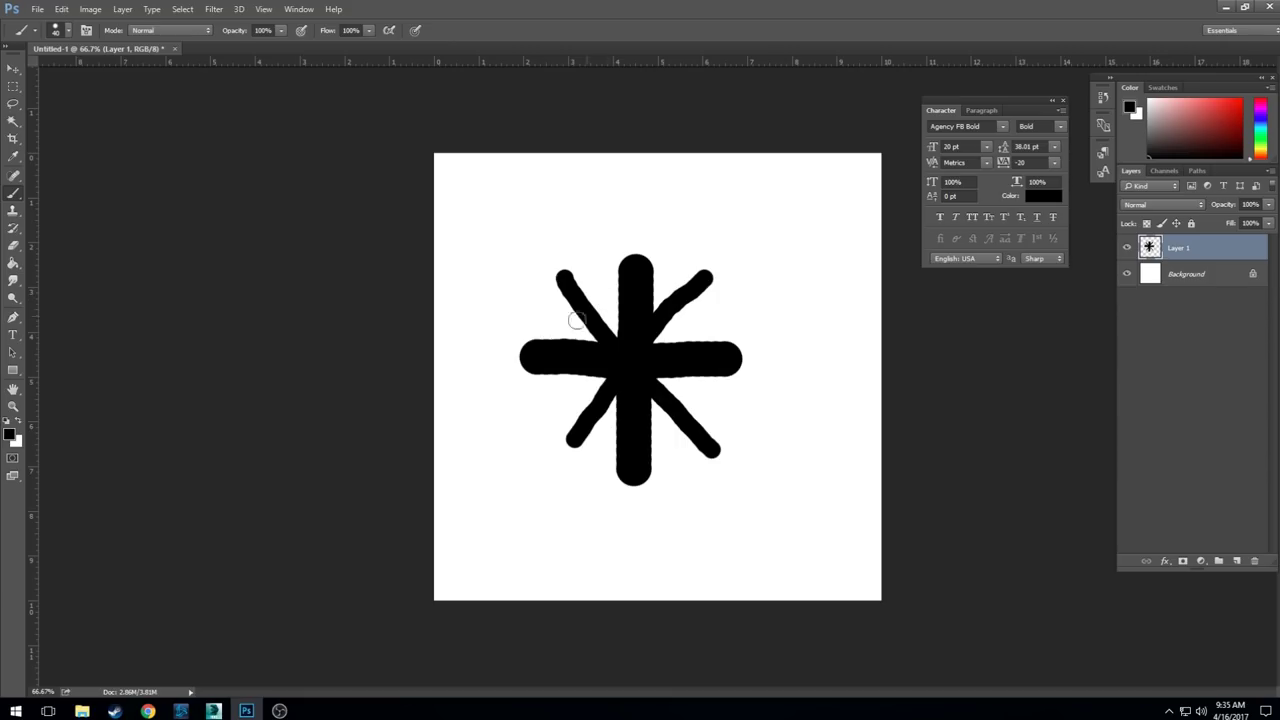
- Extend the ends of the cross's four thick arms with short 40 px strokes
{"action": "left_click_drag", "start_coordinate": [527, 357], "coordinate": [493, 355]}
{"action": "left_click_drag", "start_coordinate": [642, 276], "coordinate": [641, 239]}
{"action": "left_click_drag", "start_coordinate": [724, 357], "coordinate": [760, 357]}
{"action": "left_click_drag", "start_coordinate": [634, 468], "coordinate": [635, 489]}
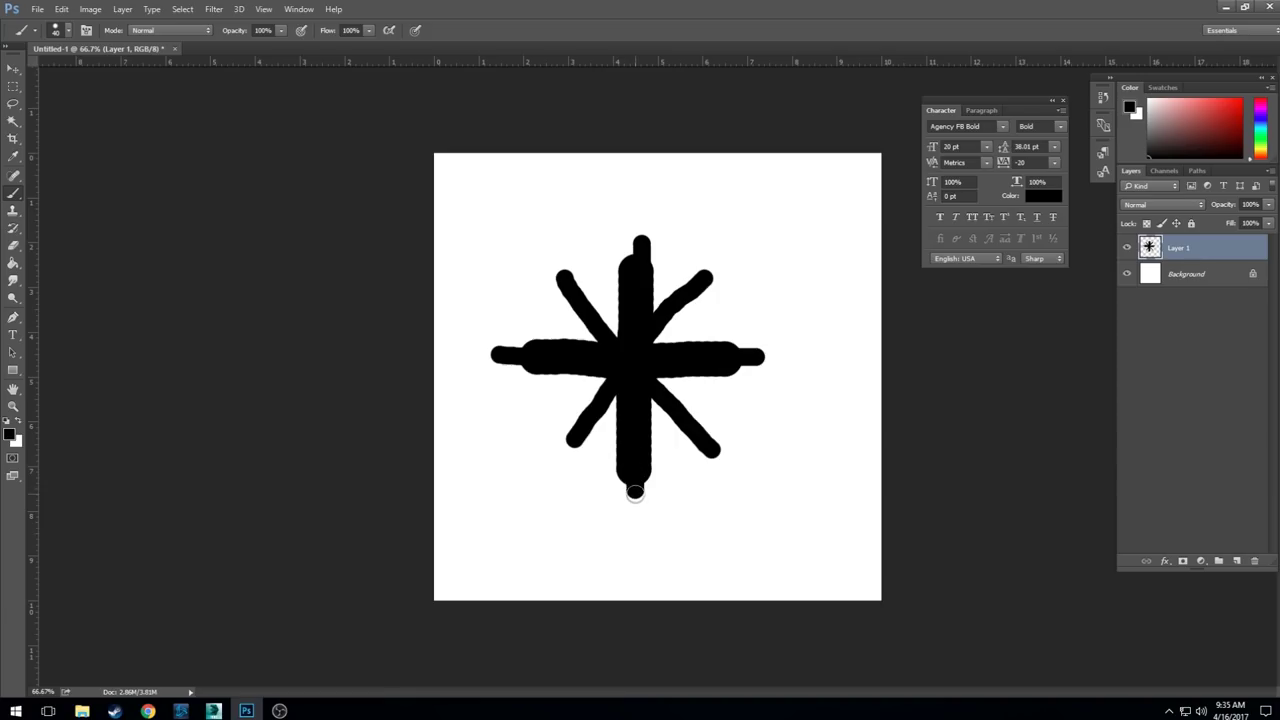
- Reduce the brush size to 18 px and paint six thin spokes in the gaps between the star's arms
{"action": "left_click", "coordinate": [68, 36]}
{"action": "left_click_drag", "start_coordinate": [84, 77], "coordinate": [82, 77]}
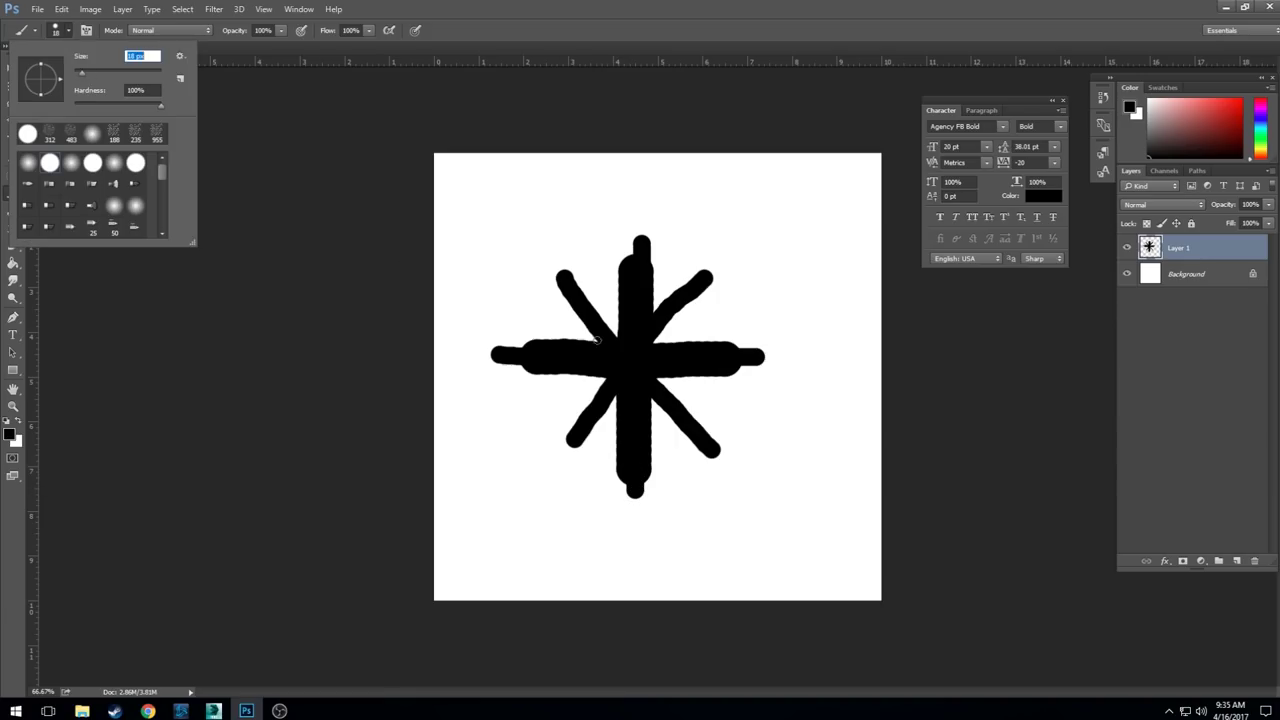
{"action": "left_click", "coordinate": [604, 280]}
{"action": "left_click_drag", "start_coordinate": [602, 282], "coordinate": [624, 330]}
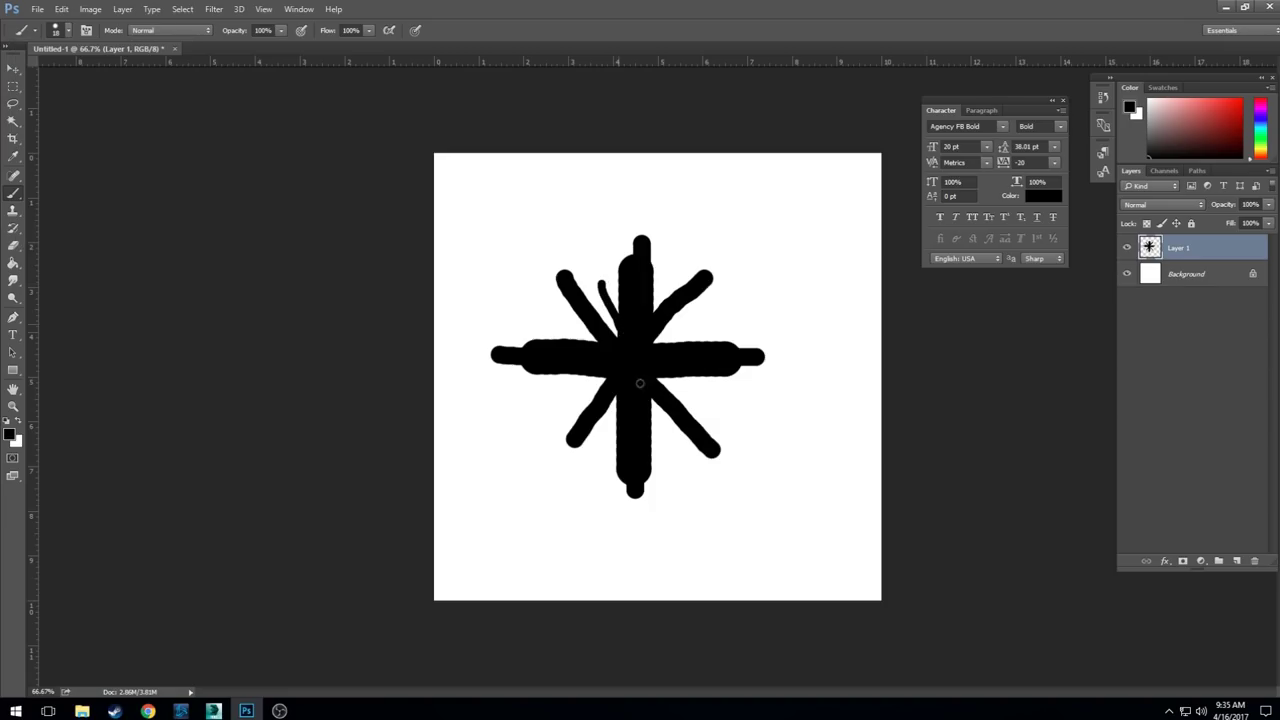
{"action": "left_click_drag", "start_coordinate": [652, 408], "coordinate": [679, 458]}
{"action": "left_click_drag", "start_coordinate": [714, 305], "coordinate": [659, 327]}
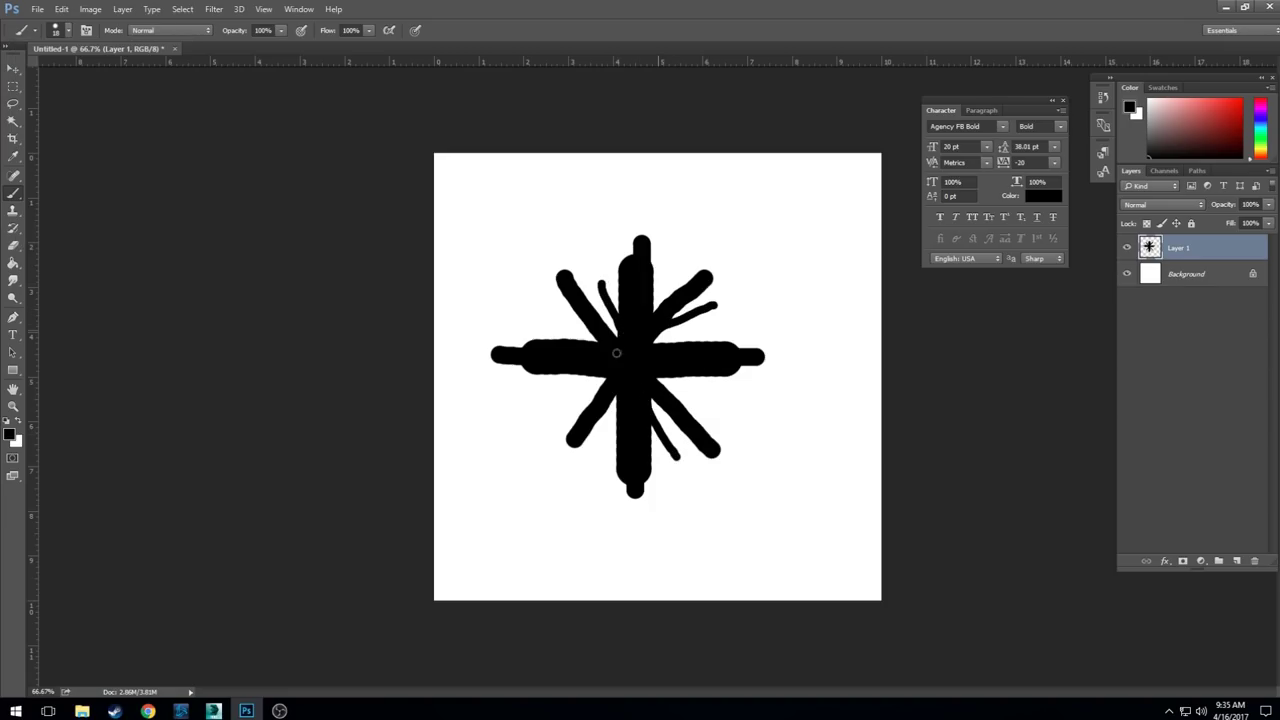
{"action": "left_click_drag", "start_coordinate": [594, 376], "coordinate": [552, 406]}
{"action": "left_click_drag", "start_coordinate": [540, 311], "coordinate": [552, 317]}
{"action": "left_click_drag", "start_coordinate": [690, 376], "coordinate": [742, 402]}
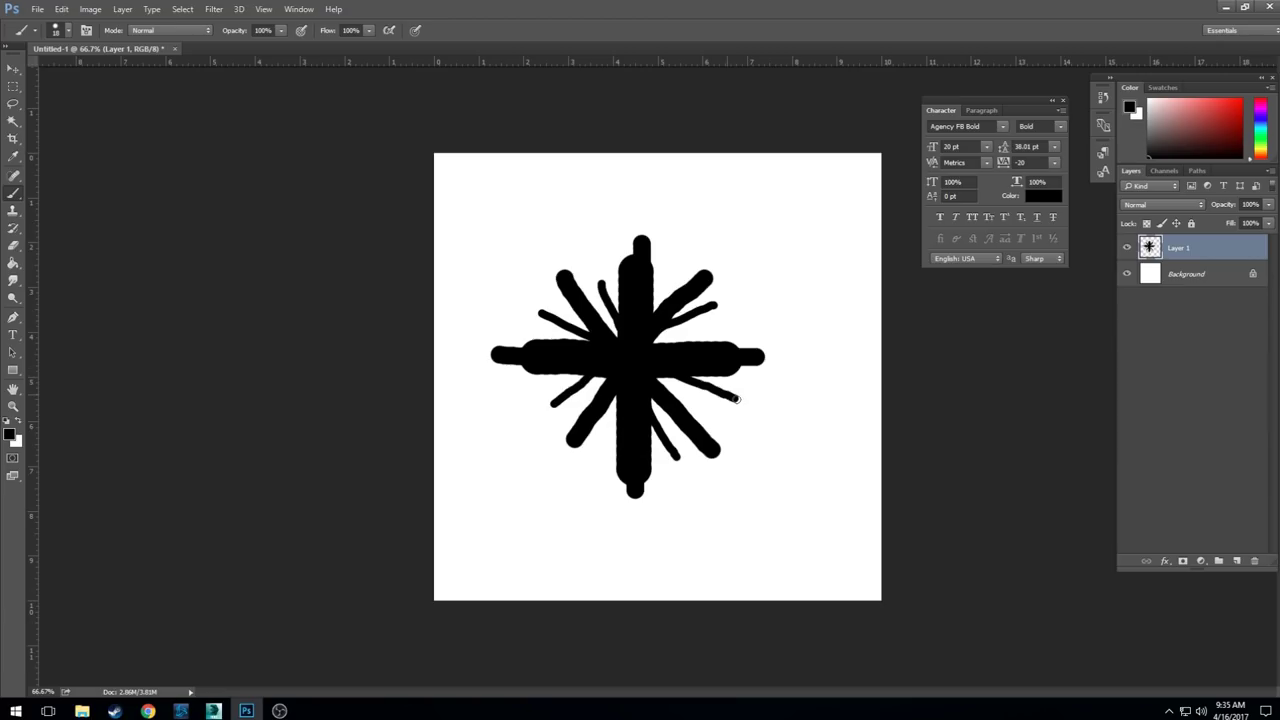
- Extend the tips of all eight star arms with thin strokes and add two more thin spokes beside the vertical arms
{"action": "left_click_drag", "start_coordinate": [641, 242], "coordinate": [646, 207]}
{"action": "left_click_drag", "start_coordinate": [702, 278], "coordinate": [740, 256]}
{"action": "left_click_drag", "start_coordinate": [567, 289], "coordinate": [546, 253]}
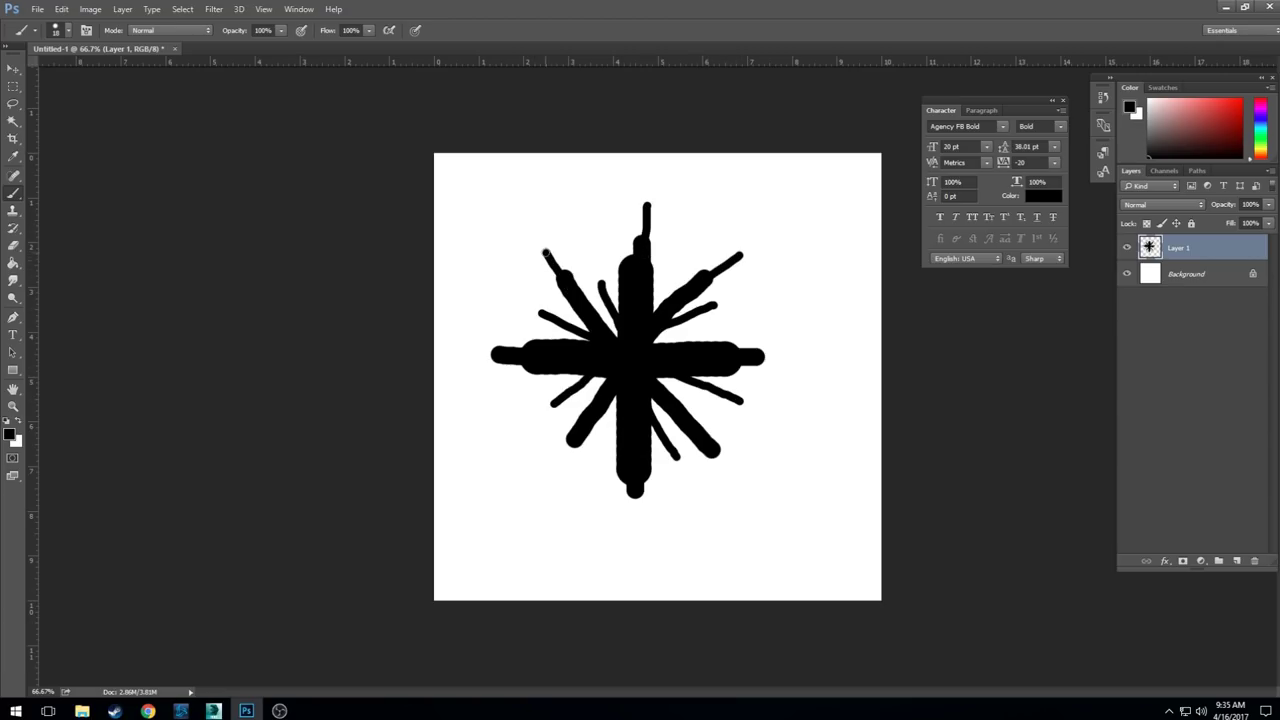
{"action": "left_click_drag", "start_coordinate": [745, 362], "coordinate": [783, 361]}
{"action": "left_click_drag", "start_coordinate": [500, 357], "coordinate": [460, 355]}
{"action": "left_click_drag", "start_coordinate": [632, 491], "coordinate": [631, 507]}
{"action": "left_click_drag", "start_coordinate": [710, 450], "coordinate": [741, 470]}
{"action": "left_click_drag", "start_coordinate": [590, 431], "coordinate": [559, 456]}
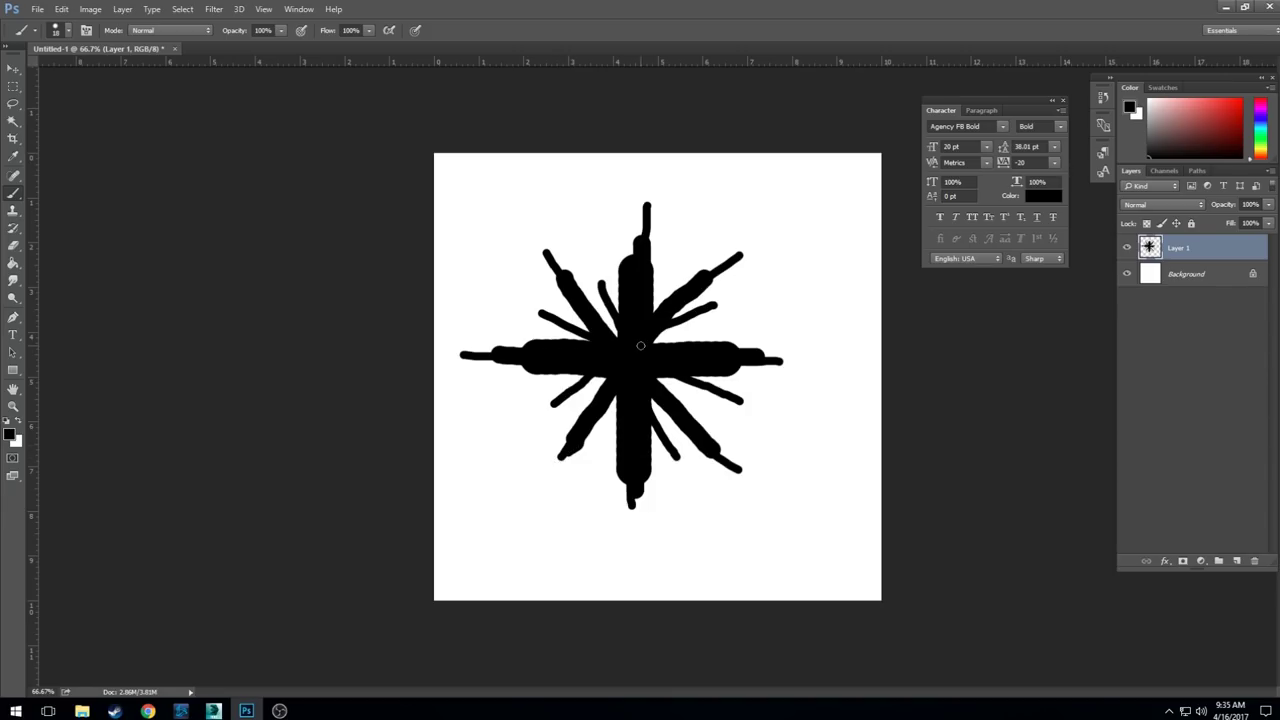
{"action": "left_click_drag", "start_coordinate": [672, 269], "coordinate": [656, 310]}
{"action": "left_click_drag", "start_coordinate": [614, 391], "coordinate": [596, 458]}
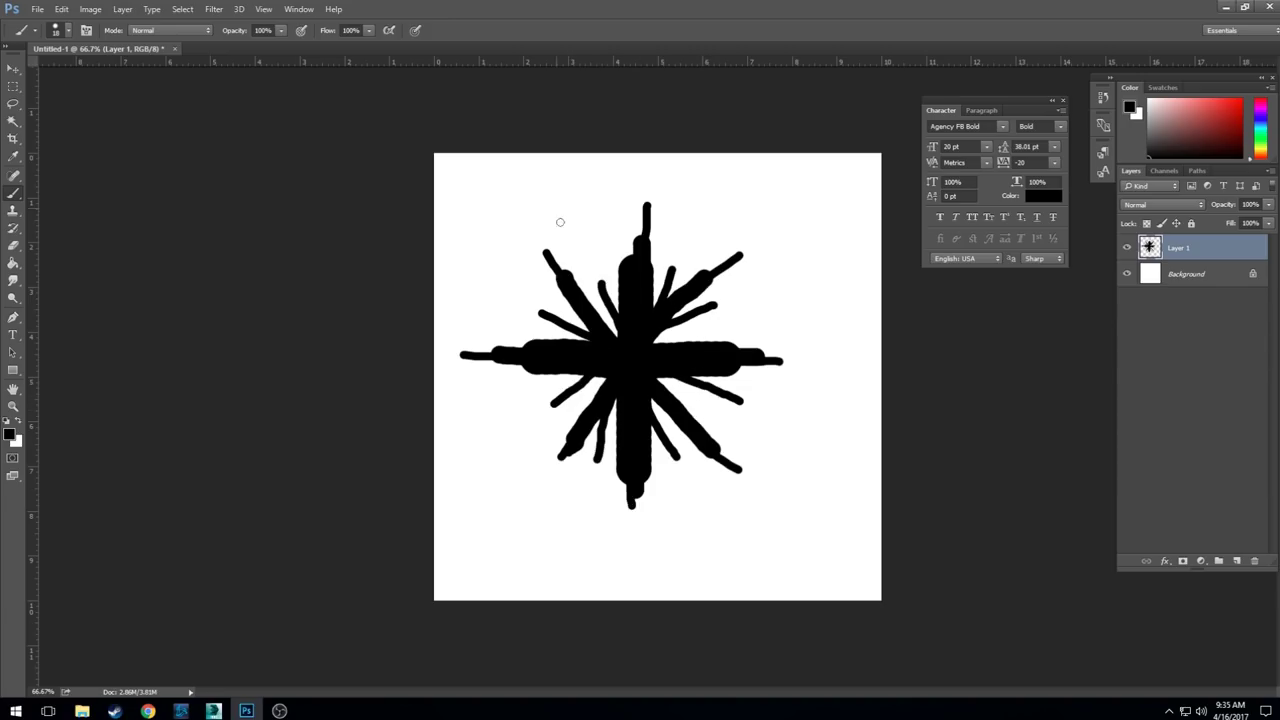
{"action": "left_click", "coordinate": [214, 9]}
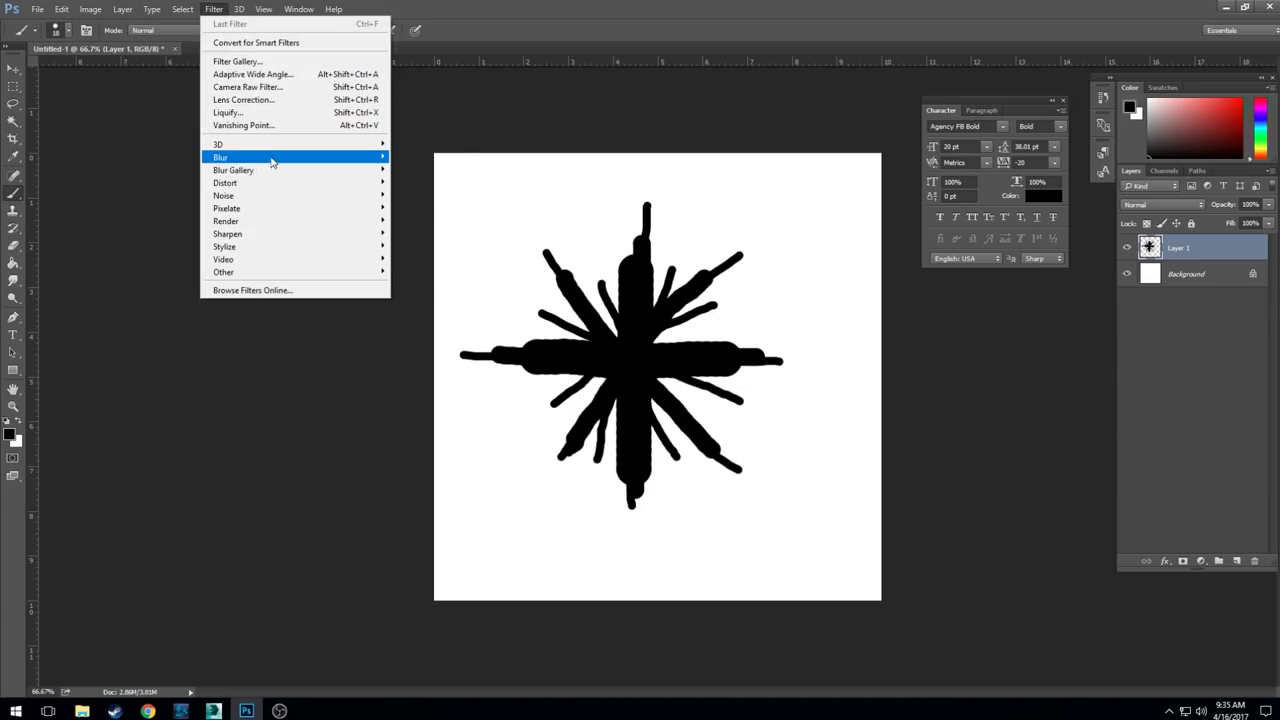
{"action": "mouse_move", "coordinate": [272, 158]}
{"action": "left_click", "coordinate": [426, 207]}
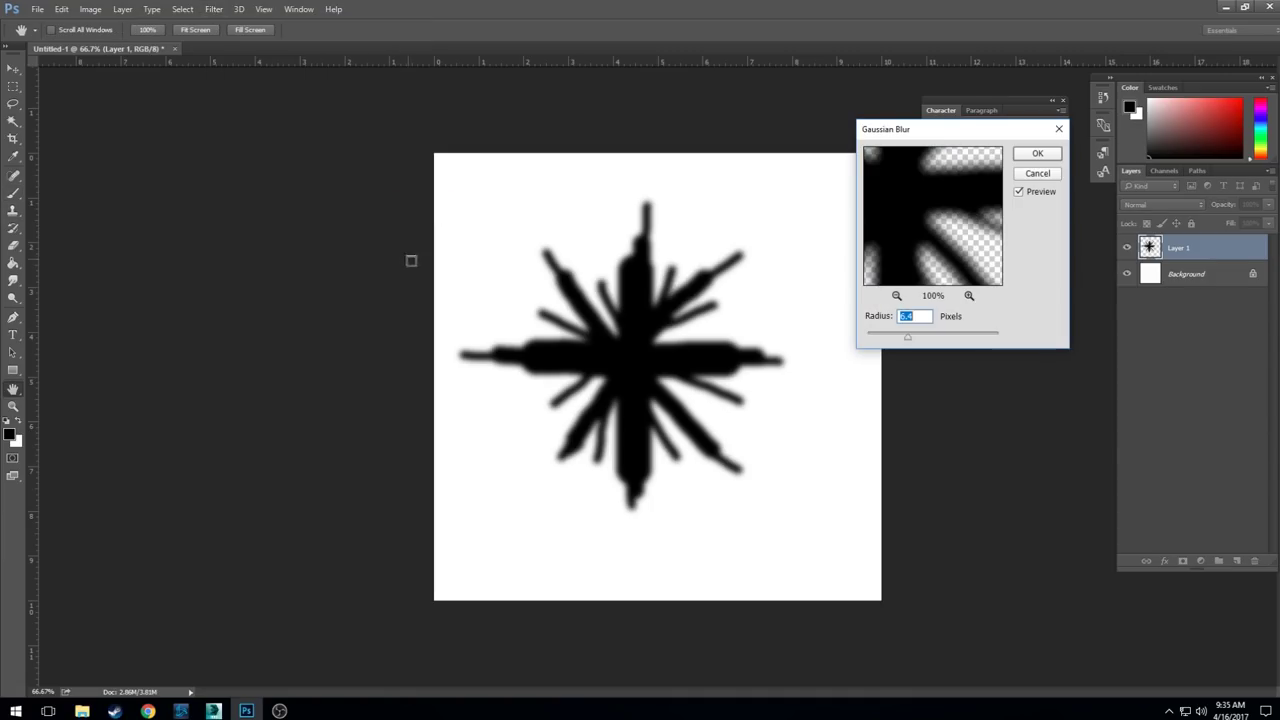
{"action": "left_click_drag", "start_coordinate": [908, 338], "coordinate": [930, 339]}
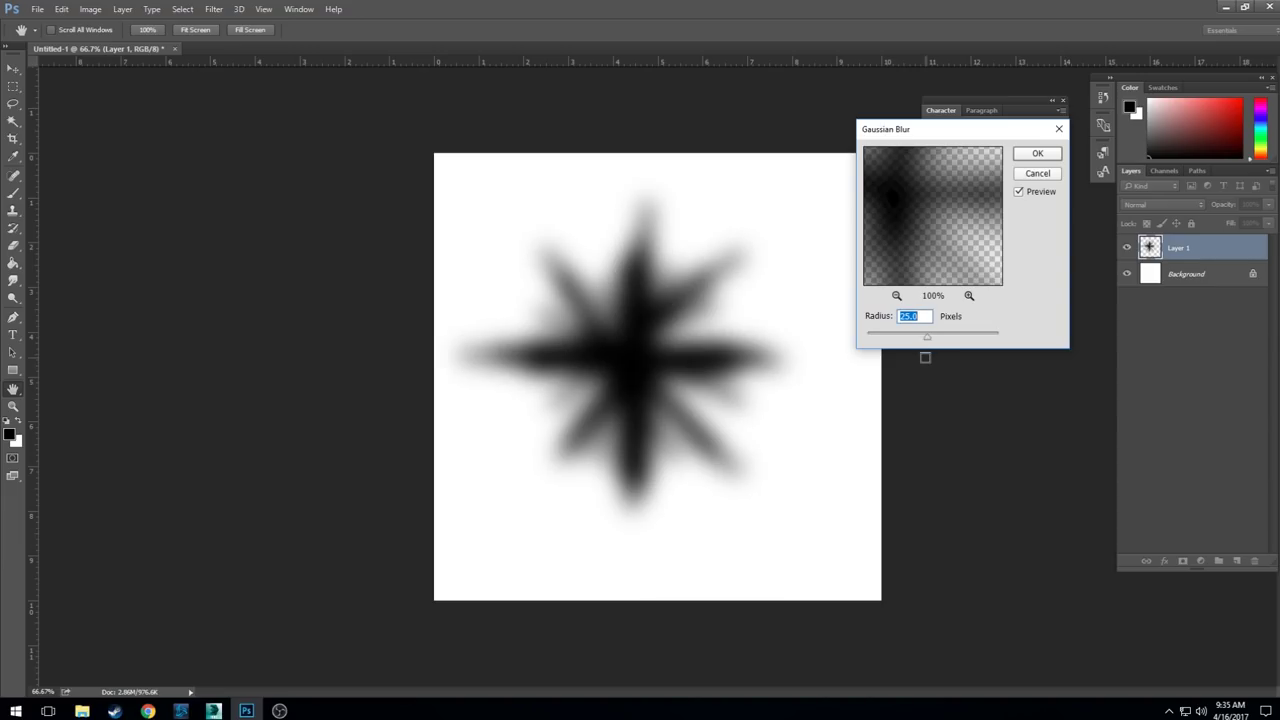
{"action": "mouse_move", "coordinate": [943, 340]}
{"action": "left_mouse_down"}
{"action": "mouse_move", "coordinate": [918, 341]}
{"action": "mouse_move", "coordinate": [930, 341]}
{"action": "left_mouse_up"}
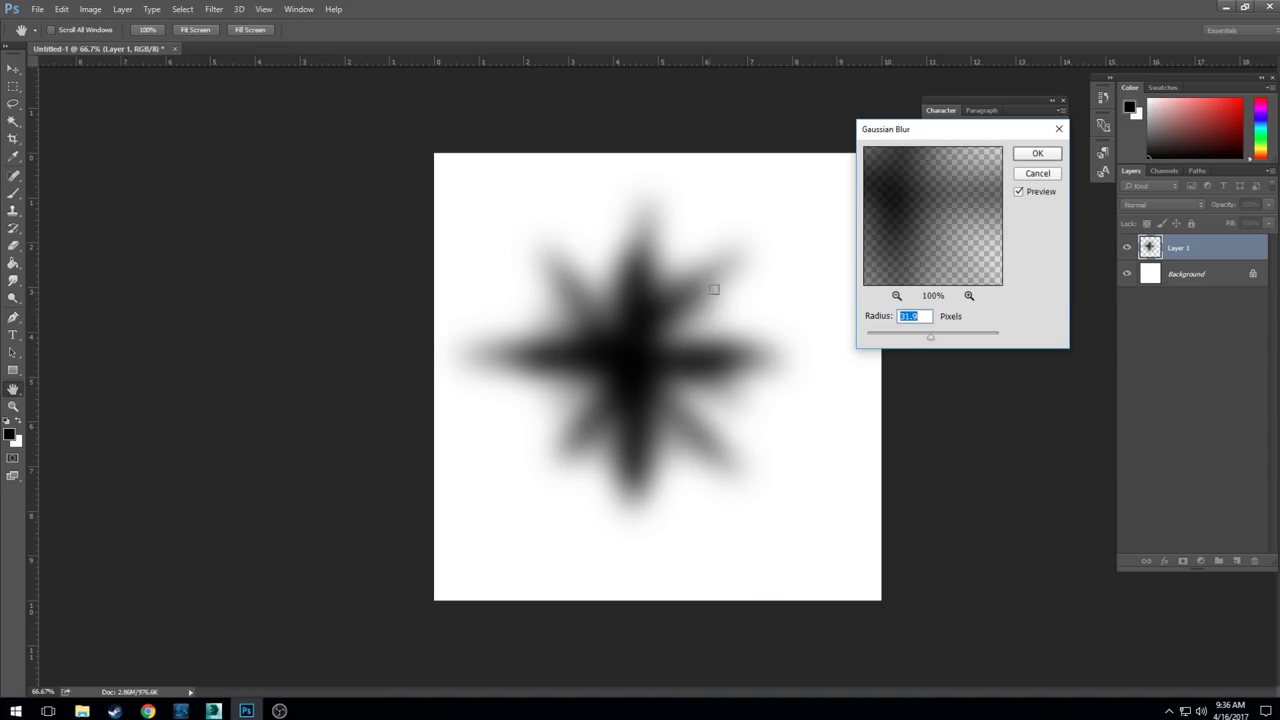
{"action": "left_click", "coordinate": [1037, 174]}
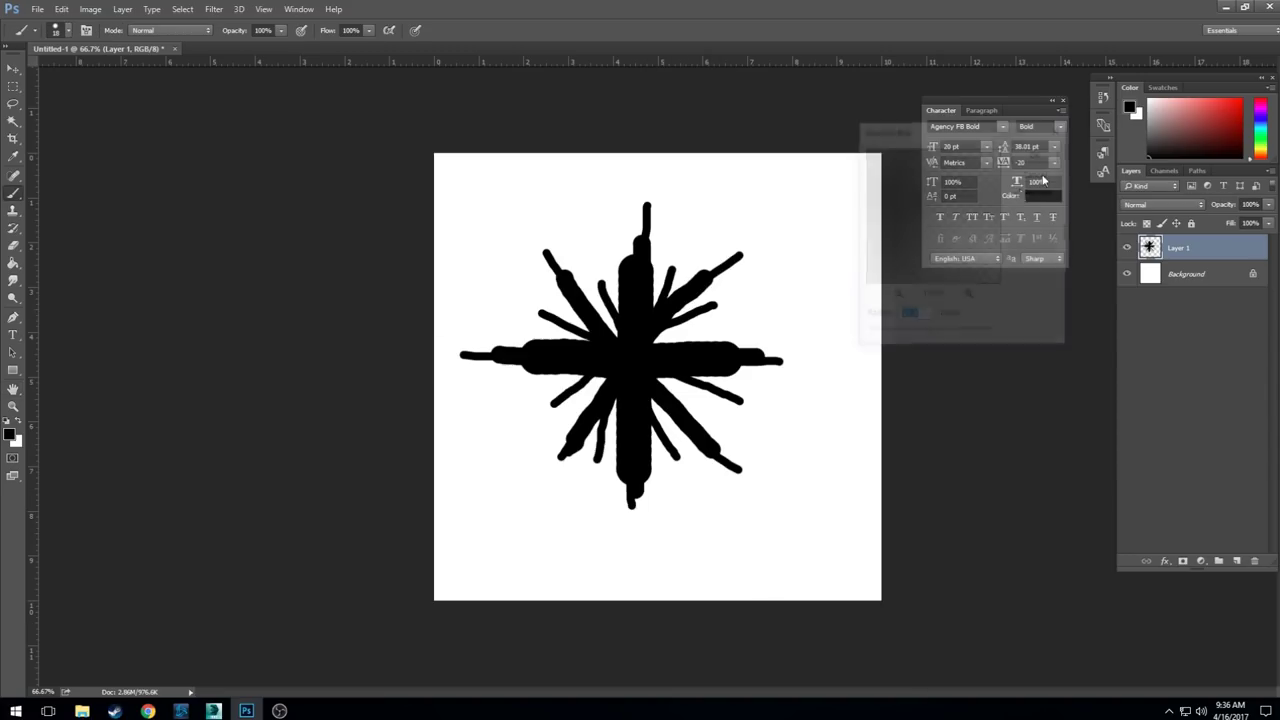
- Paint additional thin 18 px spokes between the star's arms on all sides and thicken its centre
{"action": "mouse_move", "coordinate": [724, 321]}
{"action": "left_mouse_down"}
{"action": "mouse_move", "coordinate": [652, 344]}
{"action": "mouse_move", "coordinate": [718, 410]}
{"action": "left_mouse_up"}
{"action": "left_click_drag", "start_coordinate": [606, 378], "coordinate": [565, 415]}
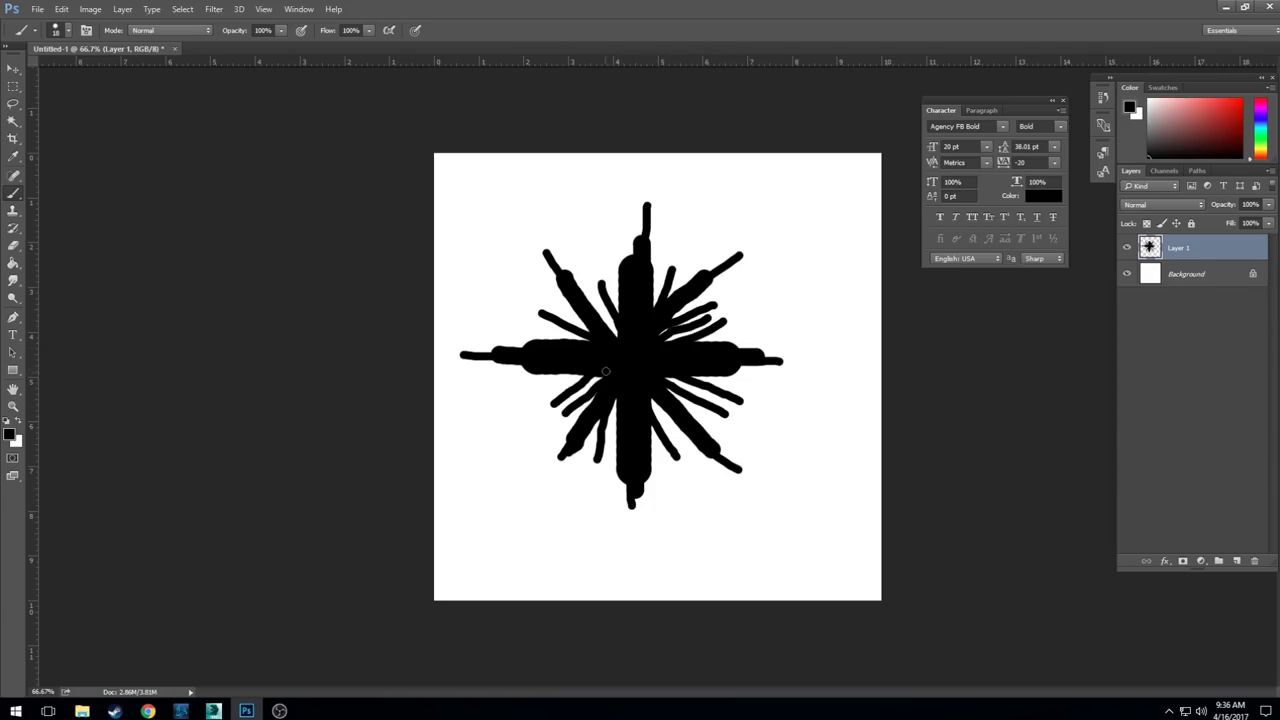
{"action": "left_click_drag", "start_coordinate": [614, 348], "coordinate": [590, 283]}
{"action": "left_click_drag", "start_coordinate": [595, 349], "coordinate": [562, 300]}
{"action": "left_click_drag", "start_coordinate": [607, 353], "coordinate": [545, 326]}
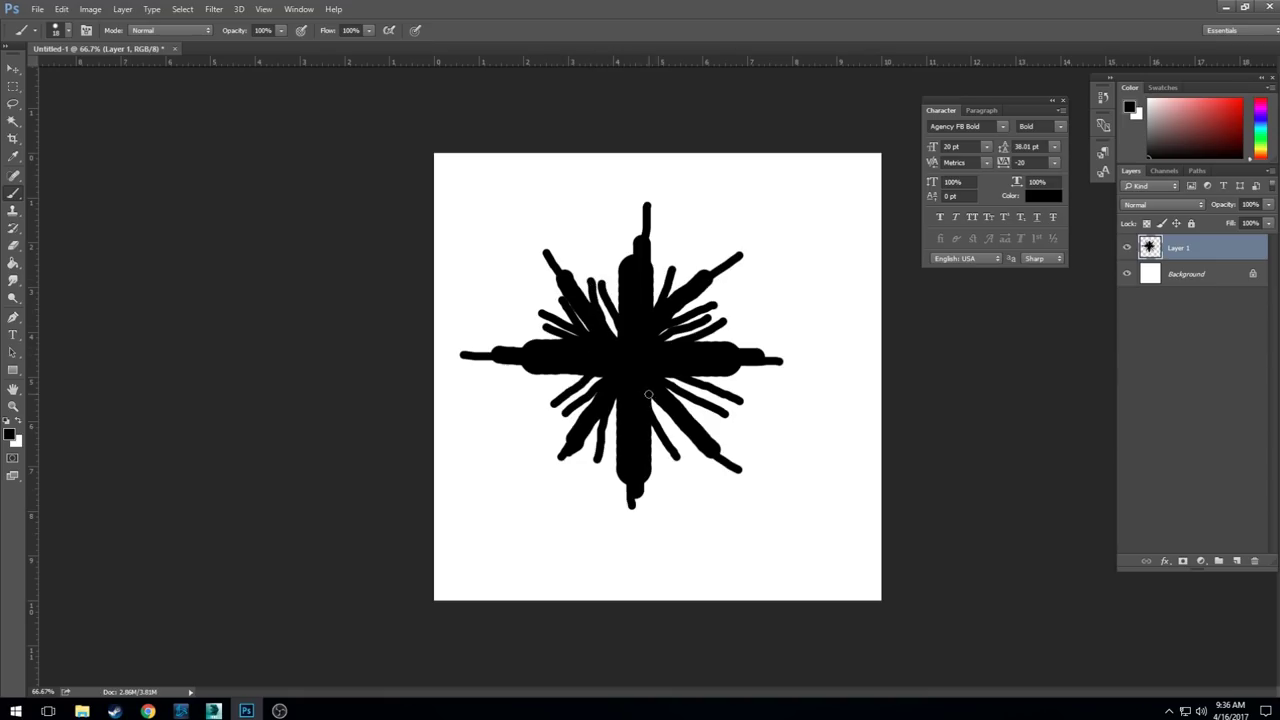
{"action": "left_click_drag", "start_coordinate": [649, 394], "coordinate": [676, 440]}
{"action": "left_click_drag", "start_coordinate": [616, 381], "coordinate": [610, 448]}
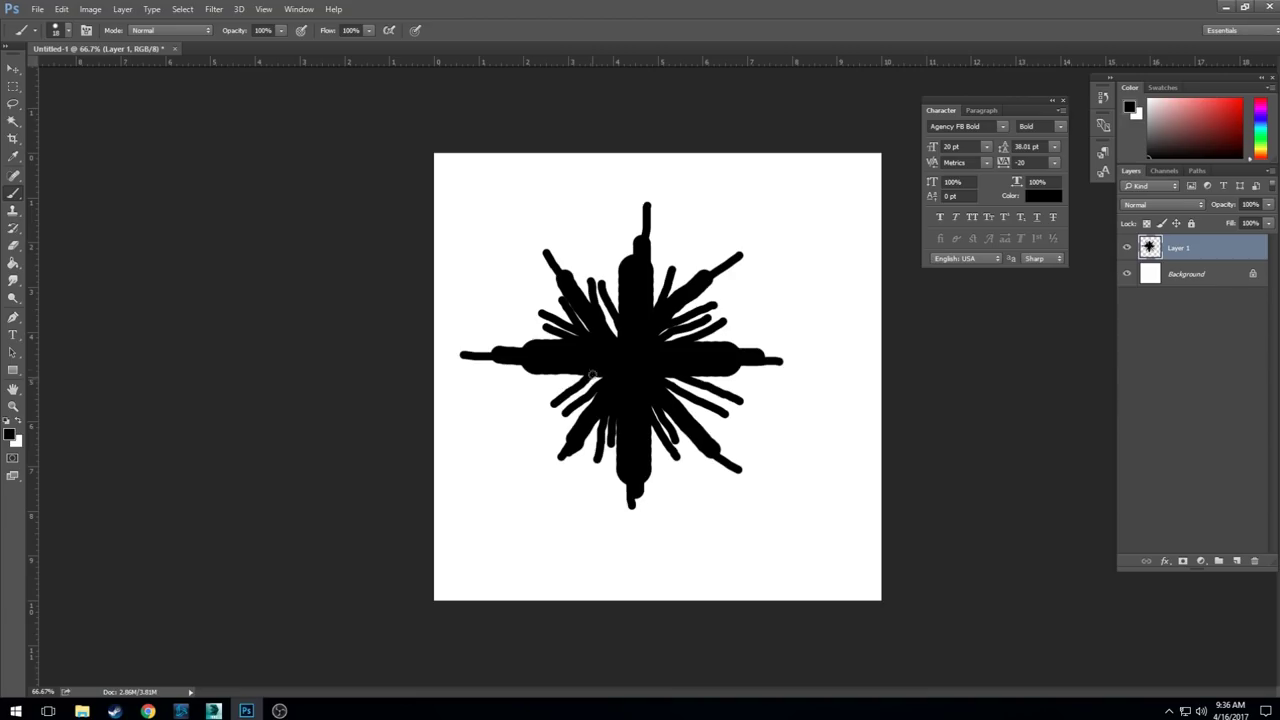
{"action": "mouse_move", "coordinate": [593, 370]}
{"action": "left_mouse_down"}
{"action": "mouse_move", "coordinate": [543, 391]}
{"action": "mouse_move", "coordinate": [615, 368]}
{"action": "mouse_move", "coordinate": [578, 392]}
{"action": "left_mouse_up"}
{"action": "left_click_drag", "start_coordinate": [619, 327], "coordinate": [607, 315]}
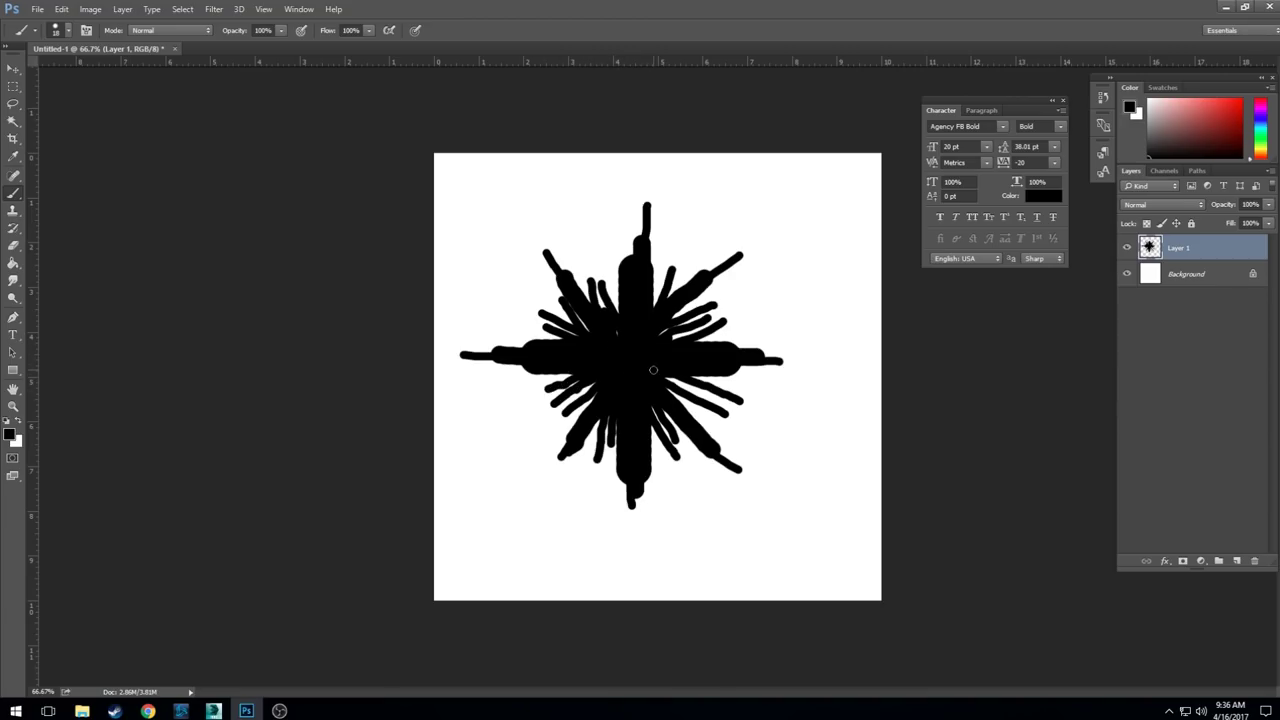
- Apply a Gaussian Blur with a radius of 16.8 pixels to the painted star on Layer 1
{"action": "left_click", "coordinate": [214, 9]}
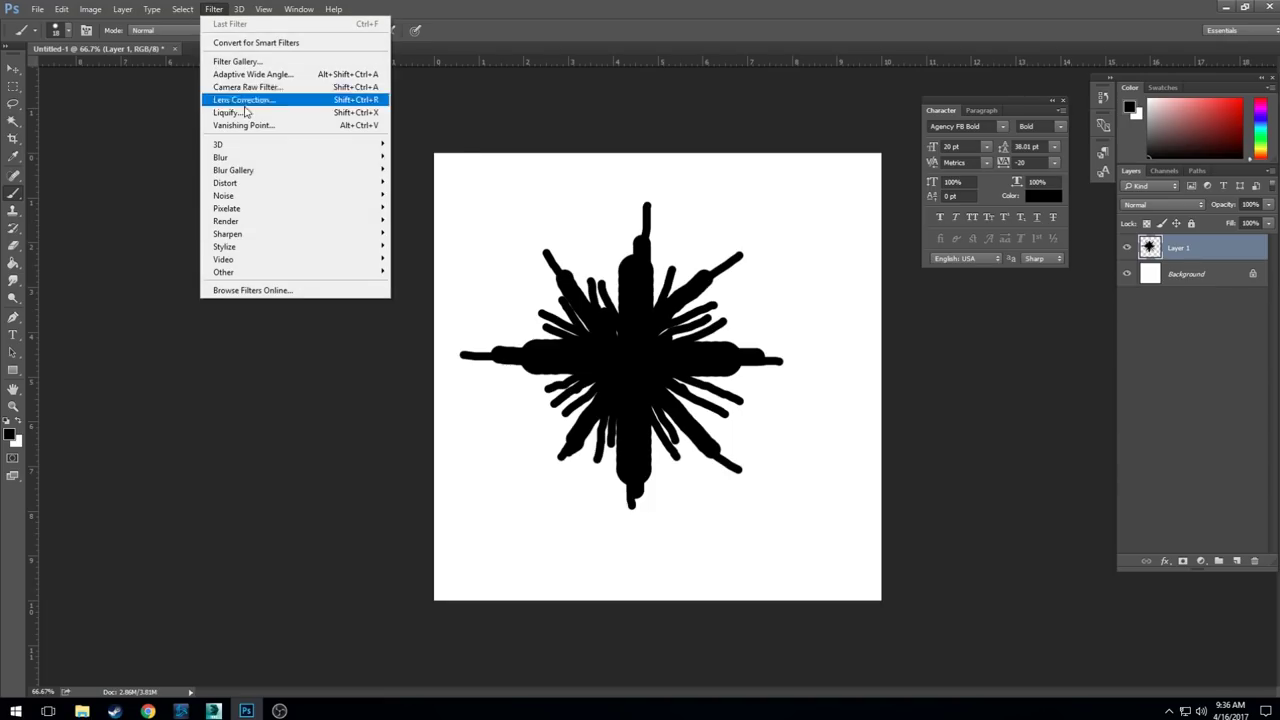
{"action": "mouse_move", "coordinate": [360, 157]}
{"action": "left_click", "coordinate": [427, 207]}
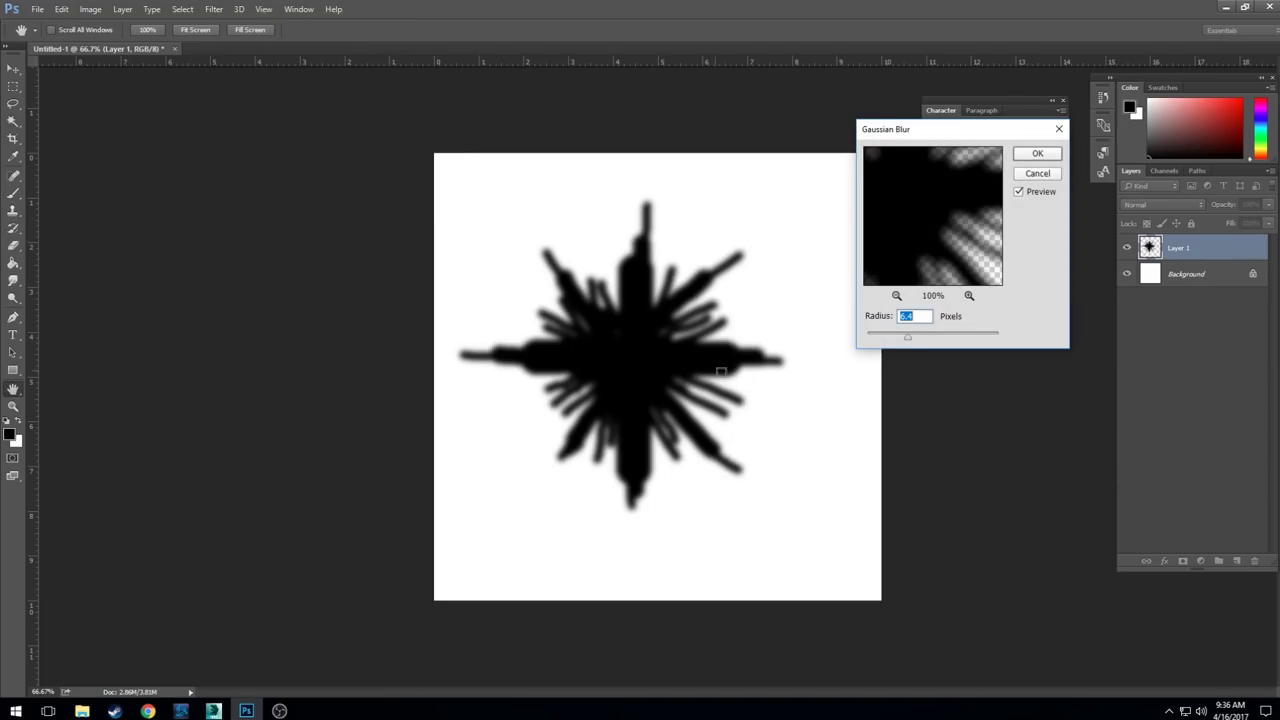
{"action": "left_click", "coordinate": [922, 340]}
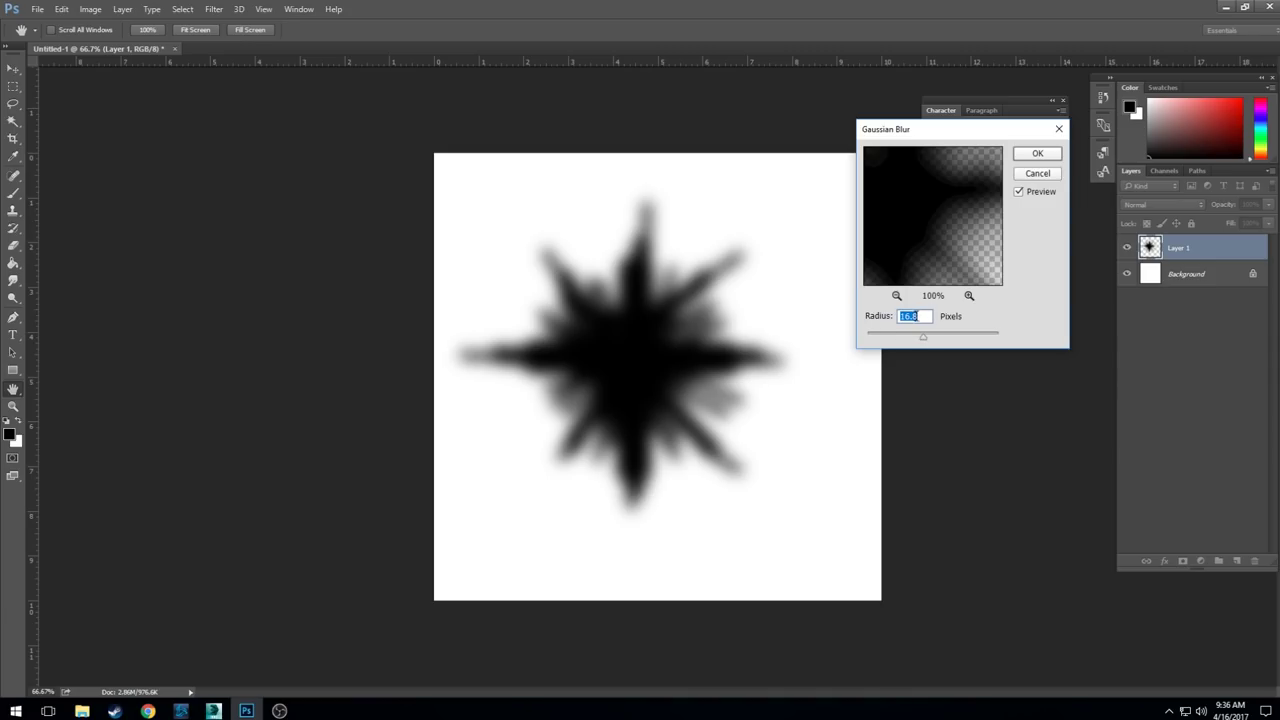
{"action": "left_click", "coordinate": [1038, 153]}
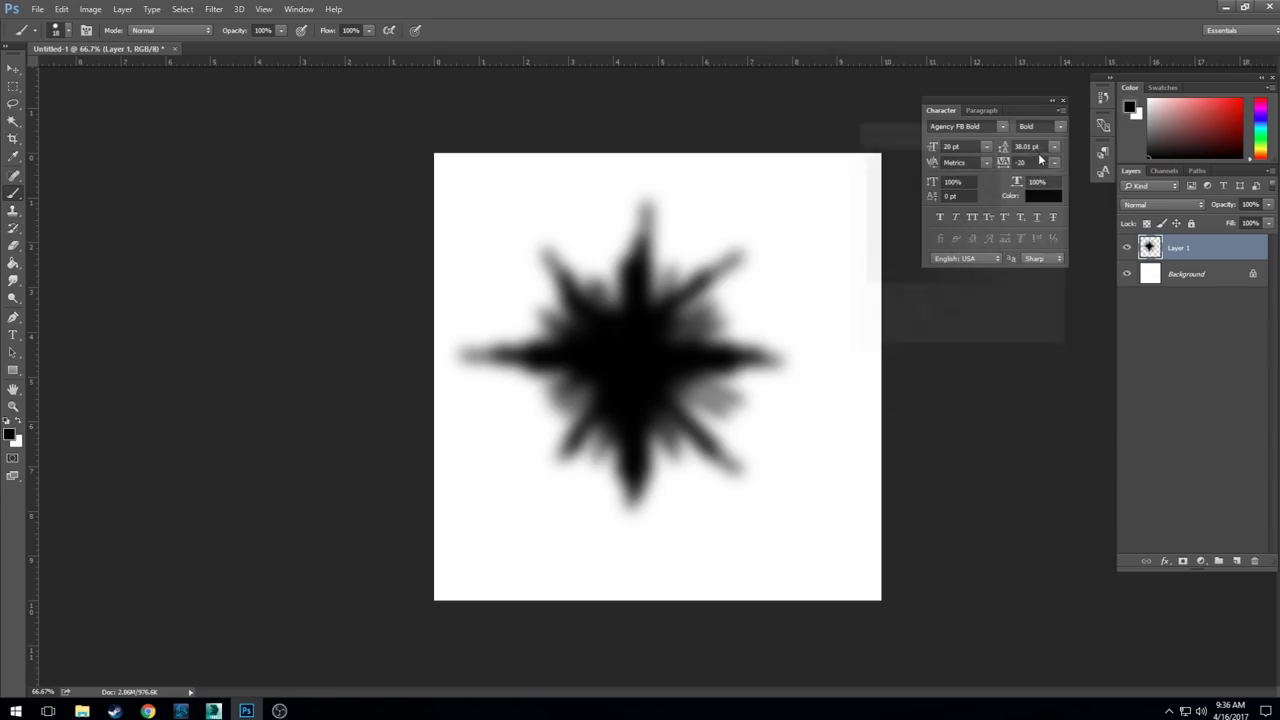
- Define the blurred star as a brush preset named TUT001_STAR
{"action": "left_click", "coordinate": [64, 9]}
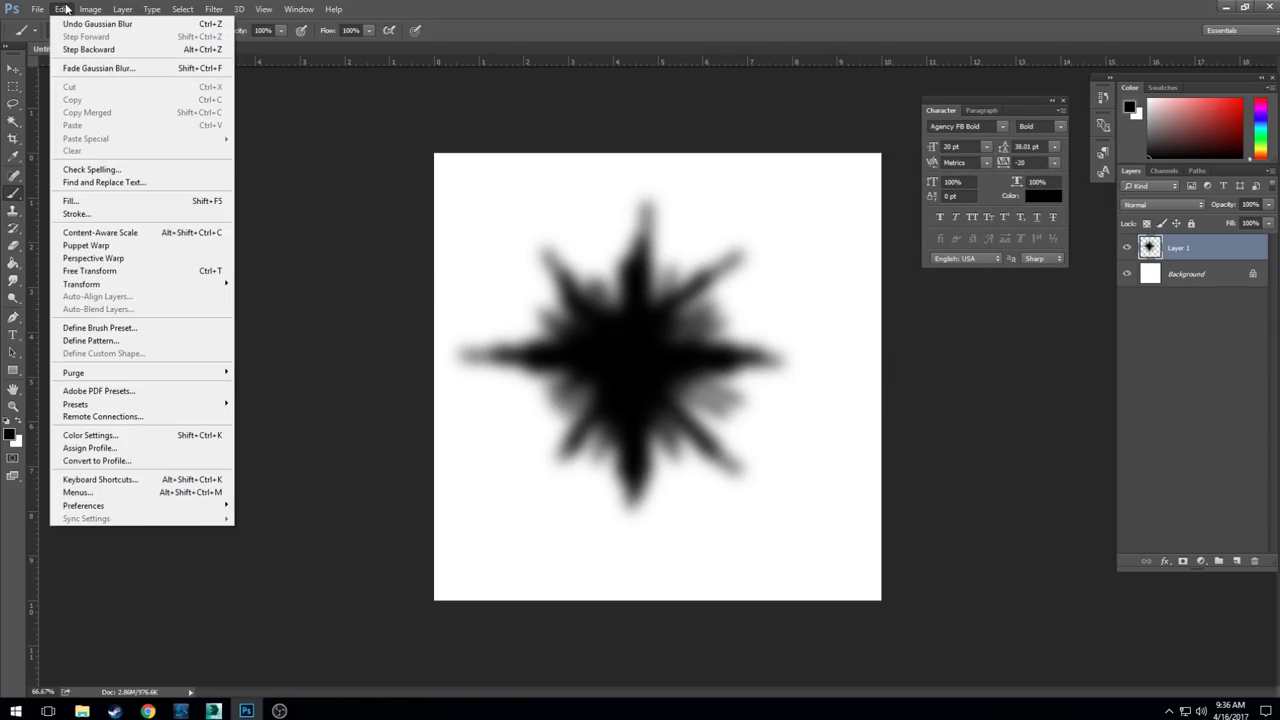
{"action": "left_click", "coordinate": [148, 330]}
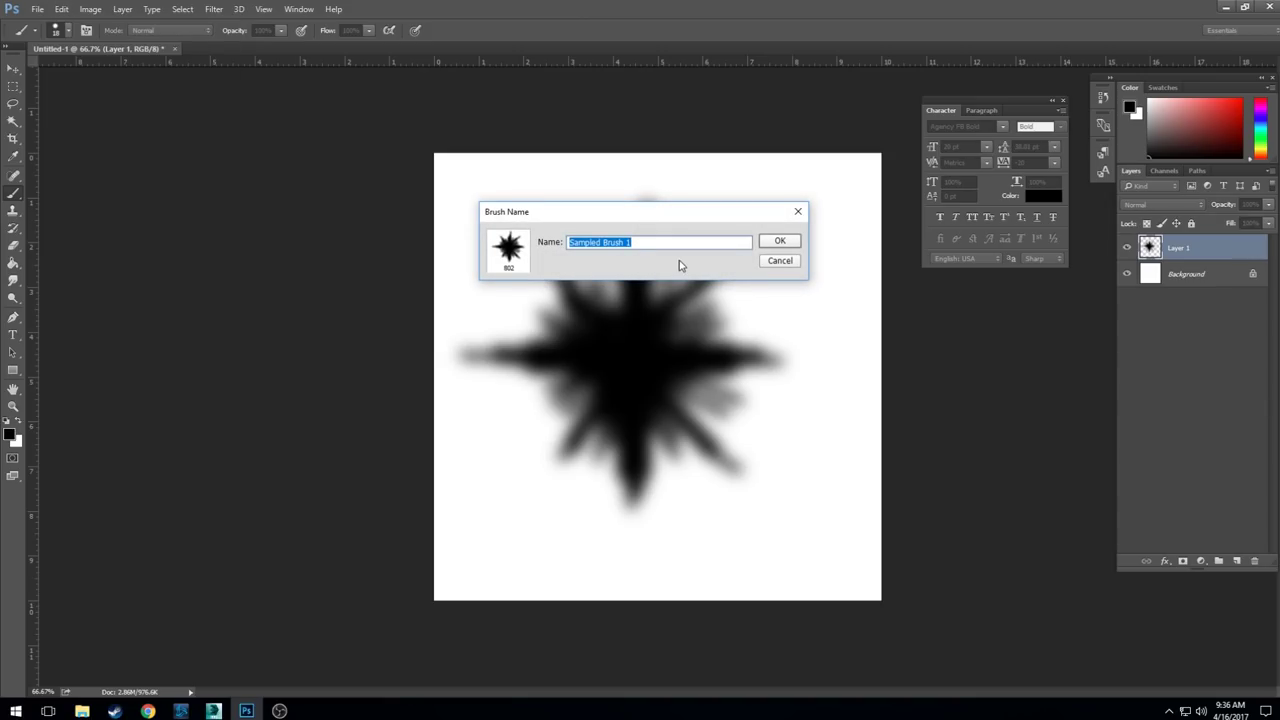
{"action": "type", "text": "TUT001_STAR"}
{"action": "key", "text": "Return"}
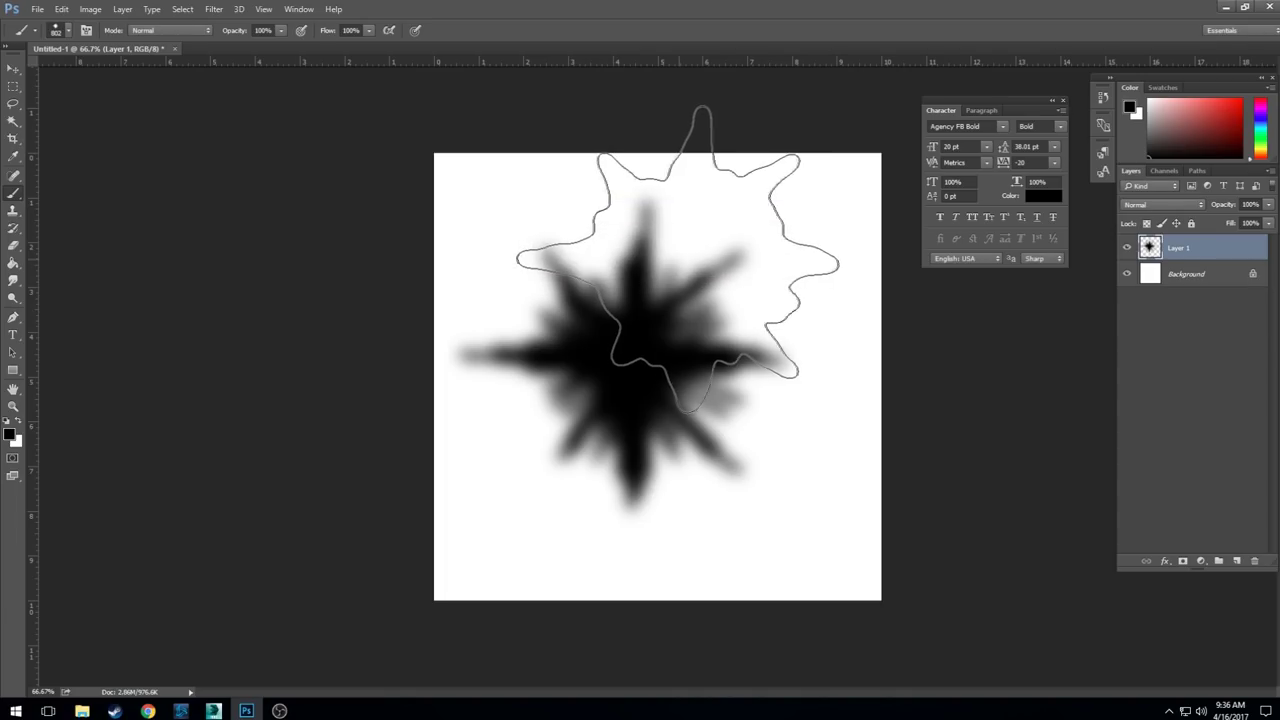
- Test the new star brush by stamping and painting with it over the star
{"action": "left_click", "coordinate": [634, 366]}
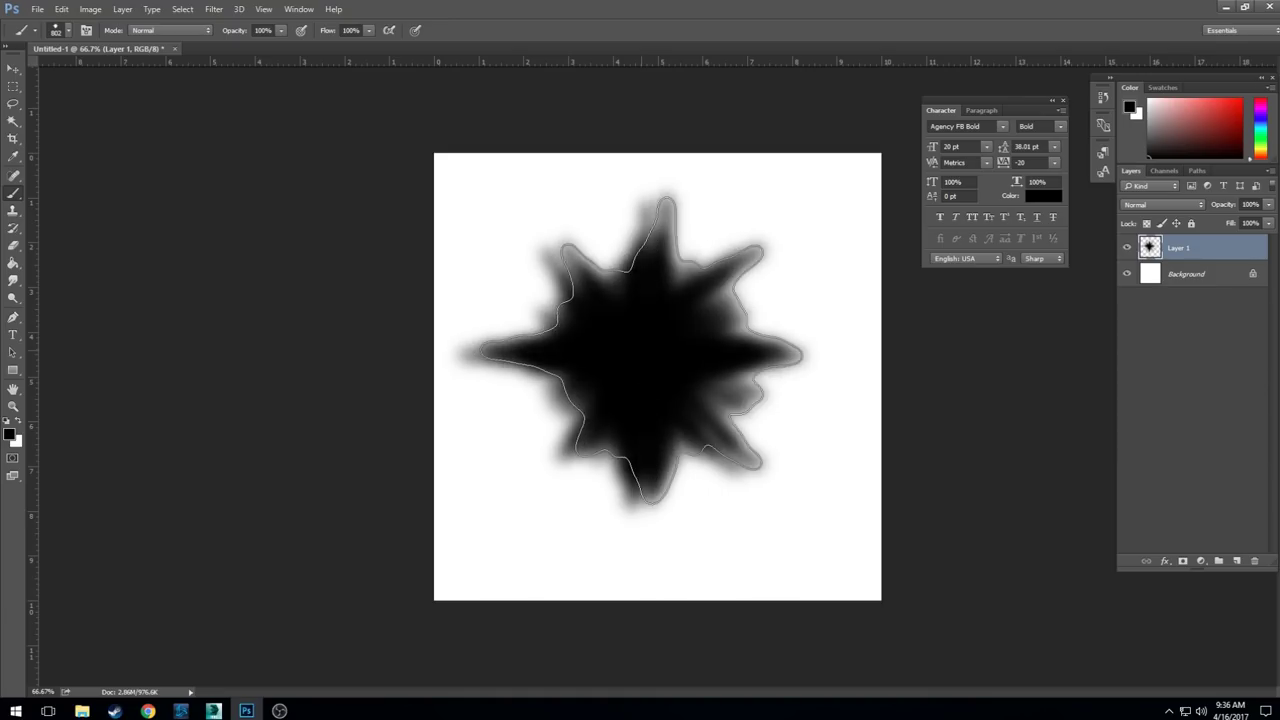
{"action": "left_click", "coordinate": [634, 368]}
{"action": "mouse_move", "coordinate": [635, 367]}
{"action": "left_mouse_down"}
{"action": "mouse_move", "coordinate": [627, 334]}
{"action": "mouse_move", "coordinate": [670, 332]}
{"action": "mouse_move", "coordinate": [637, 412]}
{"action": "mouse_move", "coordinate": [592, 364]}
{"action": "mouse_move", "coordinate": [650, 312]}
{"action": "mouse_move", "coordinate": [654, 372]}
{"action": "mouse_move", "coordinate": [584, 340]}
{"action": "mouse_move", "coordinate": [637, 314]}
{"action": "mouse_move", "coordinate": [680, 395]}
{"action": "left_mouse_up"}
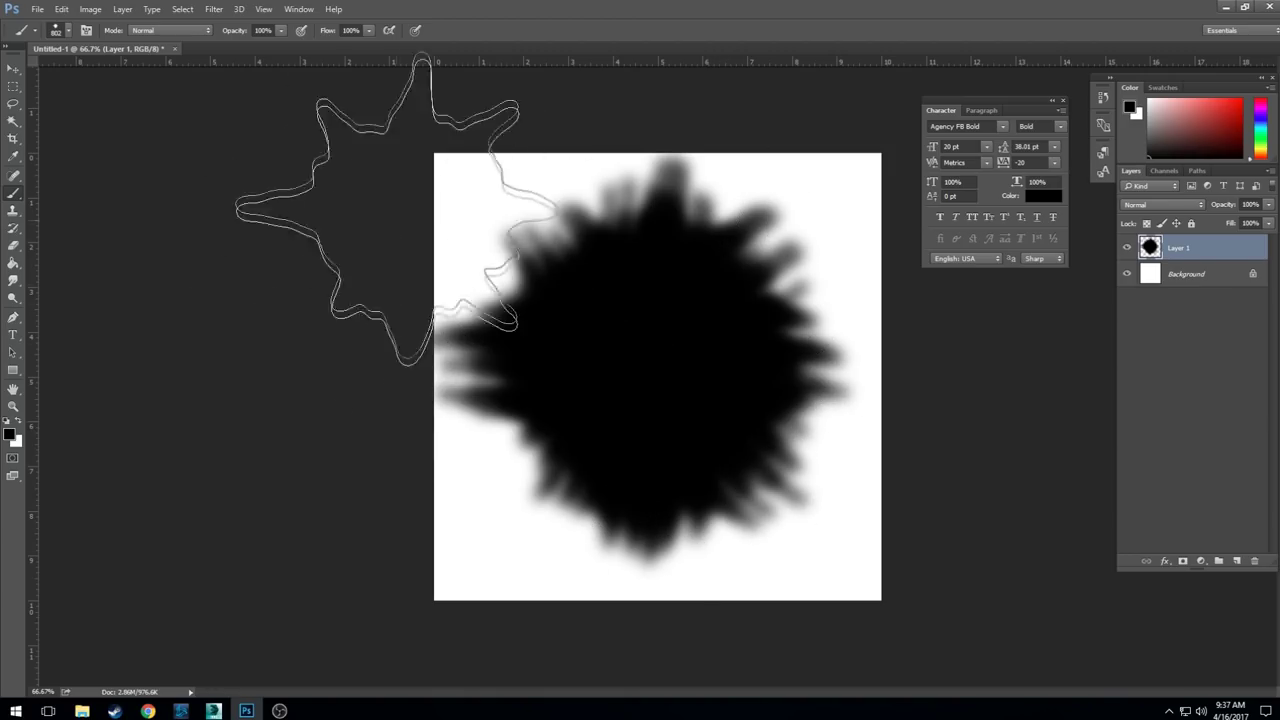
- Close the star document without saving and open the map image 001.jpg from the ONLINE GAME folder
{"action": "left_click", "coordinate": [174, 48]}
{"action": "key", "text": "n"}
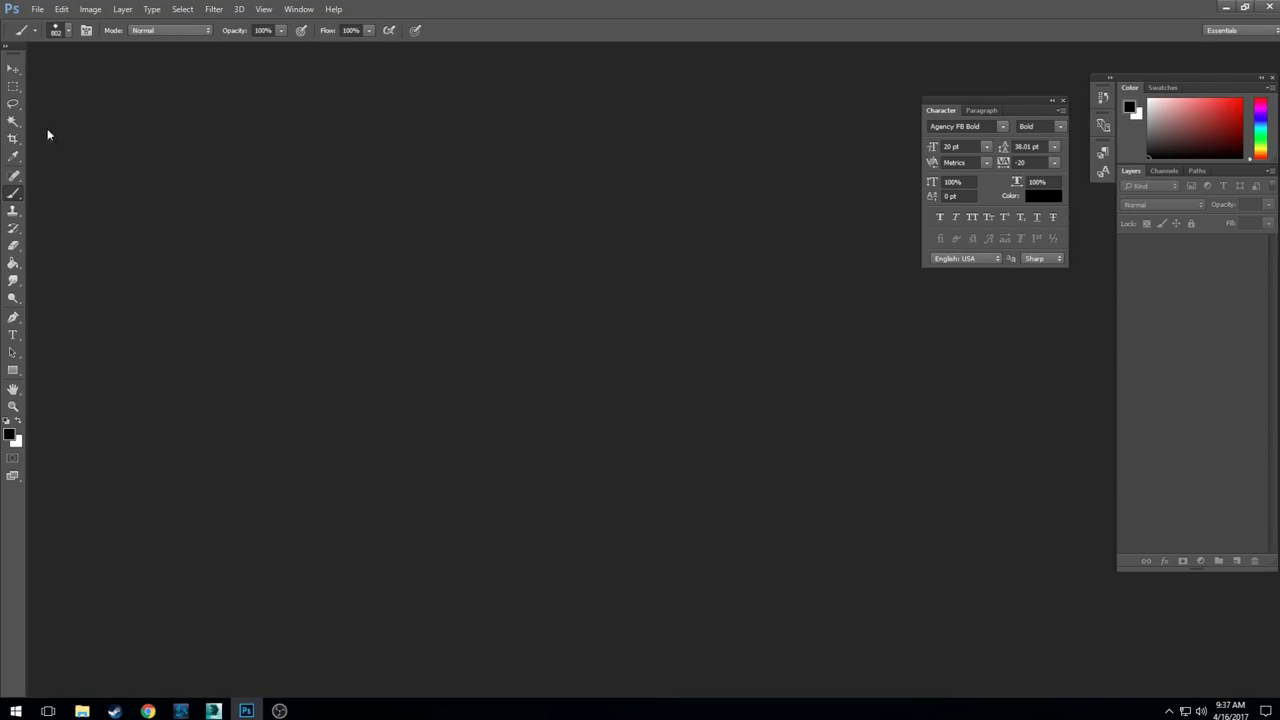
{"action": "left_click", "coordinate": [37, 9]}
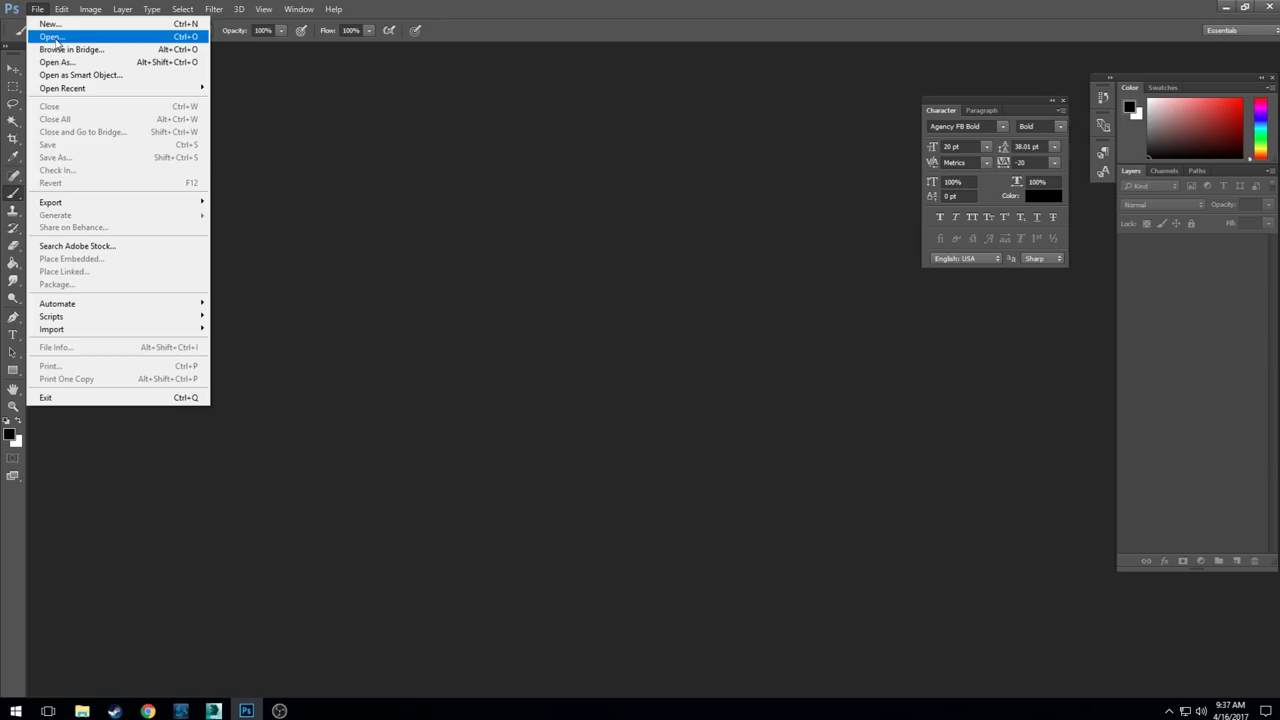
{"action": "left_click", "coordinate": [52, 37]}
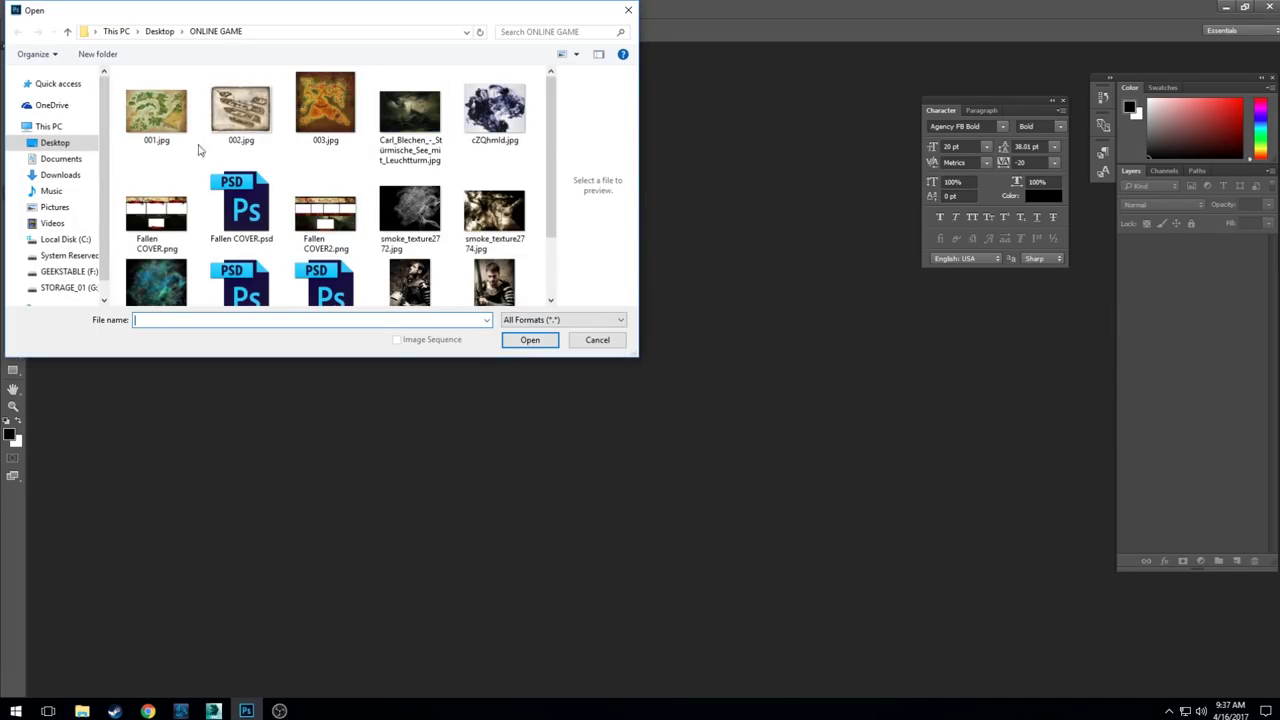
{"action": "double_click", "coordinate": [156, 110]}
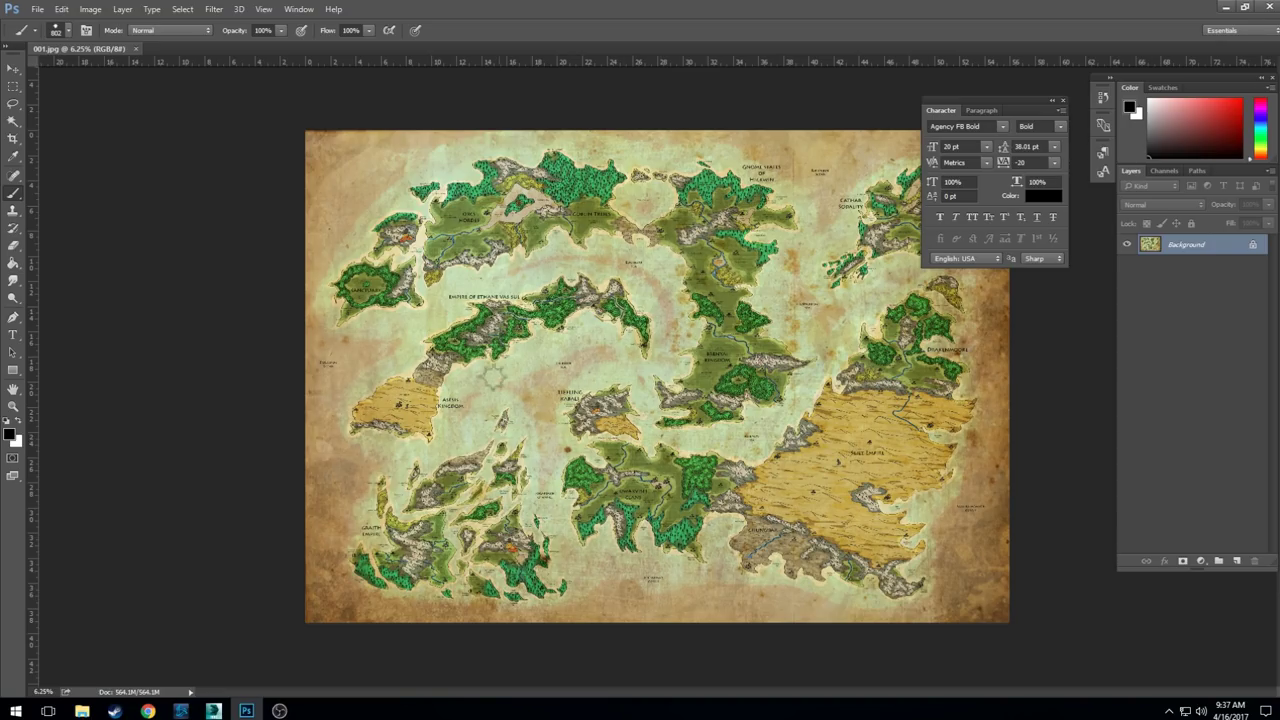
- Add a layer named BLACK_SPACE above the map and fill it with black
{"action": "left_click", "coordinate": [1236, 561]}
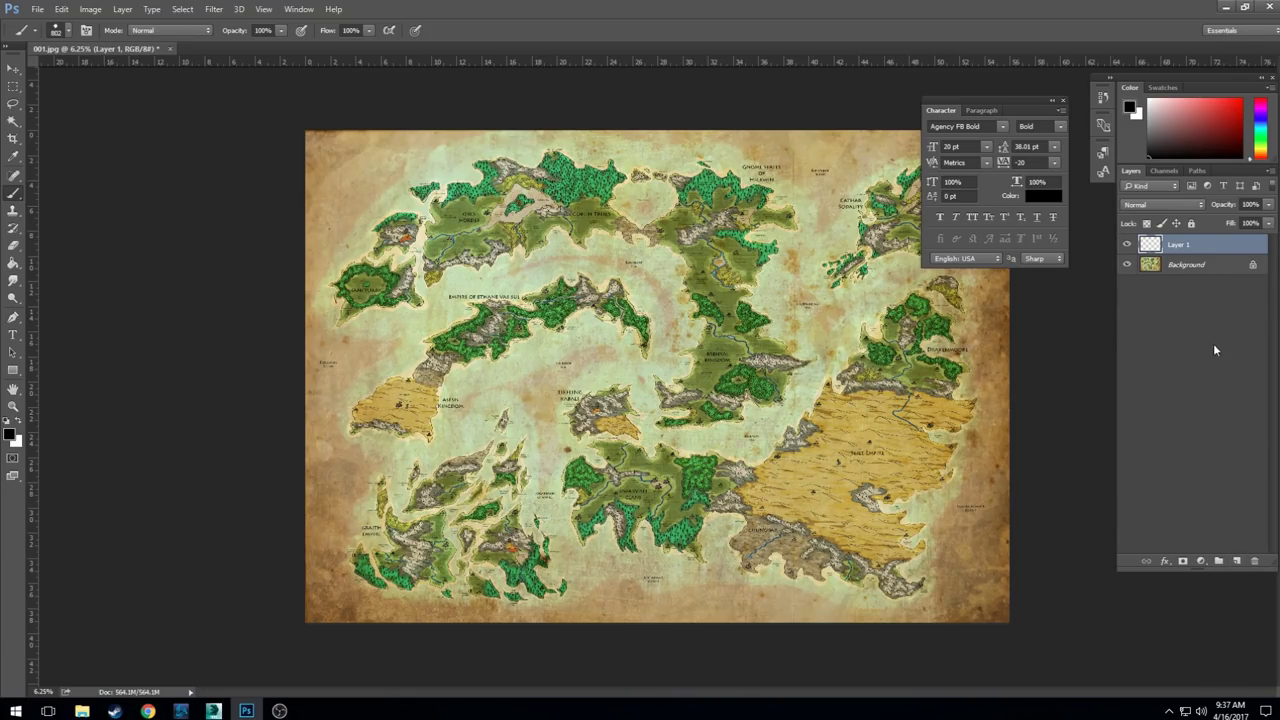
{"action": "double_click", "coordinate": [1180, 245]}
{"action": "type", "text": "BLACK_SPACE"}
{"action": "key", "text": "Return"}
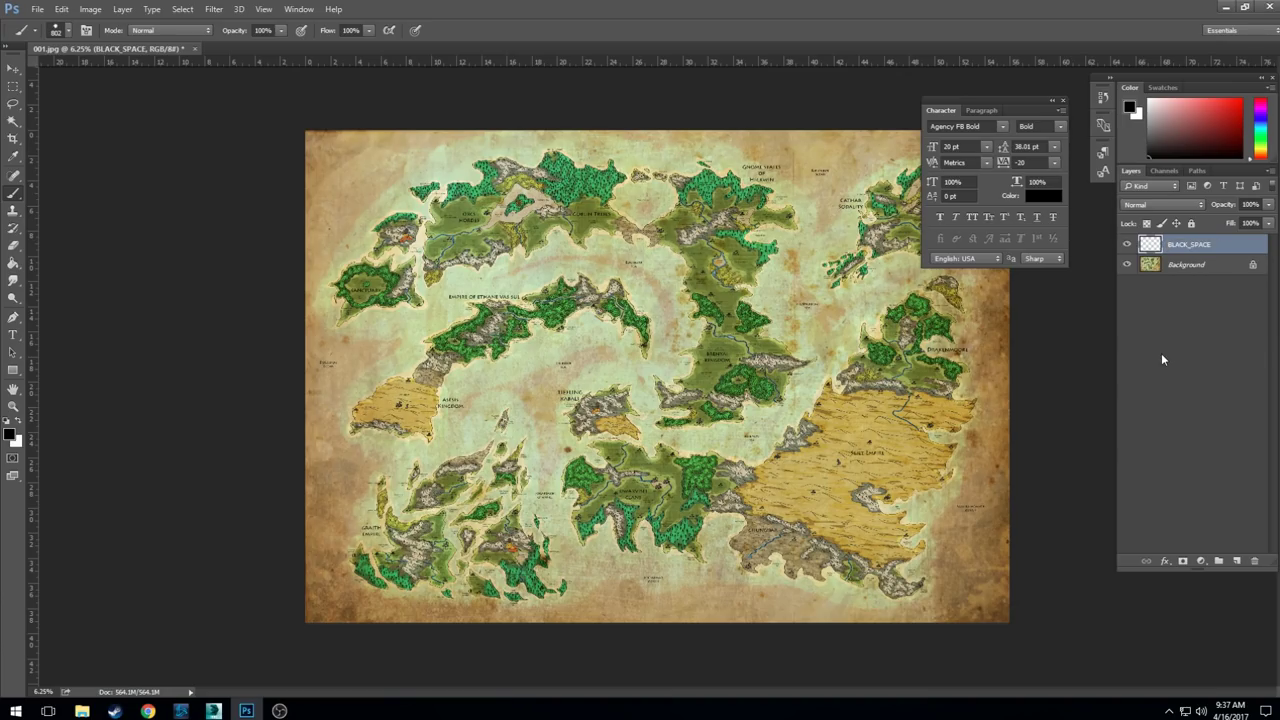
{"action": "left_click", "coordinate": [14, 262]}
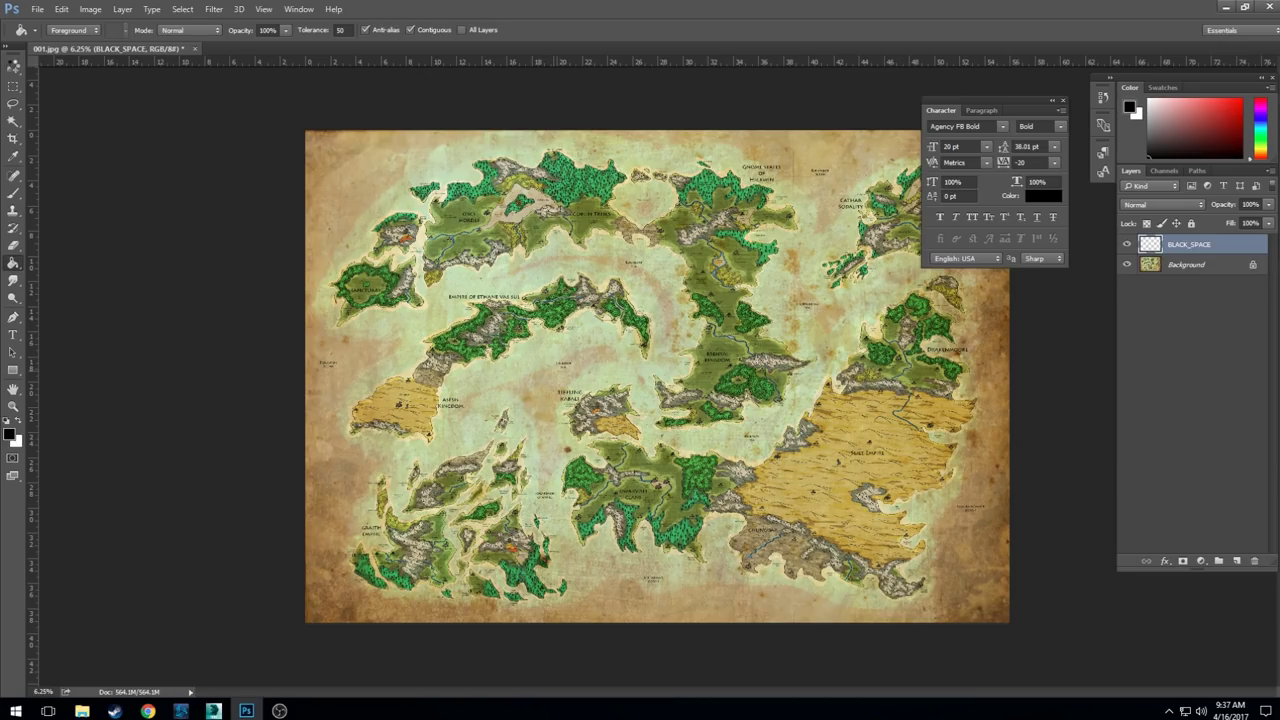
{"action": "left_click", "coordinate": [131, 167]}
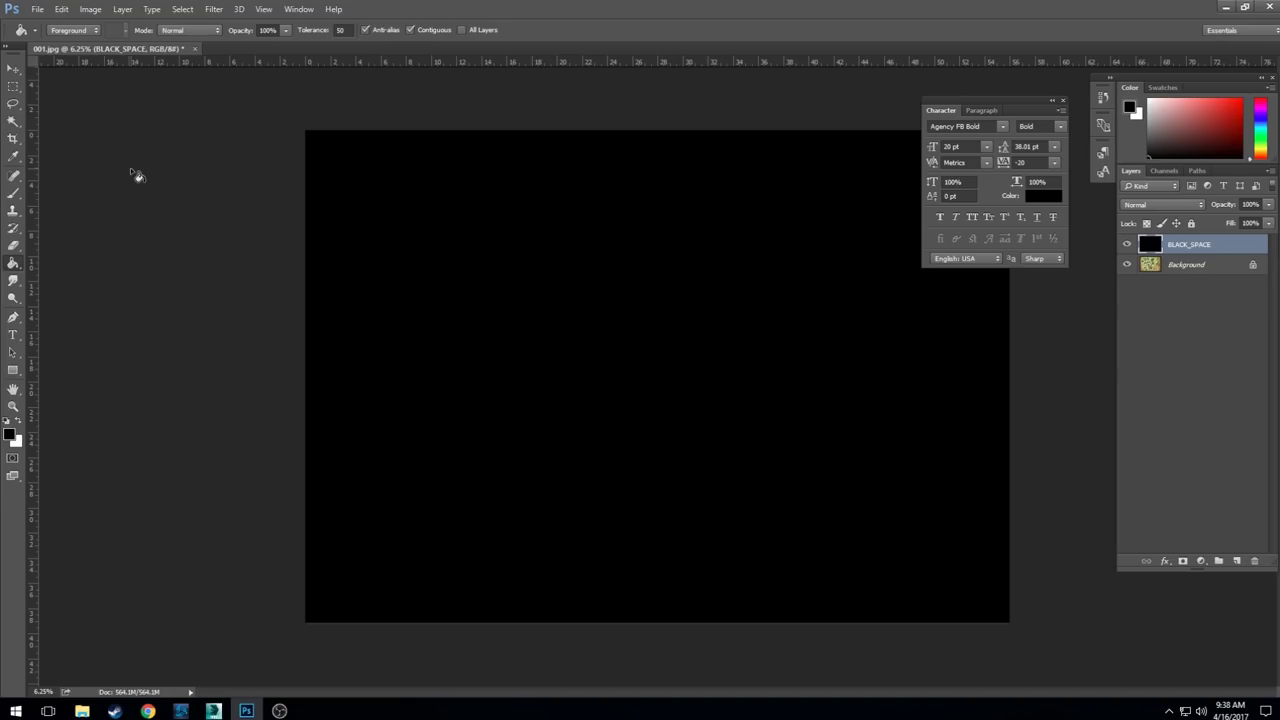
- Duplicate the map's Background layer within 001.jpg as Background copy
{"action": "left_click", "coordinate": [1186, 266]}
{"action": "right_click", "coordinate": [1190, 268]}
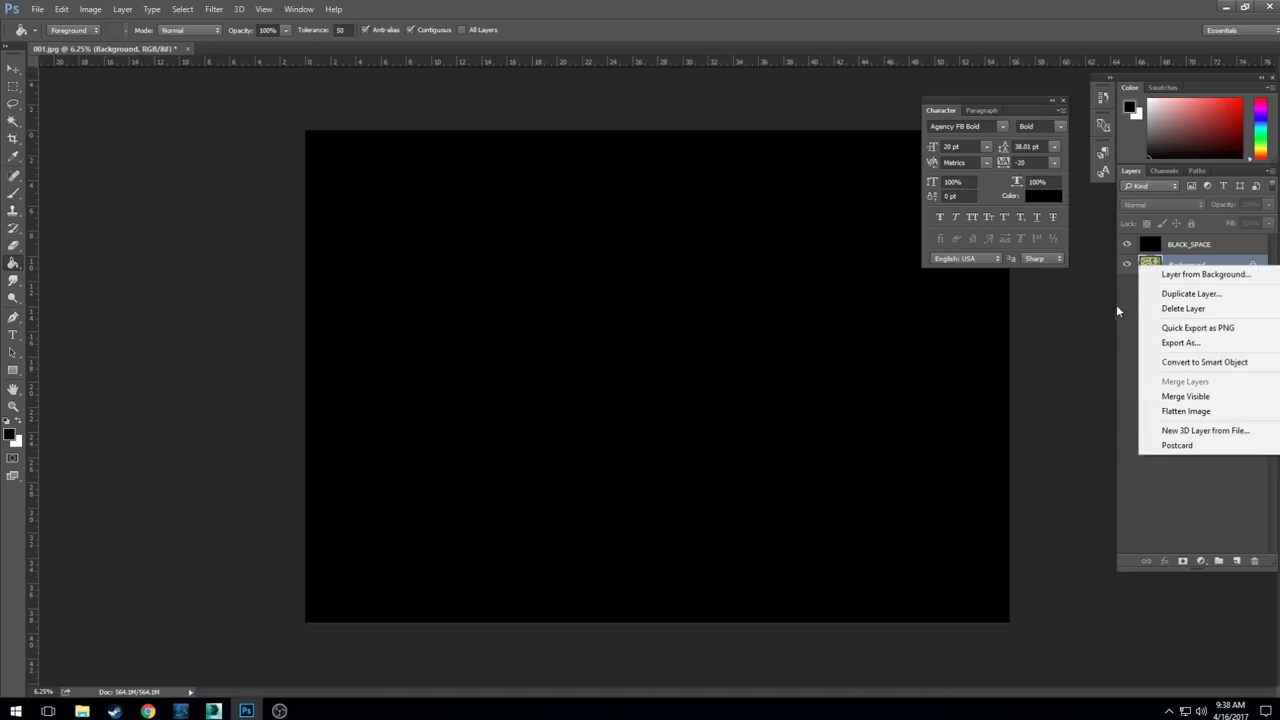
{"action": "left_click", "coordinate": [1116, 311]}
{"action": "right_click", "coordinate": [1172, 266]}
{"action": "left_click", "coordinate": [1188, 293]}
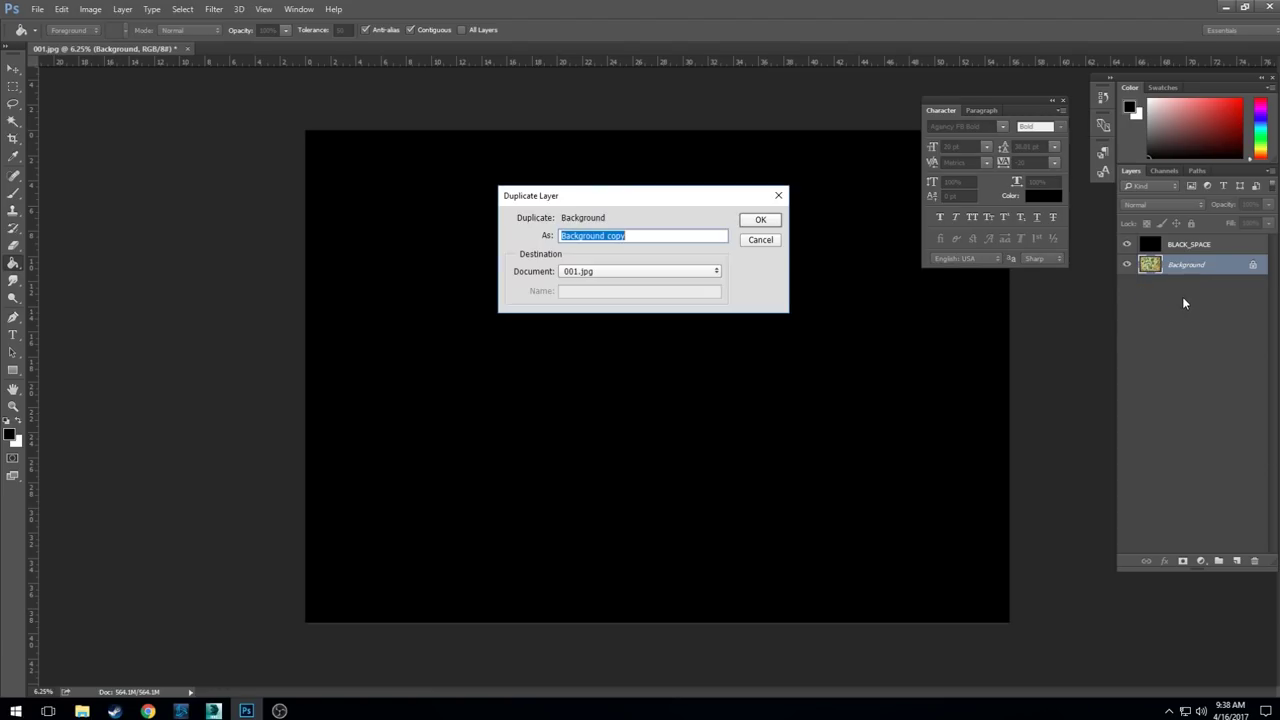
{"action": "left_click", "coordinate": [761, 222]}
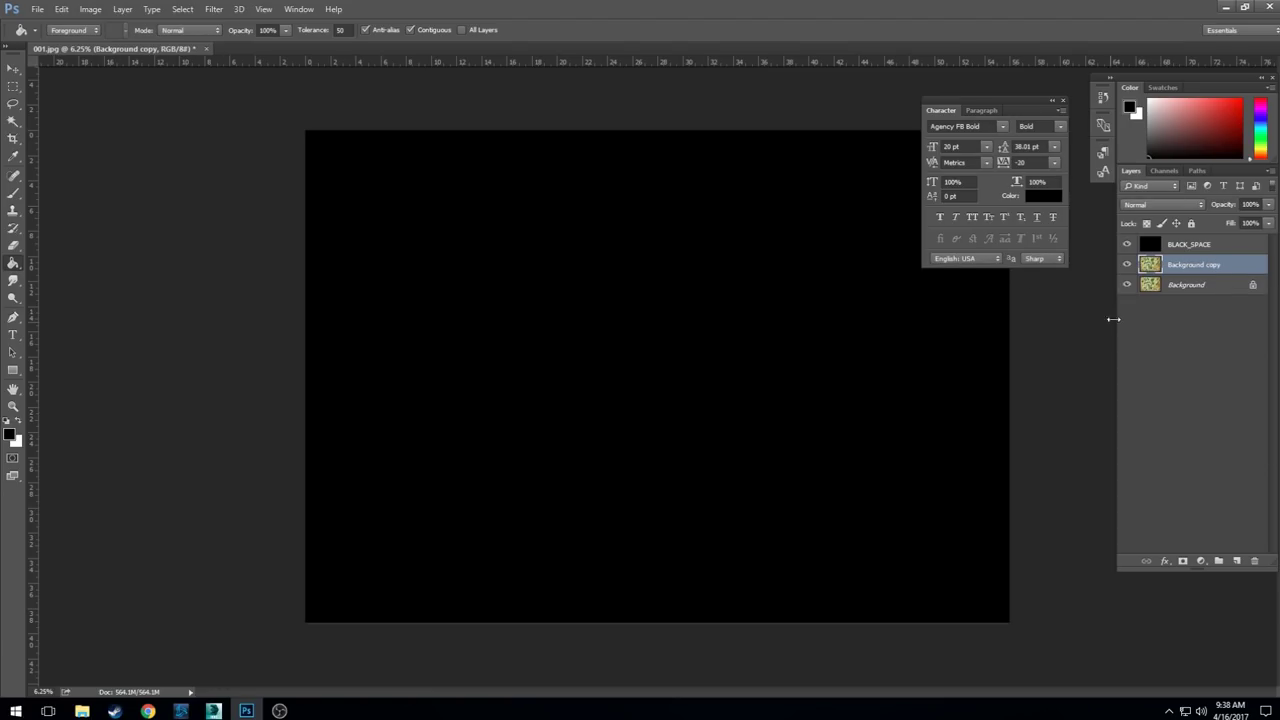
- Delete the original locked Background layer and move the map copy above BLACK_SPACE
{"action": "left_click", "coordinate": [1200, 285]}
{"action": "left_click", "coordinate": [1255, 560]}
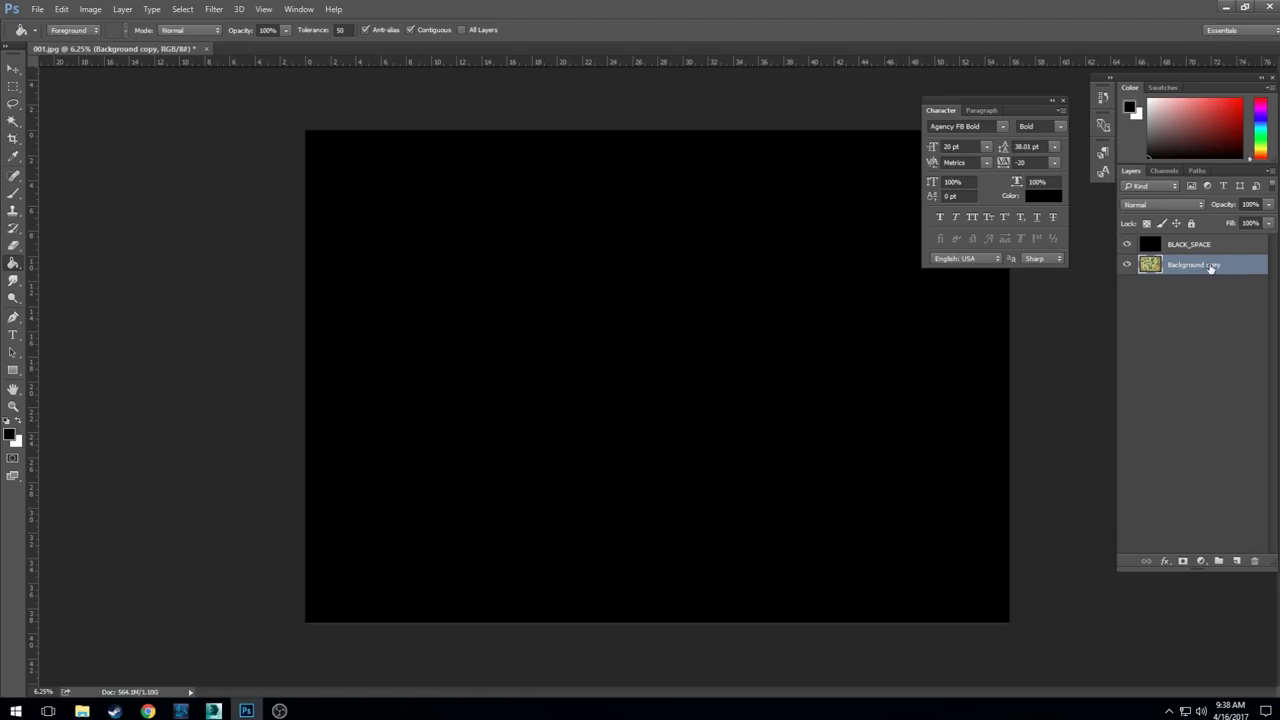
{"action": "left_click_drag", "start_coordinate": [1210, 266], "coordinate": [1206, 244]}
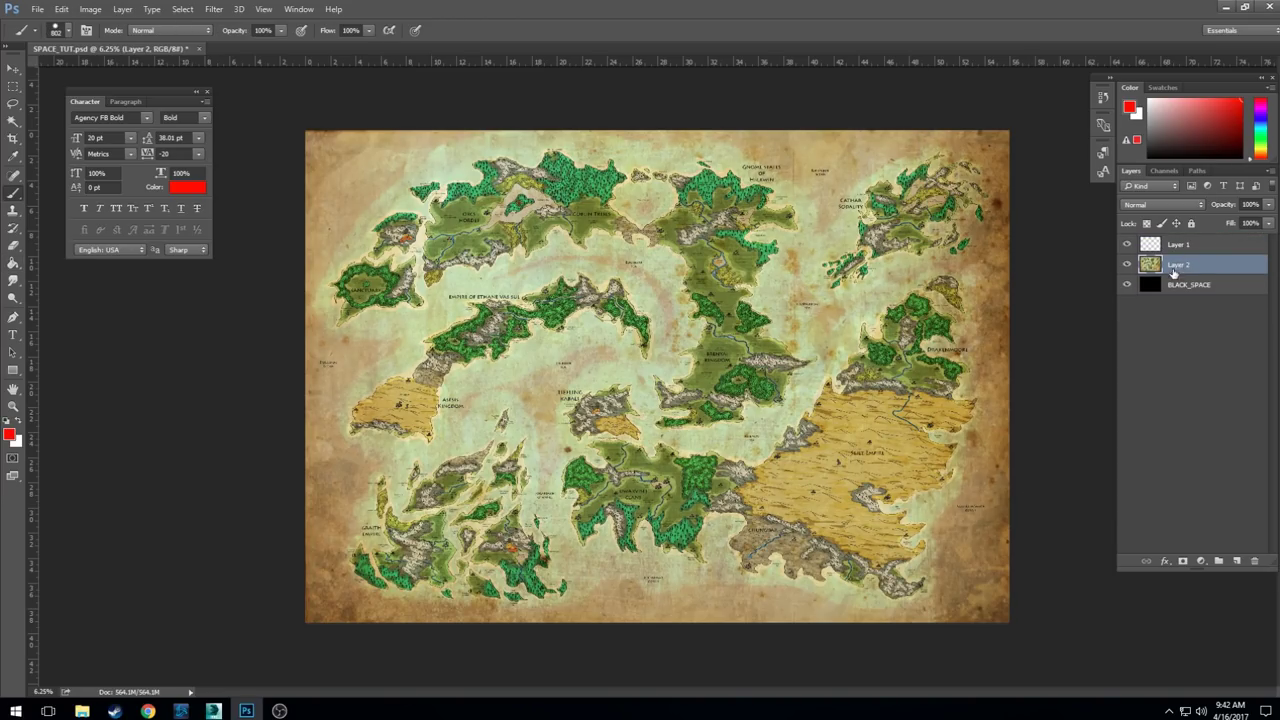
- On Layer 1, paint solid red over the tall landmass in the map's upper centre with an 802 px hard round brush
{"action": "left_click", "coordinate": [1180, 247]}
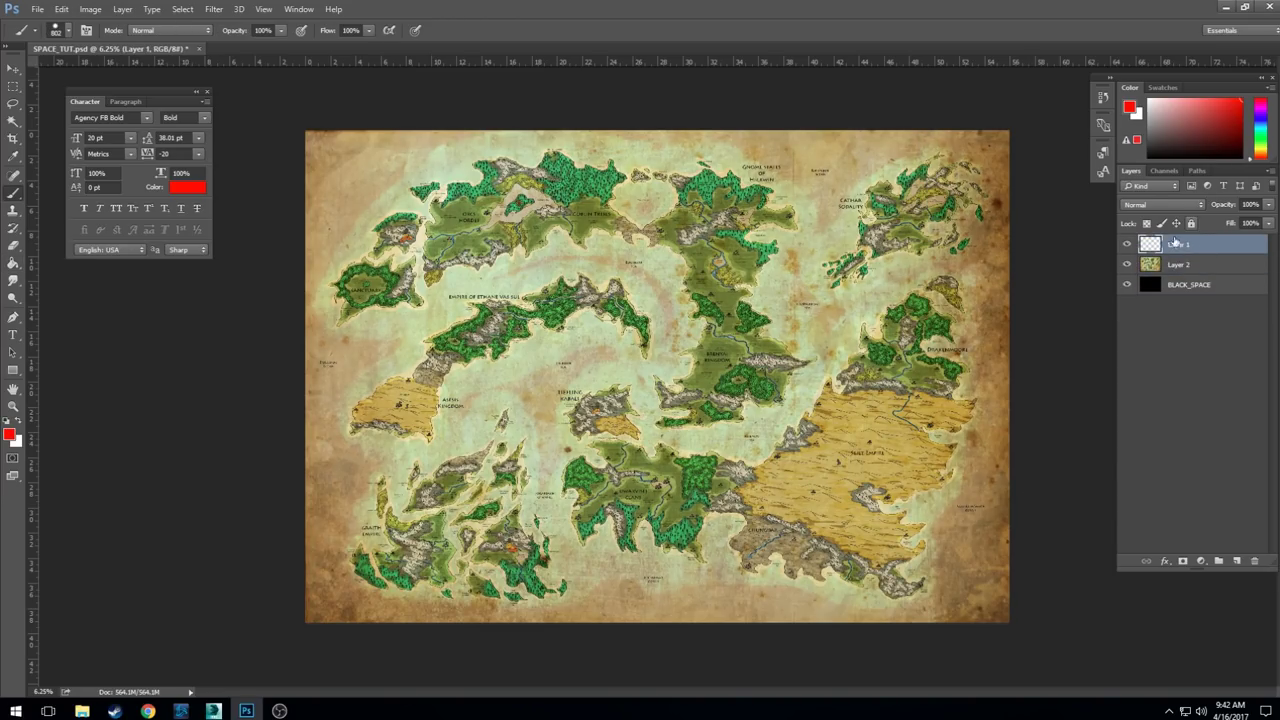
{"action": "left_click", "coordinate": [10, 435]}
{"action": "left_click", "coordinate": [990, 369]}
{"action": "left_click", "coordinate": [57, 33]}
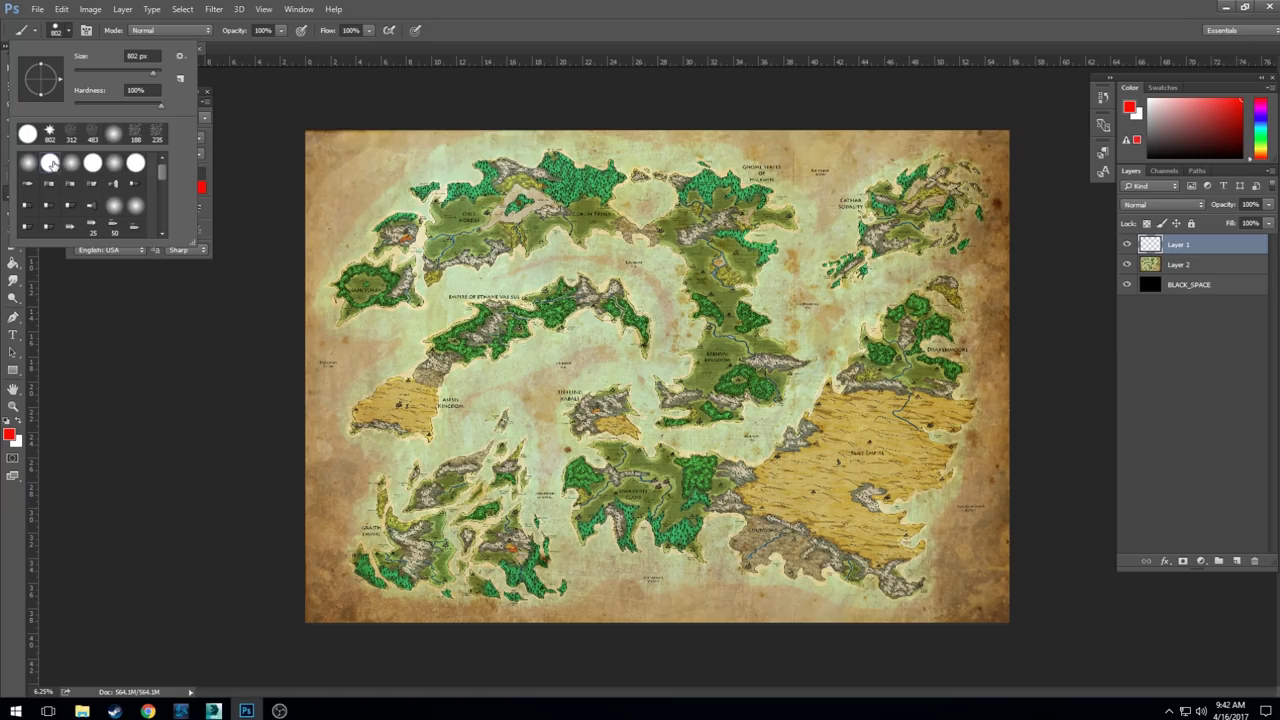
{"action": "left_click", "coordinate": [51, 165]}
{"action": "left_click", "coordinate": [544, 94]}
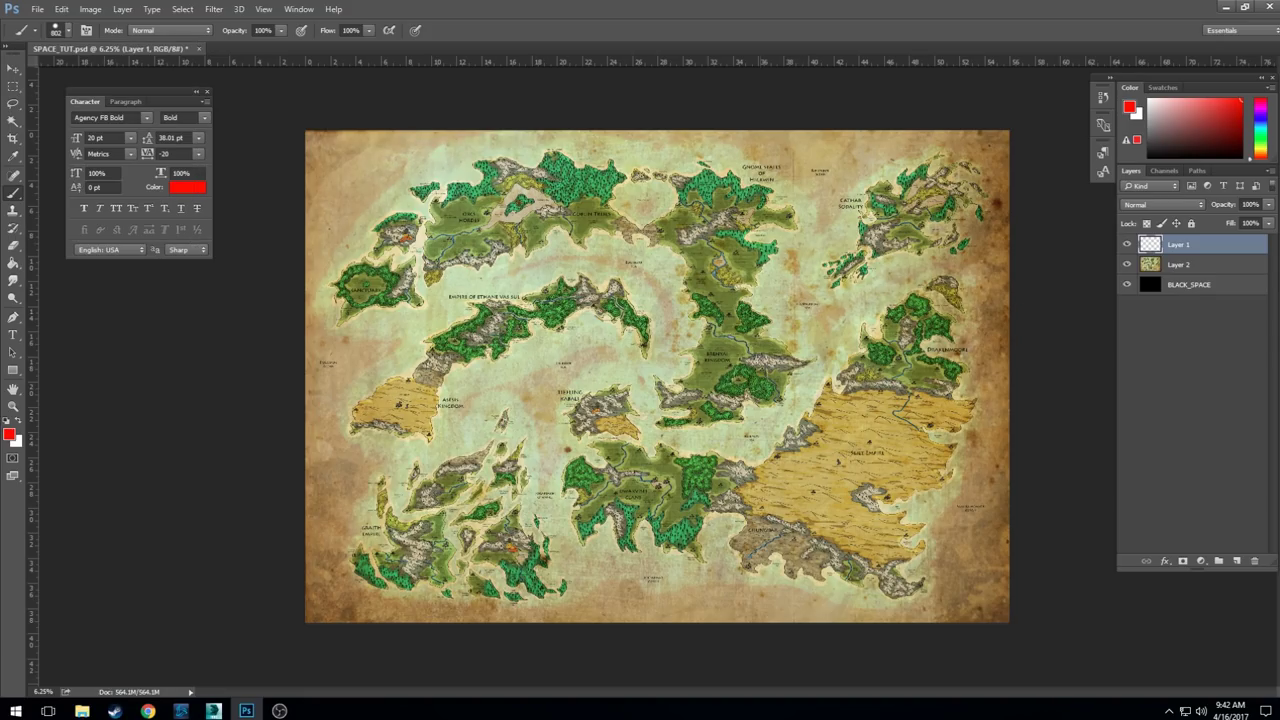
{"action": "mouse_move", "coordinate": [665, 375]}
{"action": "left_mouse_down"}
{"action": "mouse_move", "coordinate": [681, 418]}
{"action": "mouse_move", "coordinate": [733, 405]}
{"action": "mouse_move", "coordinate": [675, 383]}
{"action": "mouse_move", "coordinate": [707, 328]}
{"action": "mouse_move", "coordinate": [689, 262]}
{"action": "mouse_move", "coordinate": [656, 236]}
{"action": "mouse_move", "coordinate": [696, 186]}
{"action": "mouse_move", "coordinate": [670, 178]}
{"action": "mouse_move", "coordinate": [717, 177]}
{"action": "mouse_move", "coordinate": [783, 210]}
{"action": "mouse_move", "coordinate": [753, 218]}
{"action": "mouse_move", "coordinate": [748, 287]}
{"action": "mouse_move", "coordinate": [776, 345]}
{"action": "mouse_move", "coordinate": [805, 362]}
{"action": "mouse_move", "coordinate": [763, 398]}
{"action": "mouse_move", "coordinate": [749, 393]}
{"action": "mouse_move", "coordinate": [781, 392]}
{"action": "mouse_move", "coordinate": [731, 384]}
{"action": "mouse_move", "coordinate": [717, 360]}
{"action": "mouse_move", "coordinate": [687, 208]}
{"action": "mouse_move", "coordinate": [719, 190]}
{"action": "mouse_move", "coordinate": [733, 200]}
{"action": "mouse_move", "coordinate": [729, 238]}
{"action": "mouse_move", "coordinate": [672, 206]}
{"action": "mouse_move", "coordinate": [685, 231]}
{"action": "mouse_move", "coordinate": [729, 241]}
{"action": "mouse_move", "coordinate": [737, 321]}
{"action": "mouse_move", "coordinate": [769, 367]}
{"action": "mouse_move", "coordinate": [723, 359]}
{"action": "mouse_move", "coordinate": [711, 297]}
{"action": "left_mouse_up"}
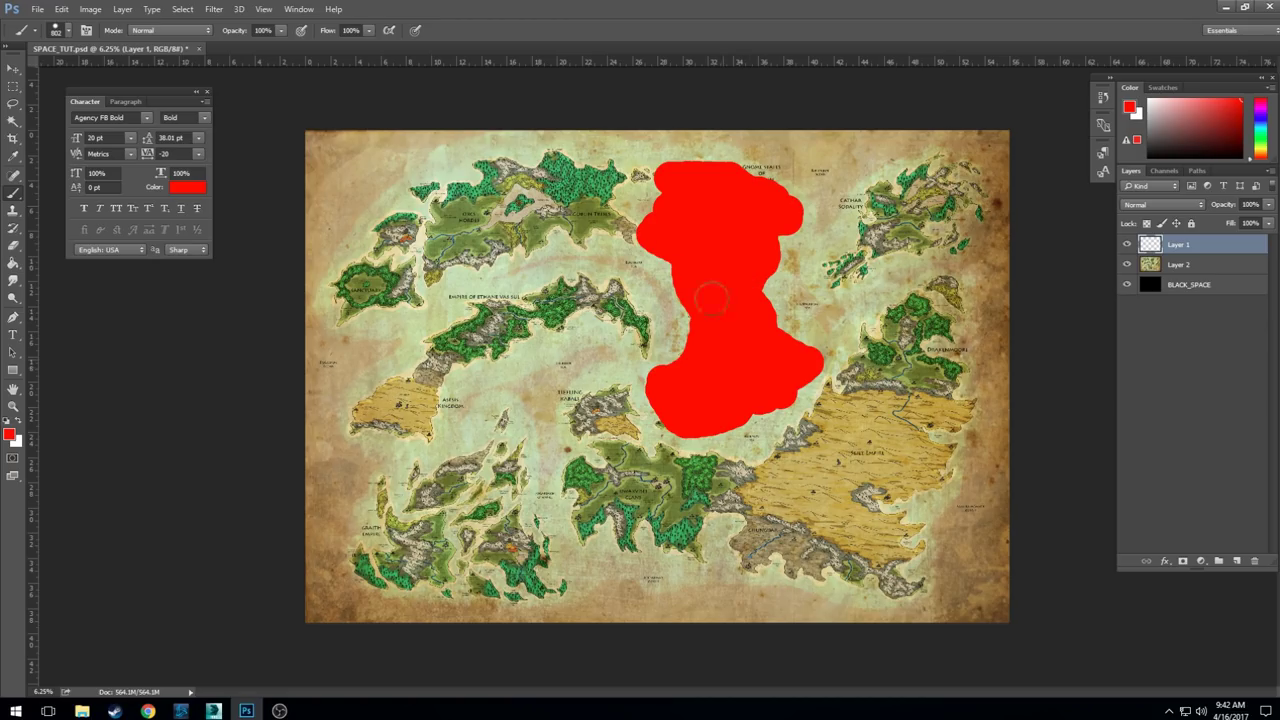
- Paint solid red over the northwestern landmasses, the arc-shaped land below them, the northeastern islands and the small central island
{"action": "mouse_move", "coordinate": [630, 220]}
{"action": "left_mouse_down"}
{"action": "mouse_move", "coordinate": [600, 200]}
{"action": "mouse_move", "coordinate": [609, 170]}
{"action": "mouse_move", "coordinate": [470, 165]}
{"action": "mouse_move", "coordinate": [427, 190]}
{"action": "mouse_move", "coordinate": [445, 195]}
{"action": "mouse_move", "coordinate": [437, 285]}
{"action": "mouse_move", "coordinate": [468, 250]}
{"action": "mouse_move", "coordinate": [527, 244]}
{"action": "mouse_move", "coordinate": [550, 219]}
{"action": "mouse_move", "coordinate": [585, 233]}
{"action": "mouse_move", "coordinate": [594, 213]}
{"action": "mouse_move", "coordinate": [578, 181]}
{"action": "mouse_move", "coordinate": [561, 178]}
{"action": "mouse_move", "coordinate": [477, 184]}
{"action": "mouse_move", "coordinate": [449, 234]}
{"action": "mouse_move", "coordinate": [513, 170]}
{"action": "mouse_move", "coordinate": [466, 209]}
{"action": "mouse_move", "coordinate": [474, 236]}
{"action": "mouse_move", "coordinate": [561, 221]}
{"action": "mouse_move", "coordinate": [578, 197]}
{"action": "mouse_move", "coordinate": [401, 223]}
{"action": "mouse_move", "coordinate": [338, 309]}
{"action": "mouse_move", "coordinate": [400, 302]}
{"action": "left_mouse_up"}
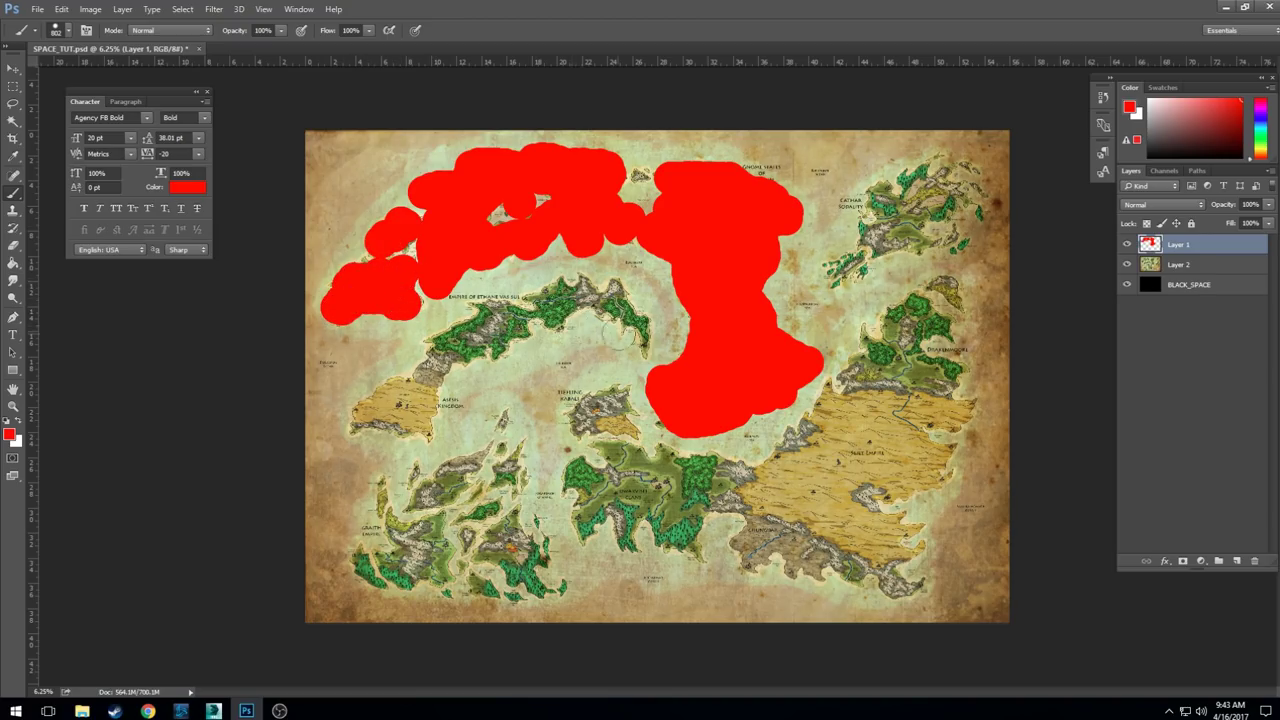
{"action": "mouse_move", "coordinate": [642, 343]}
{"action": "left_mouse_down"}
{"action": "mouse_move", "coordinate": [615, 285]}
{"action": "mouse_move", "coordinate": [592, 298]}
{"action": "mouse_move", "coordinate": [551, 291]}
{"action": "mouse_move", "coordinate": [540, 318]}
{"action": "mouse_move", "coordinate": [485, 310]}
{"action": "mouse_move", "coordinate": [525, 329]}
{"action": "mouse_move", "coordinate": [497, 350]}
{"action": "mouse_move", "coordinate": [465, 332]}
{"action": "mouse_move", "coordinate": [462, 356]}
{"action": "mouse_move", "coordinate": [437, 342]}
{"action": "mouse_move", "coordinate": [428, 372]}
{"action": "mouse_move", "coordinate": [356, 422]}
{"action": "mouse_move", "coordinate": [418, 426]}
{"action": "mouse_move", "coordinate": [432, 420]}
{"action": "mouse_move", "coordinate": [430, 392]}
{"action": "mouse_move", "coordinate": [398, 410]}
{"action": "left_mouse_up"}
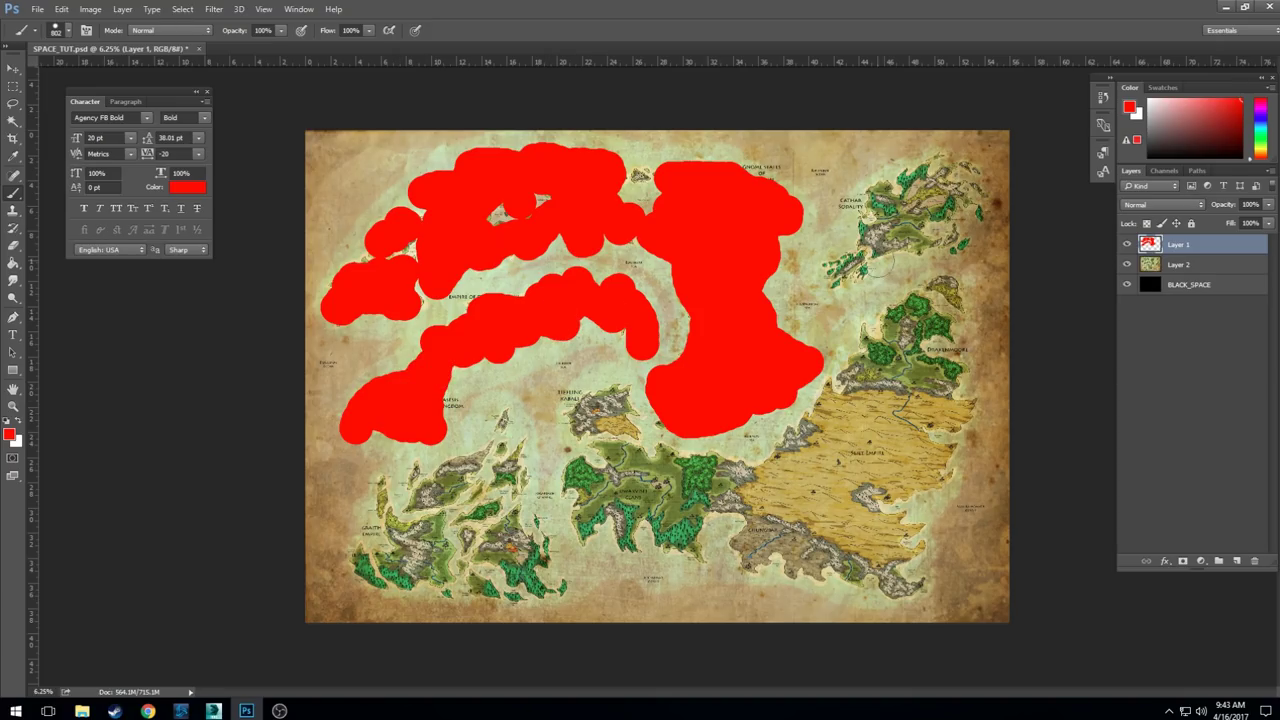
{"action": "mouse_move", "coordinate": [835, 280]}
{"action": "left_mouse_down"}
{"action": "mouse_move", "coordinate": [885, 213]}
{"action": "mouse_move", "coordinate": [883, 189]}
{"action": "mouse_move", "coordinate": [897, 204]}
{"action": "mouse_move", "coordinate": [937, 164]}
{"action": "mouse_move", "coordinate": [937, 177]}
{"action": "mouse_move", "coordinate": [970, 177]}
{"action": "mouse_move", "coordinate": [975, 211]}
{"action": "mouse_move", "coordinate": [959, 199]}
{"action": "mouse_move", "coordinate": [909, 224]}
{"action": "mouse_move", "coordinate": [909, 243]}
{"action": "mouse_move", "coordinate": [959, 238]}
{"action": "mouse_move", "coordinate": [898, 242]}
{"action": "mouse_move", "coordinate": [838, 286]}
{"action": "left_mouse_up"}
{"action": "mouse_move", "coordinate": [612, 395]}
{"action": "left_mouse_down"}
{"action": "mouse_move", "coordinate": [628, 425]}
{"action": "mouse_move", "coordinate": [576, 423]}
{"action": "mouse_move", "coordinate": [602, 395]}
{"action": "left_mouse_up"}
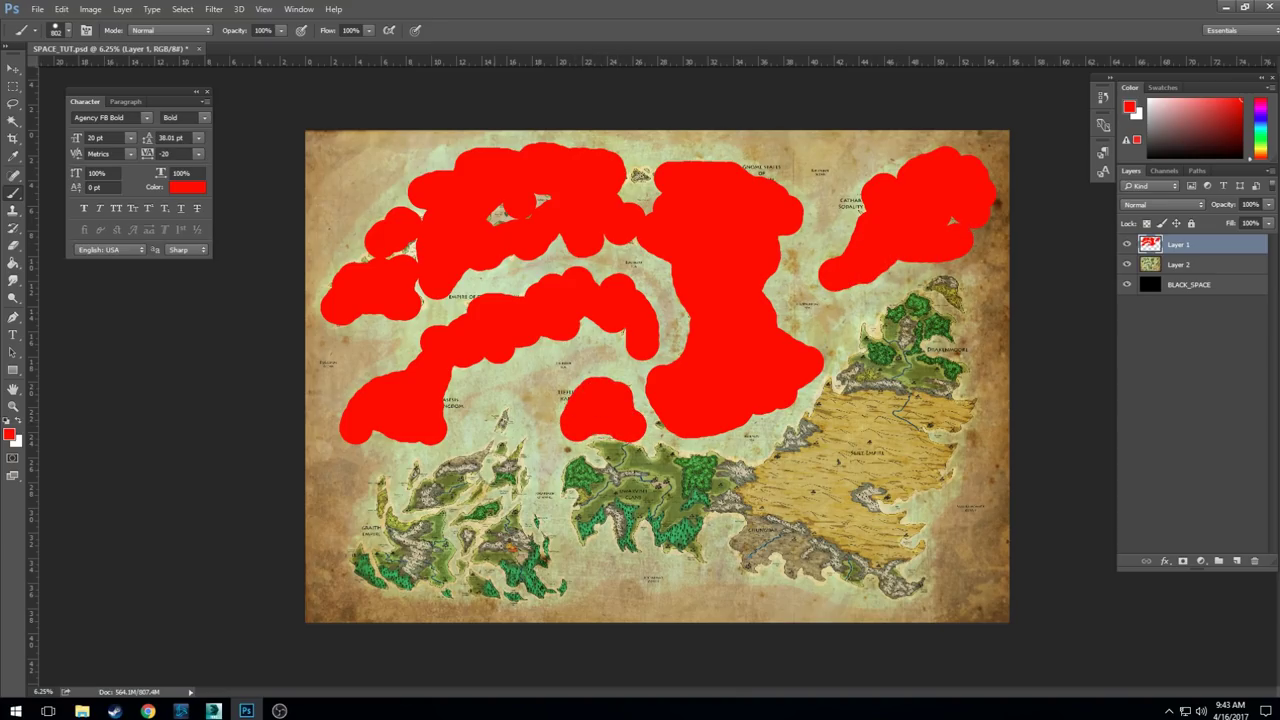
- Paint solid red over the southwestern islands, the south-central land and the large eastern continent up to its northern tip
{"action": "mouse_move", "coordinate": [512, 412]}
{"action": "left_mouse_down"}
{"action": "mouse_move", "coordinate": [405, 520]}
{"action": "mouse_move", "coordinate": [380, 515]}
{"action": "mouse_move", "coordinate": [394, 523]}
{"action": "mouse_move", "coordinate": [390, 570]}
{"action": "mouse_move", "coordinate": [355, 555]}
{"action": "mouse_move", "coordinate": [400, 580]}
{"action": "mouse_move", "coordinate": [447, 577]}
{"action": "mouse_move", "coordinate": [437, 540]}
{"action": "mouse_move", "coordinate": [508, 452]}
{"action": "mouse_move", "coordinate": [514, 466]}
{"action": "mouse_move", "coordinate": [460, 542]}
{"action": "mouse_move", "coordinate": [522, 524]}
{"action": "mouse_move", "coordinate": [486, 568]}
{"action": "mouse_move", "coordinate": [510, 594]}
{"action": "mouse_move", "coordinate": [548, 560]}
{"action": "mouse_move", "coordinate": [551, 578]}
{"action": "mouse_move", "coordinate": [470, 550]}
{"action": "mouse_move", "coordinate": [408, 548]}
{"action": "left_mouse_up"}
{"action": "mouse_move", "coordinate": [590, 478]}
{"action": "left_mouse_down"}
{"action": "mouse_move", "coordinate": [660, 477]}
{"action": "mouse_move", "coordinate": [662, 457]}
{"action": "mouse_move", "coordinate": [743, 475]}
{"action": "mouse_move", "coordinate": [711, 463]}
{"action": "mouse_move", "coordinate": [746, 498]}
{"action": "mouse_move", "coordinate": [699, 515]}
{"action": "mouse_move", "coordinate": [696, 554]}
{"action": "mouse_move", "coordinate": [644, 502]}
{"action": "mouse_move", "coordinate": [629, 535]}
{"action": "mouse_move", "coordinate": [620, 507]}
{"action": "mouse_move", "coordinate": [589, 510]}
{"action": "mouse_move", "coordinate": [588, 530]}
{"action": "mouse_move", "coordinate": [593, 511]}
{"action": "mouse_move", "coordinate": [632, 499]}
{"action": "mouse_move", "coordinate": [710, 494]}
{"action": "left_mouse_up"}
{"action": "mouse_move", "coordinate": [582, 490]}
{"action": "left_mouse_down"}
{"action": "mouse_move", "coordinate": [570, 470]}
{"action": "mouse_move", "coordinate": [599, 478]}
{"action": "left_mouse_up"}
{"action": "mouse_move", "coordinate": [762, 472]}
{"action": "left_mouse_down"}
{"action": "mouse_move", "coordinate": [832, 396]}
{"action": "mouse_move", "coordinate": [838, 410]}
{"action": "mouse_move", "coordinate": [869, 341]}
{"action": "mouse_move", "coordinate": [874, 355]}
{"action": "mouse_move", "coordinate": [901, 313]}
{"action": "mouse_move", "coordinate": [944, 327]}
{"action": "mouse_move", "coordinate": [916, 327]}
{"action": "mouse_move", "coordinate": [960, 372]}
{"action": "mouse_move", "coordinate": [940, 379]}
{"action": "mouse_move", "coordinate": [942, 394]}
{"action": "mouse_move", "coordinate": [967, 413]}
{"action": "mouse_move", "coordinate": [925, 428]}
{"action": "mouse_move", "coordinate": [947, 453]}
{"action": "mouse_move", "coordinate": [927, 470]}
{"action": "mouse_move", "coordinate": [947, 481]}
{"action": "mouse_move", "coordinate": [867, 503]}
{"action": "mouse_move", "coordinate": [867, 515]}
{"action": "mouse_move", "coordinate": [909, 528]}
{"action": "mouse_move", "coordinate": [895, 548]}
{"action": "mouse_move", "coordinate": [913, 550]}
{"action": "mouse_move", "coordinate": [883, 569]}
{"action": "mouse_move", "coordinate": [905, 587]}
{"action": "mouse_move", "coordinate": [878, 553]}
{"action": "mouse_move", "coordinate": [864, 551]}
{"action": "mouse_move", "coordinate": [855, 574]}
{"action": "mouse_move", "coordinate": [830, 543]}
{"action": "mouse_move", "coordinate": [809, 554]}
{"action": "mouse_move", "coordinate": [813, 575]}
{"action": "mouse_move", "coordinate": [796, 555]}
{"action": "mouse_move", "coordinate": [793, 571]}
{"action": "mouse_move", "coordinate": [782, 523]}
{"action": "mouse_move", "coordinate": [760, 560]}
{"action": "mouse_move", "coordinate": [763, 495]}
{"action": "mouse_move", "coordinate": [829, 537]}
{"action": "mouse_move", "coordinate": [866, 535]}
{"action": "mouse_move", "coordinate": [786, 495]}
{"action": "mouse_move", "coordinate": [908, 342]}
{"action": "mouse_move", "coordinate": [808, 511]}
{"action": "mouse_move", "coordinate": [911, 359]}
{"action": "mouse_move", "coordinate": [849, 504]}
{"action": "mouse_move", "coordinate": [915, 388]}
{"action": "mouse_move", "coordinate": [918, 427]}
{"action": "mouse_move", "coordinate": [889, 474]}
{"action": "mouse_move", "coordinate": [926, 278]}
{"action": "mouse_move", "coordinate": [952, 296]}
{"action": "left_mouse_up"}
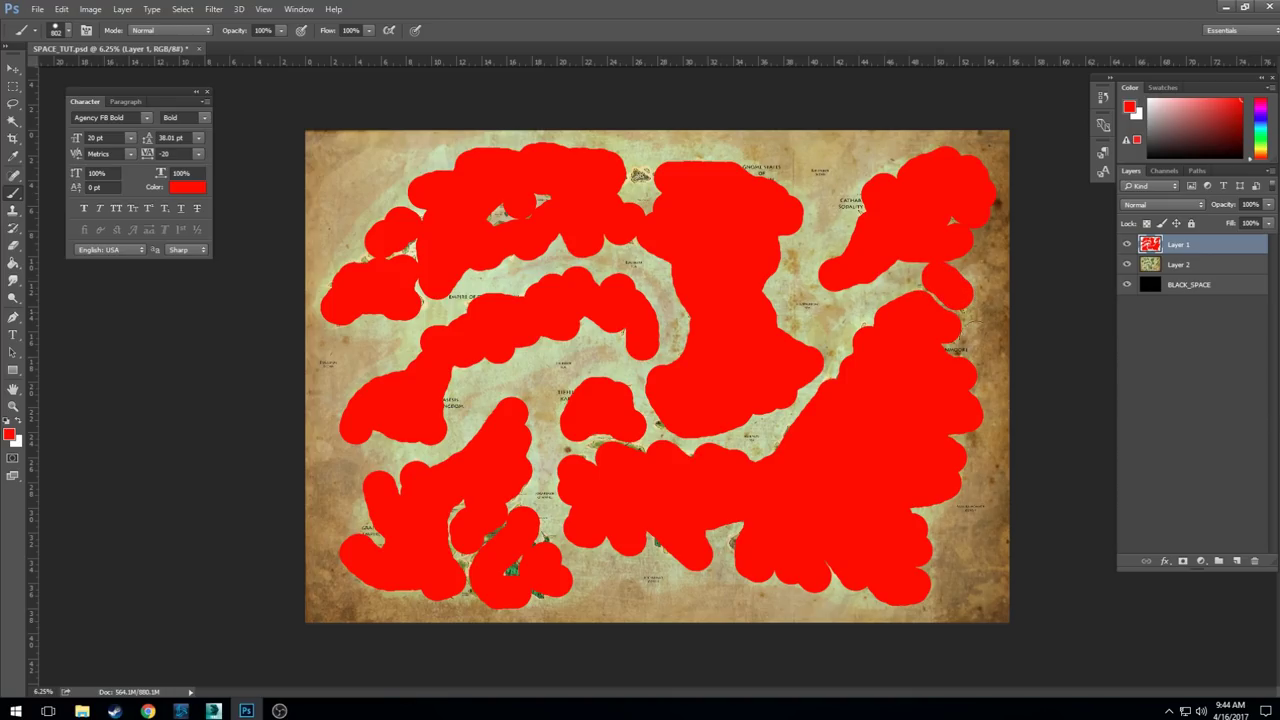
- Reduce the brush to 500 px and cover the tiny island between the two northern landmasses in red
{"action": "key", "text": "bracketleft"}
{"action": "key", "text": "bracketleft"}
{"action": "left_click", "coordinate": [637, 177]}
- Move the map layer, Layer 2, below BLACK_SPACE and lower the red Layer 1 to 12% opacity
{"action": "left_click_drag", "start_coordinate": [1186, 263], "coordinate": [1183, 380]}
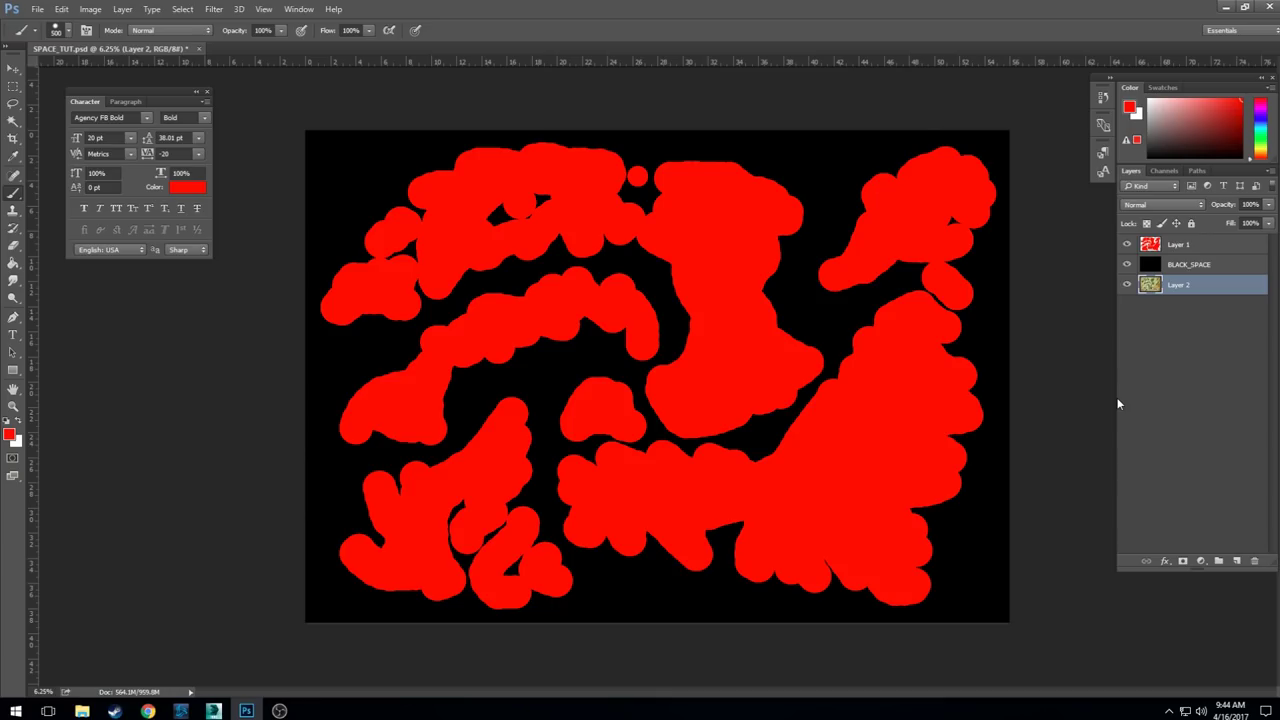
{"action": "left_click", "coordinate": [1190, 250]}
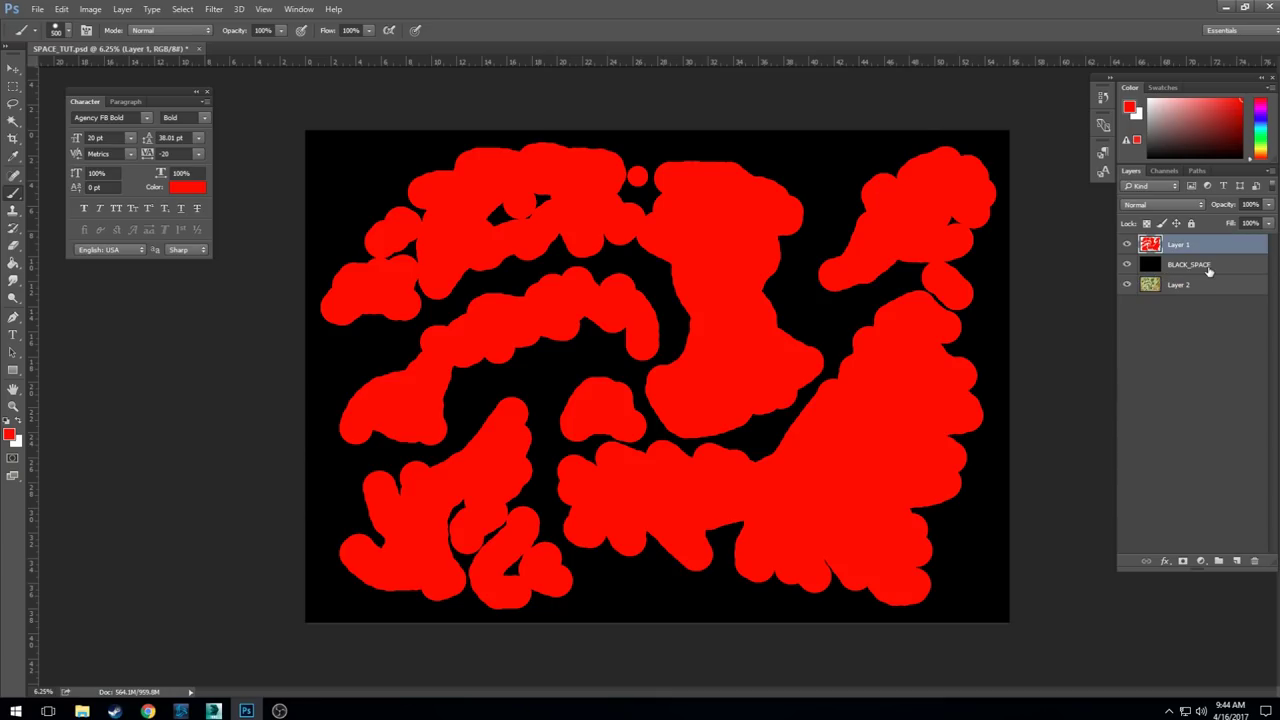
{"action": "left_click", "coordinate": [1268, 204]}
{"action": "left_click_drag", "start_coordinate": [1227, 225], "coordinate": [1209, 221]}
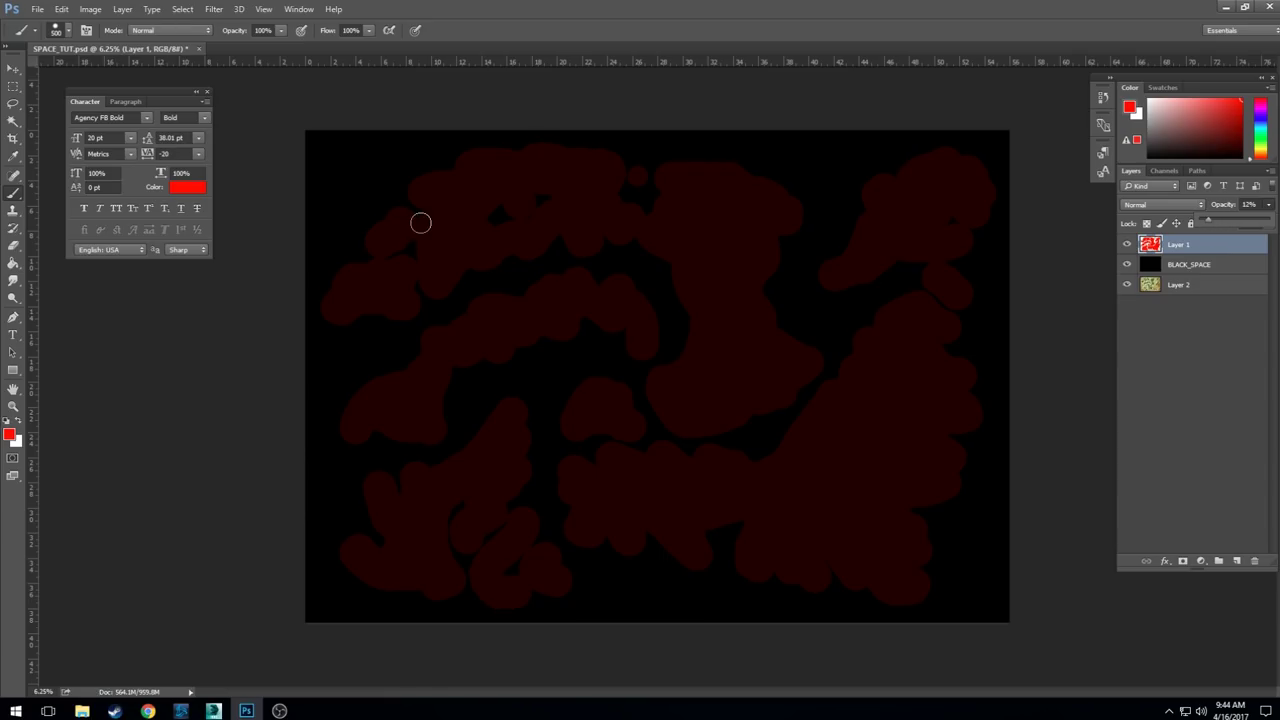
- Set white as the painting colour, choose the 802 px star brush, and add a new layer above Layer 1, undoing the test stamp
{"action": "left_click", "coordinate": [16, 422]}
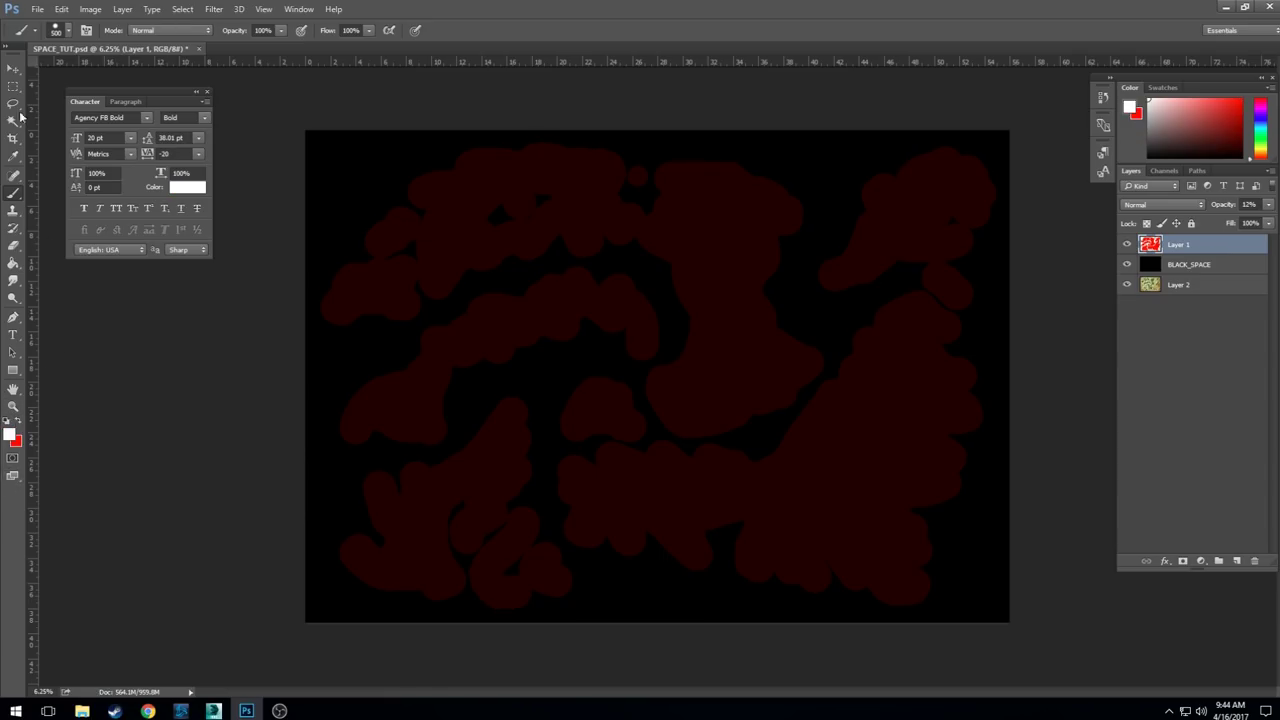
{"action": "left_click", "coordinate": [68, 32]}
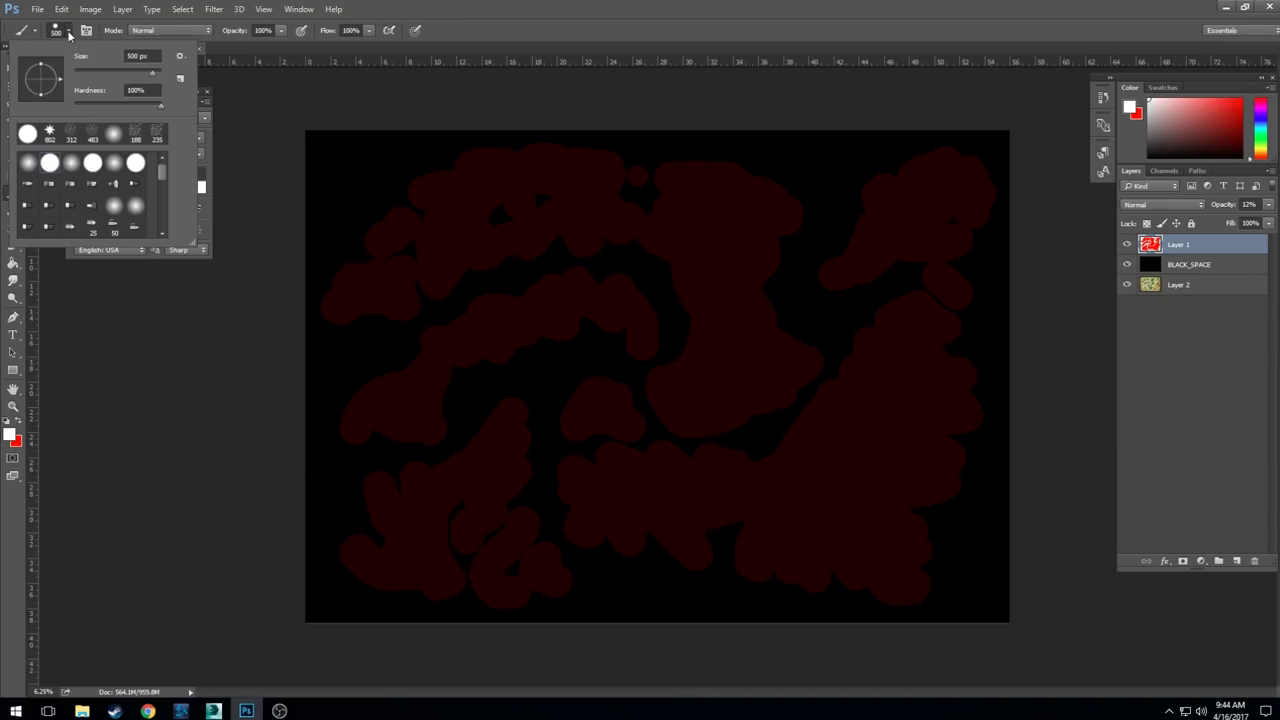
{"action": "left_click", "coordinate": [50, 138]}
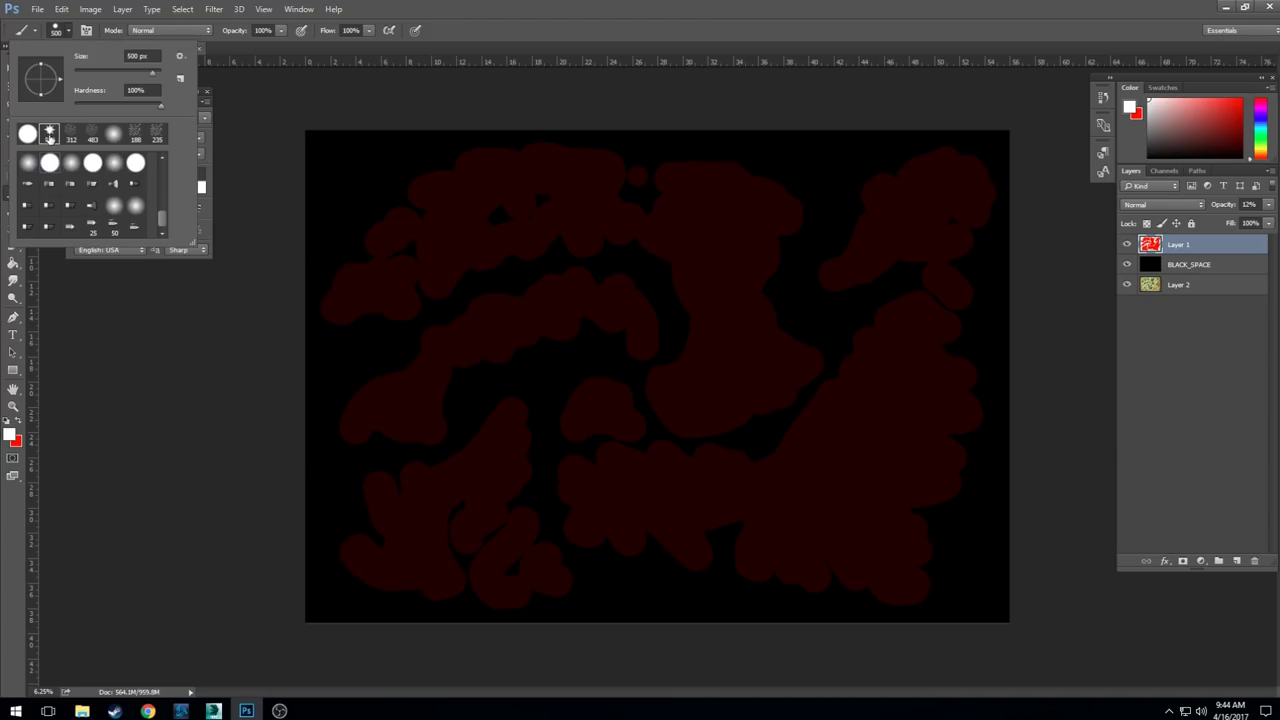
{"action": "left_click", "coordinate": [724, 289]}
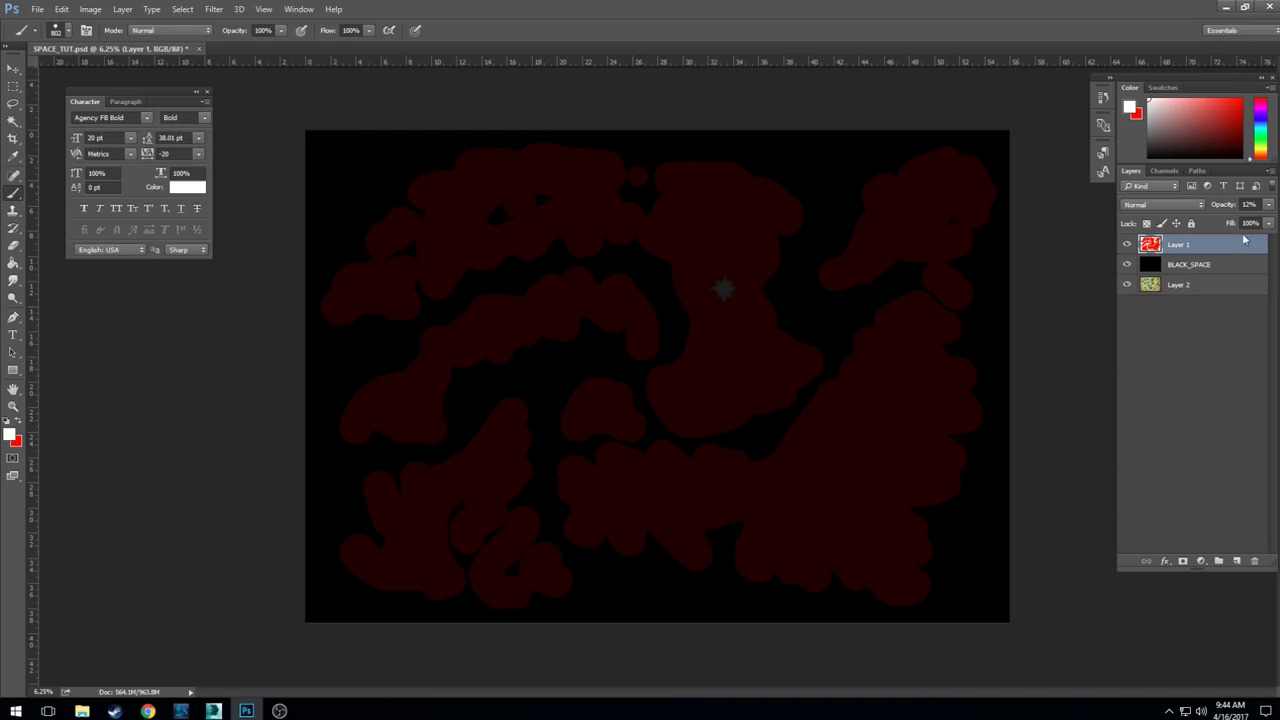
{"action": "left_click", "coordinate": [1237, 564]}
{"action": "left_click", "coordinate": [720, 307]}
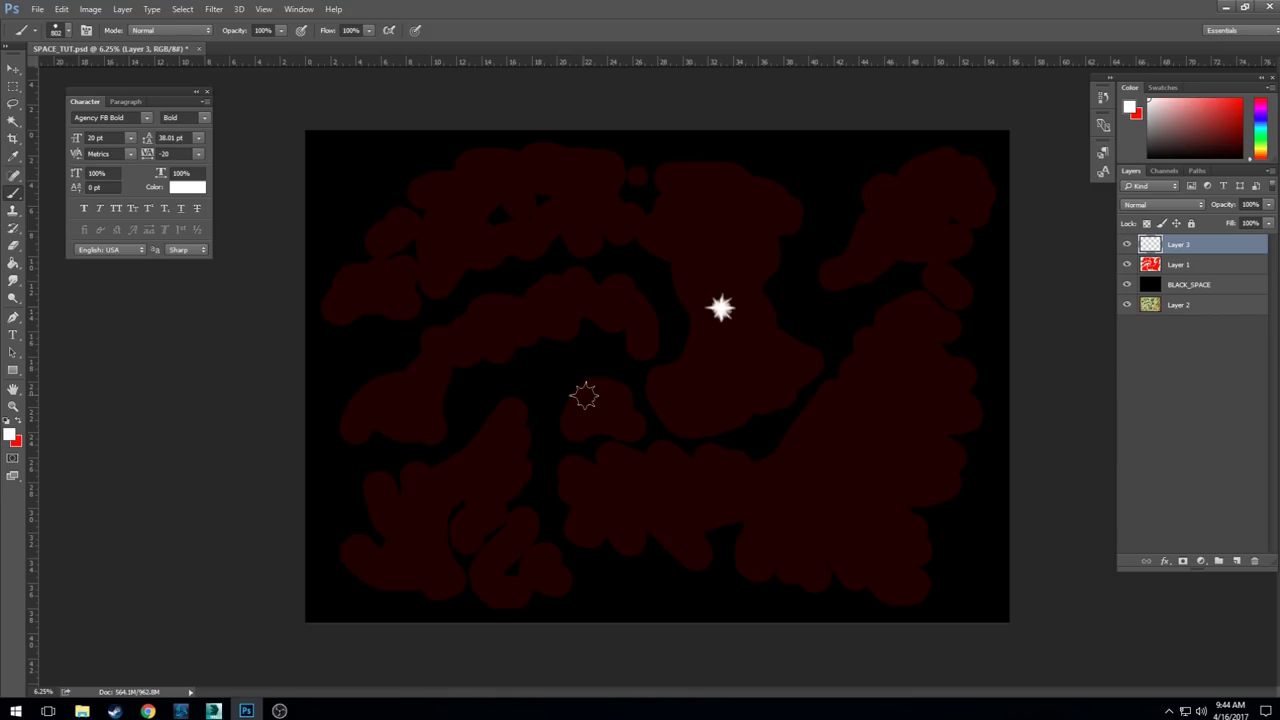
{"action": "key", "text": "ctrl+z"}
- Check the document's pixel dimensions and resolution in Image Size without changing them
{"action": "scroll", "coordinate": [584, 395], "scroll_direction": "up", "scroll_amount": 1}
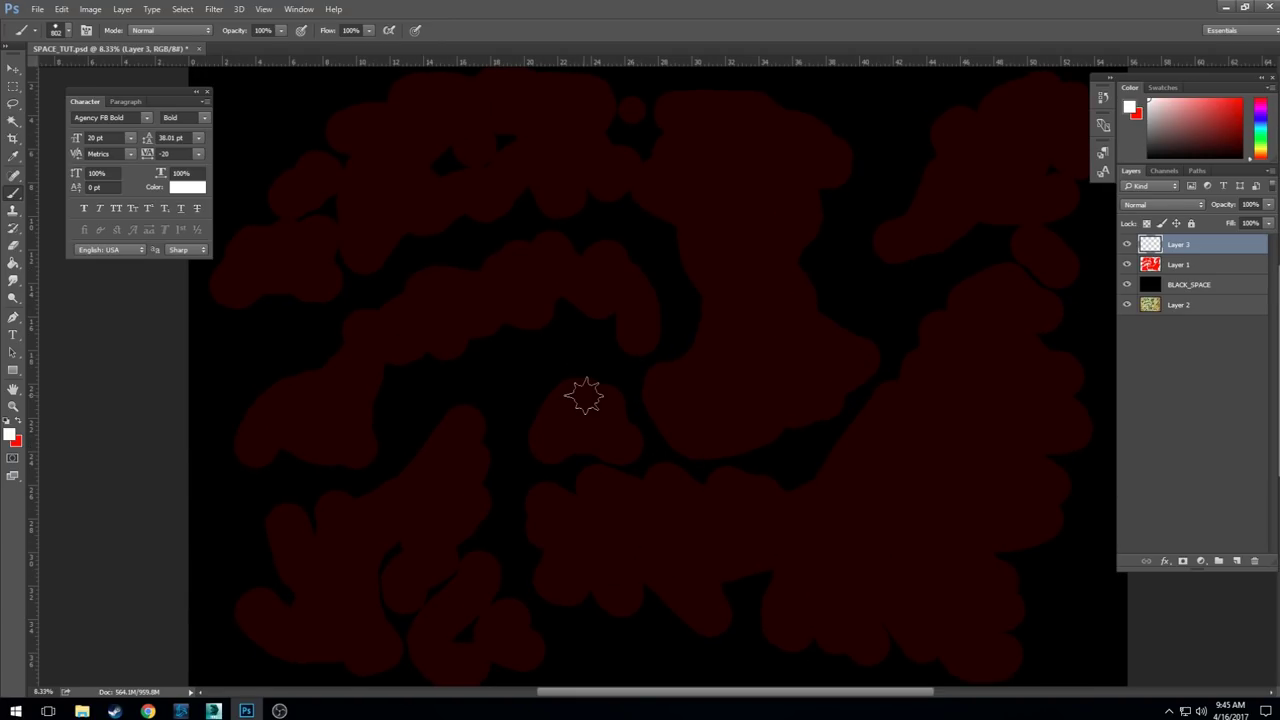
{"action": "scroll", "coordinate": [584, 395], "scroll_direction": "up", "scroll_amount": 3}
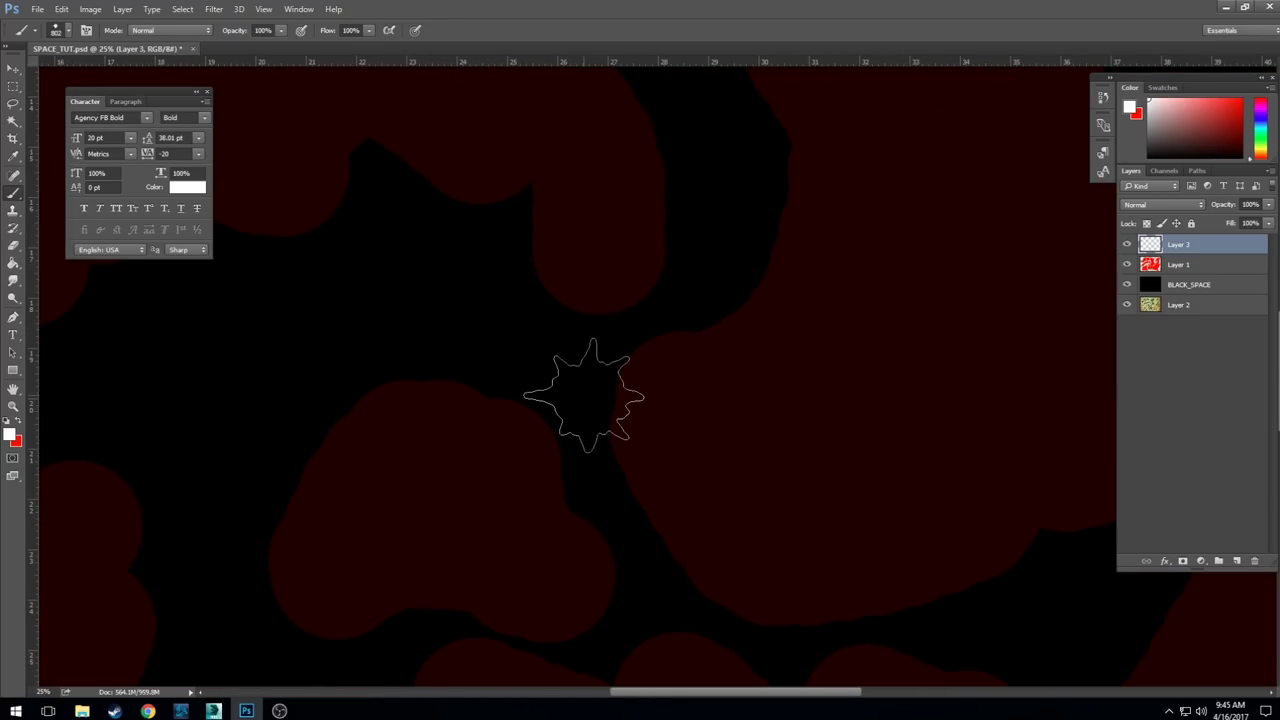
{"action": "left_click", "coordinate": [90, 9]}
{"action": "mouse_move", "coordinate": [157, 47]}
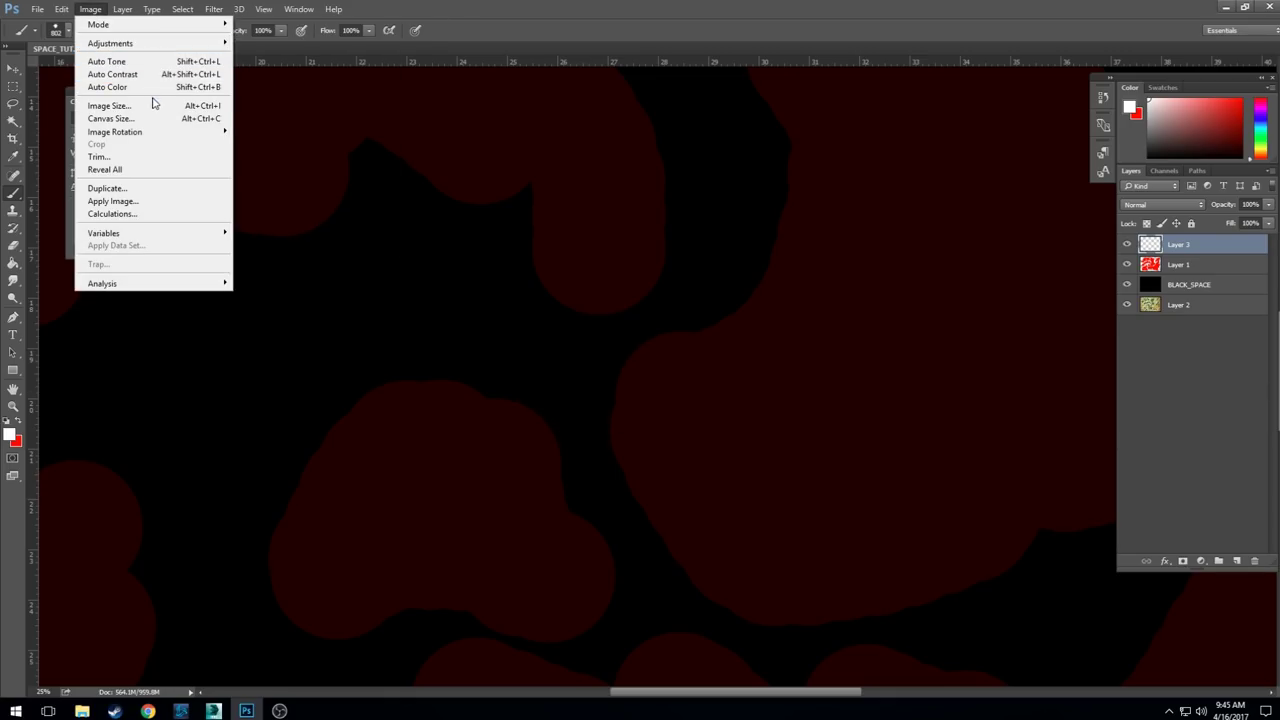
{"action": "left_click", "coordinate": [153, 105]}
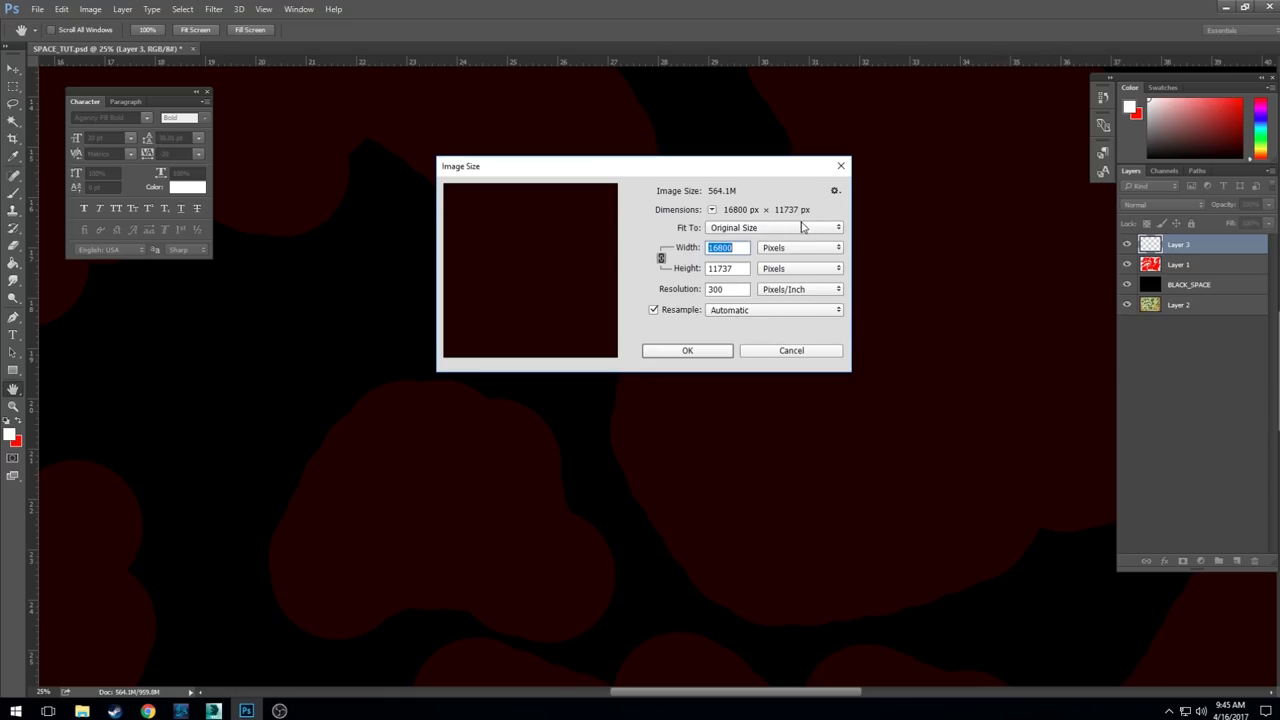
{"action": "left_click", "coordinate": [791, 351]}
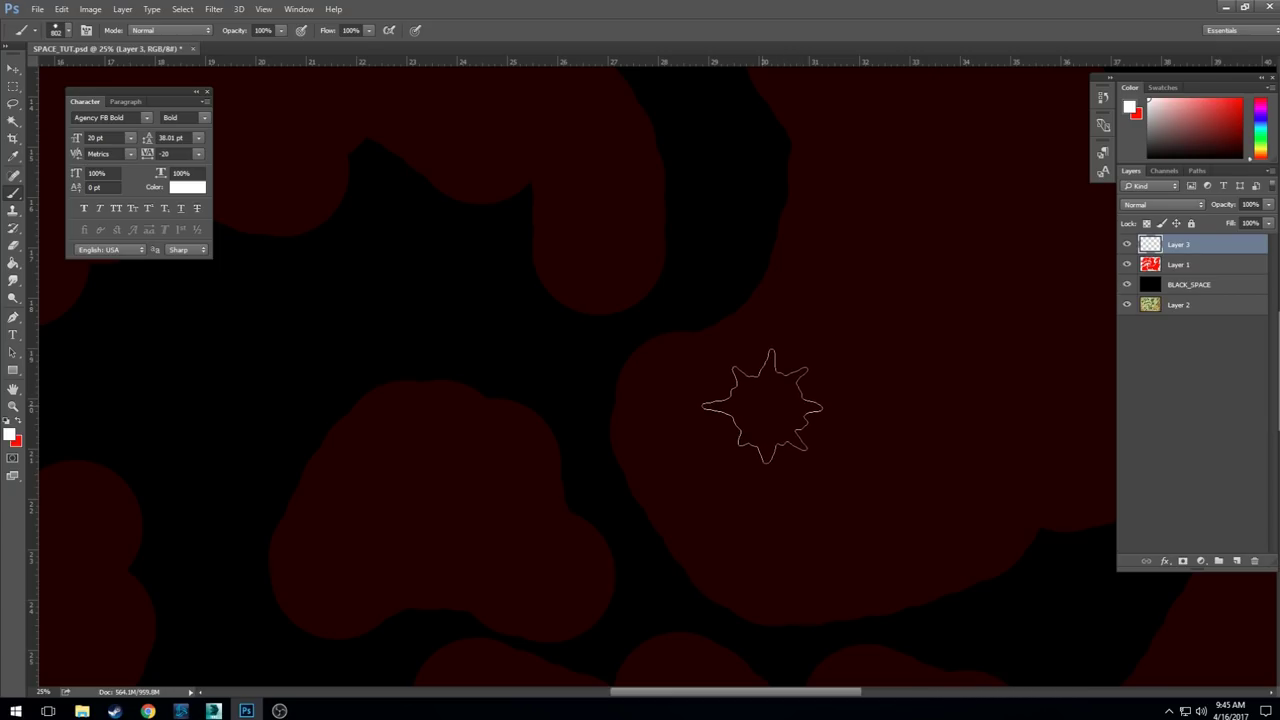
- Reduce the star brush to 100 px, judging its size against the red areas
{"action": "key", "text": "ctrl+minus"}
{"action": "key", "text": "ctrl+minus"}
{"action": "key", "text": "ctrl+minus"}
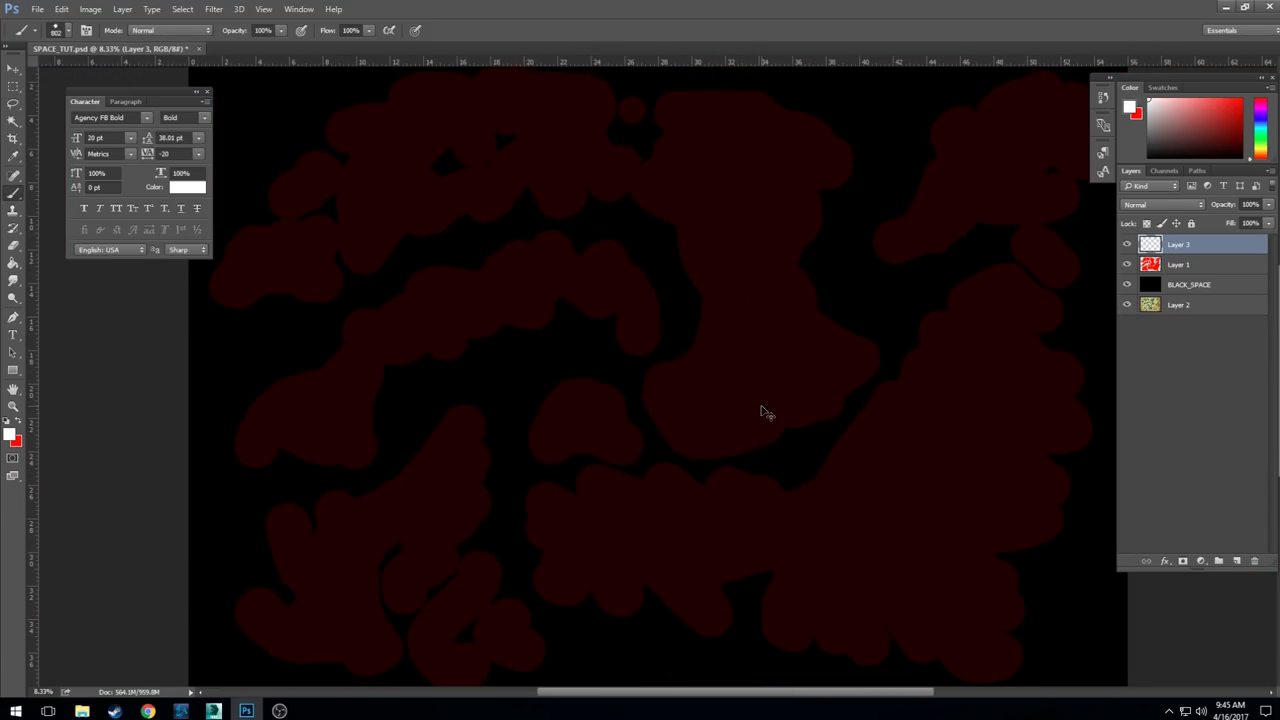
{"action": "key", "text": "bracketleft"}
{"action": "key", "text": "bracketleft"}
{"action": "scroll", "coordinate": [684, 382], "scroll_direction": "up", "scroll_amount": 3}
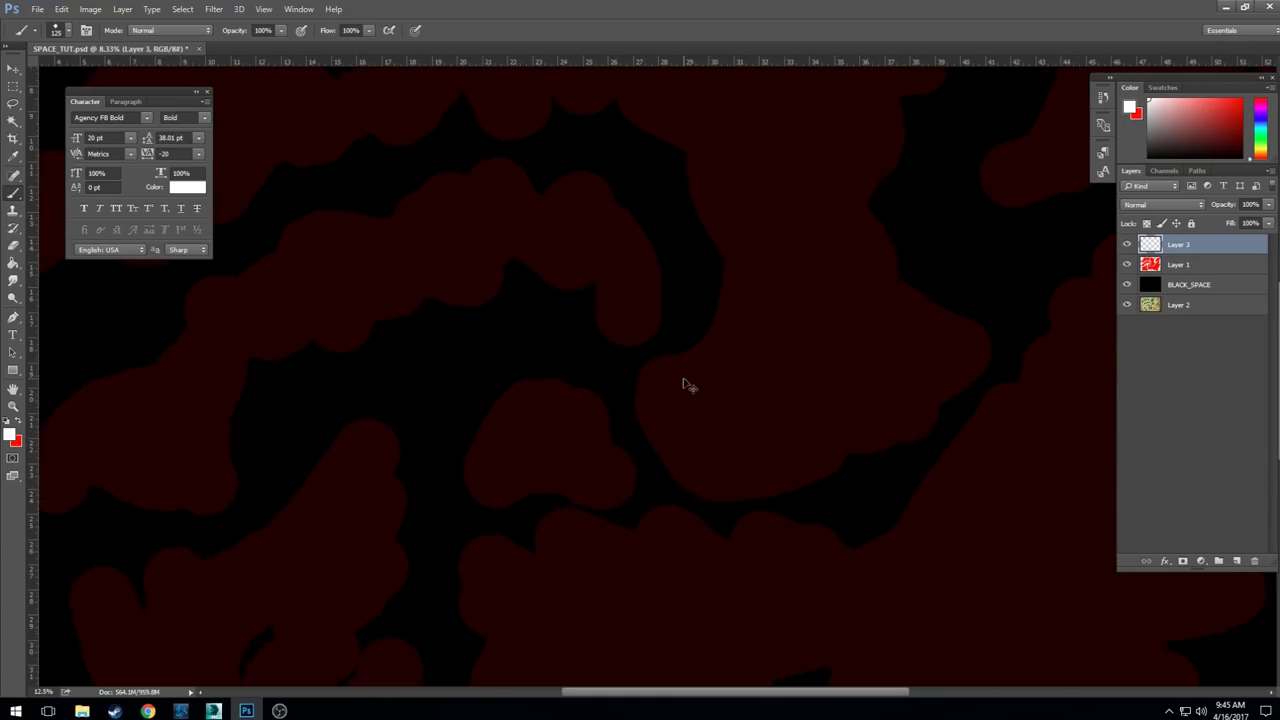
{"action": "scroll", "coordinate": [724, 398], "scroll_direction": "up", "scroll_amount": 3}
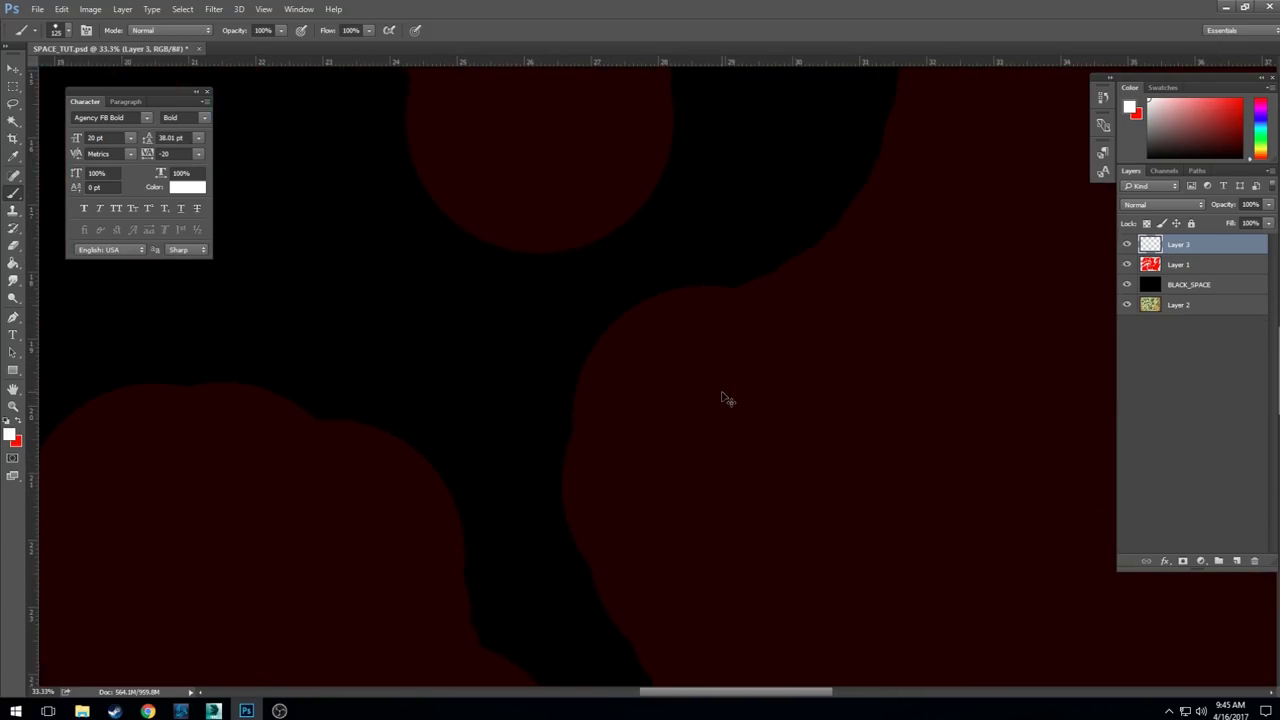
{"action": "scroll", "coordinate": [728, 401], "scroll_direction": "up", "scroll_amount": 1}
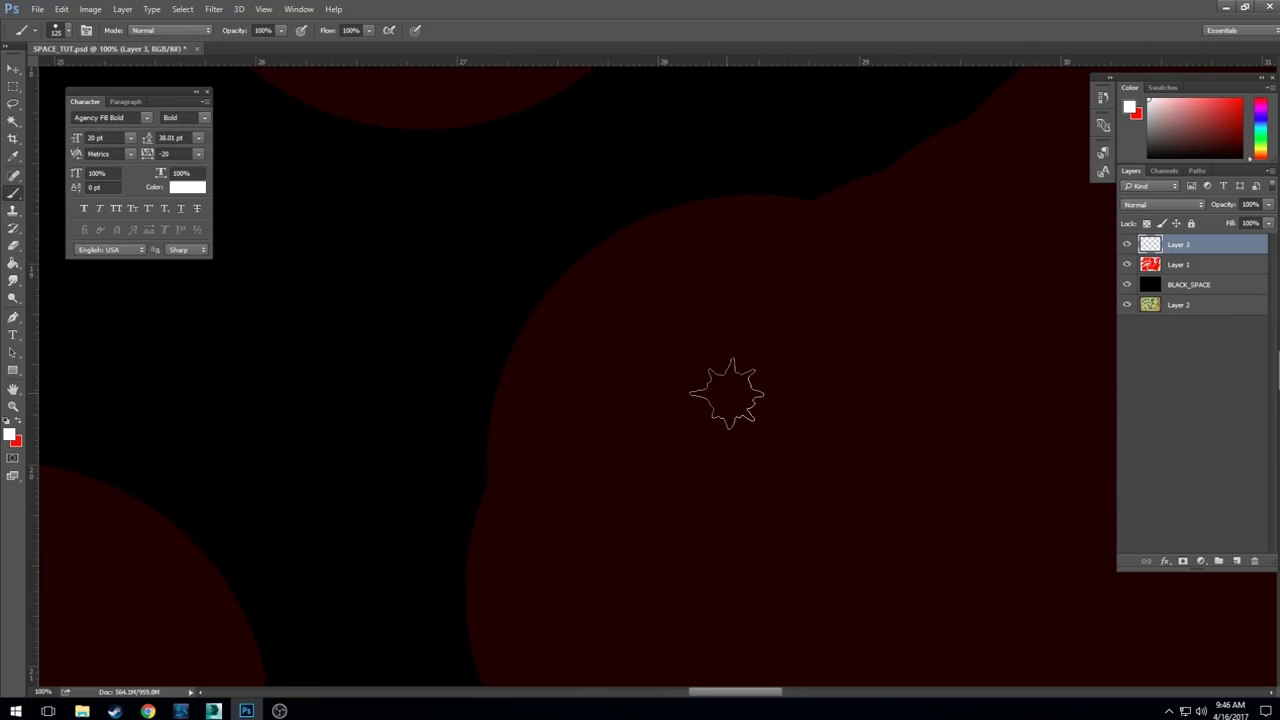
{"action": "key", "text": "bracketleft"}
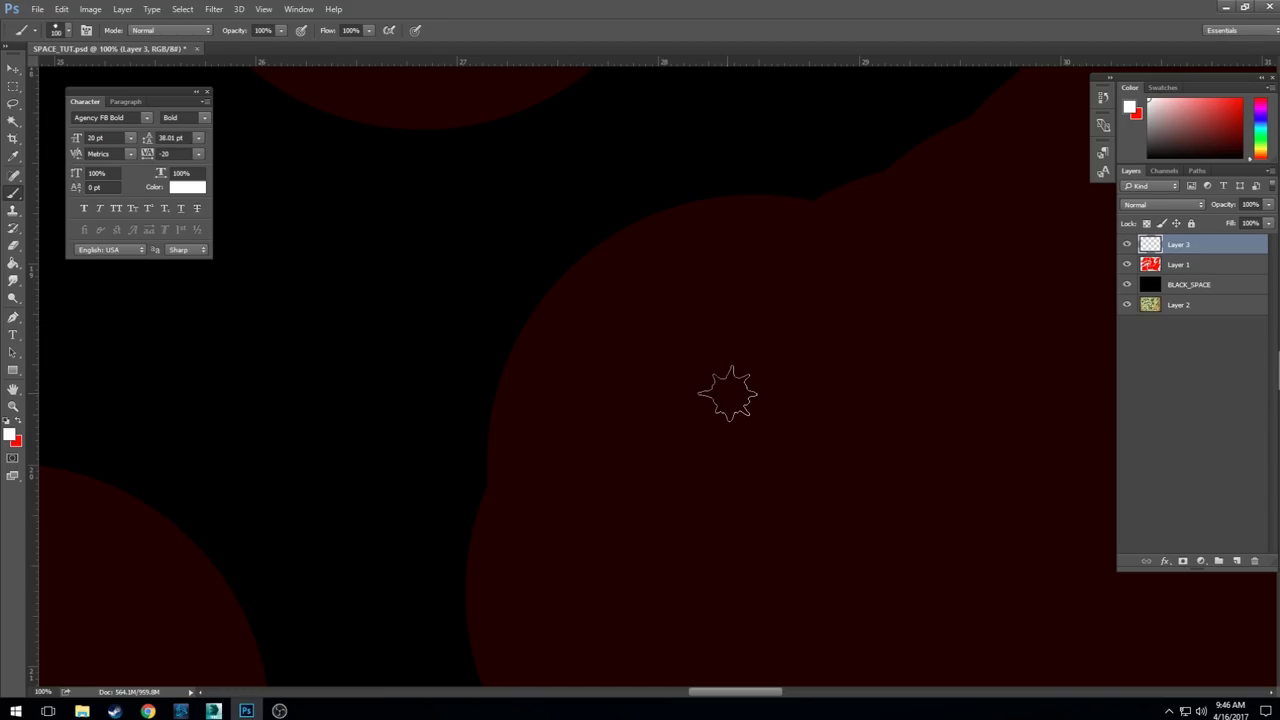
- Stamp four widely spaced white stars across the western half of the tall central red landmass's lower lobe
{"action": "mouse_move", "coordinate": [669, 423]}
{"action": "left_mouse_down"}
{"action": "mouse_move", "coordinate": [634, 257]}
{"action": "mouse_move", "coordinate": [486, 349]}
{"action": "mouse_move", "coordinate": [451, 189]}
{"action": "left_mouse_up"}
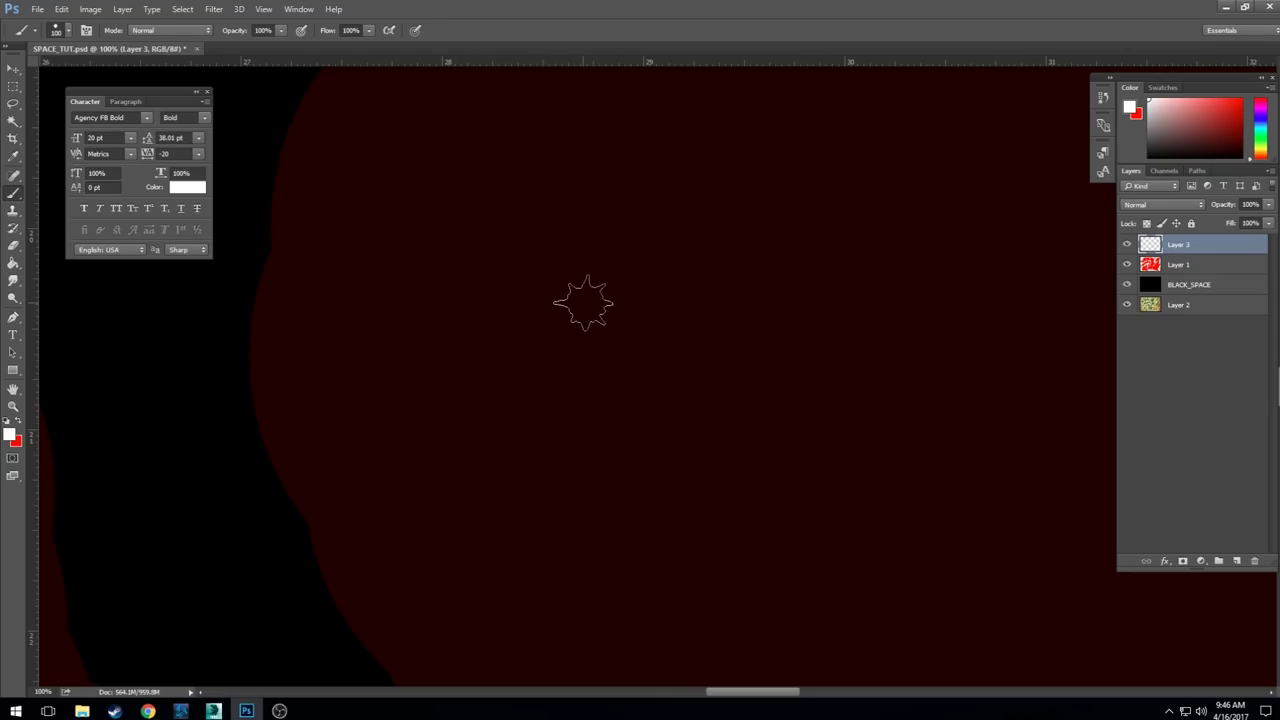
{"action": "key", "text": "ctrl+minus"}
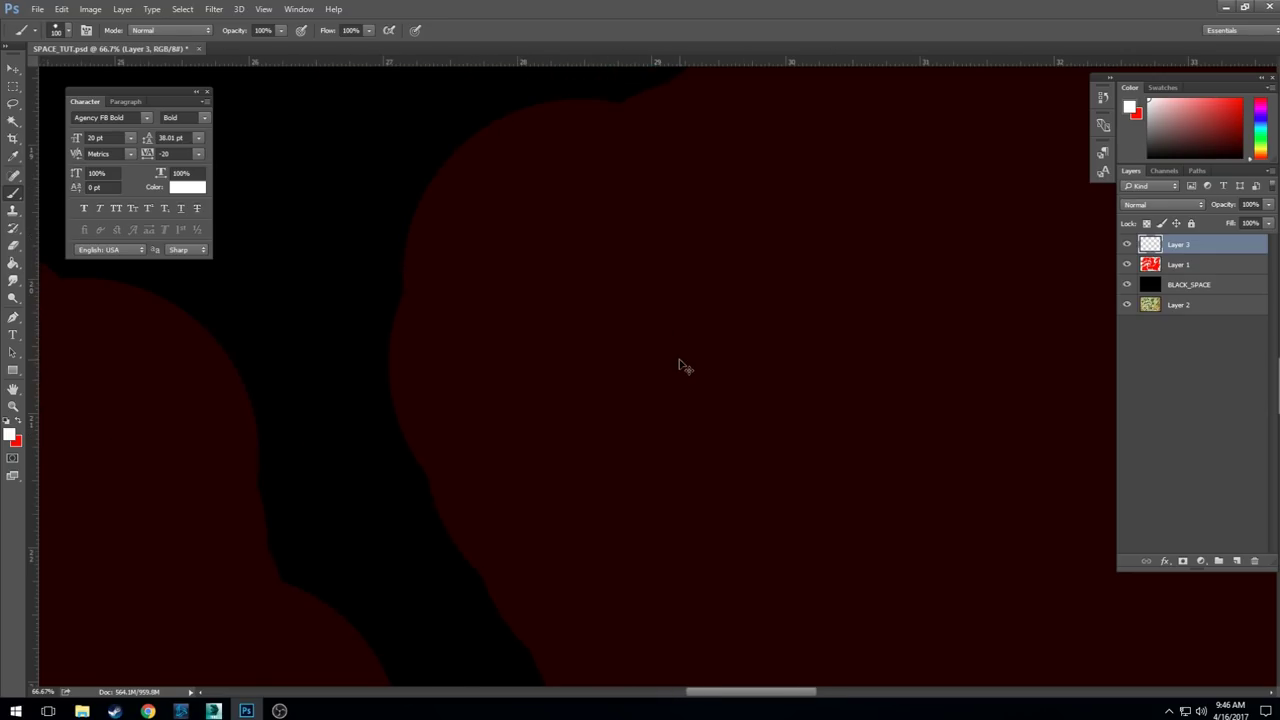
{"action": "key", "text": "ctrl+minus"}
{"action": "mouse_move", "coordinate": [744, 446]}
{"action": "left_mouse_down"}
{"action": "mouse_move", "coordinate": [604, 329]}
{"action": "mouse_move", "coordinate": [566, 351]}
{"action": "left_mouse_up"}
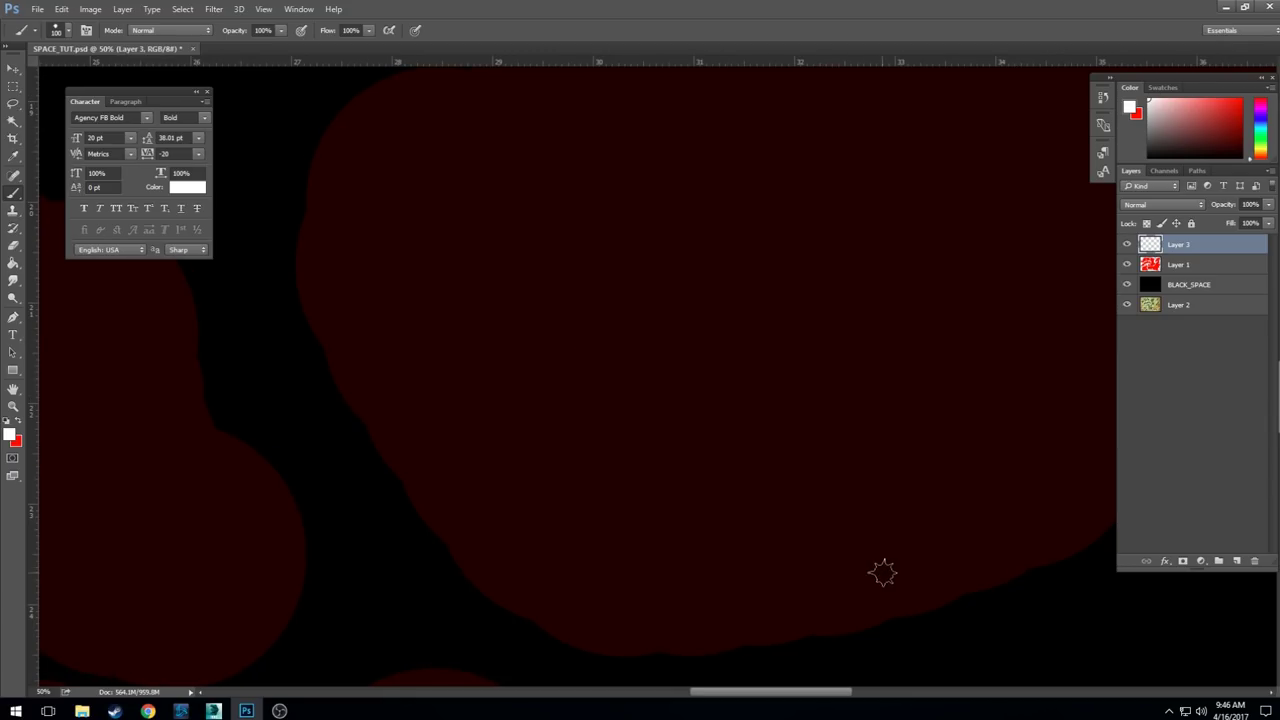
{"action": "left_click", "coordinate": [596, 511]}
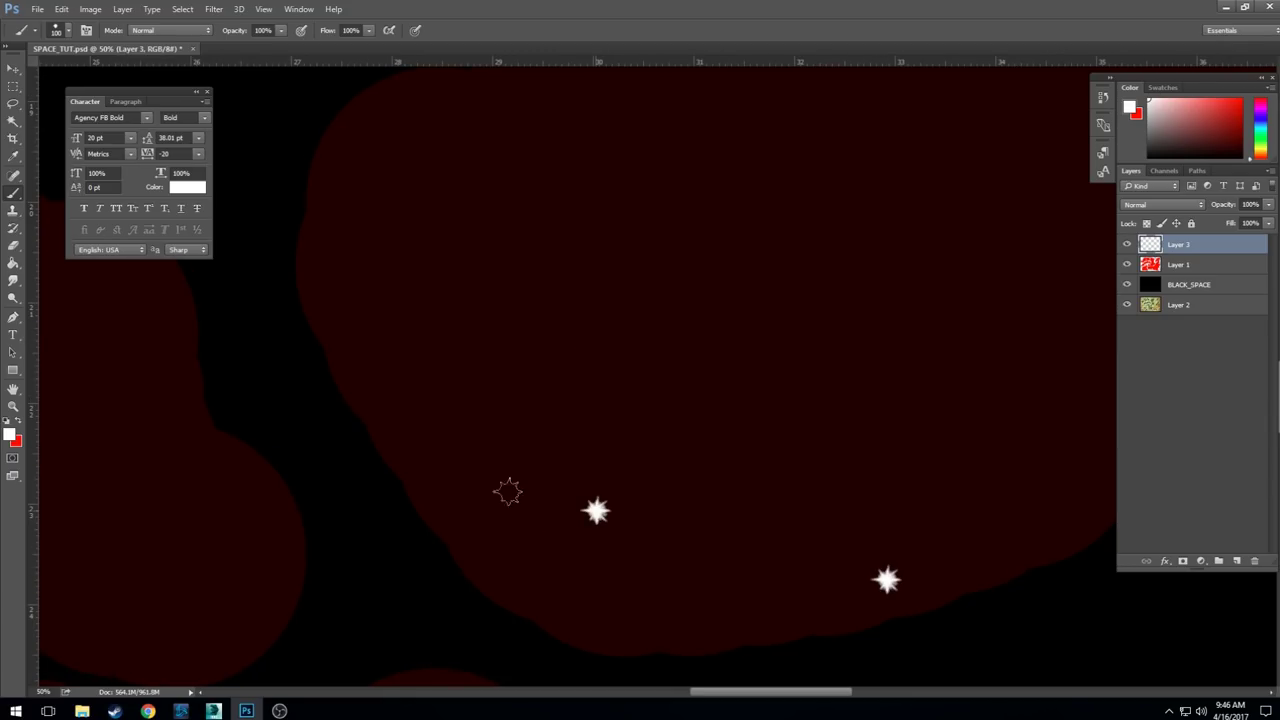
{"action": "left_click", "coordinate": [436, 304]}
{"action": "left_click", "coordinate": [697, 98]}
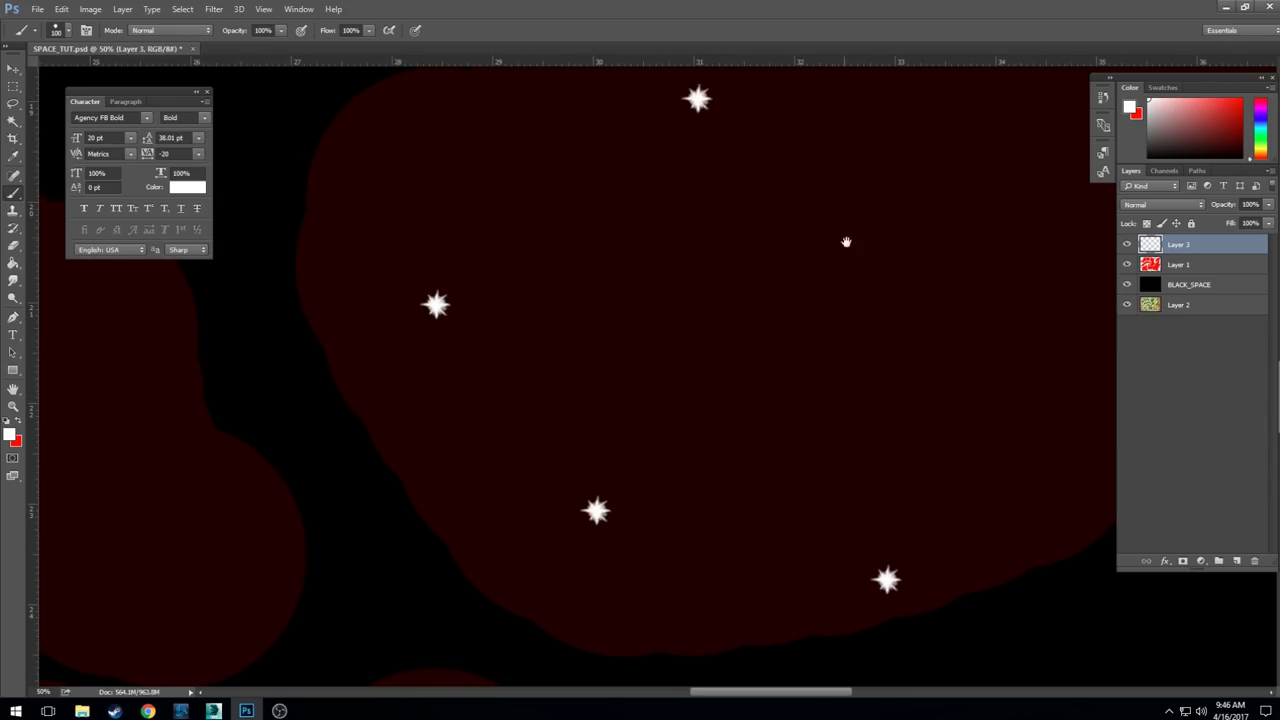
- Stamp three white stars across the eastern half of the tall central landmass's lower lobe
{"action": "left_click_drag", "start_coordinate": [850, 253], "coordinate": [566, 373]}
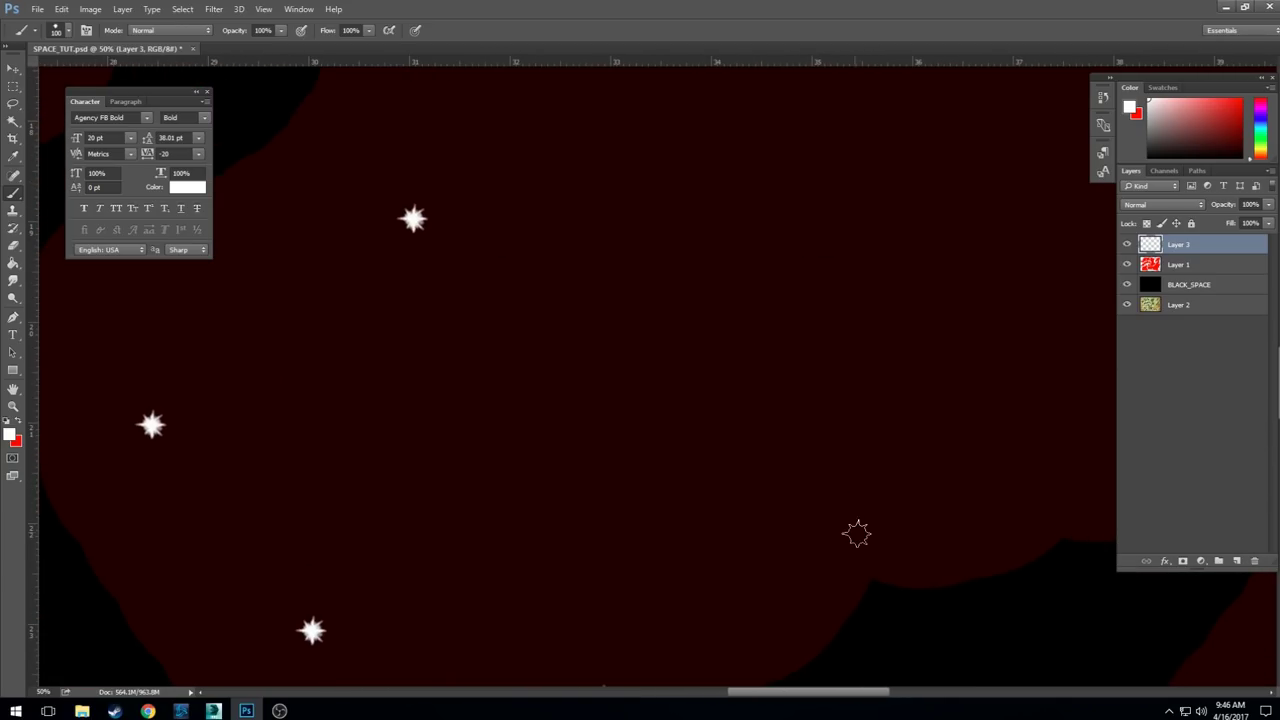
{"action": "left_click", "coordinate": [861, 543]}
{"action": "left_click_drag", "start_coordinate": [971, 283], "coordinate": [674, 303]}
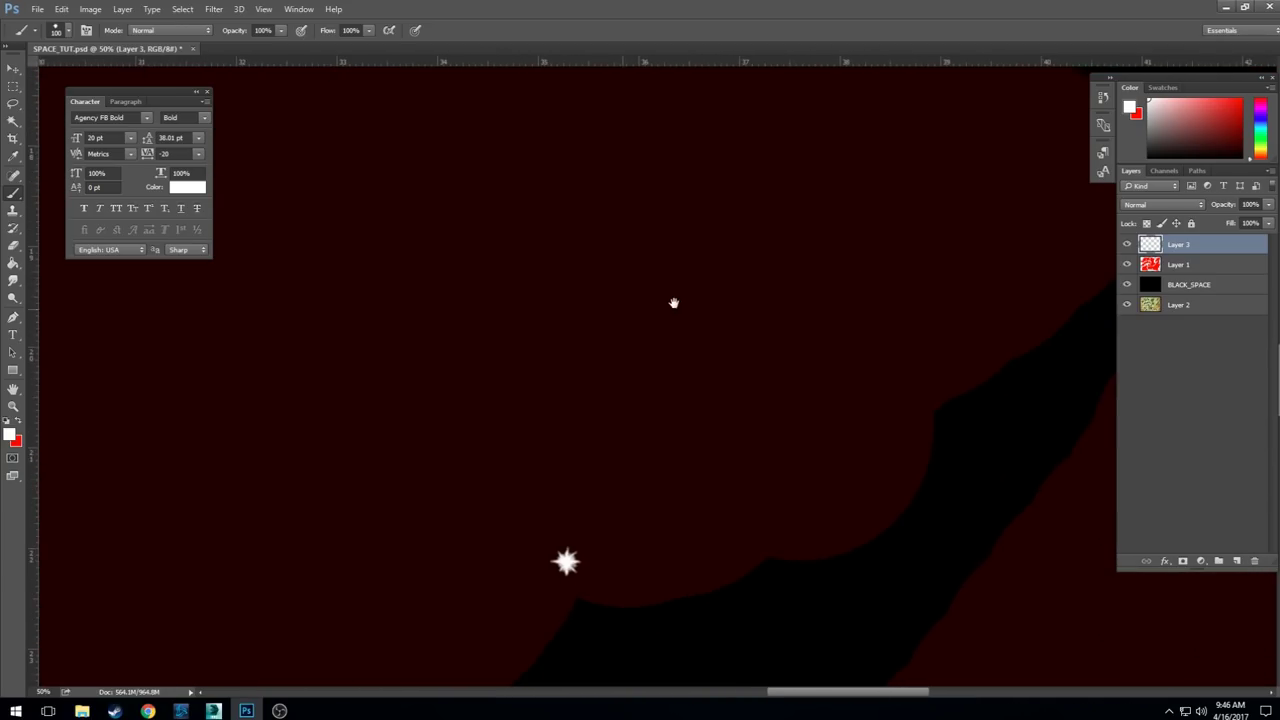
{"action": "left_click", "coordinate": [895, 368]}
{"action": "left_click_drag", "start_coordinate": [650, 190], "coordinate": [831, 306]}
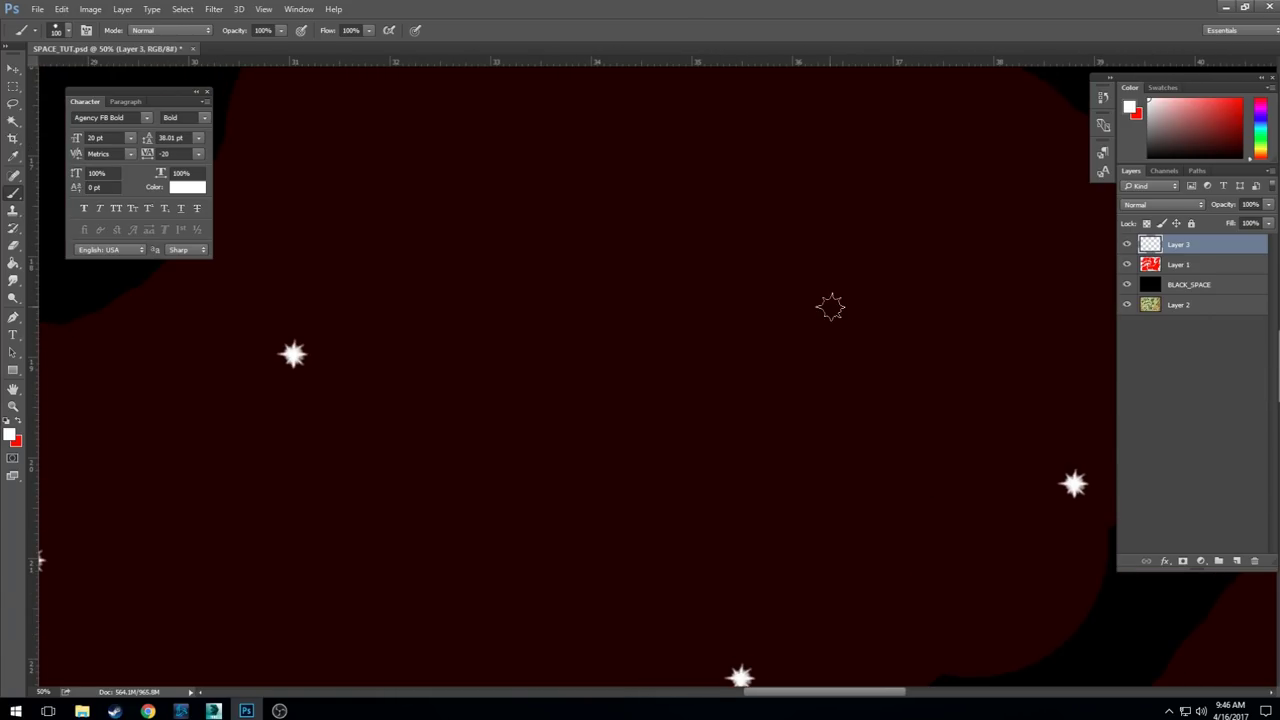
{"action": "left_click", "coordinate": [831, 306]}
- Stamp three white stars across the tall central landmass's waist: near its western edge, in its interior and on its eastern bulge
{"action": "scroll", "coordinate": [680, 294], "scroll_direction": "up", "scroll_amount": 5}
{"action": "scroll", "coordinate": [680, 294], "scroll_direction": "left", "scroll_amount": 5}
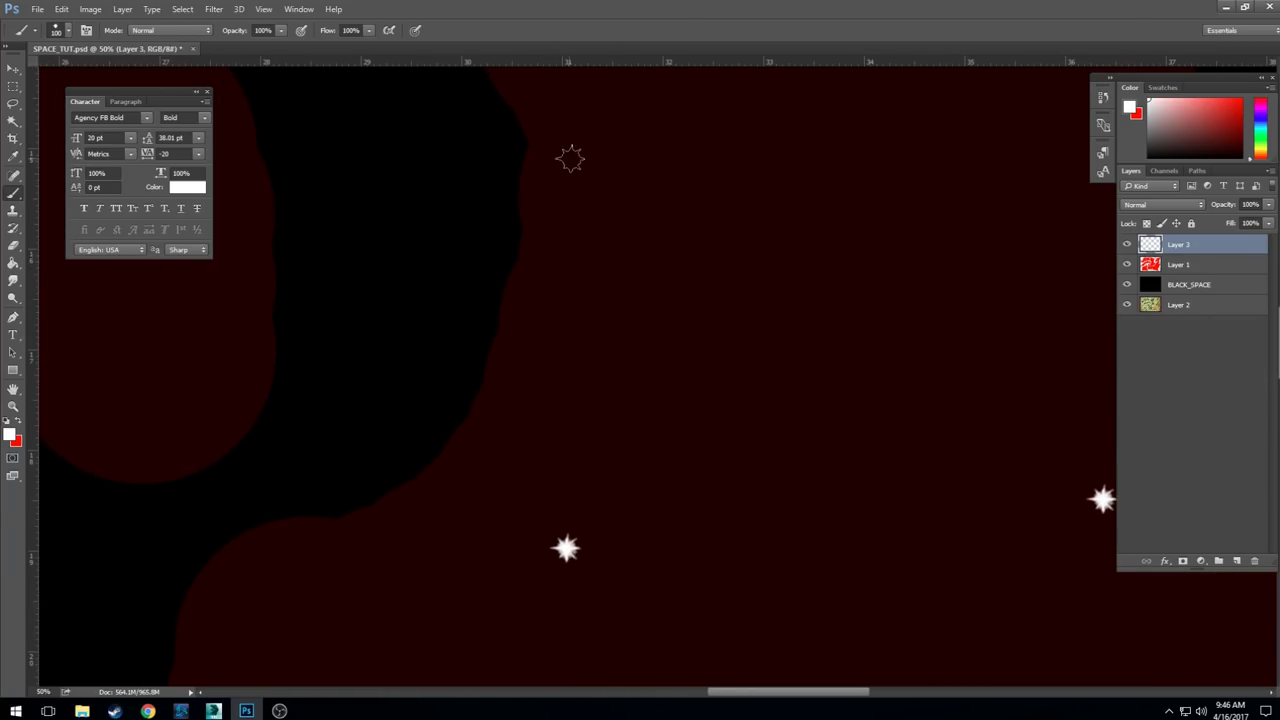
{"action": "left_click", "coordinate": [563, 151]}
{"action": "left_click_drag", "start_coordinate": [955, 246], "coordinate": [680, 306]}
{"action": "left_click", "coordinate": [569, 317]}
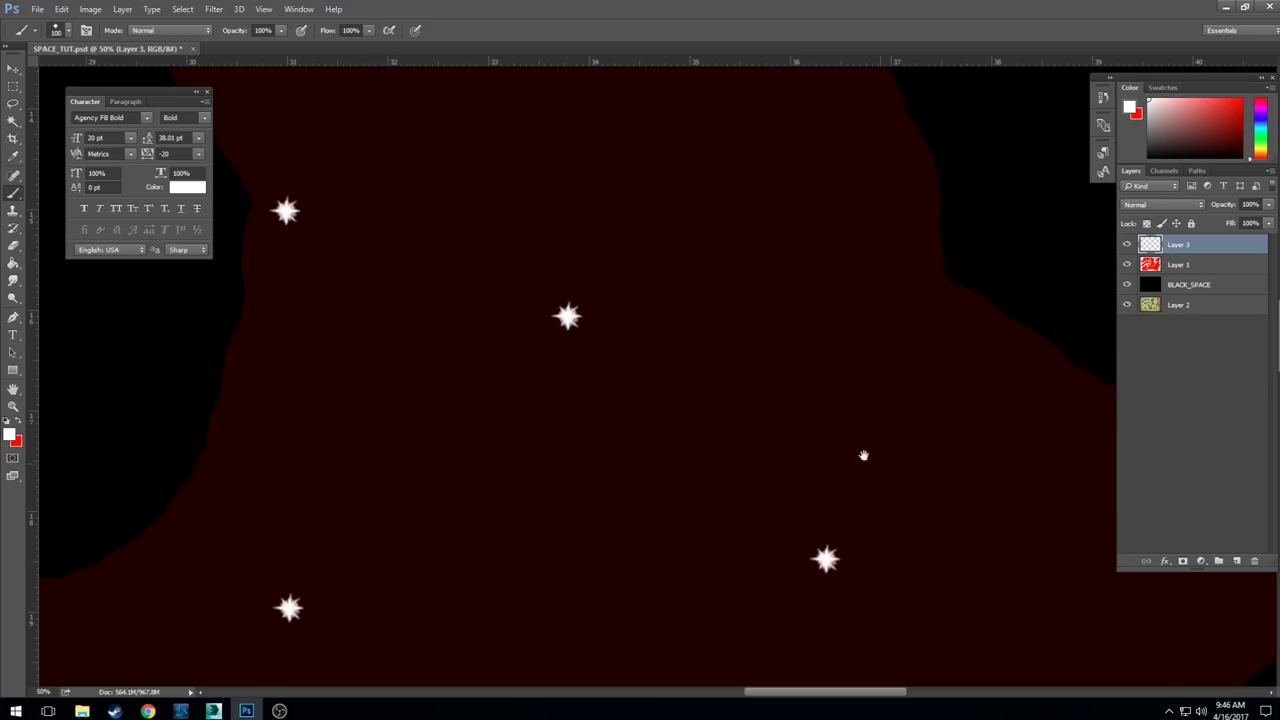
{"action": "left_click_drag", "start_coordinate": [863, 451], "coordinate": [549, 345]}
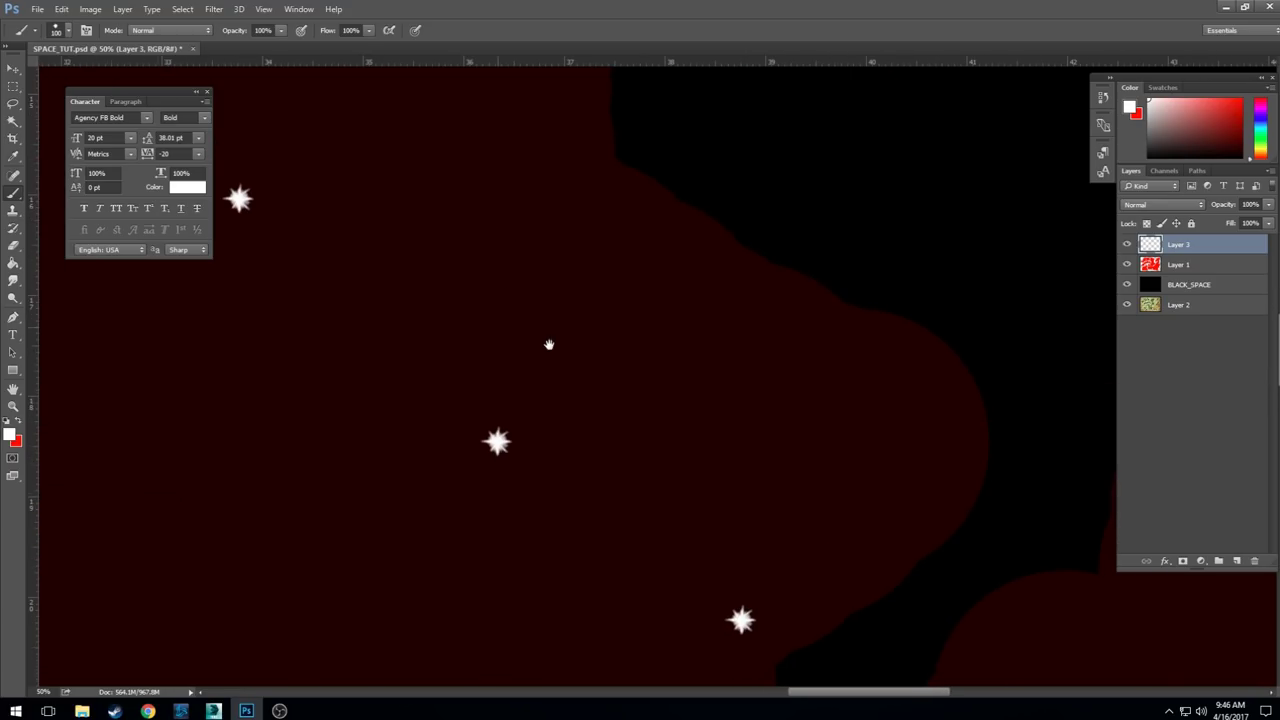
{"action": "left_click", "coordinate": [940, 362]}
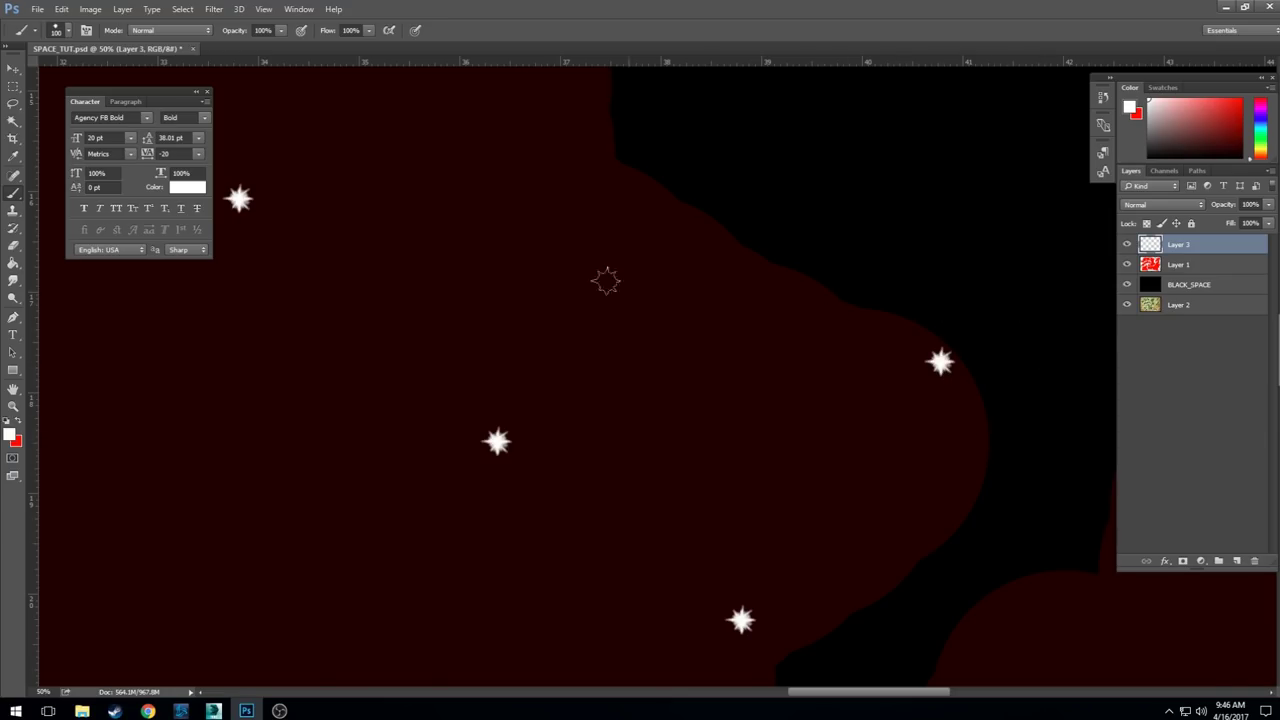
- Stamp one white star in the central landmass's neck, one near its eastern edge above and a close pair by its western edge
{"action": "mouse_move", "coordinate": [443, 189]}
{"action": "left_mouse_down"}
{"action": "mouse_move", "coordinate": [660, 406]}
{"action": "mouse_move", "coordinate": [810, 480]}
{"action": "left_mouse_up"}
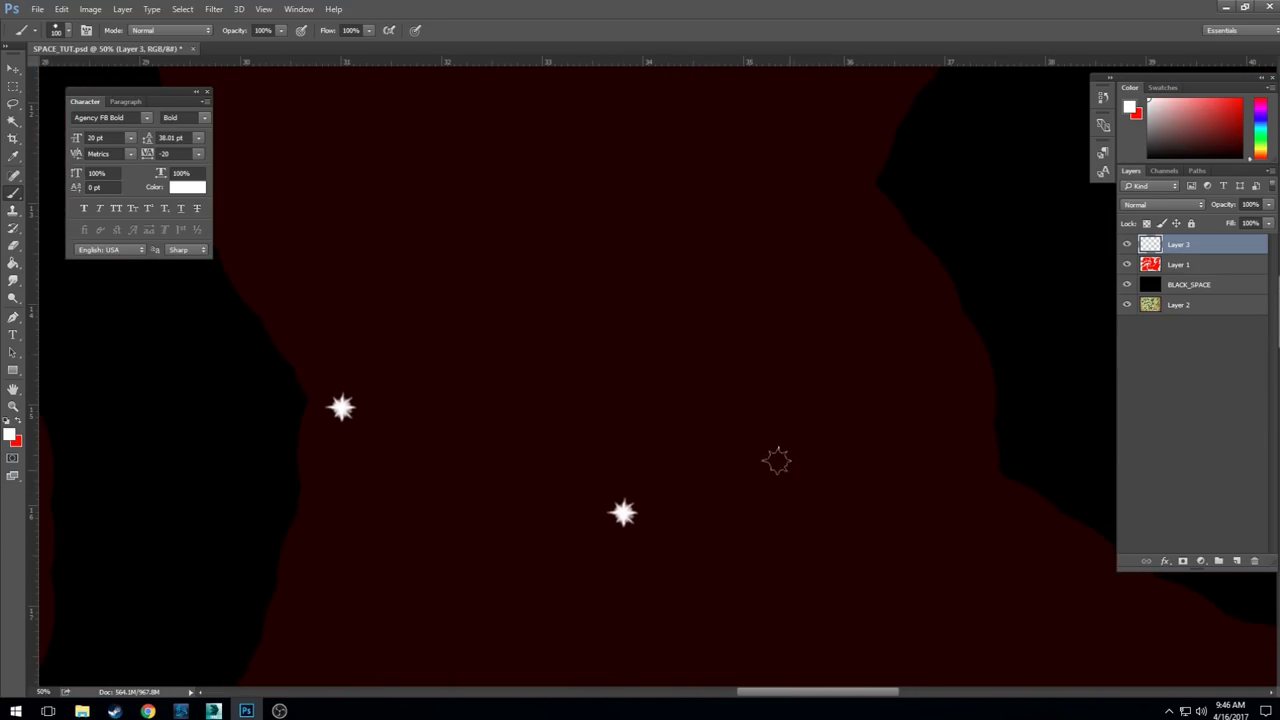
{"action": "left_click", "coordinate": [596, 203]}
{"action": "left_click_drag", "start_coordinate": [457, 183], "coordinate": [660, 366]}
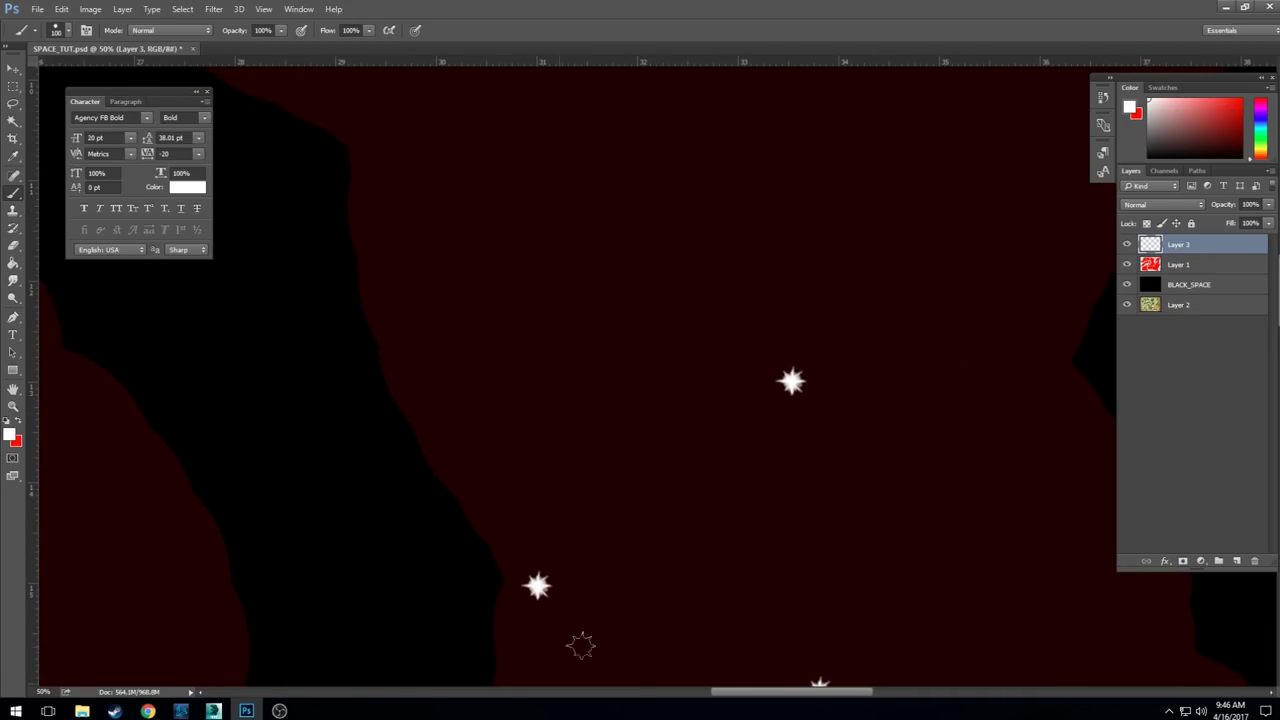
{"action": "left_click_drag", "start_coordinate": [583, 189], "coordinate": [469, 331]}
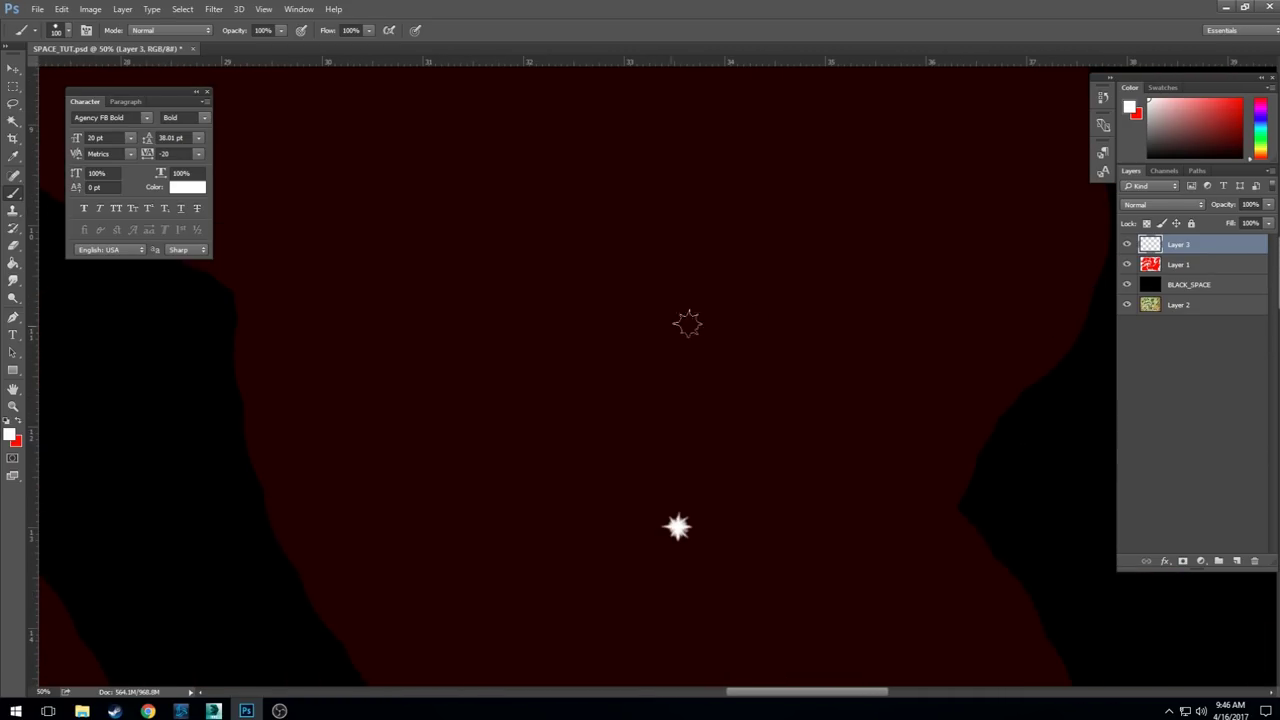
{"action": "left_click", "coordinate": [1057, 236]}
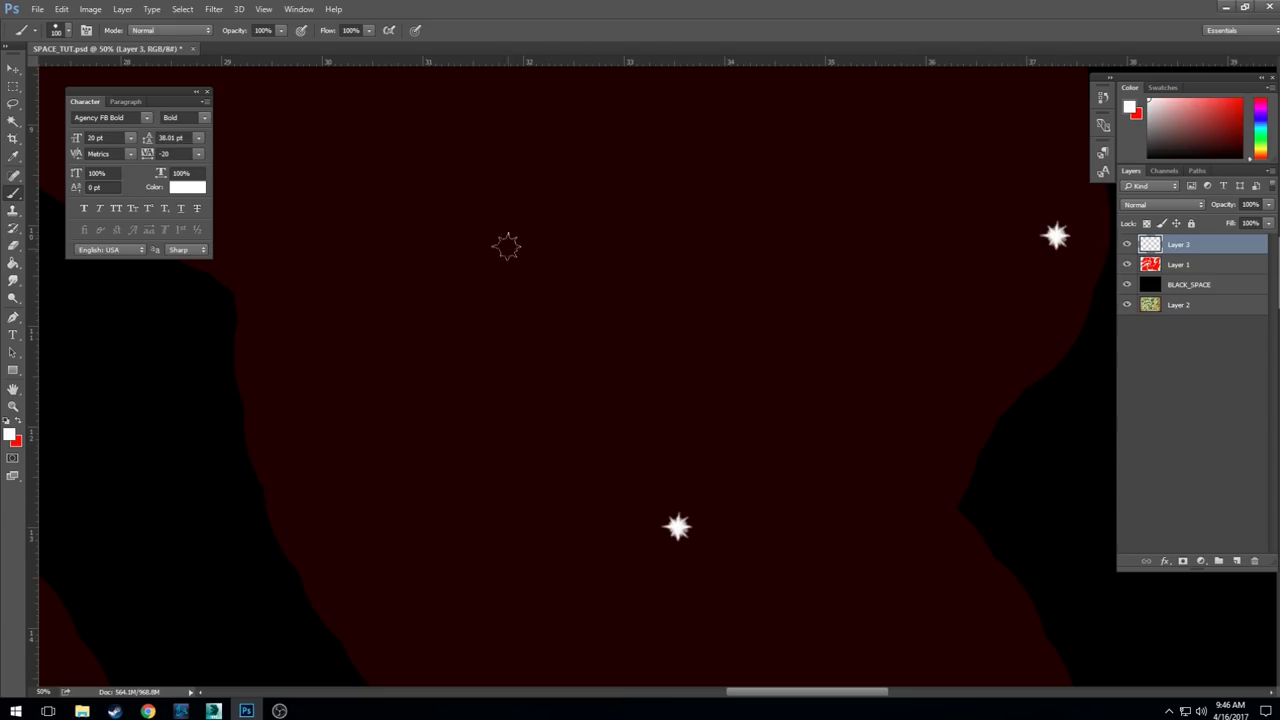
{"action": "left_click", "coordinate": [342, 221]}
{"action": "left_click", "coordinate": [277, 251]}
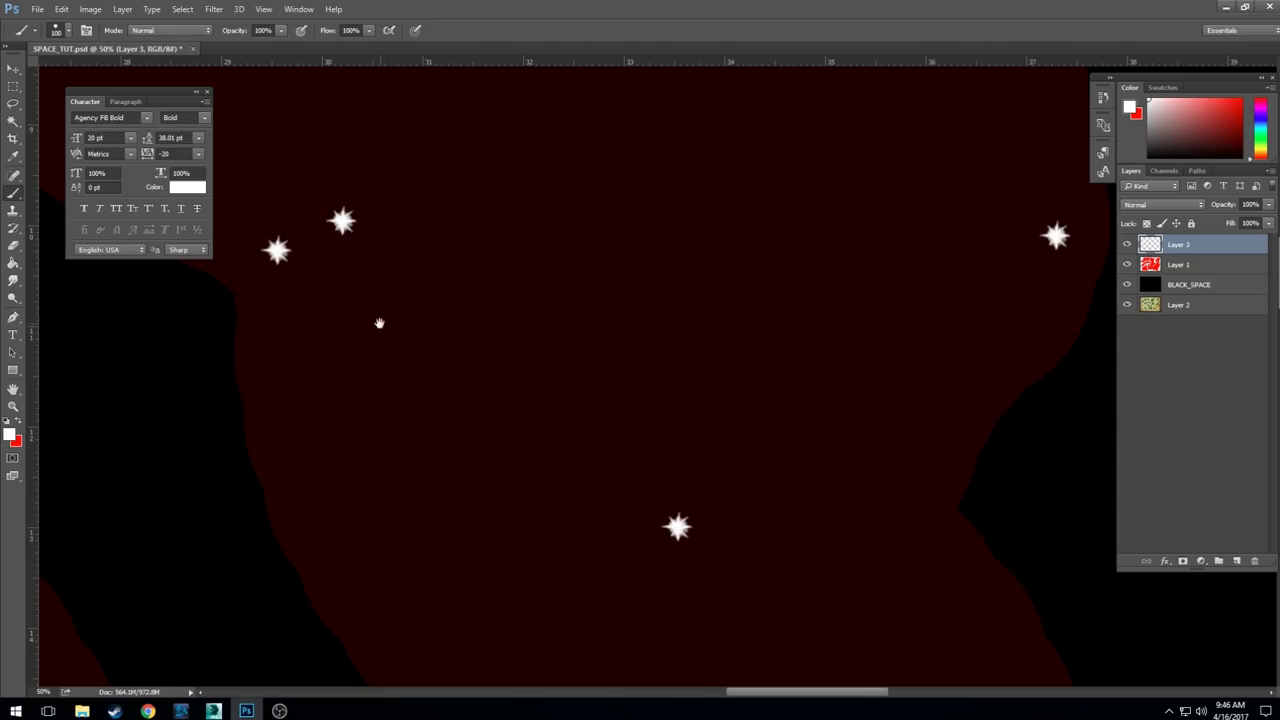
- Stamp white stars around the central landmass's upper lobe: two in the west, two along the northern rim and a cluster of four on the eastern bulge
{"action": "left_click_drag", "start_coordinate": [385, 325], "coordinate": [675, 556]}
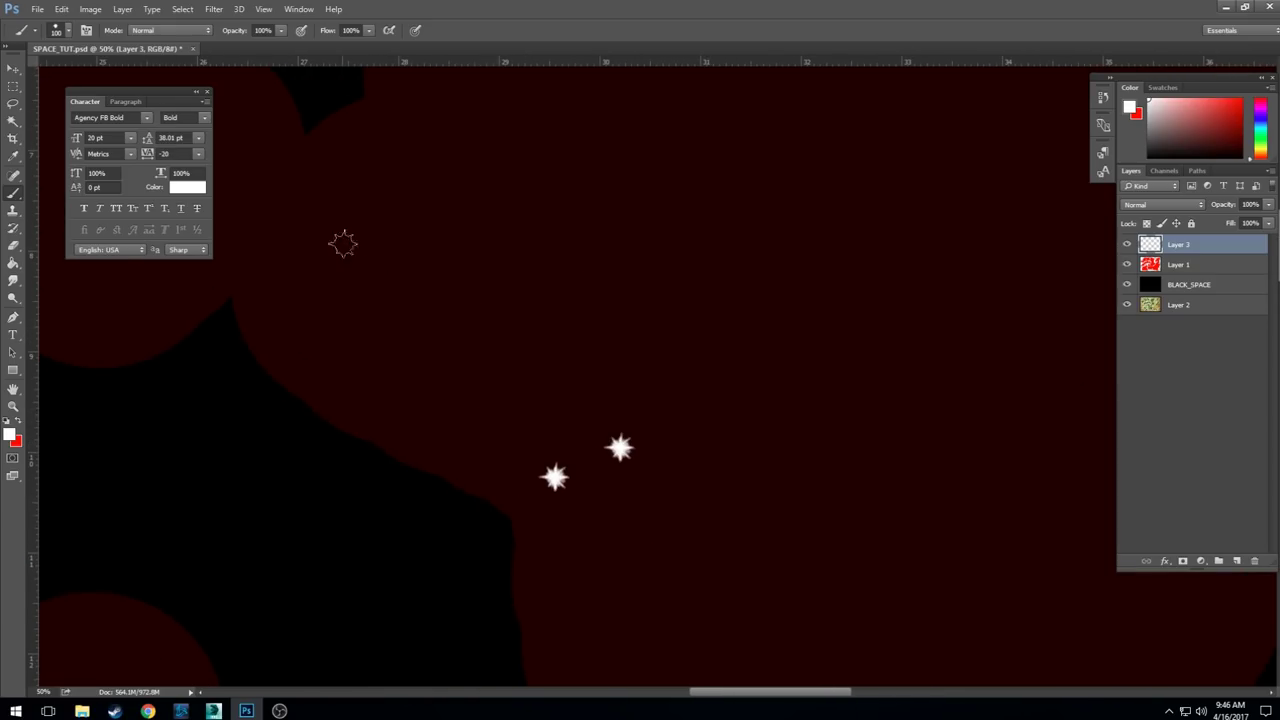
{"action": "left_click", "coordinate": [340, 241]}
{"action": "mouse_move", "coordinate": [620, 214]}
{"action": "left_mouse_down"}
{"action": "mouse_move", "coordinate": [549, 360]}
{"action": "mouse_move", "coordinate": [664, 465]}
{"action": "mouse_move", "coordinate": [517, 410]}
{"action": "left_mouse_up"}
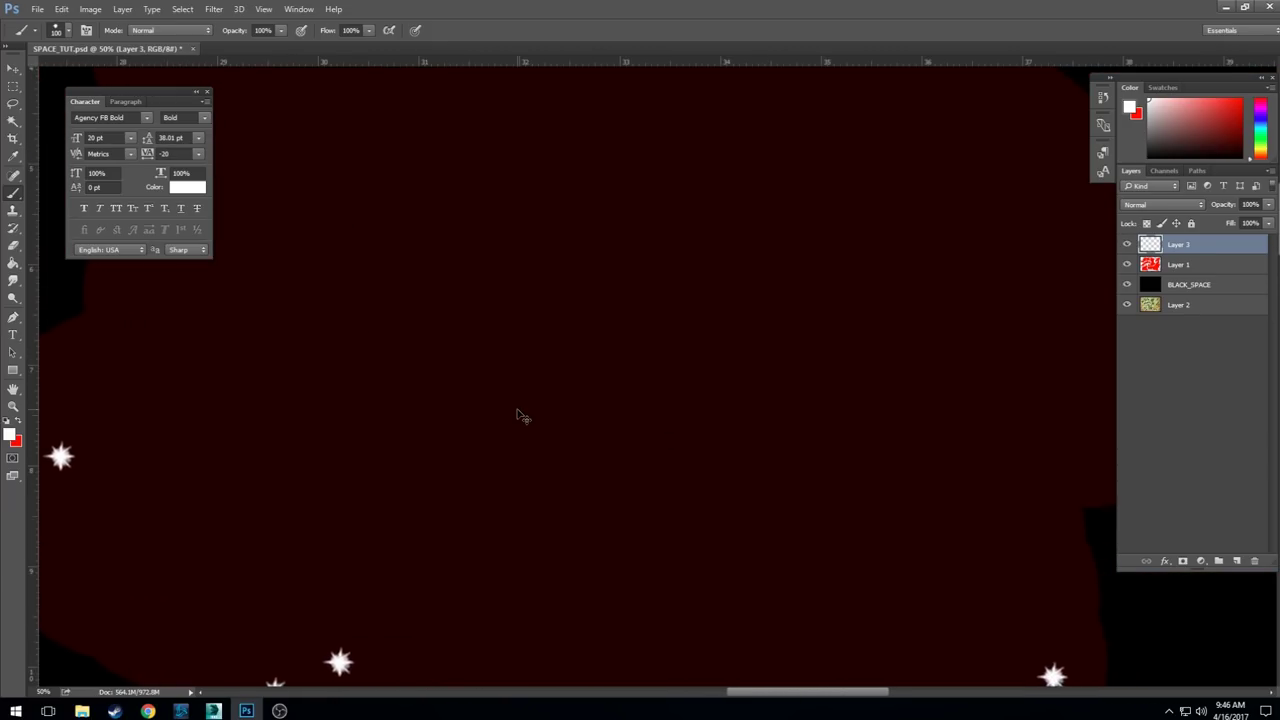
{"action": "key", "text": "ctrl+minus"}
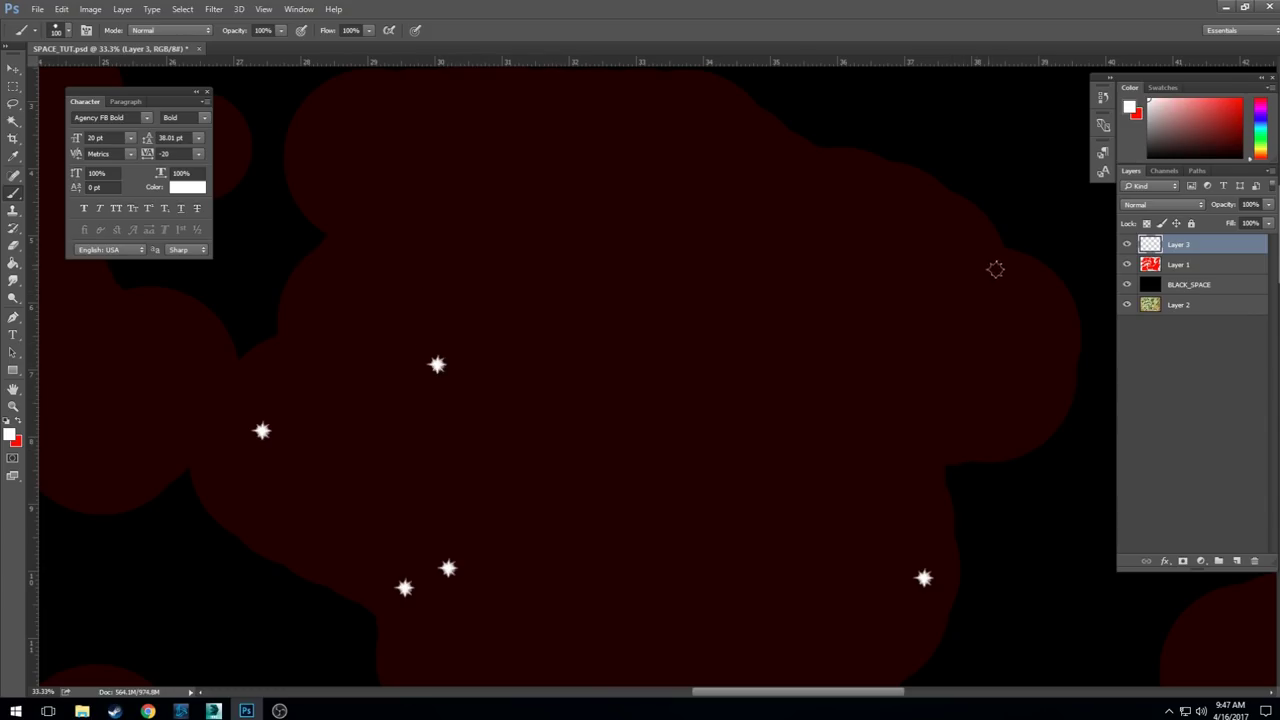
{"action": "left_click", "coordinate": [1054, 302]}
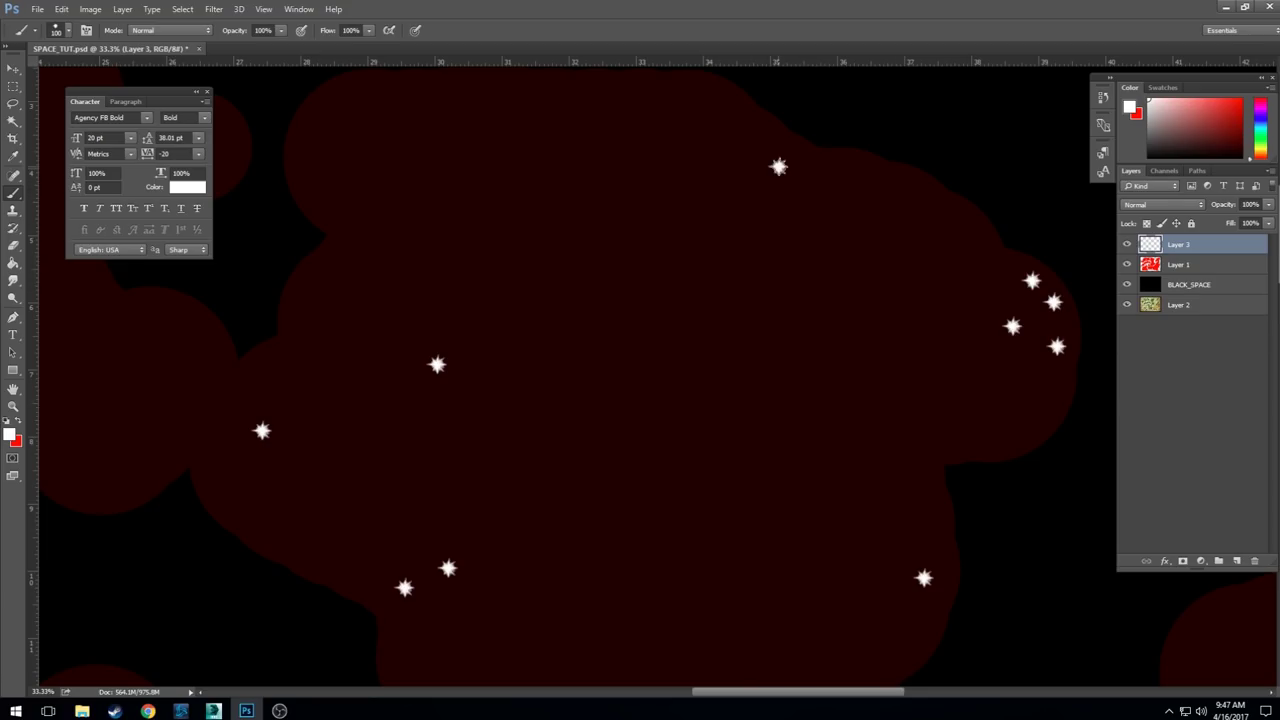
{"action": "left_click_drag", "start_coordinate": [563, 220], "coordinate": [641, 336]}
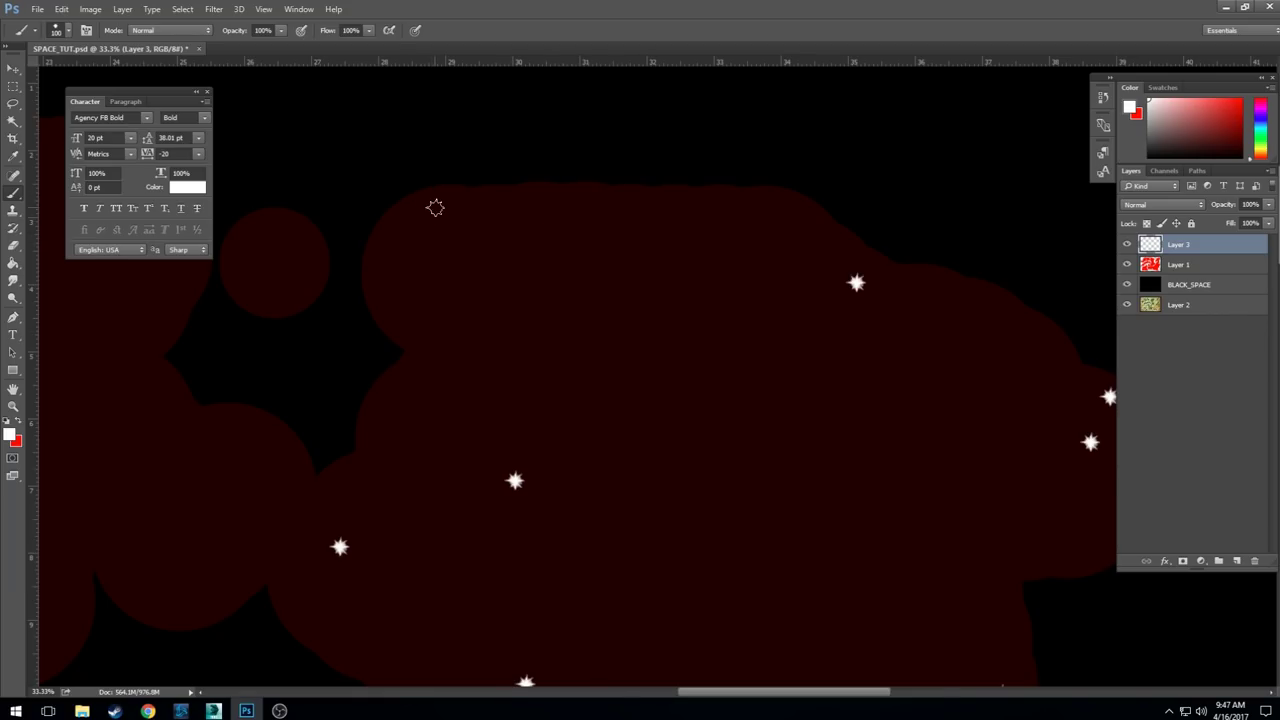
- Stamp one white star on the small round northern island and four spread across the adjoining northwestern landmass's eastern lobes
{"action": "left_click_drag", "start_coordinate": [373, 343], "coordinate": [705, 263]}
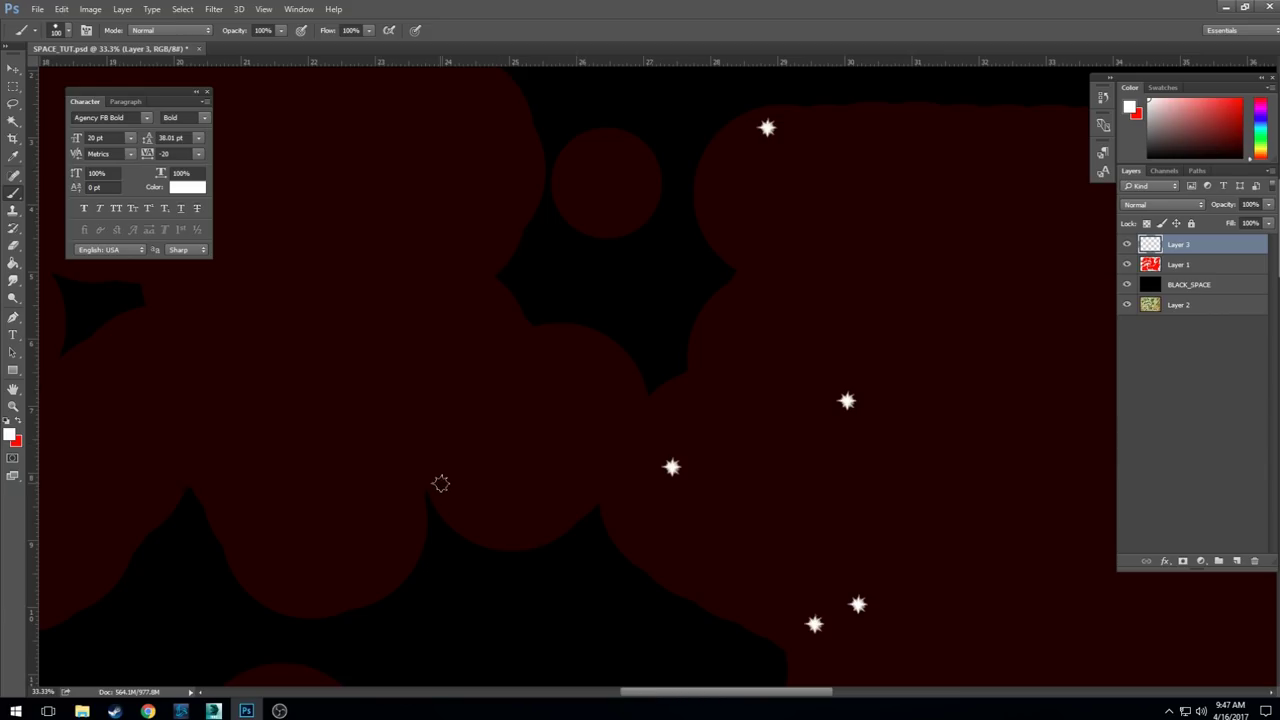
{"action": "left_click", "coordinate": [505, 501]}
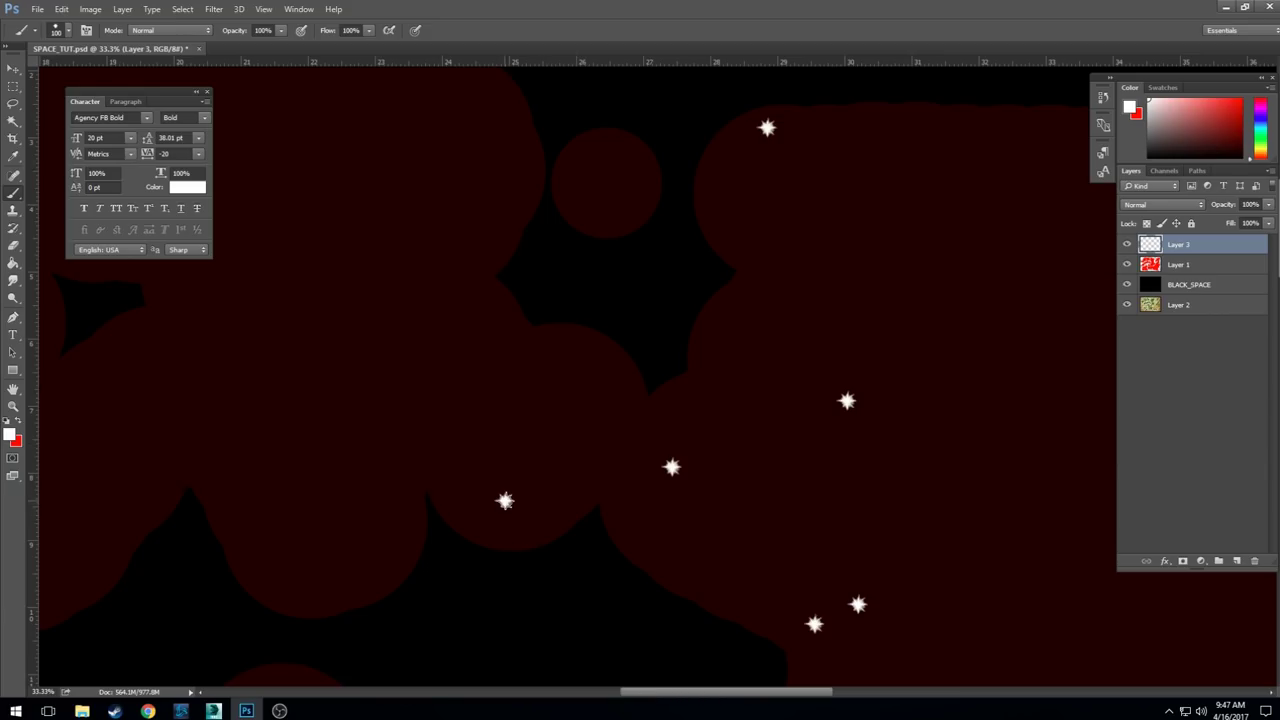
{"action": "left_click", "coordinate": [566, 376]}
{"action": "left_click_drag", "start_coordinate": [366, 374], "coordinate": [581, 350]}
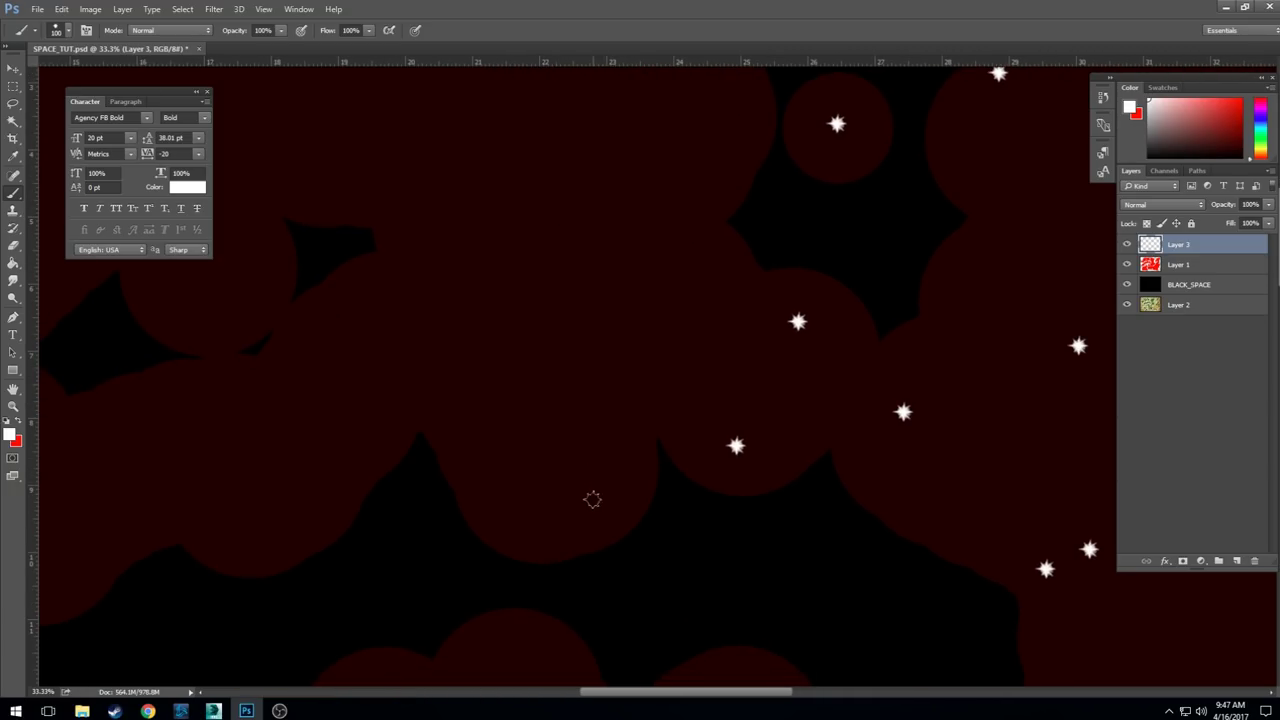
{"action": "left_click", "coordinate": [565, 527]}
{"action": "left_click_drag", "start_coordinate": [510, 228], "coordinate": [709, 349]}
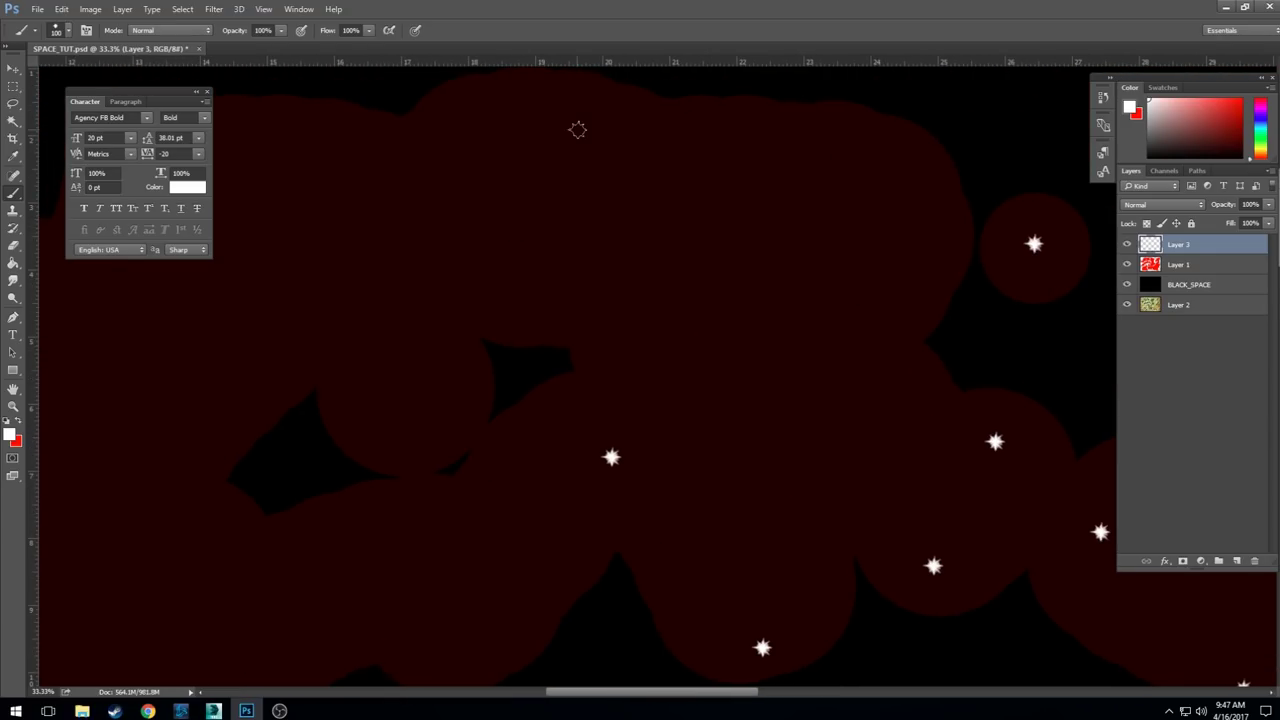
- Stamp a row of three stars in the round lobe between the black gaps, plus two each along the northwestern landmass's southern and northern edges
{"action": "left_click", "coordinate": [399, 381]}
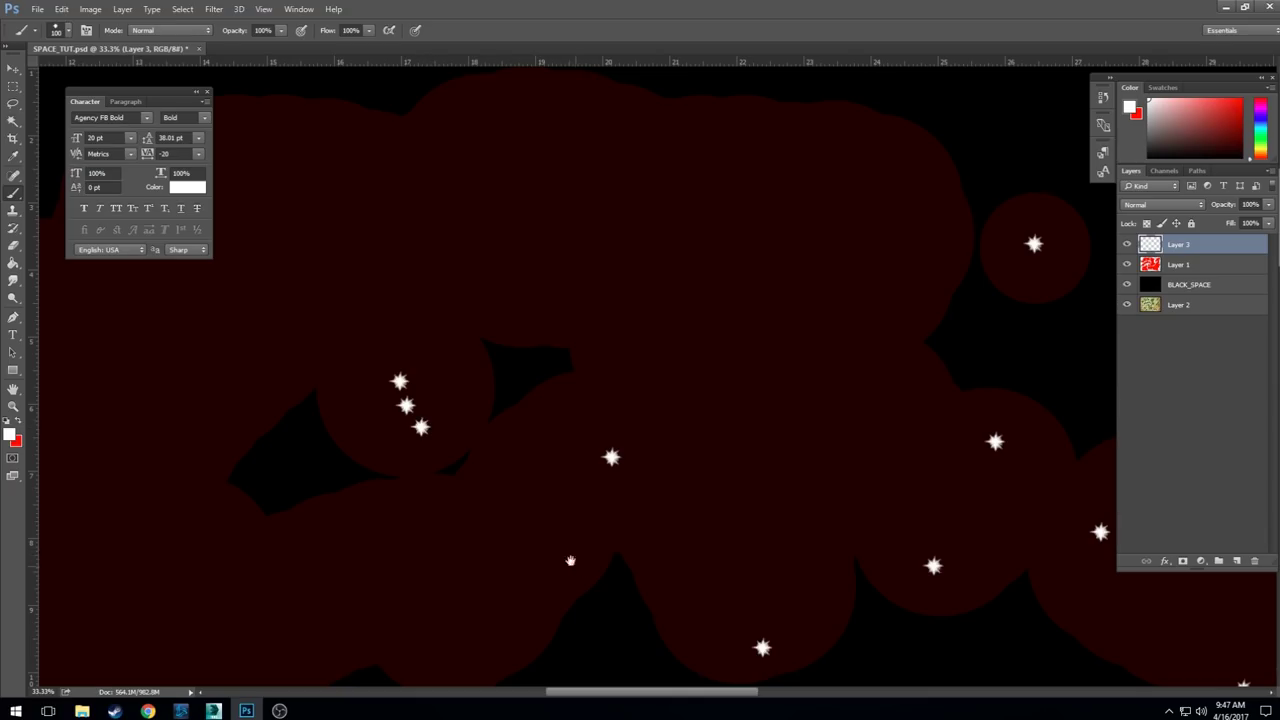
{"action": "left_click_drag", "start_coordinate": [570, 560], "coordinate": [729, 400]}
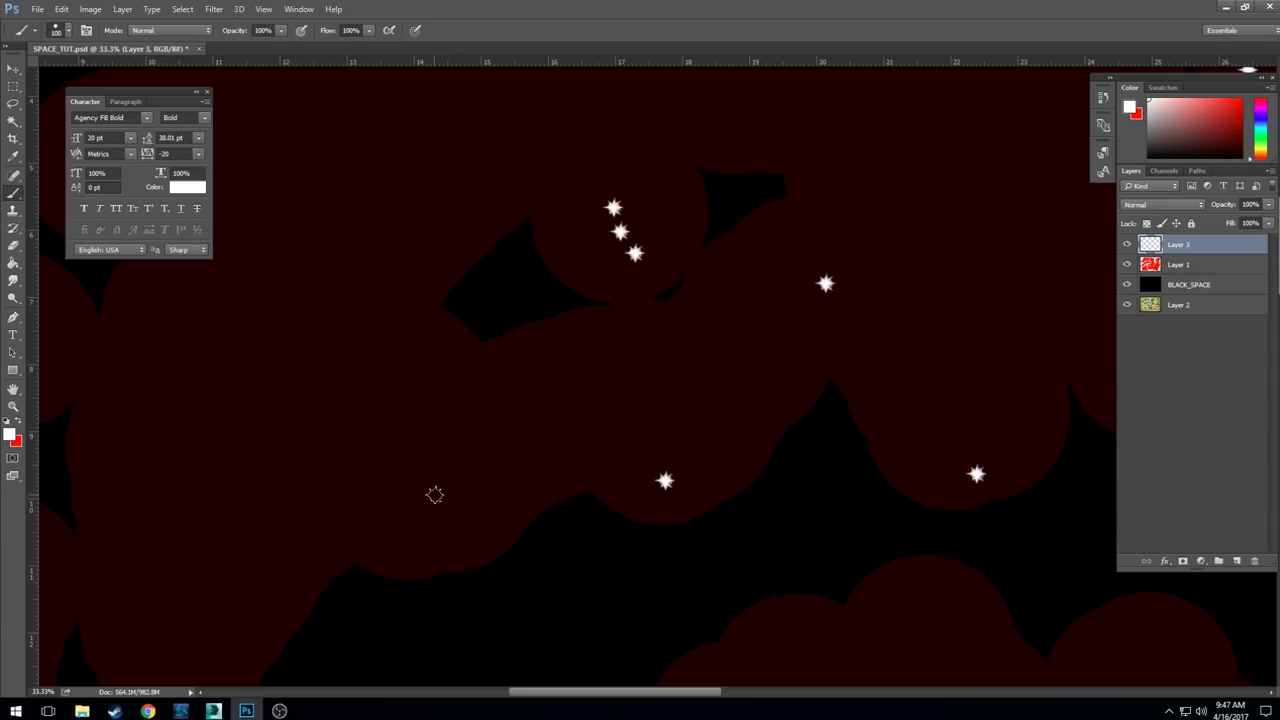
{"action": "left_click_drag", "start_coordinate": [329, 337], "coordinate": [374, 506]}
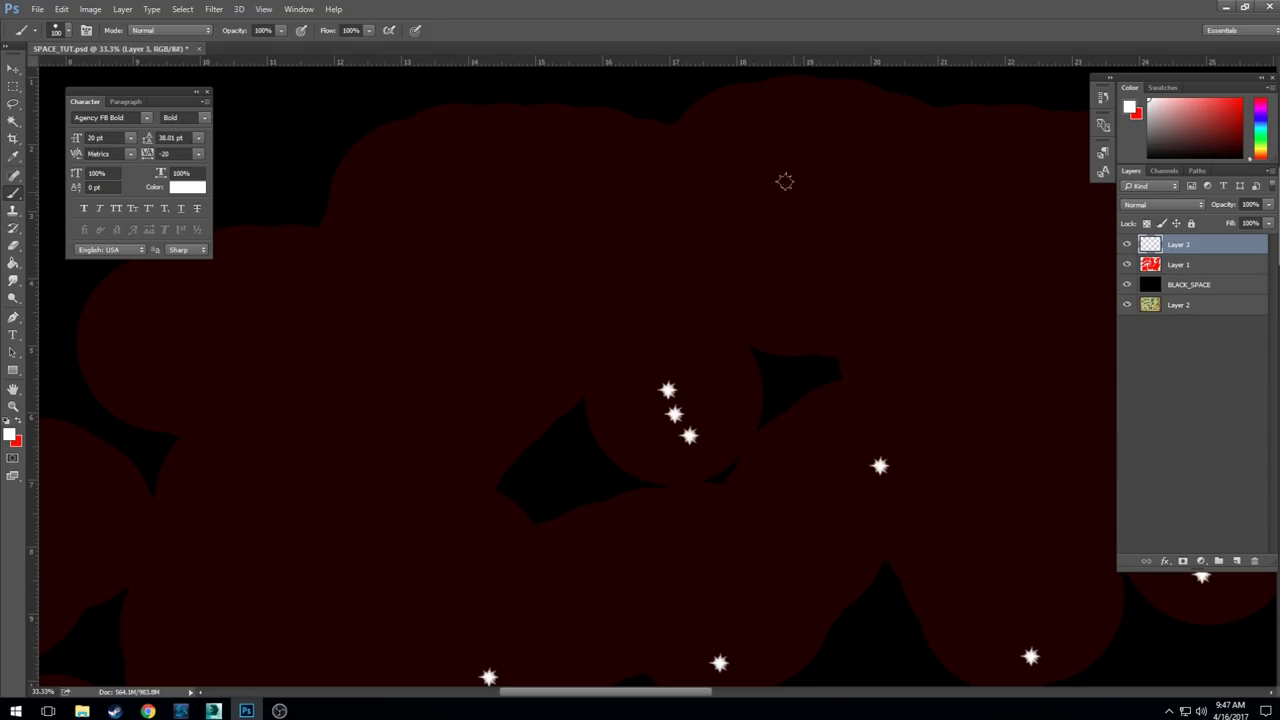
{"action": "left_click", "coordinate": [744, 134]}
- Stamp white stars at the northwestern landmass's western end, interior and southern tip, plus three on the small lobed island to its west
{"action": "left_click_drag", "start_coordinate": [314, 406], "coordinate": [617, 346]}
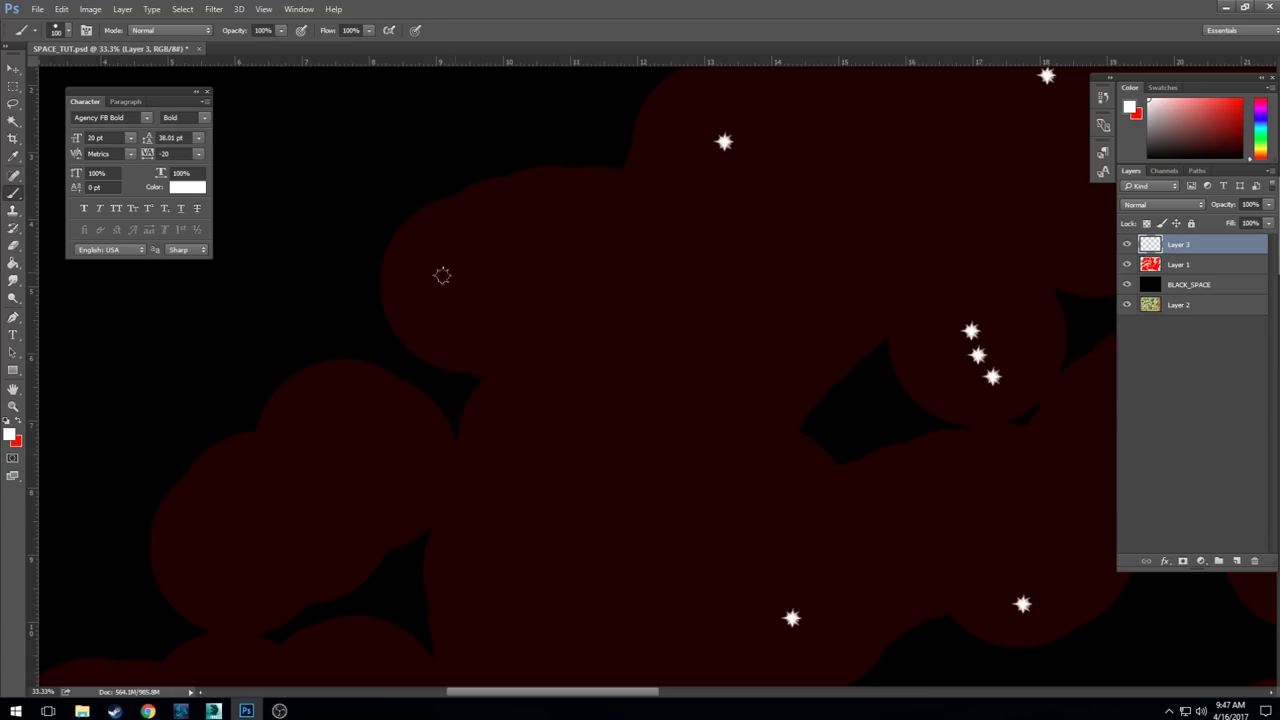
{"action": "left_click_drag", "start_coordinate": [589, 417], "coordinate": [666, 317]}
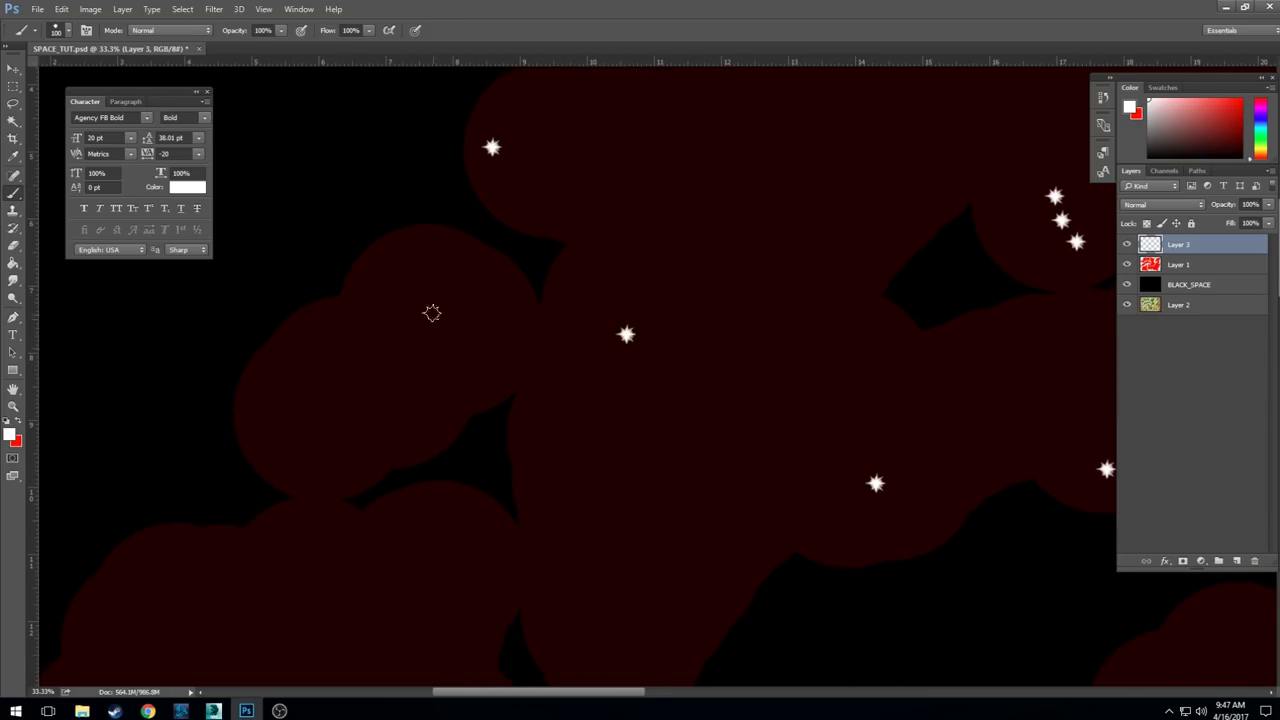
{"action": "left_click", "coordinate": [404, 294]}
{"action": "left_click", "coordinate": [325, 457]}
{"action": "left_click_drag", "start_coordinate": [691, 563], "coordinate": [647, 351]}
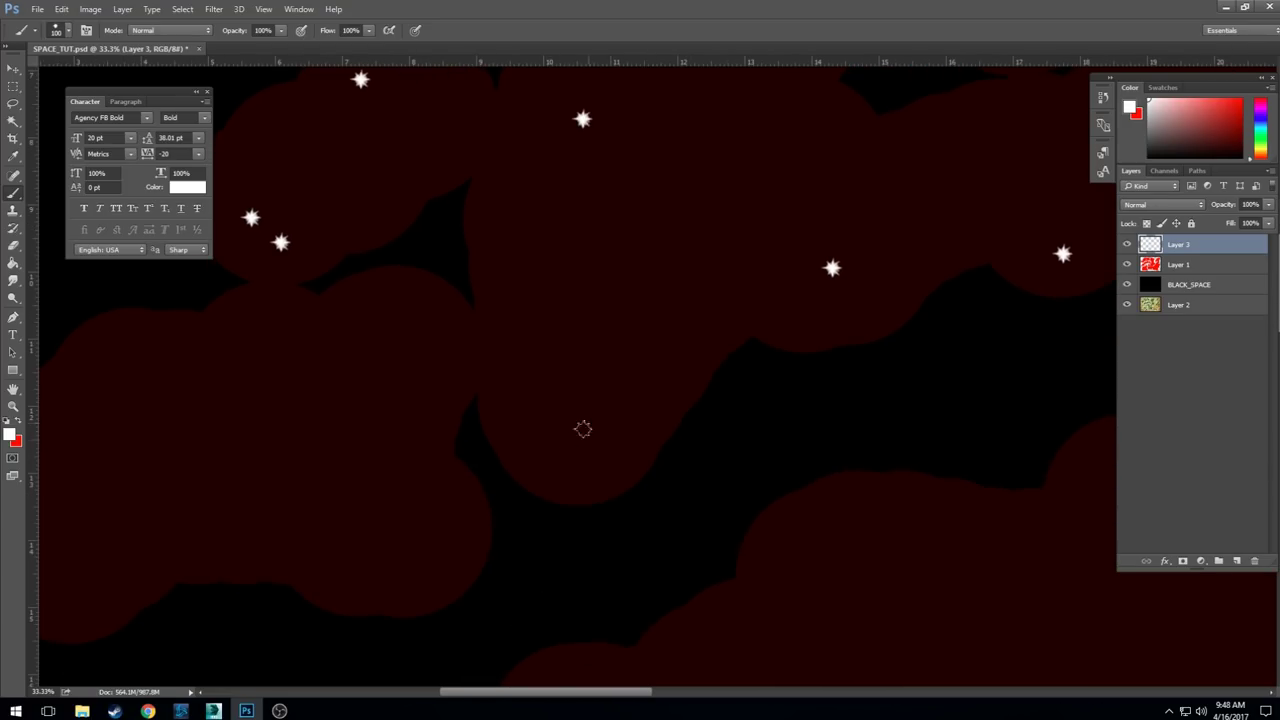
{"action": "left_click", "coordinate": [565, 445]}
- Stamp seven white stars on the far-western landmass: five clustered near its middle, one to the northeast and one in the southeastern lobe
{"action": "left_click_drag", "start_coordinate": [408, 433], "coordinate": [613, 414]}
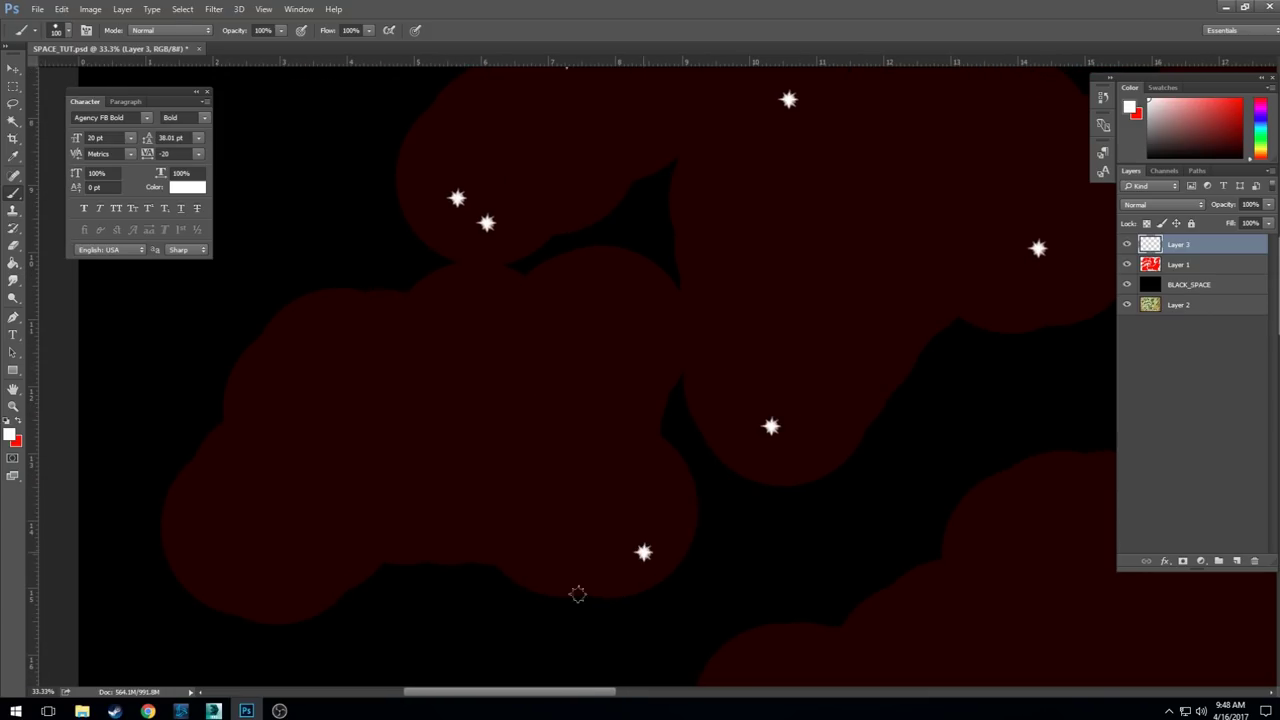
{"action": "left_click", "coordinate": [399, 394]}
{"action": "left_click", "coordinate": [373, 404]}
{"action": "left_click", "coordinate": [387, 465]}
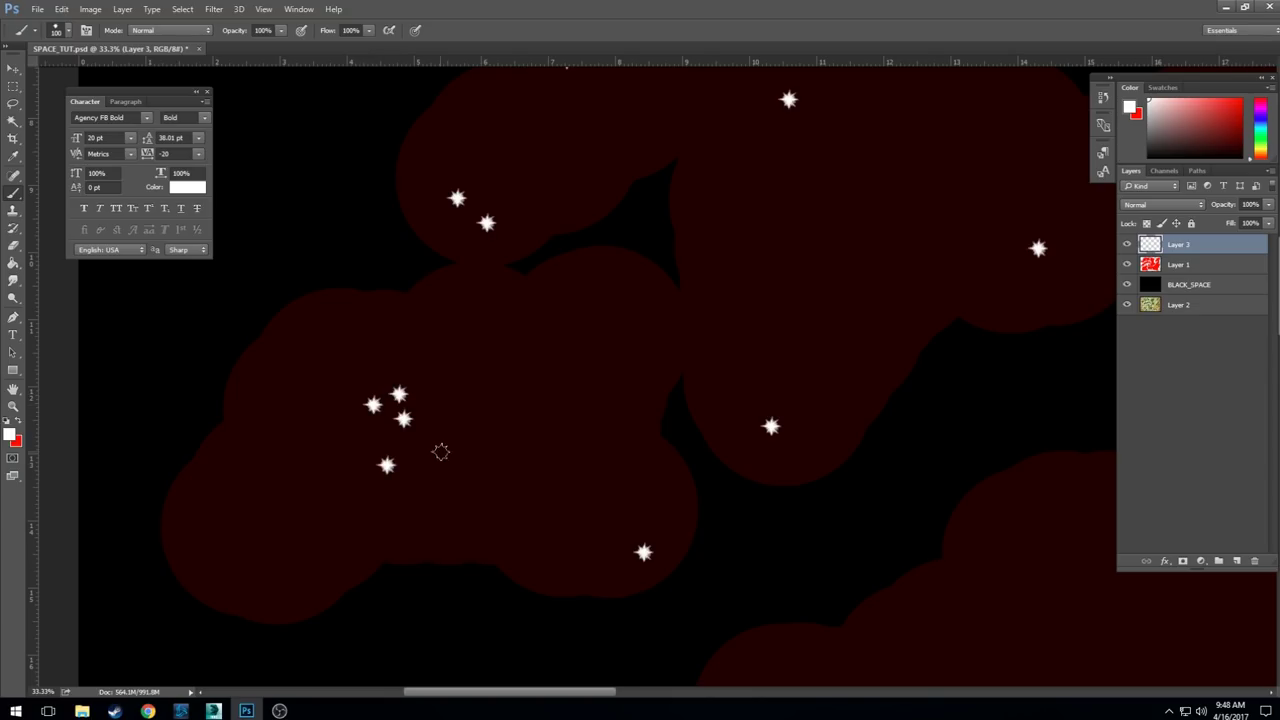
{"action": "left_click", "coordinate": [499, 362]}
- Stamp seven widely spaced white stars along the long diagonal landmass, from its narrow western part to its central lobes
{"action": "left_click_drag", "start_coordinate": [571, 449], "coordinate": [409, 213]}
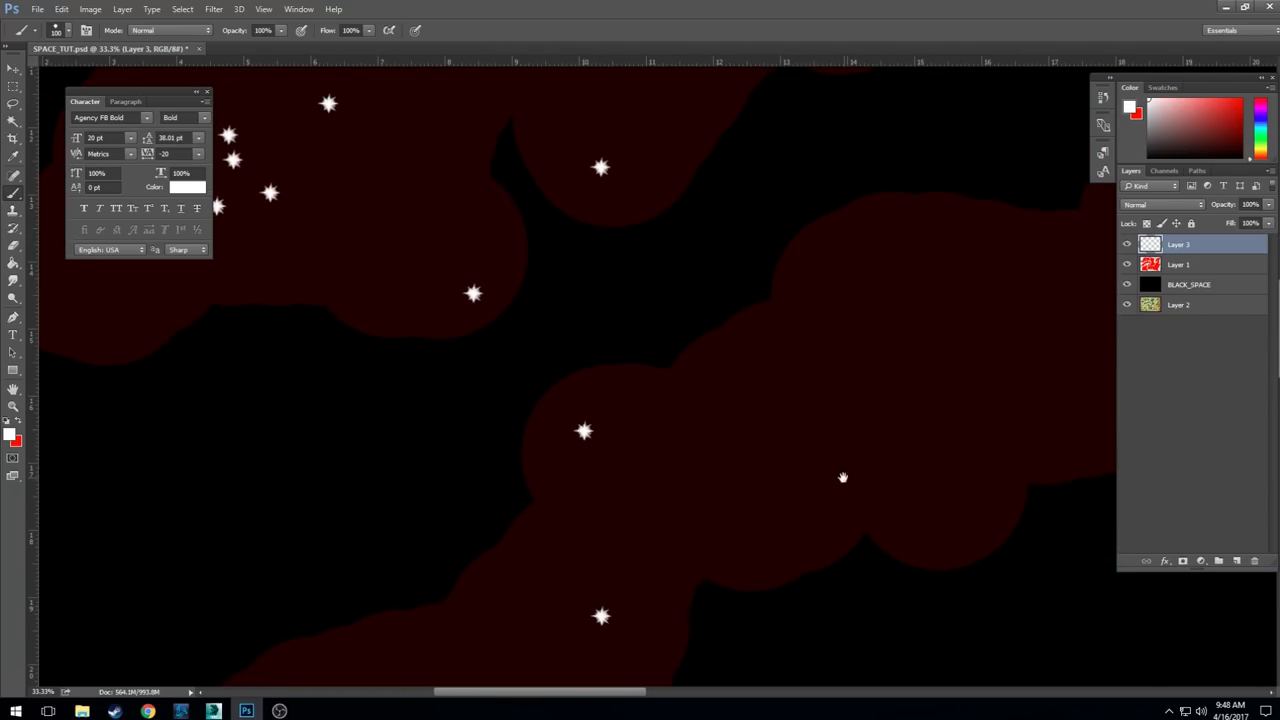
{"action": "left_click_drag", "start_coordinate": [842, 477], "coordinate": [524, 483]}
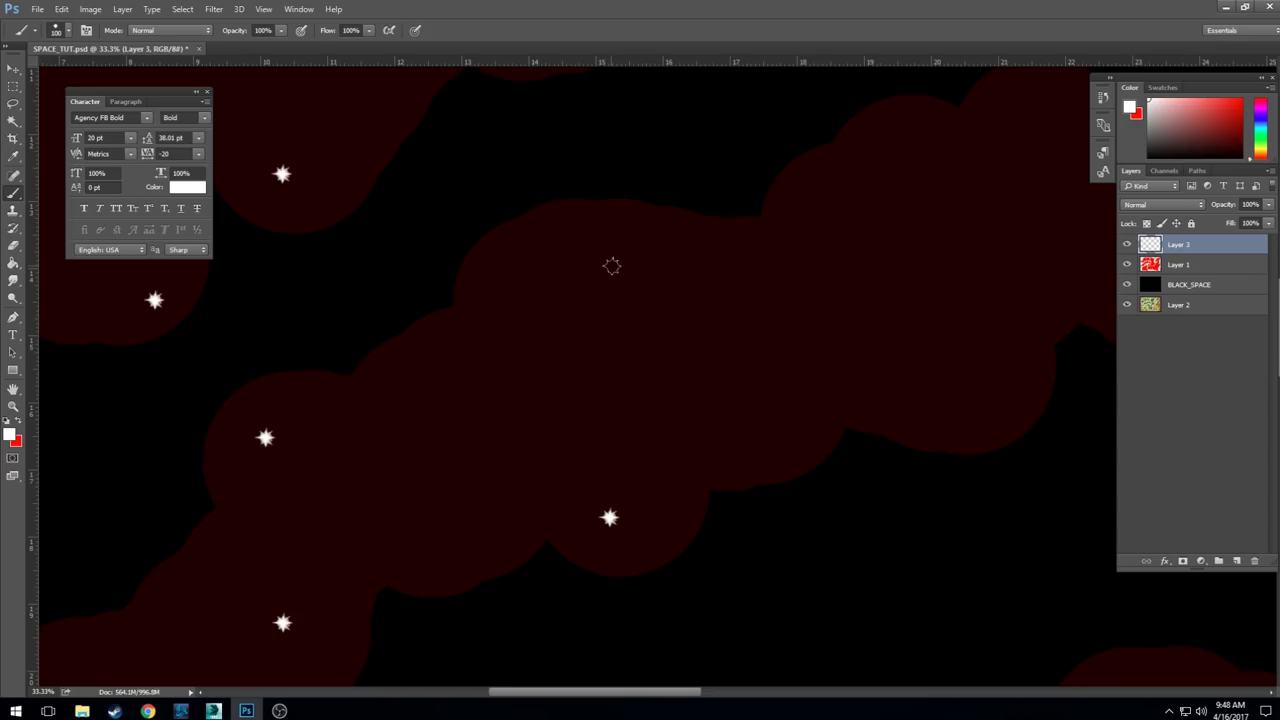
{"action": "mouse_move", "coordinate": [794, 291]}
{"action": "left_mouse_down"}
{"action": "mouse_move", "coordinate": [592, 358]}
{"action": "mouse_move", "coordinate": [541, 417]}
{"action": "left_mouse_up"}
{"action": "left_click", "coordinate": [535, 422]}
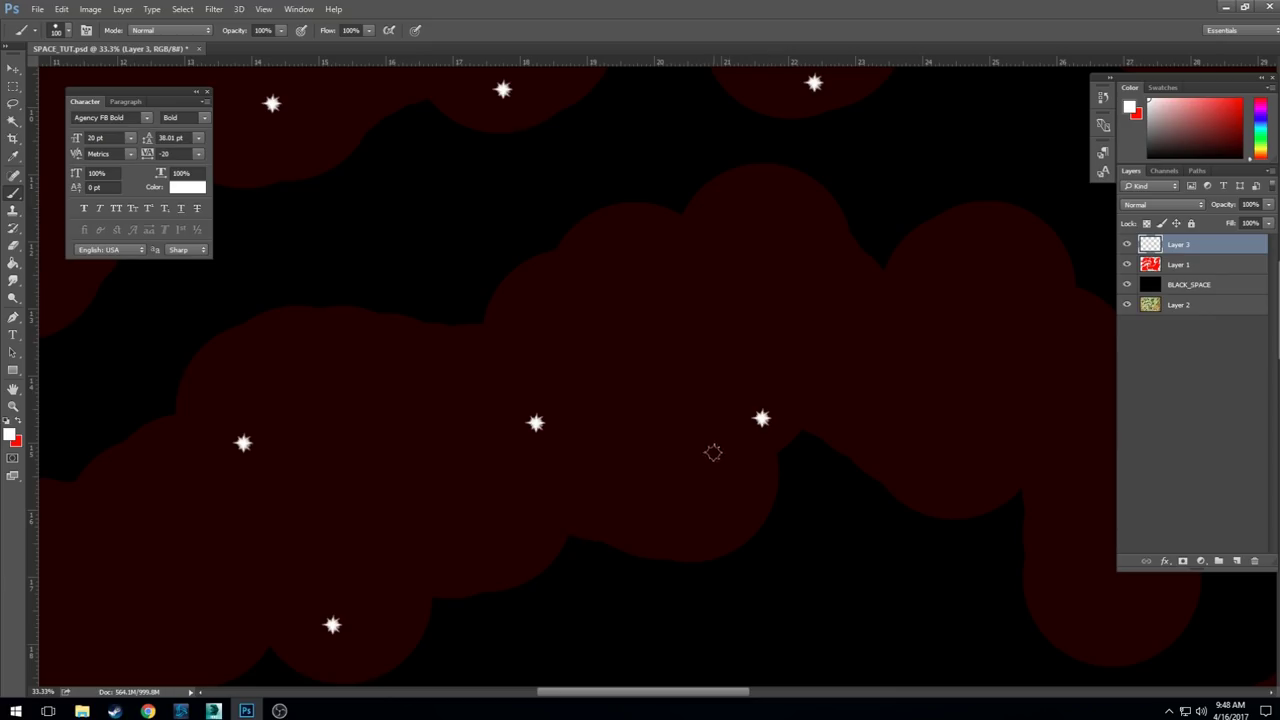
{"action": "left_click", "coordinate": [646, 506]}
- Stamp six white stars over the diagonal landmass's curved eastern arm, with three clustered at its southern tip
{"action": "left_click", "coordinate": [889, 411]}
{"action": "left_click_drag", "start_coordinate": [889, 411], "coordinate": [719, 383]}
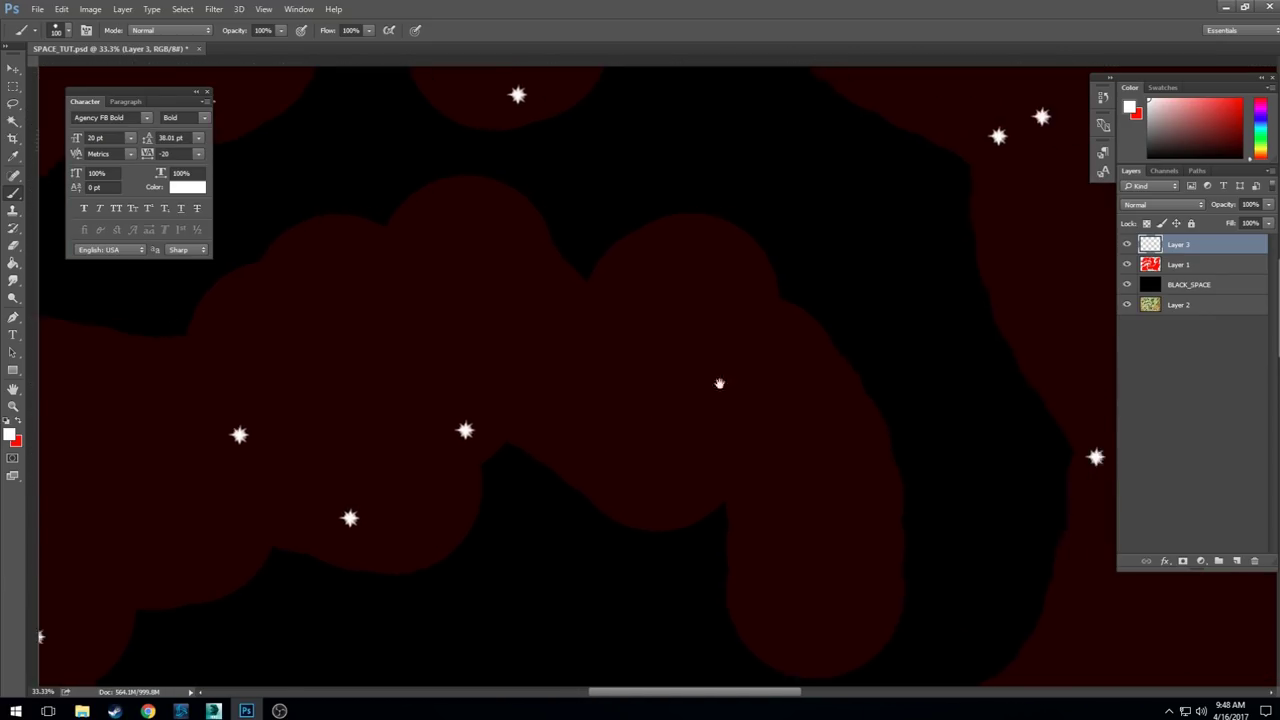
{"action": "left_click", "coordinate": [687, 505]}
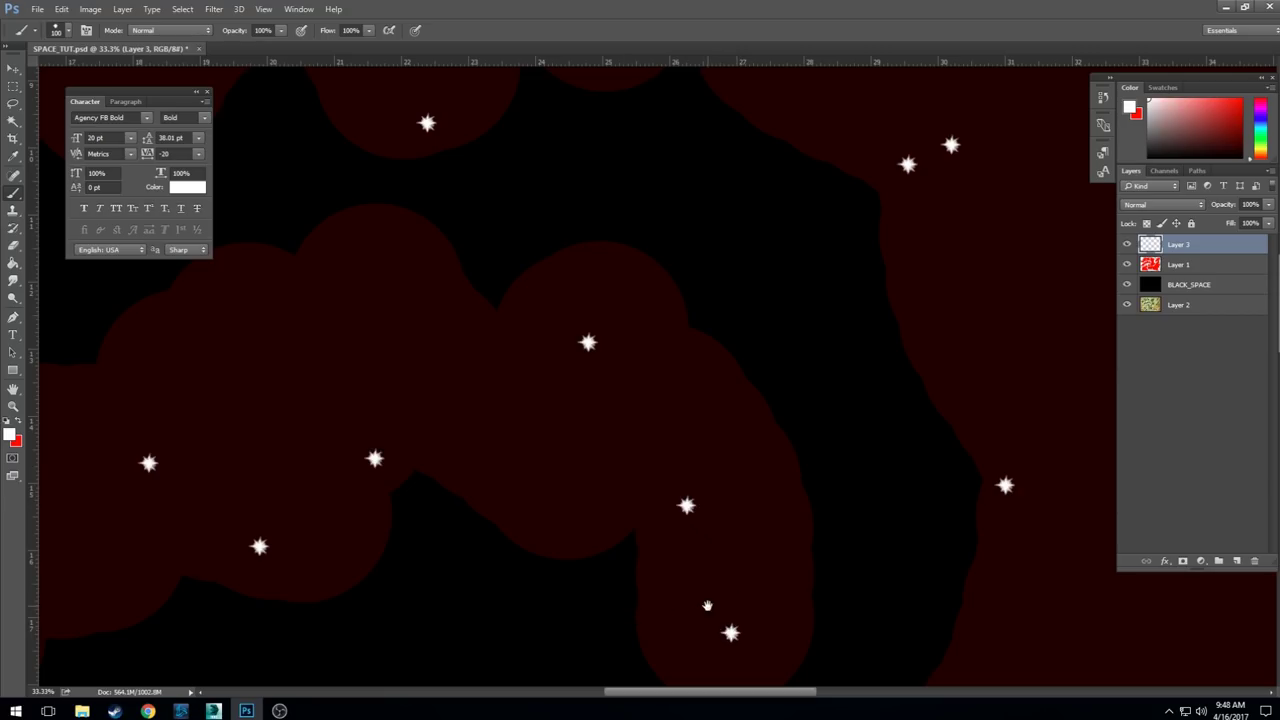
{"action": "left_click_drag", "start_coordinate": [706, 603], "coordinate": [646, 460]}
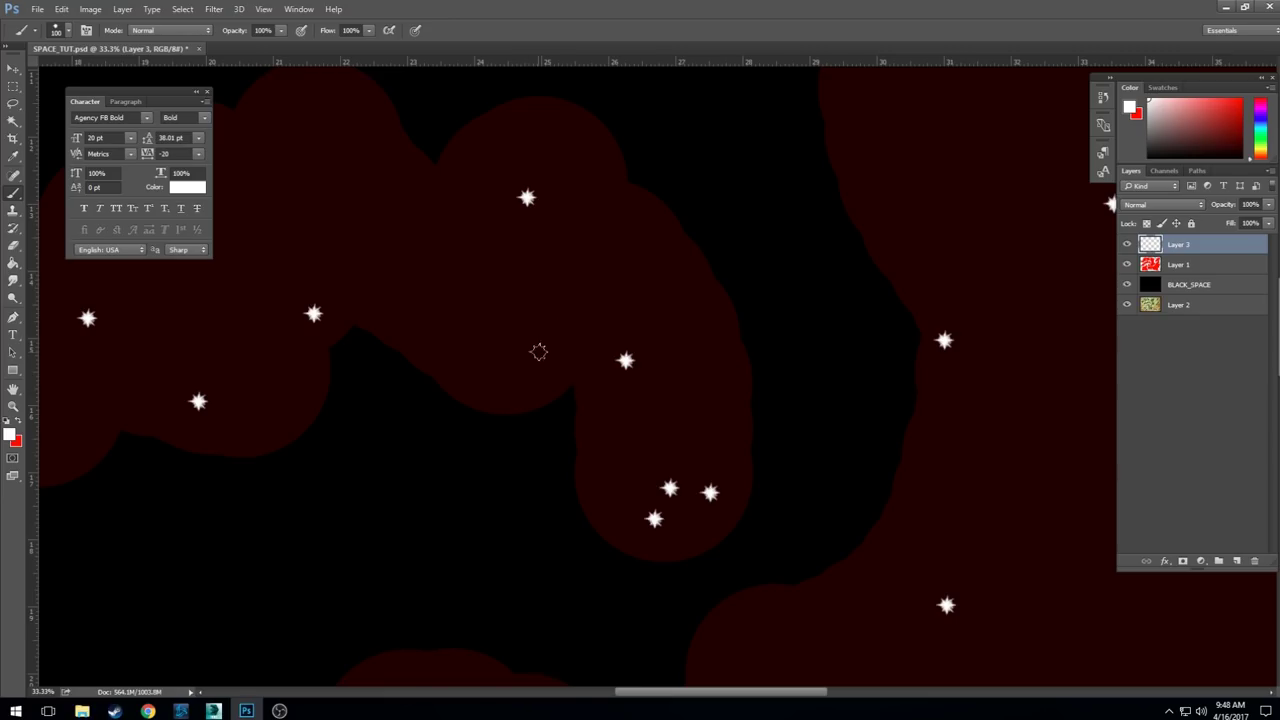
- Stamp two more white stars along the diagonal landmass's northern edge to fill its empty areas
{"action": "left_click_drag", "start_coordinate": [421, 315], "coordinate": [586, 393]}
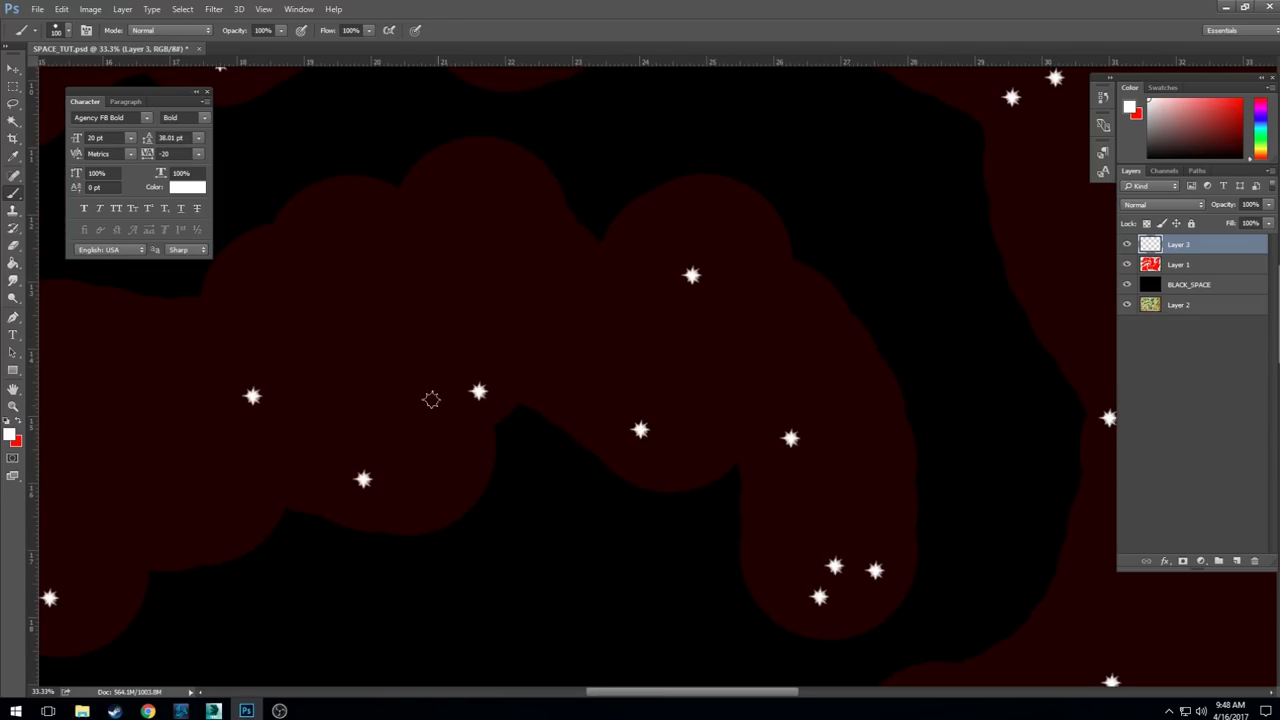
{"action": "left_click_drag", "start_coordinate": [197, 372], "coordinate": [600, 354]}
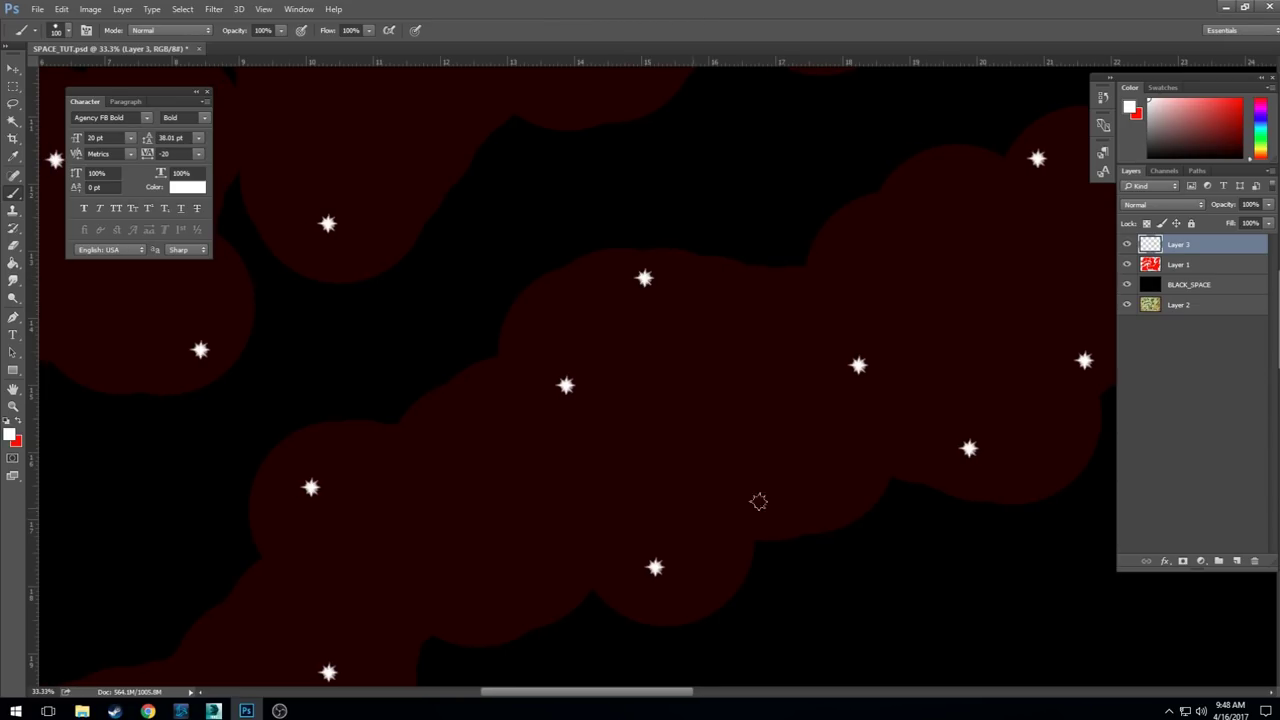
{"action": "left_click_drag", "start_coordinate": [476, 542], "coordinate": [606, 423]}
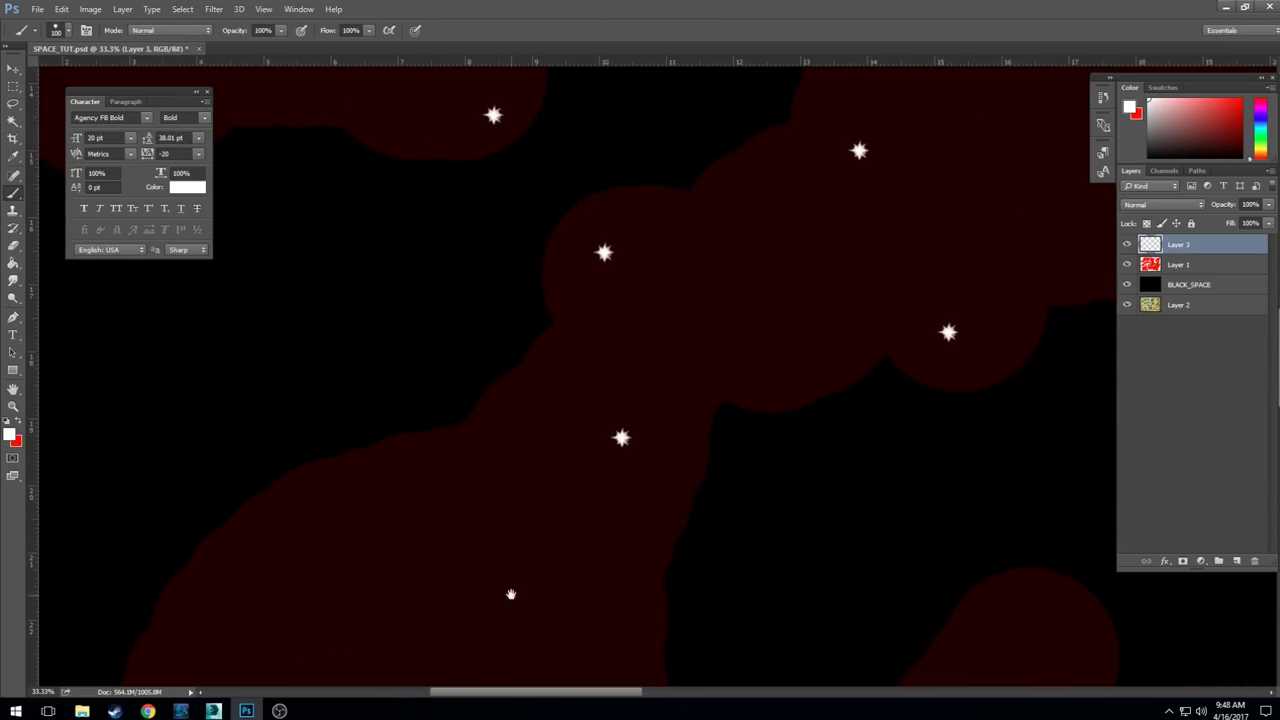
- Stamp five white stars on the landmass's broad southwestern end: two near its middle and three along its southern edge
{"action": "left_click_drag", "start_coordinate": [510, 594], "coordinate": [652, 414]}
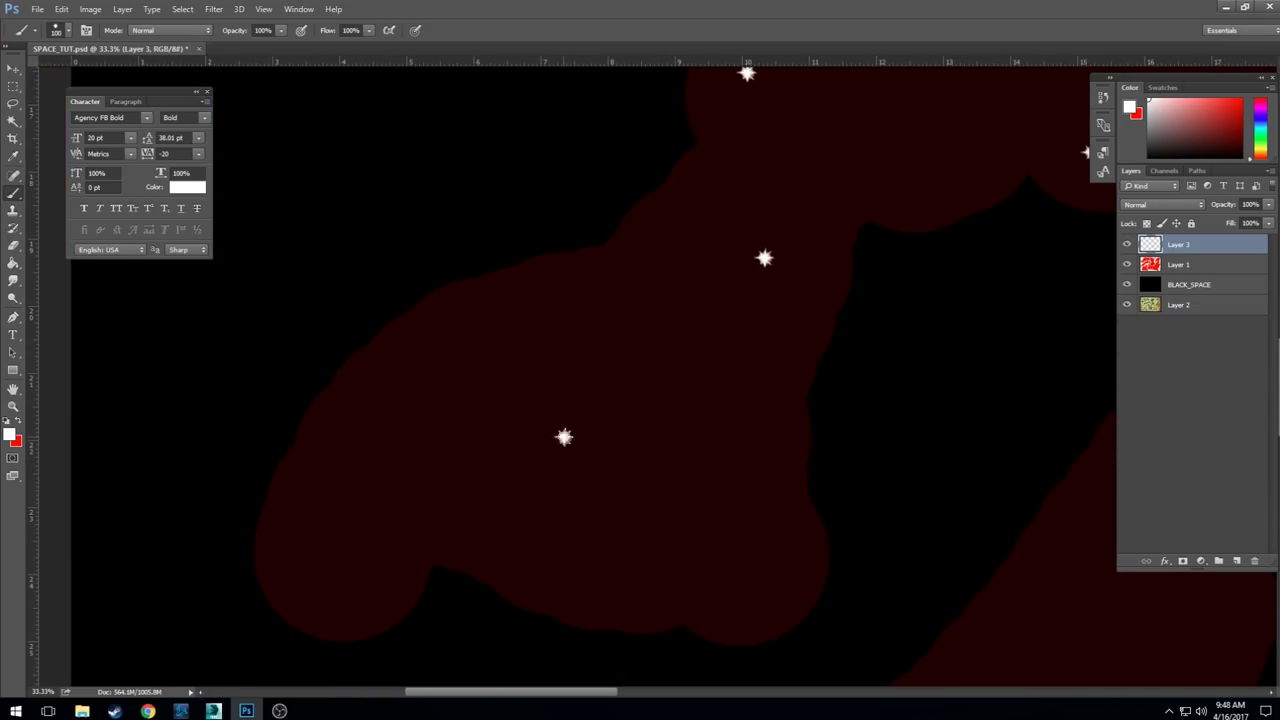
{"action": "left_click", "coordinate": [301, 566]}
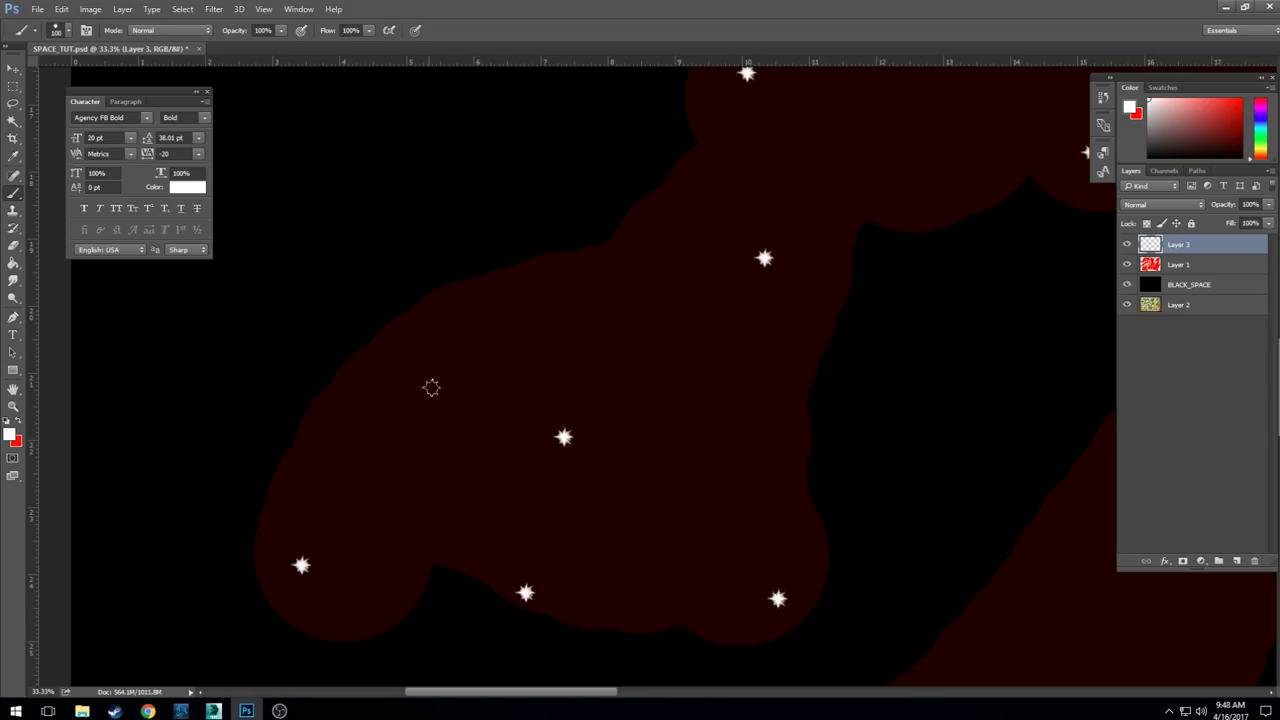
{"action": "left_click", "coordinate": [510, 379]}
- Stamp seven widely spaced white stars around the northern half of the southwestern landmass, from its northwestern lobe to its northeastern tip
{"action": "left_click_drag", "start_coordinate": [817, 318], "coordinate": [403, 188]}
{"action": "left_click_drag", "start_coordinate": [606, 523], "coordinate": [686, 234]}
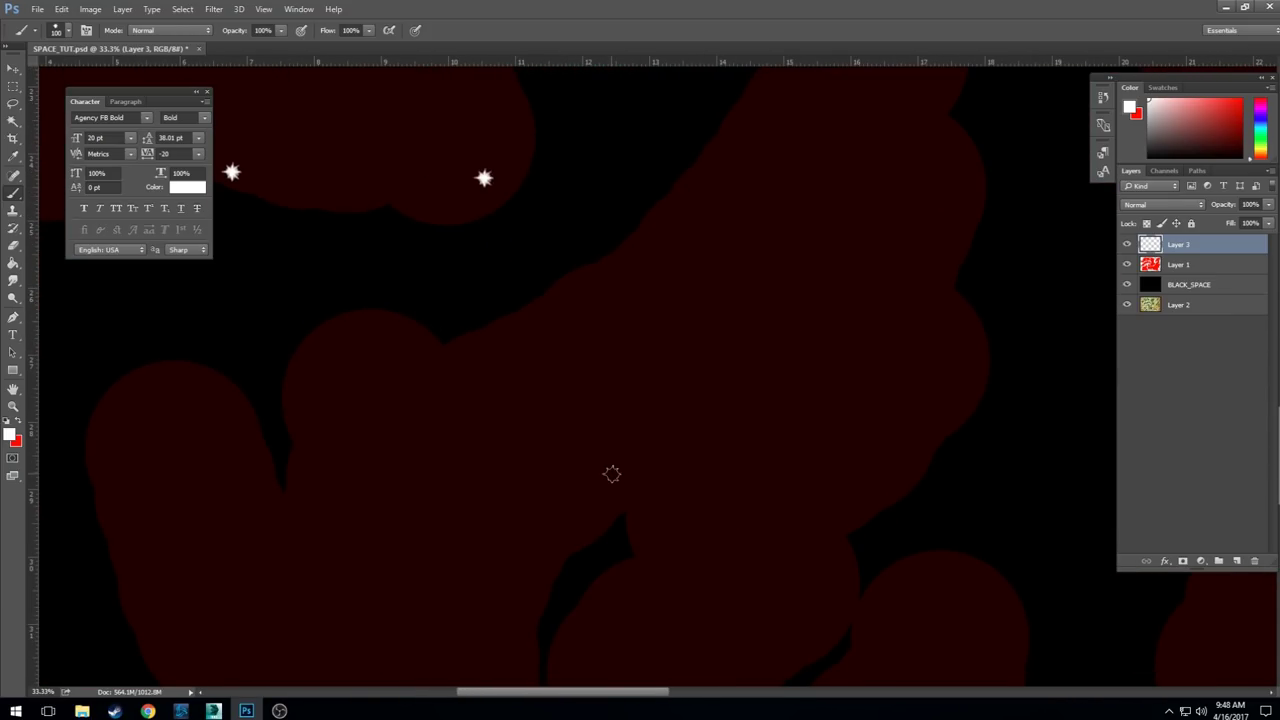
{"action": "left_click", "coordinate": [356, 373]}
{"action": "left_click", "coordinate": [600, 304]}
{"action": "left_click", "coordinate": [928, 170]}
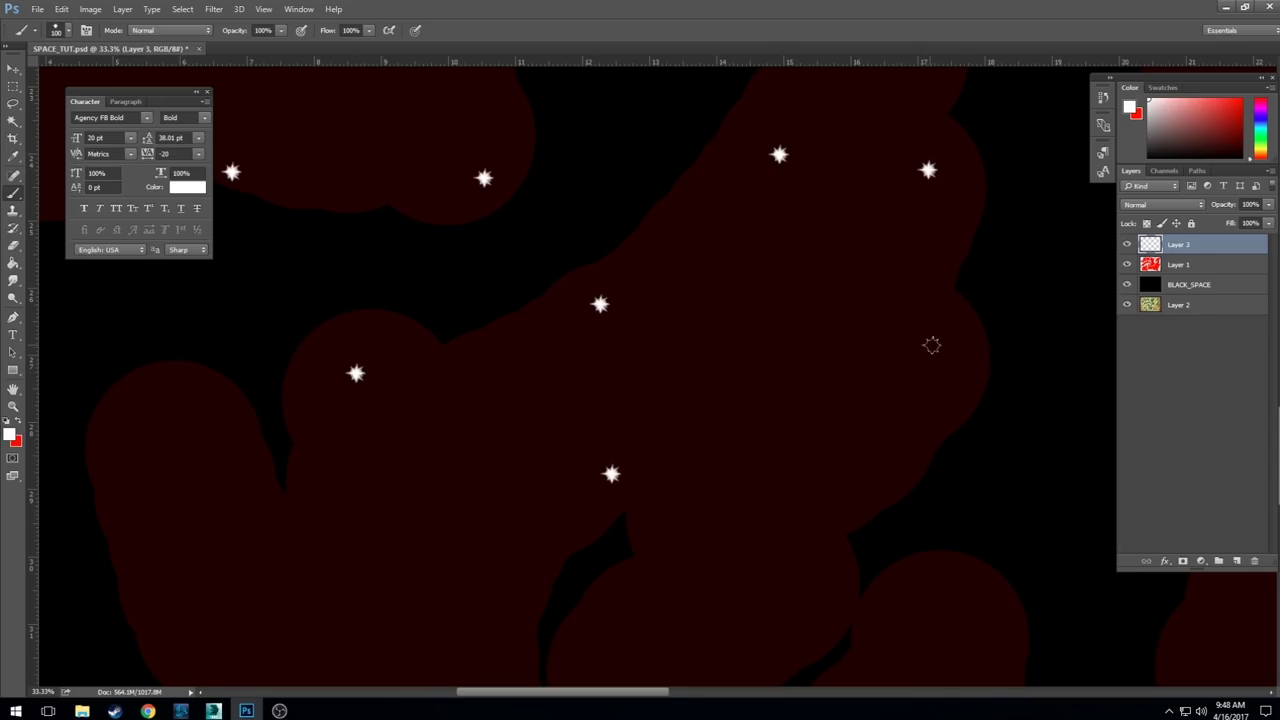
{"action": "left_click_drag", "start_coordinate": [834, 278], "coordinate": [800, 397]}
{"action": "left_click", "coordinate": [847, 187]}
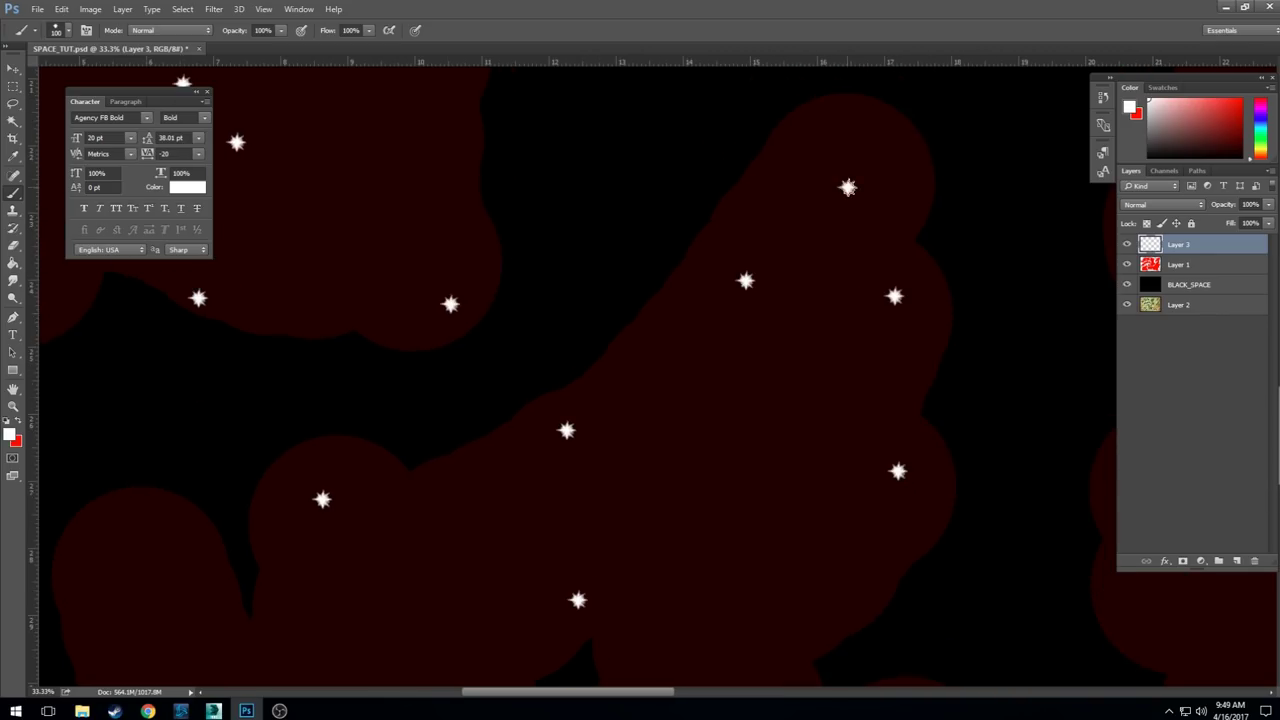
- Stamp five white stars on the southwestern landmass: one inside its eastern part, two down its southern lobe and two on its western arm
{"action": "left_click_drag", "start_coordinate": [700, 600], "coordinate": [694, 329]}
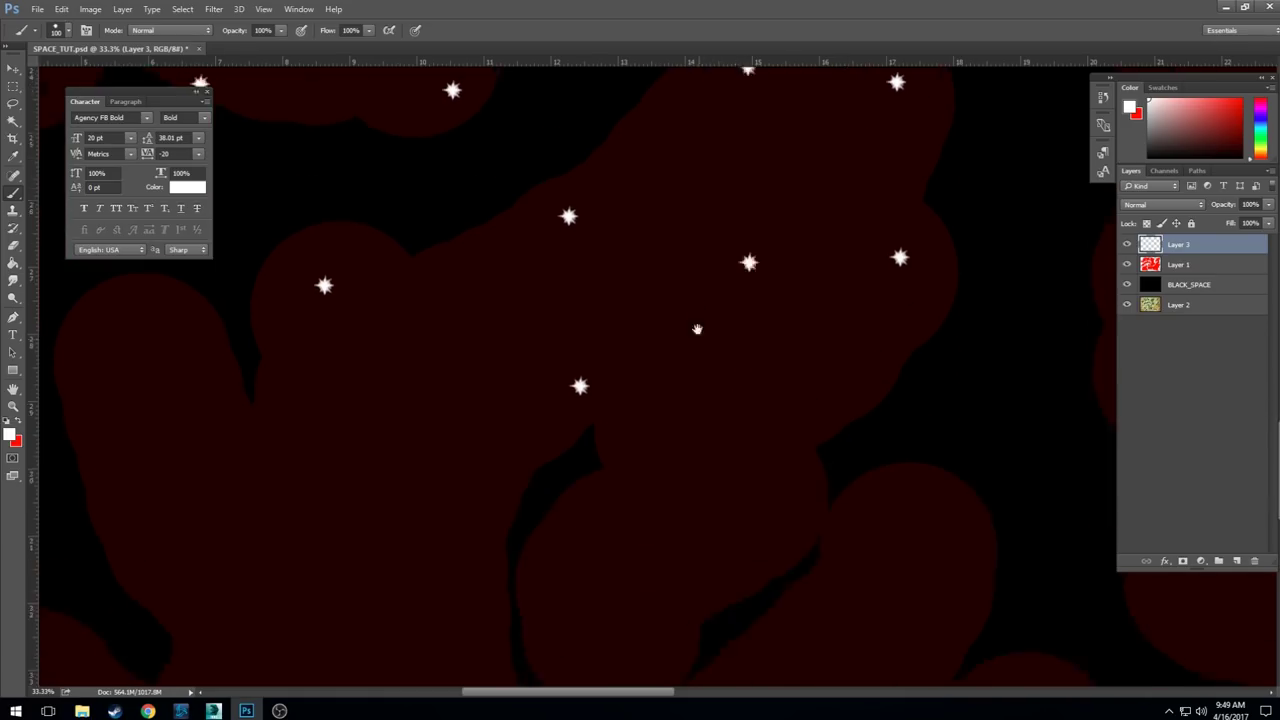
{"action": "left_click", "coordinate": [600, 533]}
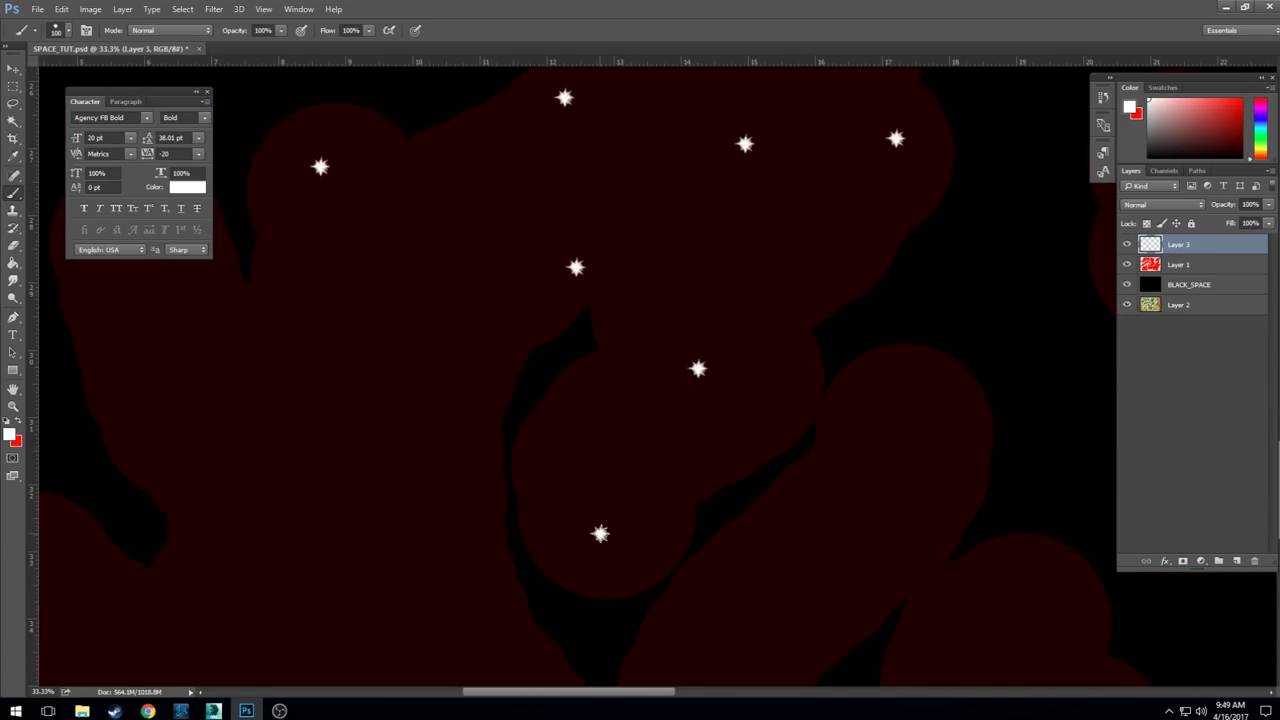
{"action": "left_click_drag", "start_coordinate": [233, 400], "coordinate": [477, 437]}
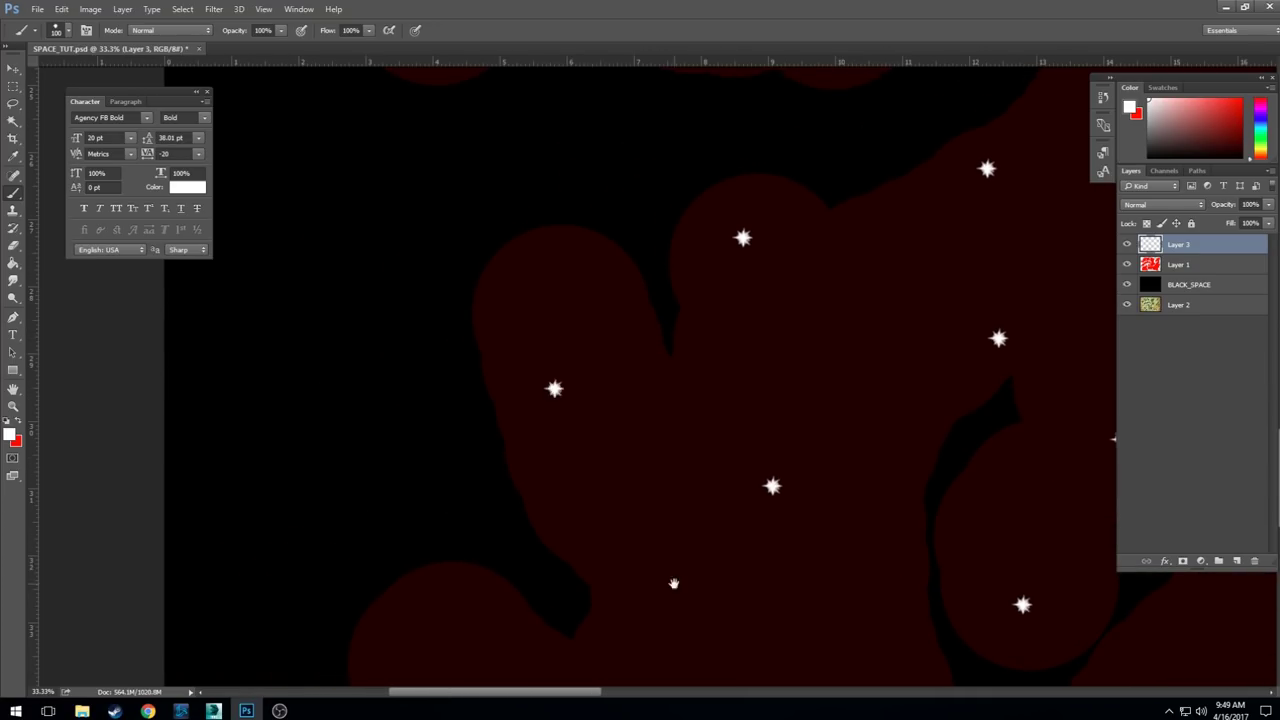
- Stamp seven white stars on the southwestern landmass's foot, with a pair in its western lobe and three clustered in its southeastern lobe
{"action": "left_click_drag", "start_coordinate": [673, 583], "coordinate": [552, 424]}
{"action": "left_click", "coordinate": [307, 406]}
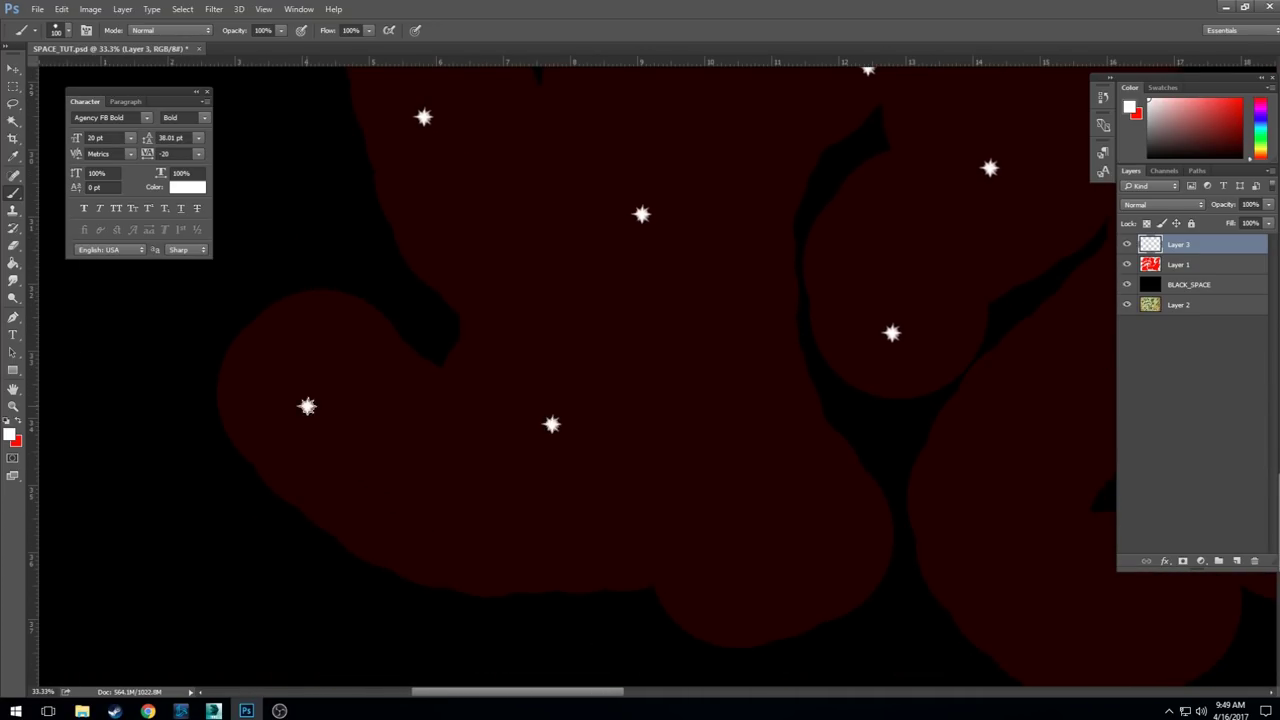
{"action": "left_click", "coordinate": [310, 445]}
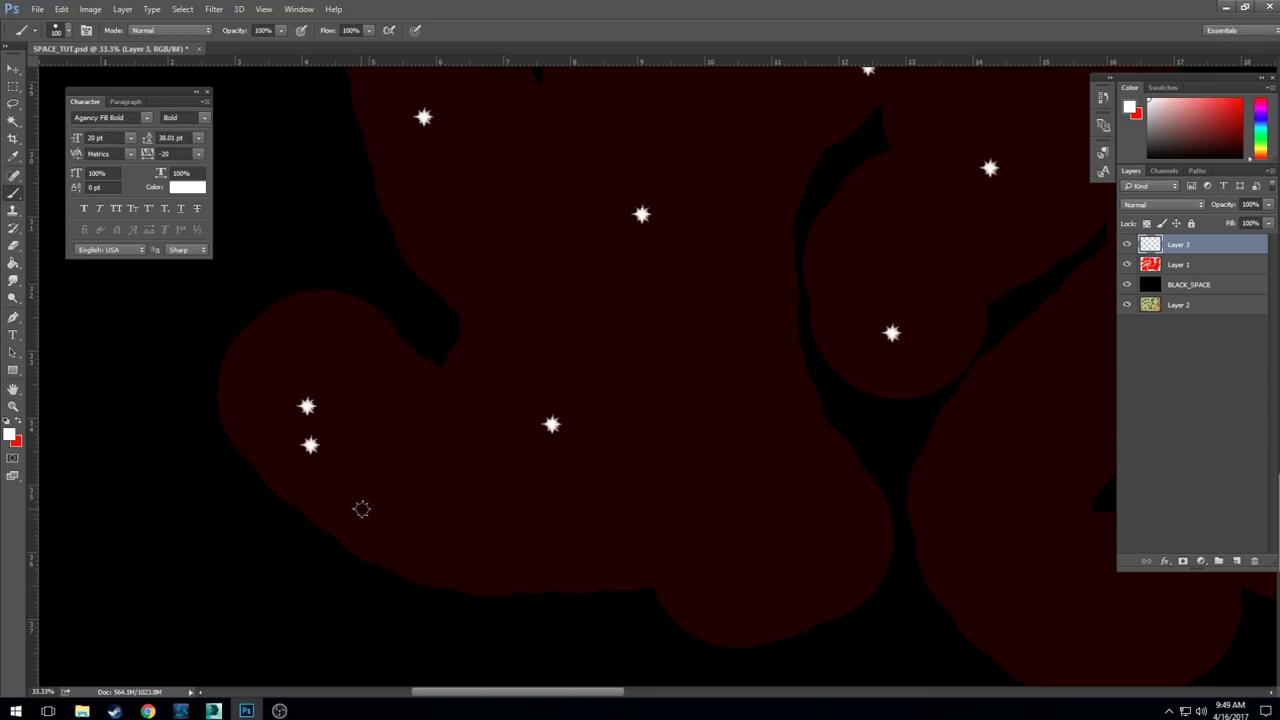
{"action": "left_click", "coordinate": [486, 564]}
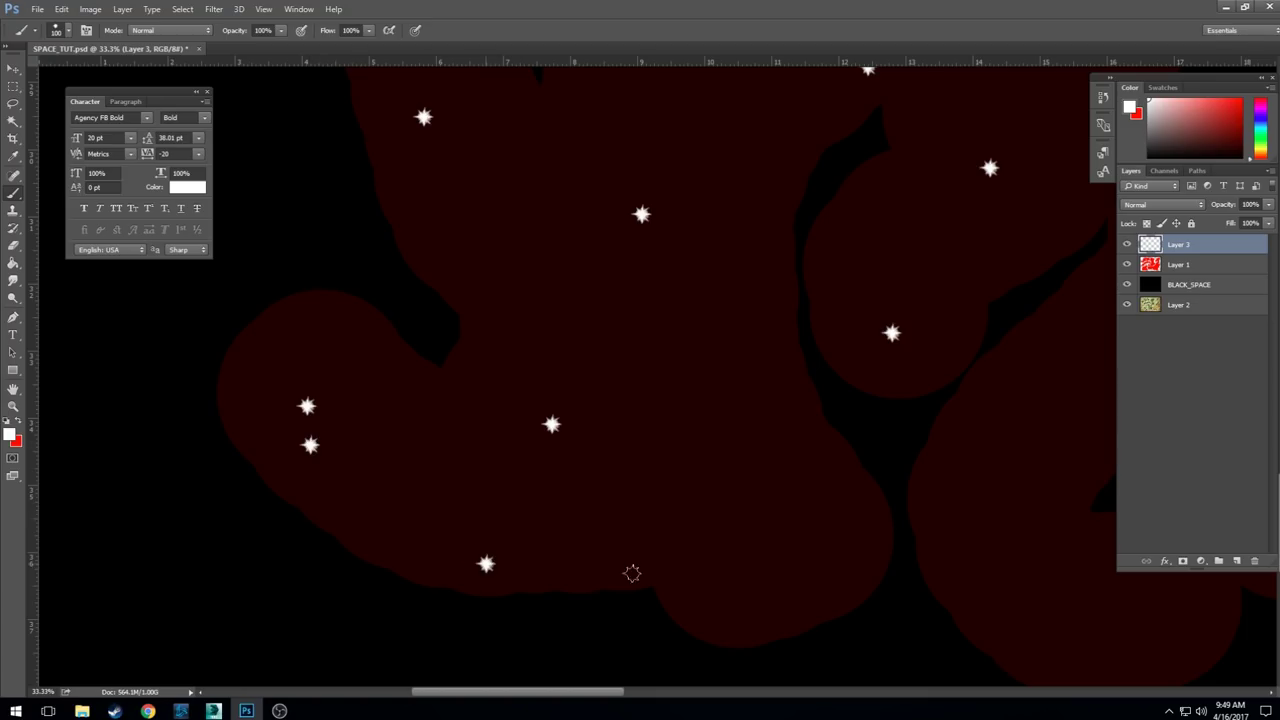
{"action": "left_click", "coordinate": [754, 581]}
- Stamp nine white stars along the neighboring hook-shaped landmass, with three clustered at its southern bend and three spread over its eastern lobes
{"action": "left_click_drag", "start_coordinate": [883, 431], "coordinate": [594, 417]}
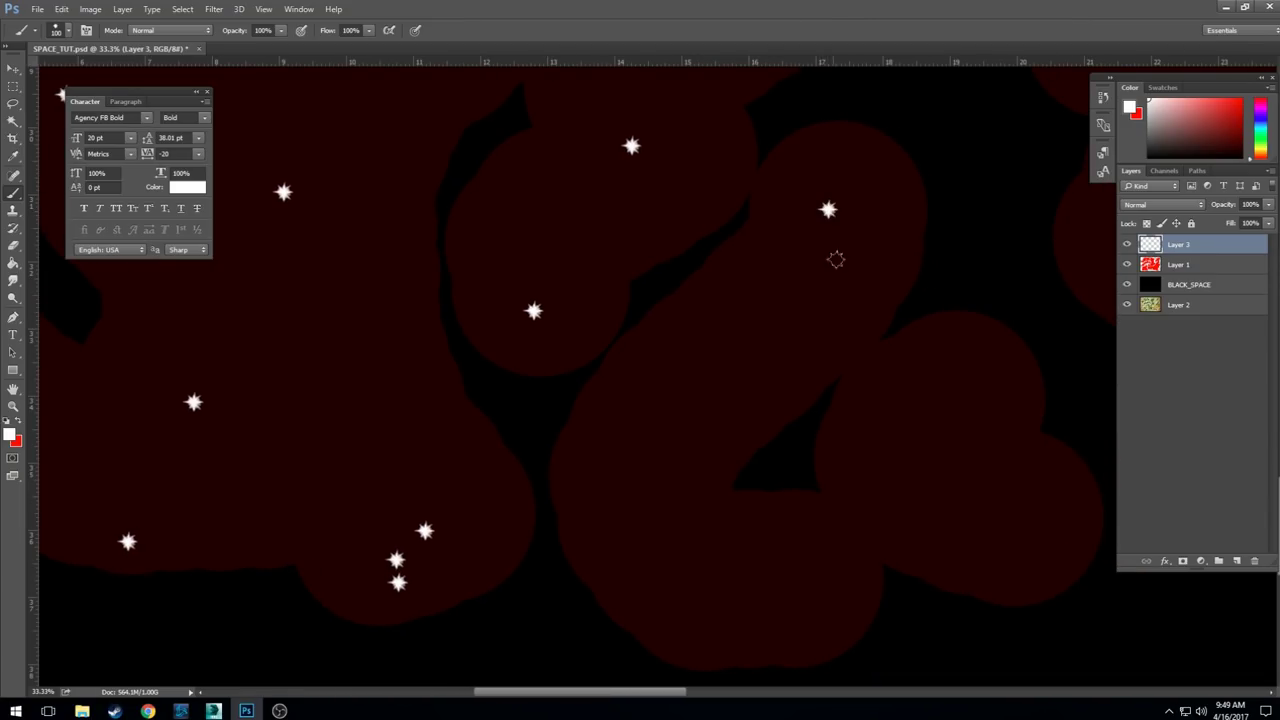
{"action": "left_click", "coordinate": [797, 365]}
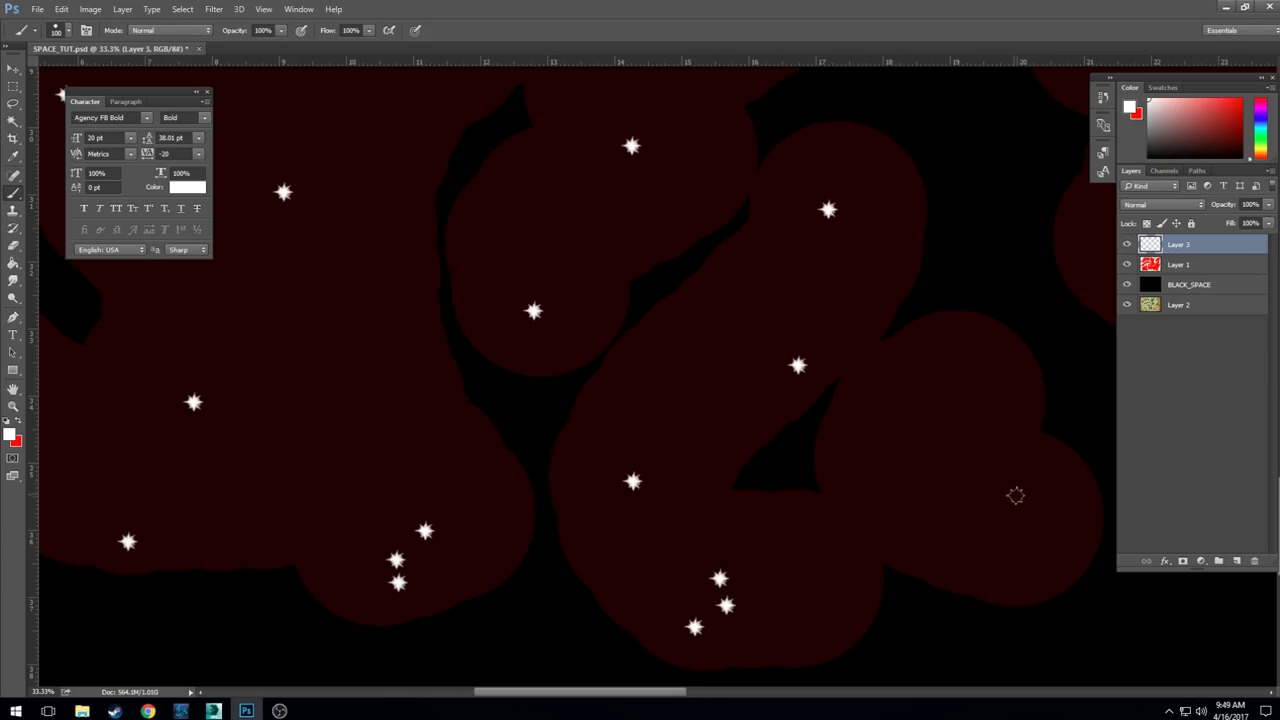
{"action": "left_click", "coordinate": [1027, 526]}
{"action": "left_click", "coordinate": [951, 387]}
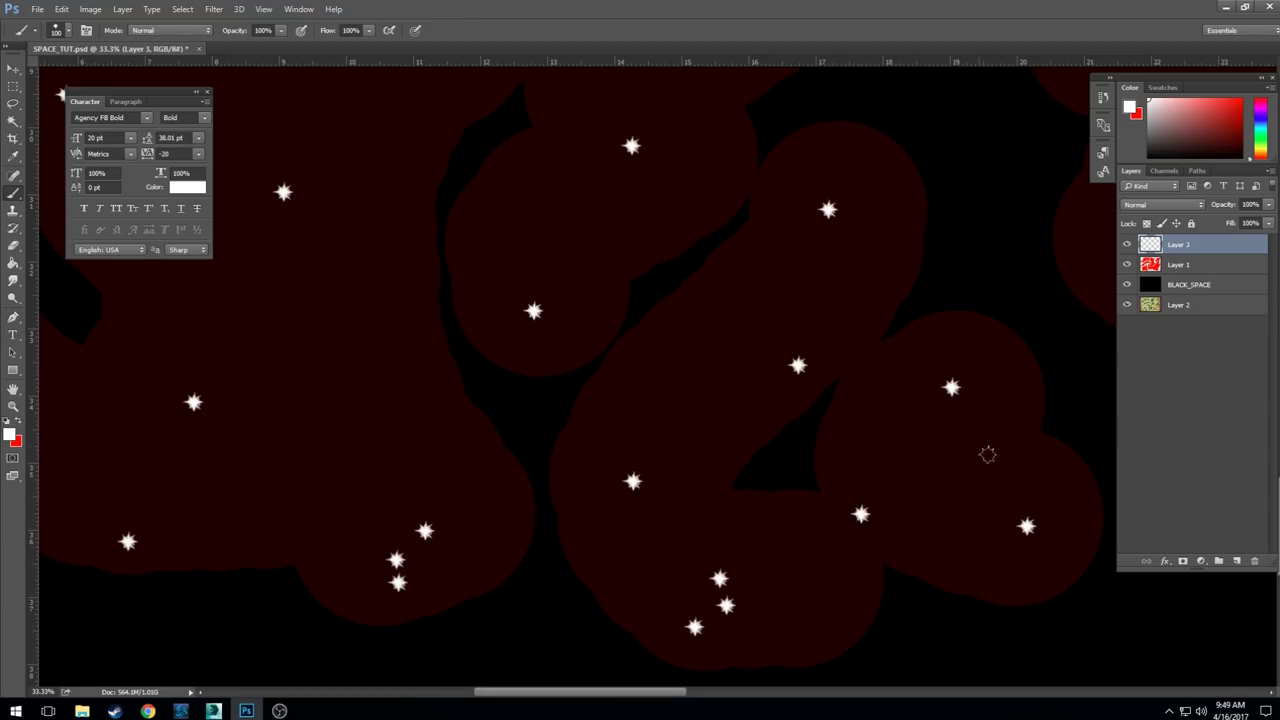
- Stamp ten white stars on the western part of the large southern landmass, with a tight trio inside and single stars in the outer lobes
{"action": "left_click_drag", "start_coordinate": [990, 404], "coordinate": [398, 479]}
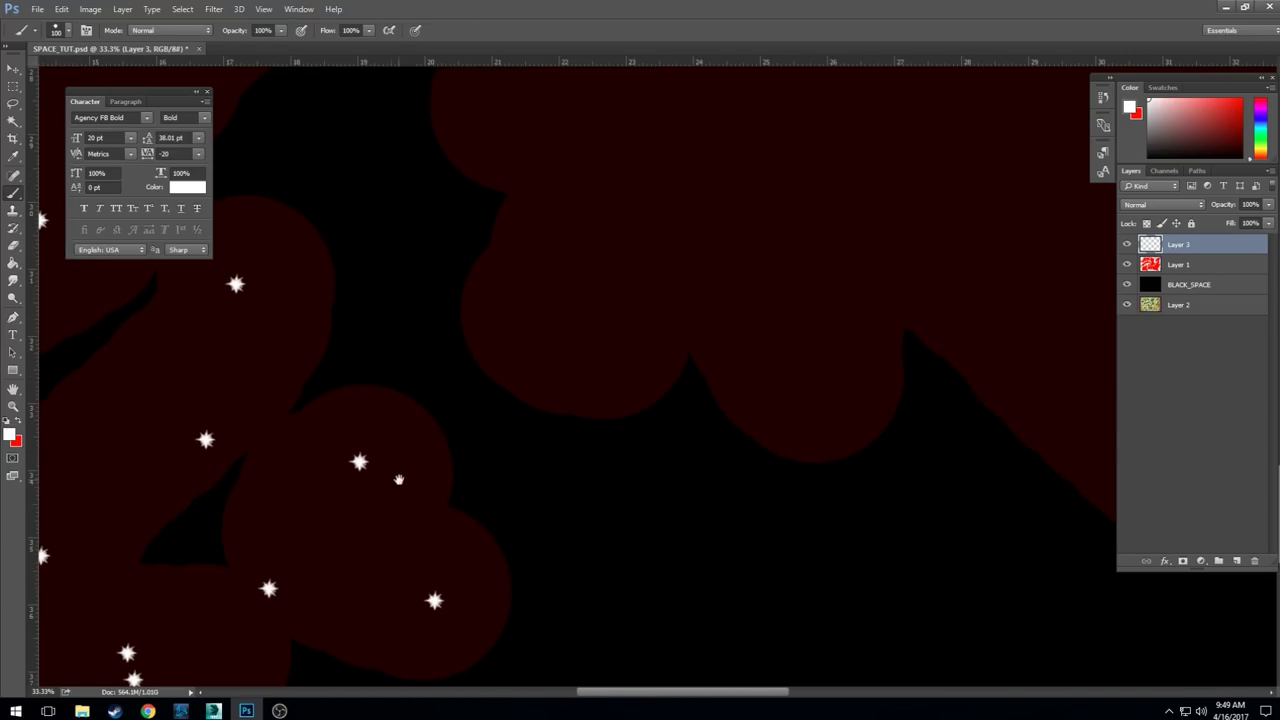
{"action": "left_click", "coordinate": [563, 325]}
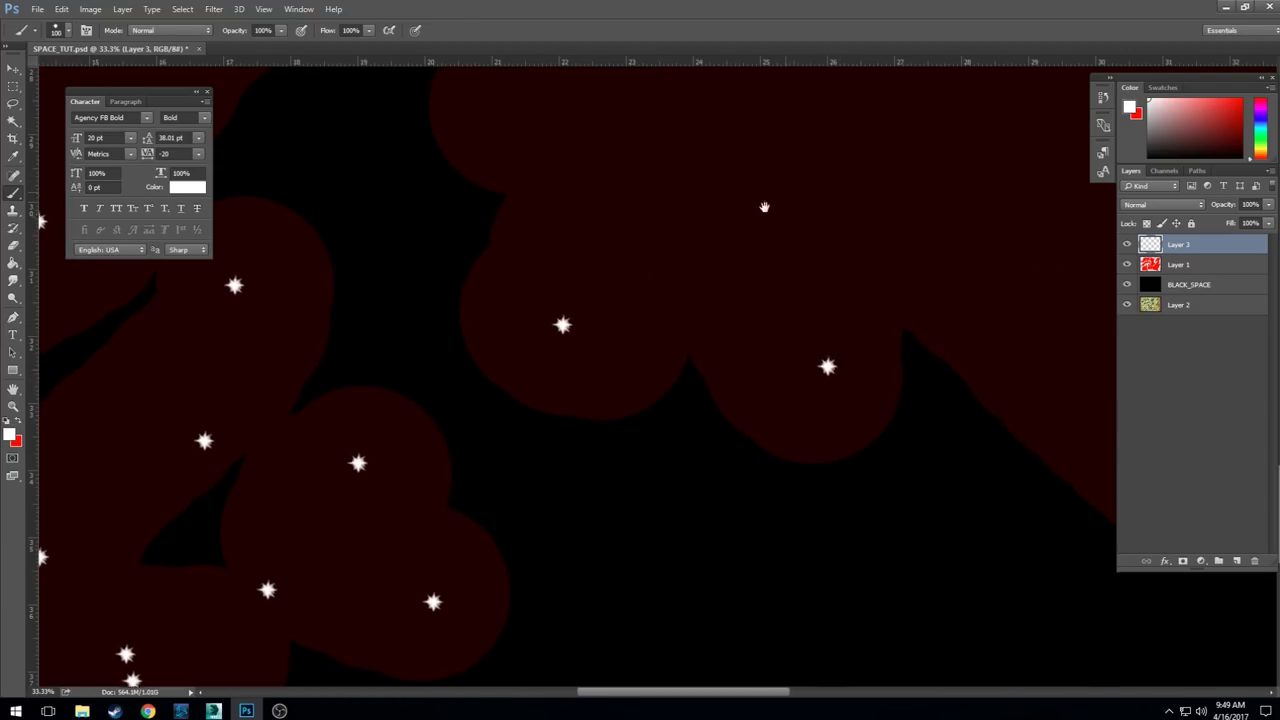
{"action": "left_click_drag", "start_coordinate": [763, 206], "coordinate": [631, 380]}
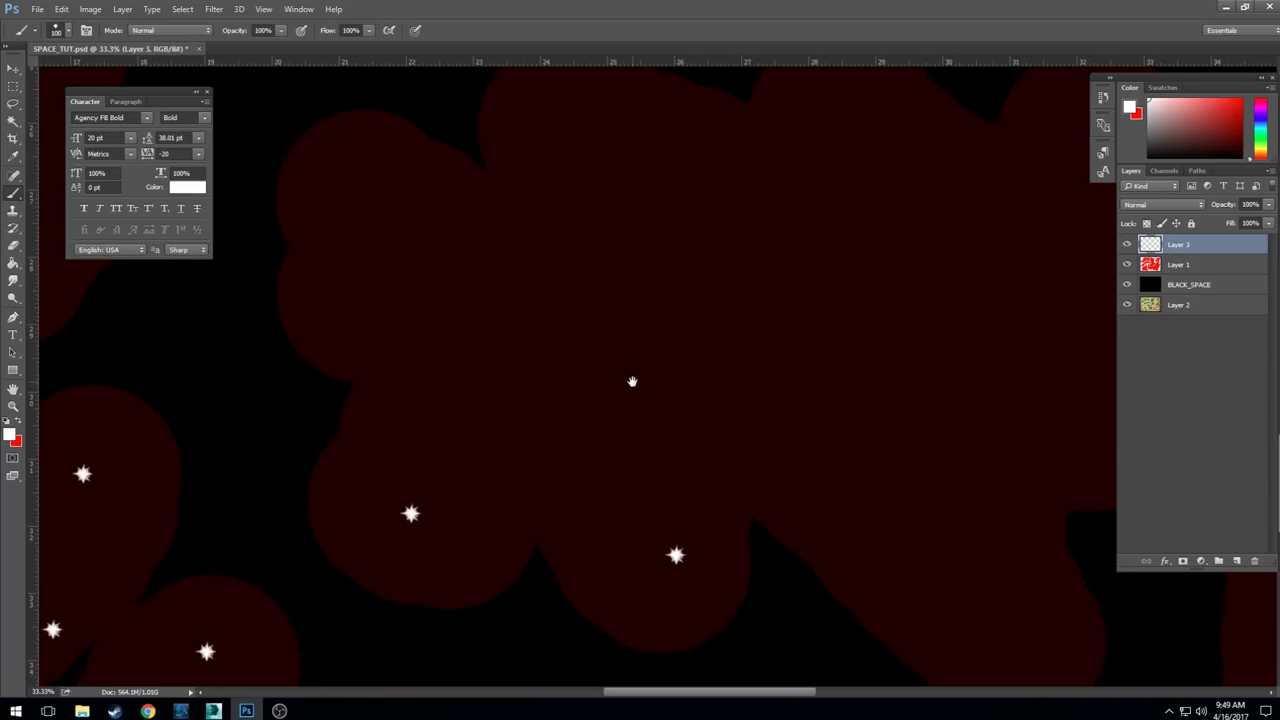
{"action": "left_click", "coordinate": [367, 180]}
{"action": "left_click", "coordinate": [638, 237]}
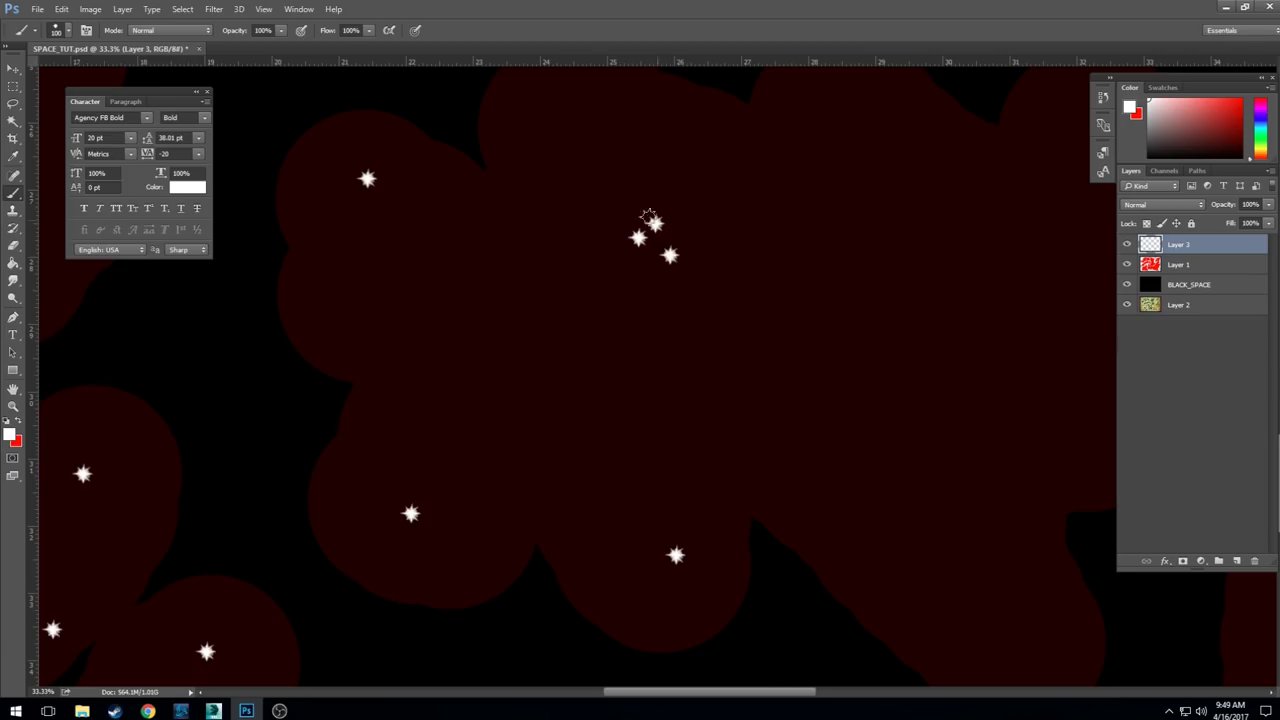
{"action": "left_click", "coordinate": [681, 337]}
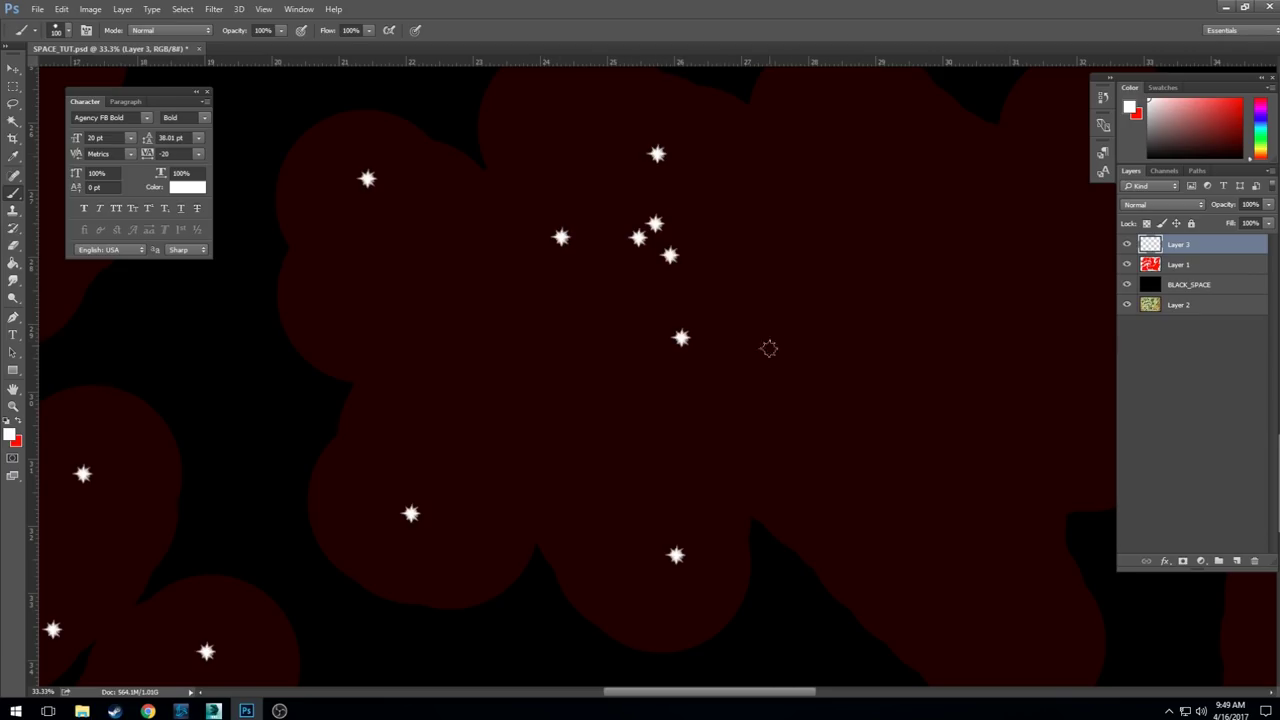
{"action": "left_click", "coordinate": [515, 413]}
- Stamp six white stars across the middle of the large southern landmass, including one in the lobe west of the black inlet
{"action": "left_click_drag", "start_coordinate": [897, 306], "coordinate": [605, 284]}
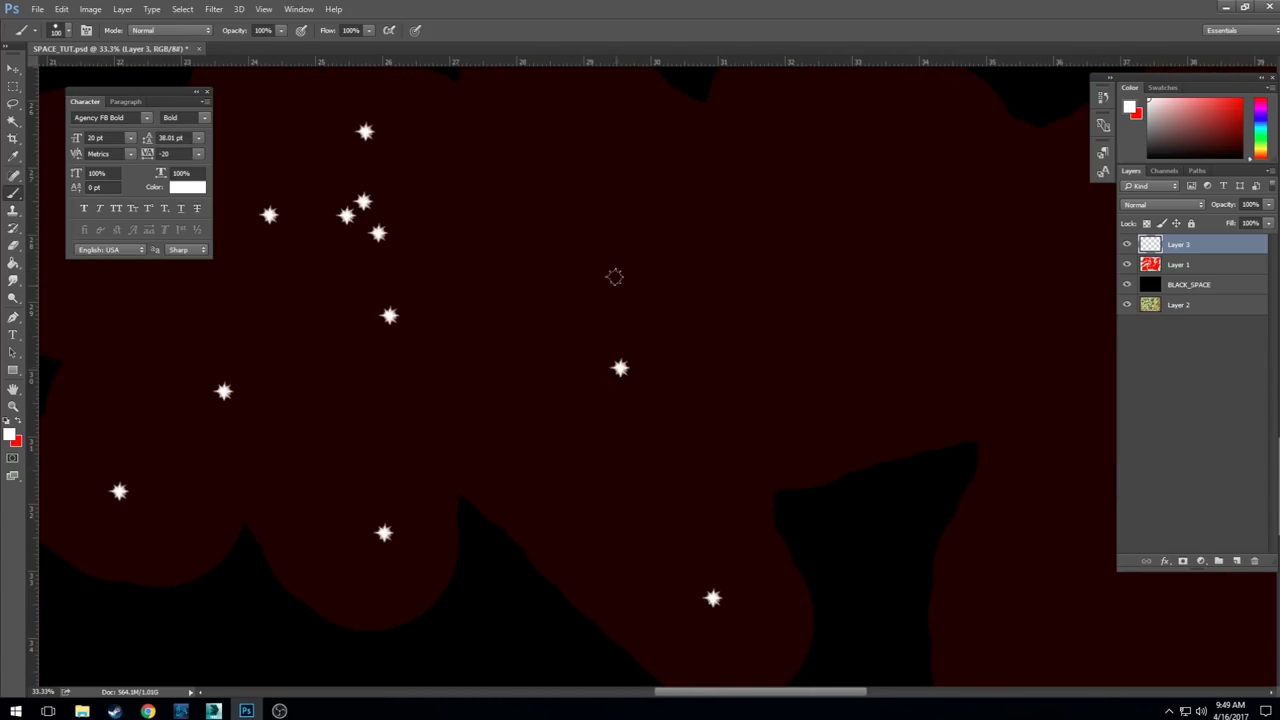
{"action": "mouse_move", "coordinate": [606, 160]}
{"action": "left_mouse_down"}
{"action": "mouse_move", "coordinate": [583, 257]}
{"action": "mouse_move", "coordinate": [547, 299]}
{"action": "left_mouse_up"}
{"action": "left_click", "coordinate": [549, 305]}
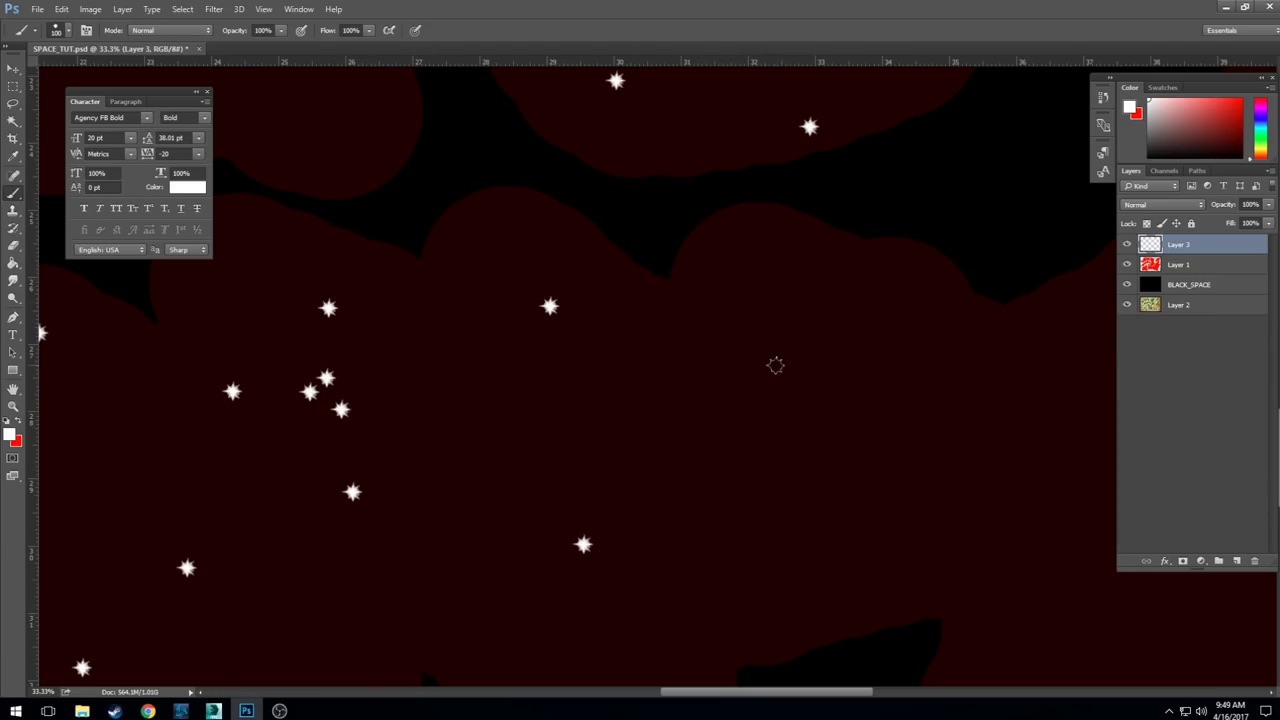
{"action": "left_click", "coordinate": [852, 470]}
- Stamp three white stars just east of the black inlet: one beside its tip and two in the southern lobes
{"action": "mouse_move", "coordinate": [932, 558]}
{"action": "left_mouse_down"}
{"action": "mouse_move", "coordinate": [631, 334]}
{"action": "mouse_move", "coordinate": [462, 255]}
{"action": "left_mouse_up"}
{"action": "left_click", "coordinate": [536, 343]}
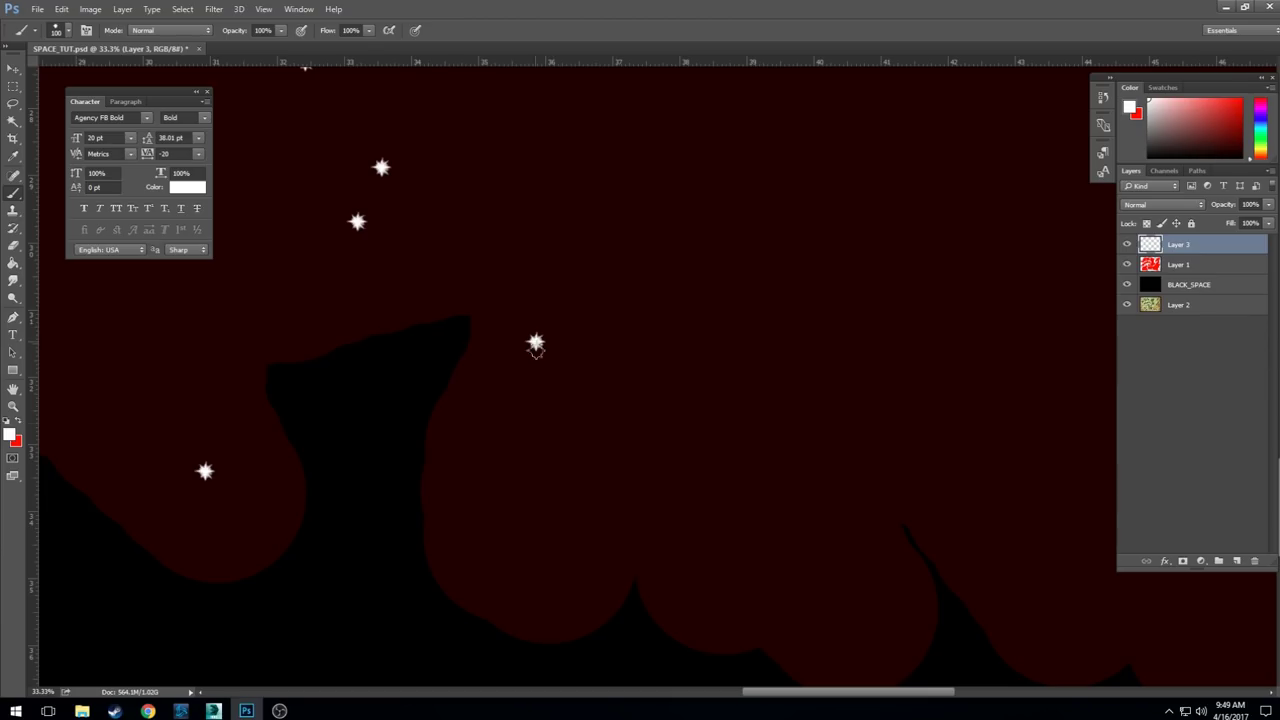
{"action": "left_click", "coordinate": [544, 560]}
{"action": "left_click", "coordinate": [825, 586]}
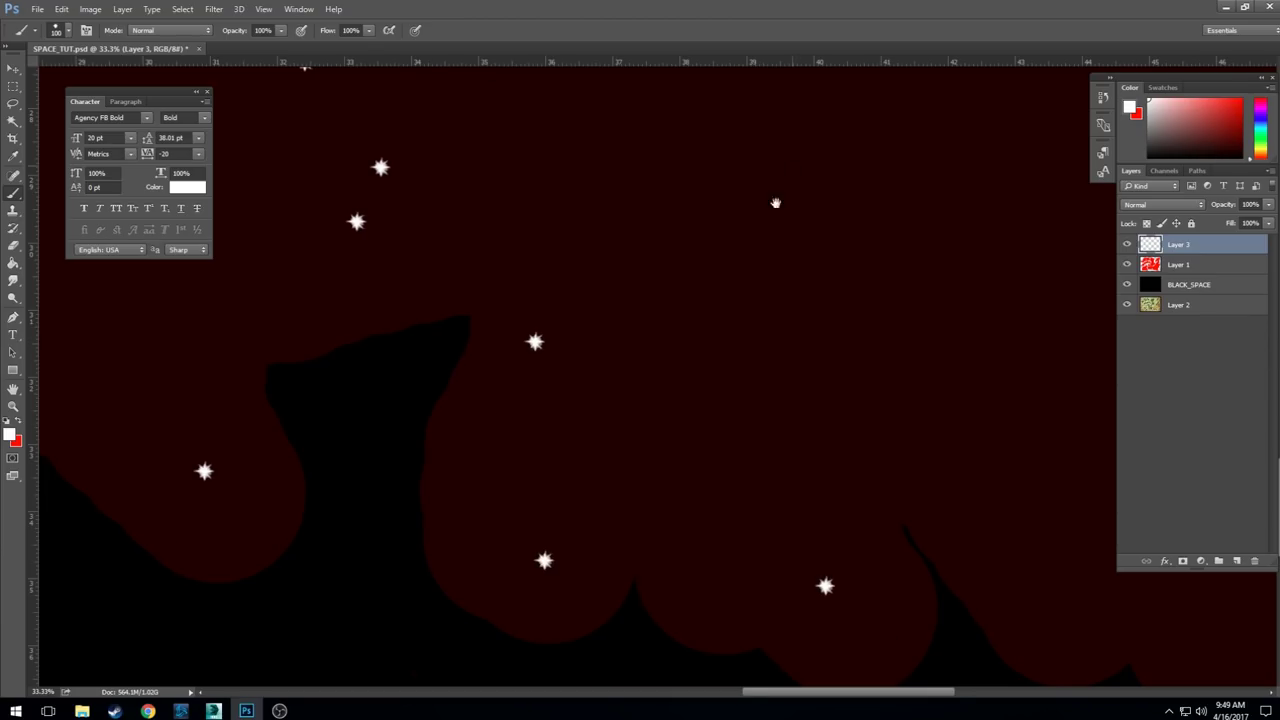
- Stamp five scattered white stars on the large southern landmass, northeast of the inlet and up along its northwestern edge
{"action": "left_click_drag", "start_coordinate": [775, 203], "coordinate": [726, 363]}
{"action": "left_click", "coordinate": [627, 253]}
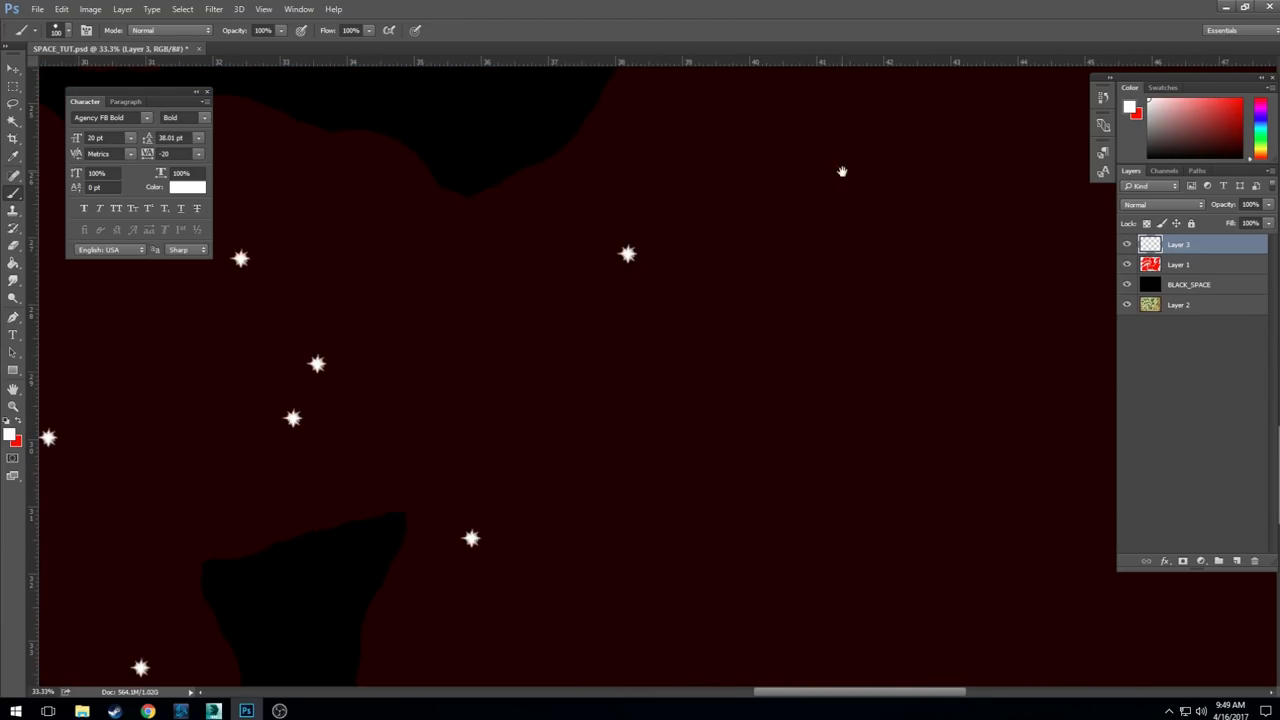
{"action": "left_click_drag", "start_coordinate": [842, 172], "coordinate": [684, 398]}
{"action": "left_click", "coordinate": [663, 166]}
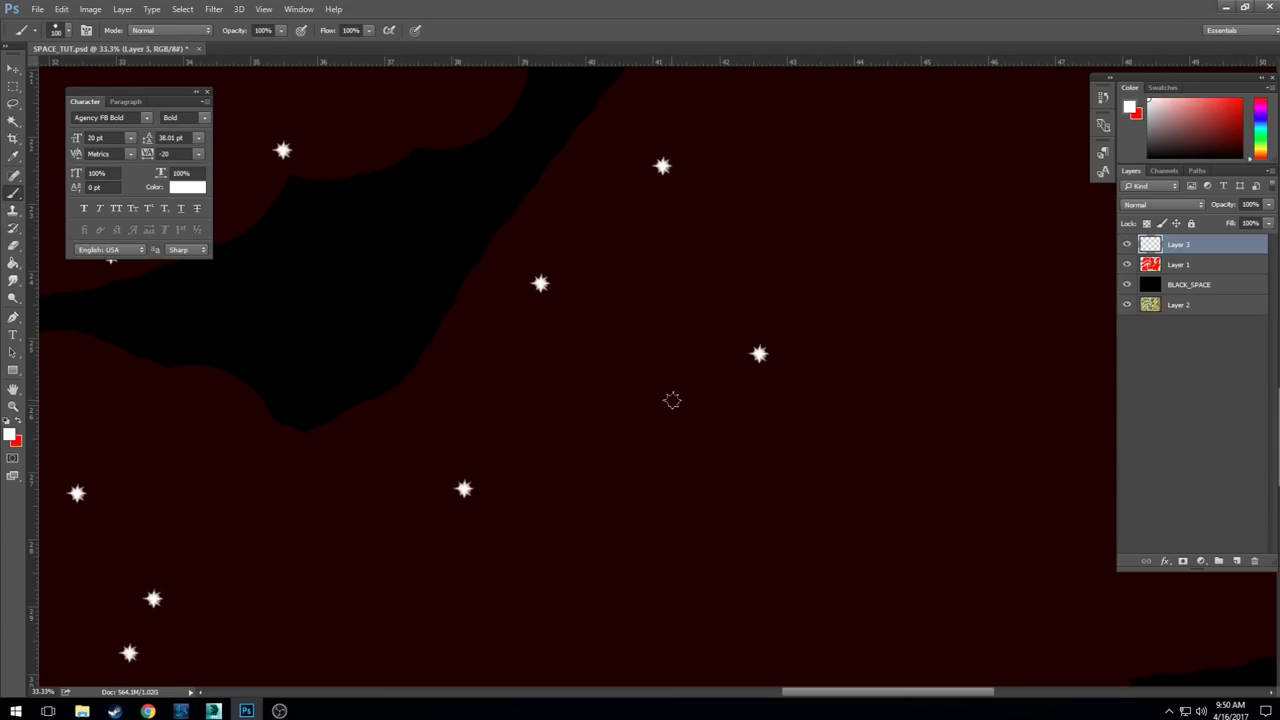
{"action": "left_click_drag", "start_coordinate": [808, 423], "coordinate": [743, 226]}
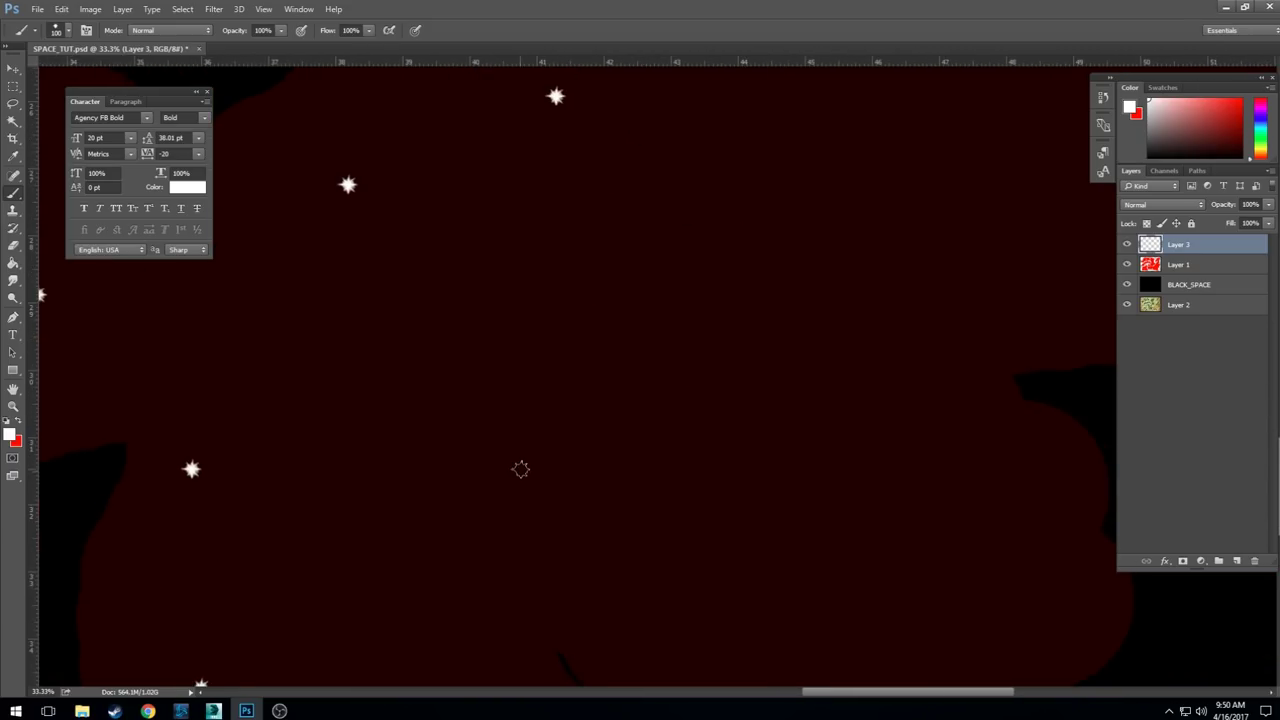
- Stamp seven white stars on the large southern landmass: one inside, three along its southern edge and three in its southeastern lobe
{"action": "left_click_drag", "start_coordinate": [520, 469], "coordinate": [589, 334]}
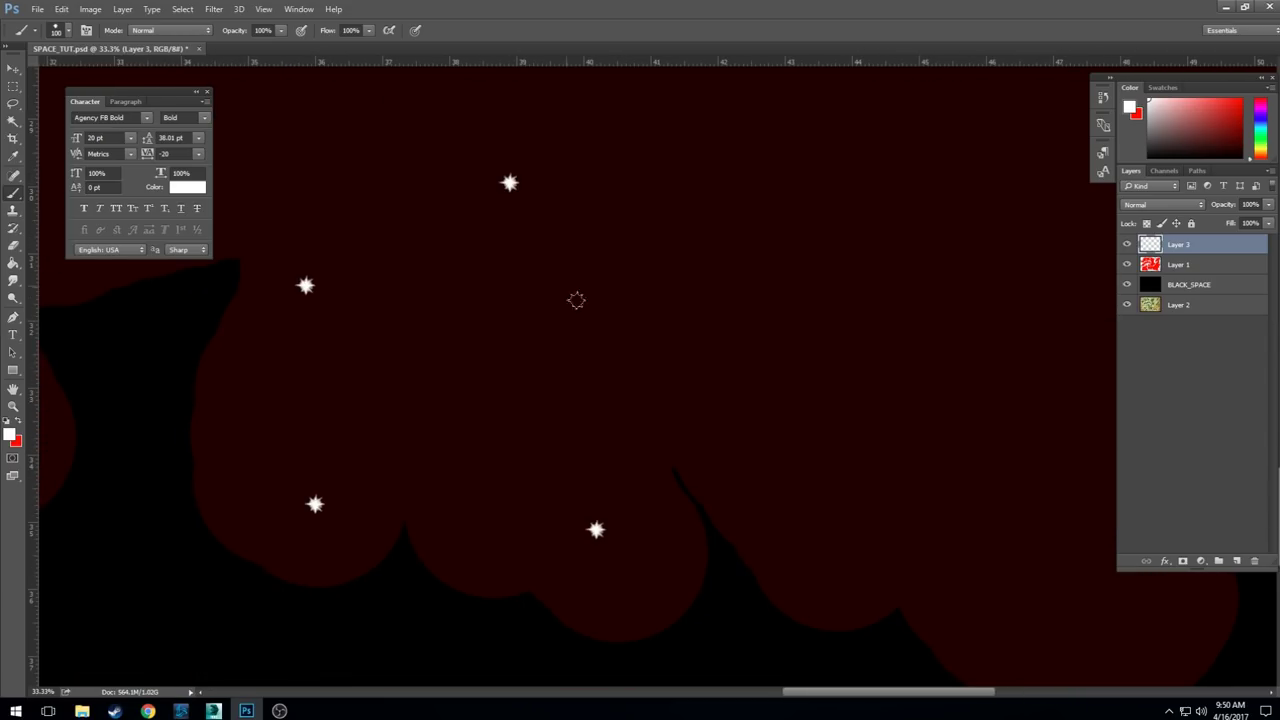
{"action": "left_click", "coordinate": [745, 473]}
{"action": "left_click", "coordinate": [848, 575]}
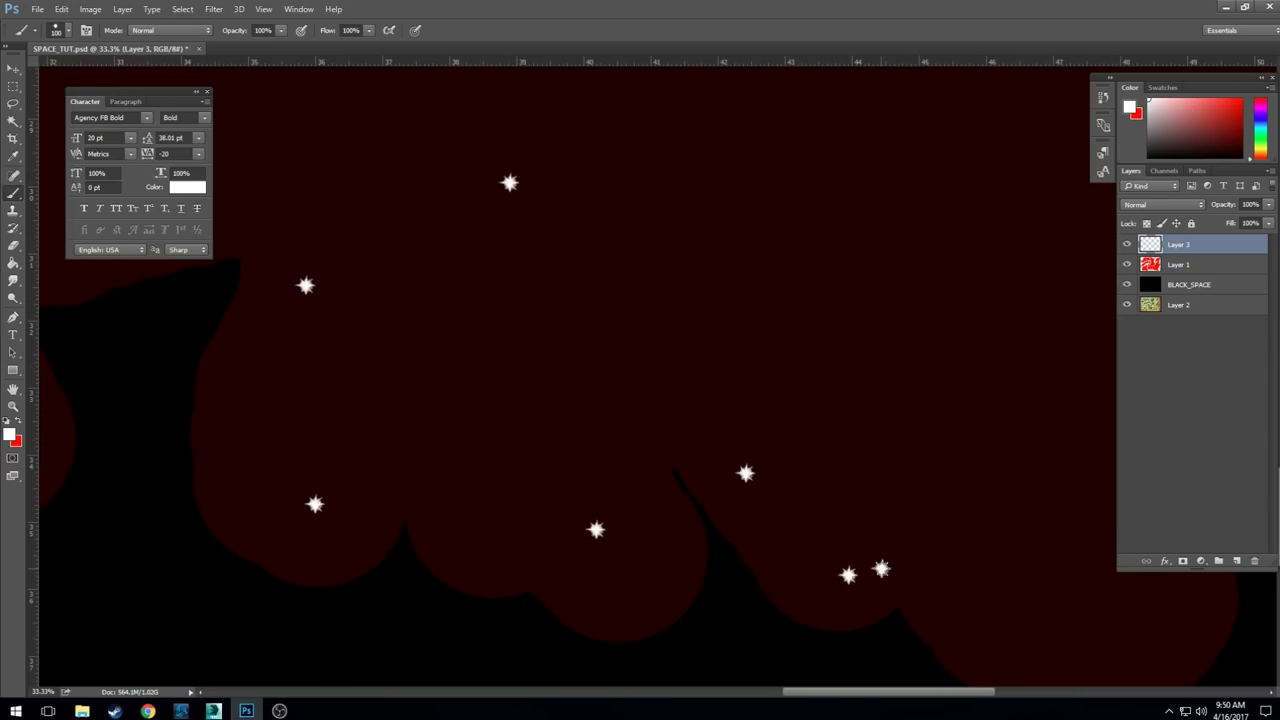
{"action": "left_click_drag", "start_coordinate": [1000, 537], "coordinate": [660, 403]}
{"action": "left_click", "coordinate": [810, 396]}
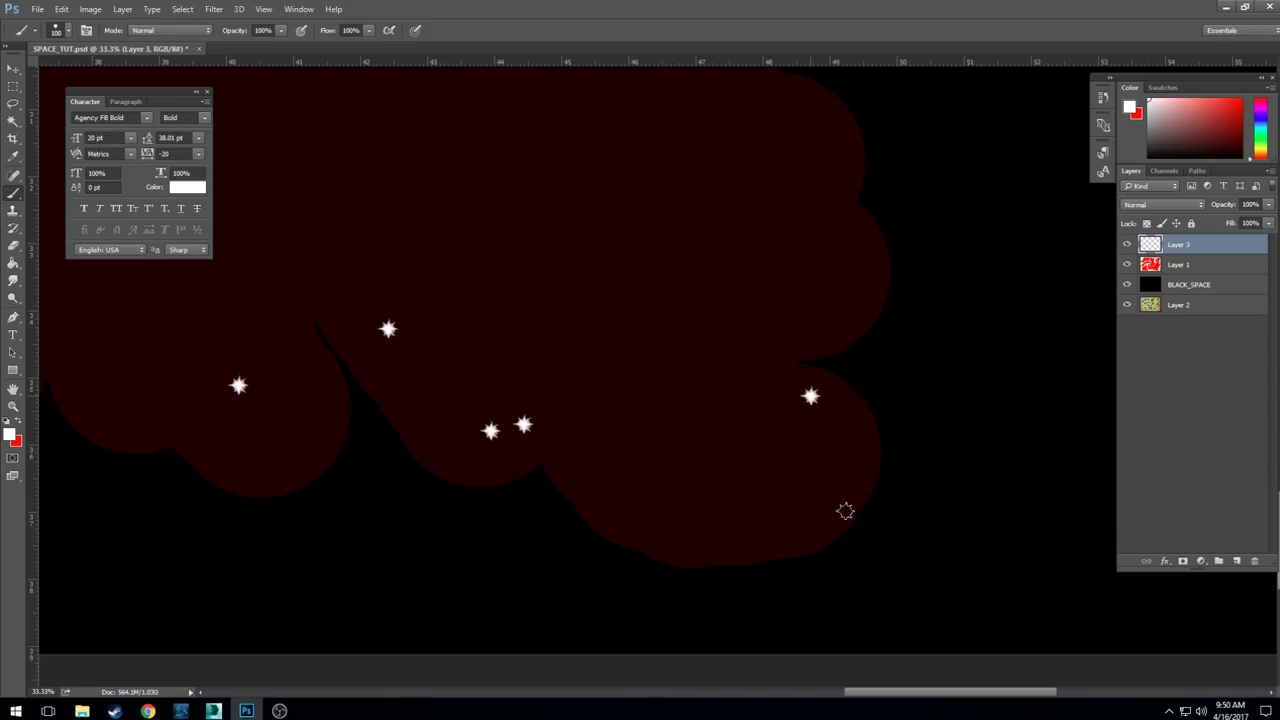
{"action": "left_click", "coordinate": [796, 510]}
{"action": "left_click", "coordinate": [694, 511]}
- Stamp six white stars on the large southern landmass: two in its eastern lobes, one farther inland and three clustered near its center
{"action": "left_click_drag", "start_coordinate": [632, 216], "coordinate": [631, 417]}
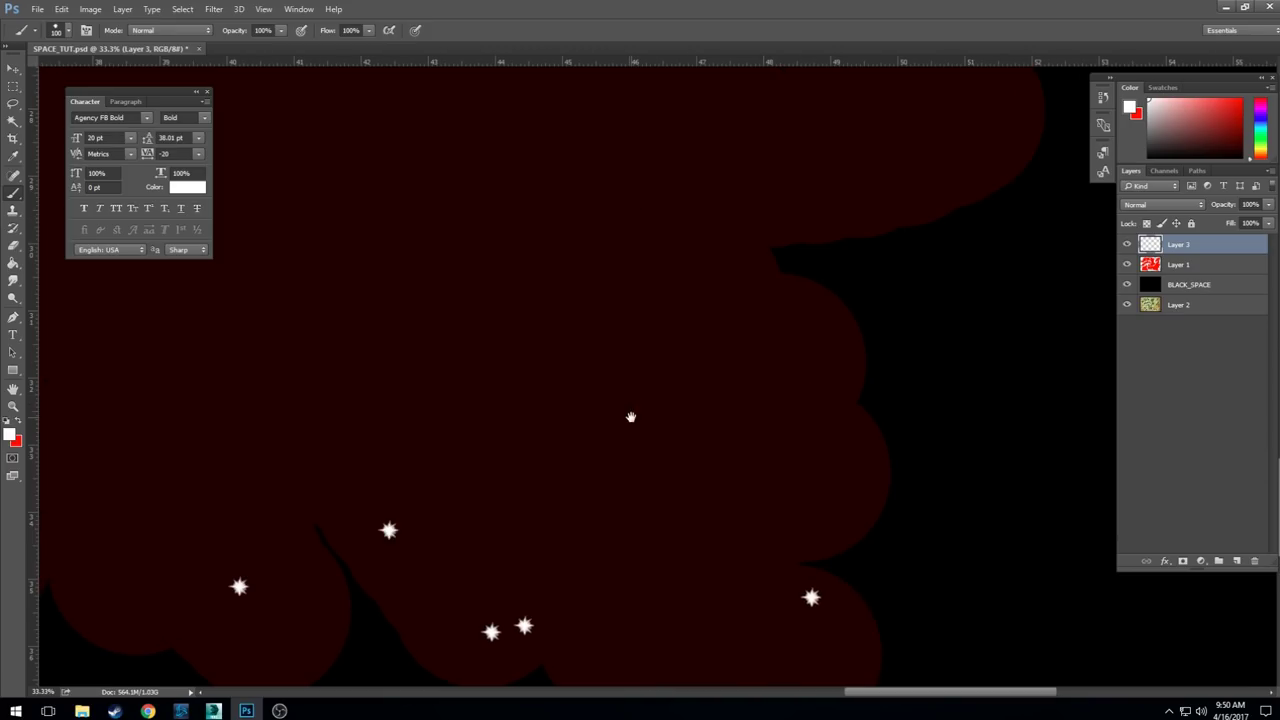
{"action": "left_click", "coordinate": [761, 375]}
{"action": "left_click_drag", "start_coordinate": [496, 200], "coordinate": [676, 364]}
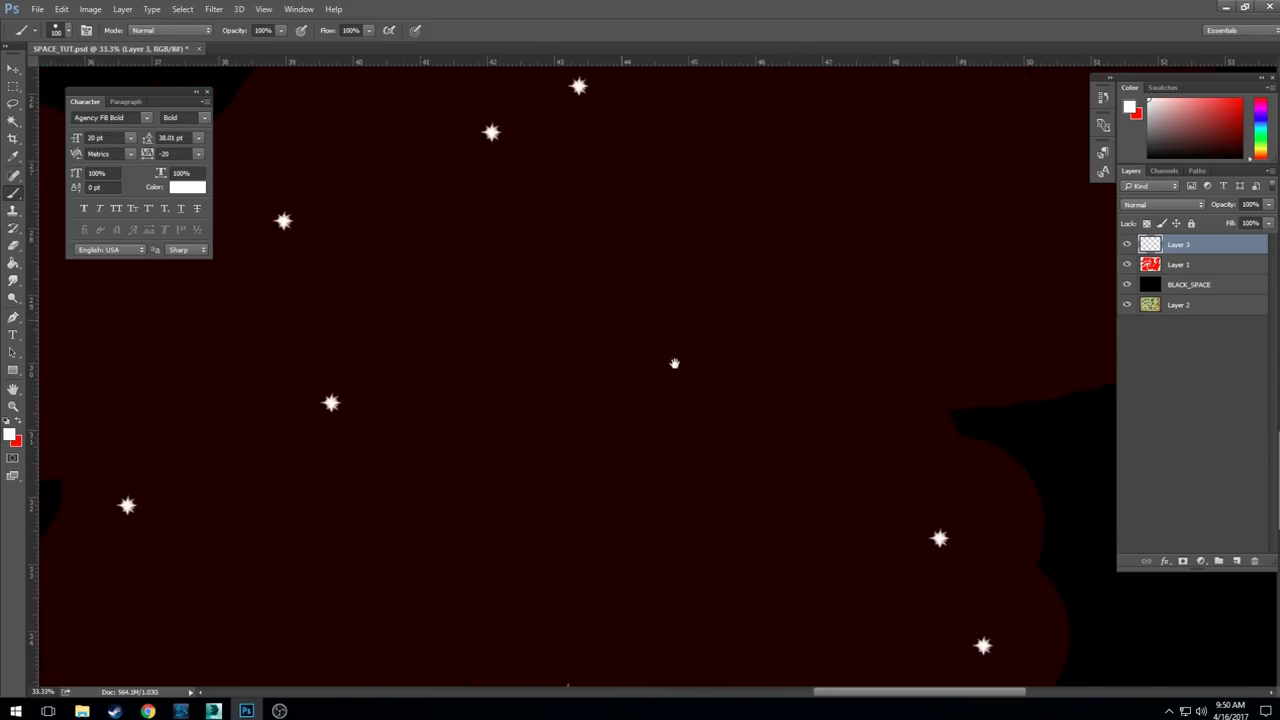
{"action": "left_click", "coordinate": [583, 330]}
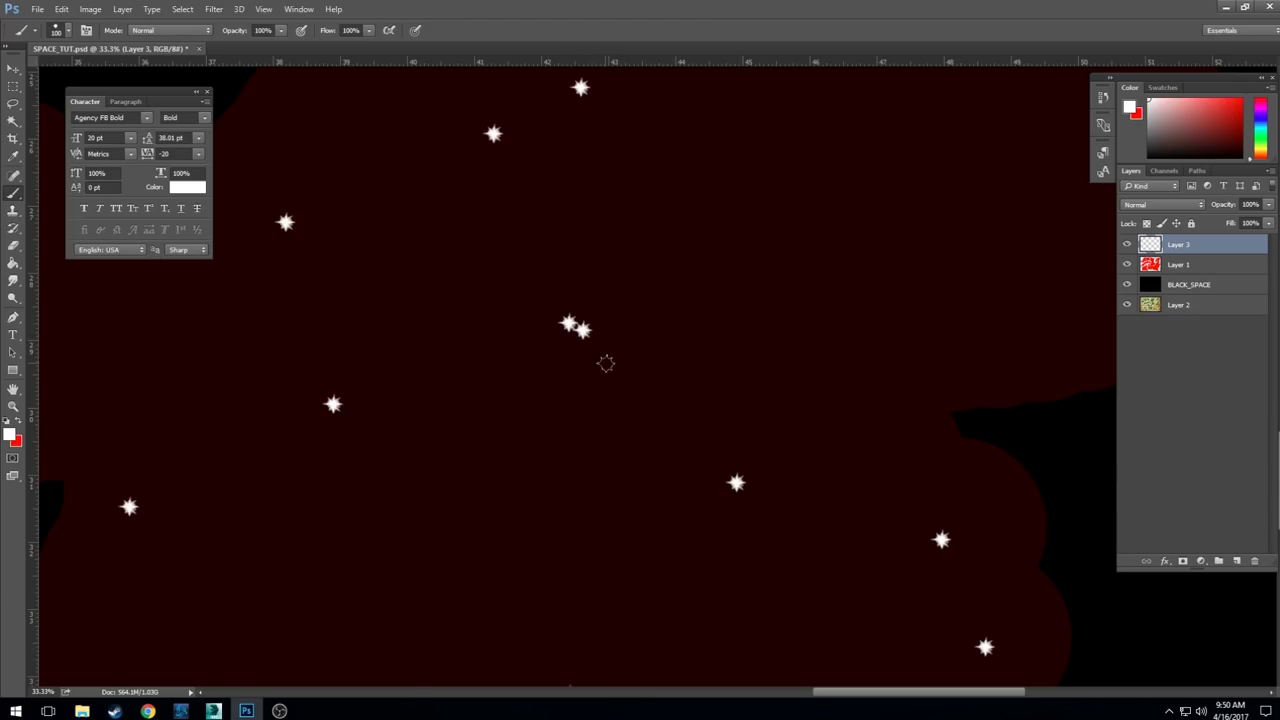
{"action": "left_click", "coordinate": [579, 380]}
- Stamp five widely spaced white stars over the large landmass's eastern side, from its eastern lobes into the northern interior
{"action": "left_click_drag", "start_coordinate": [843, 274], "coordinate": [625, 398]}
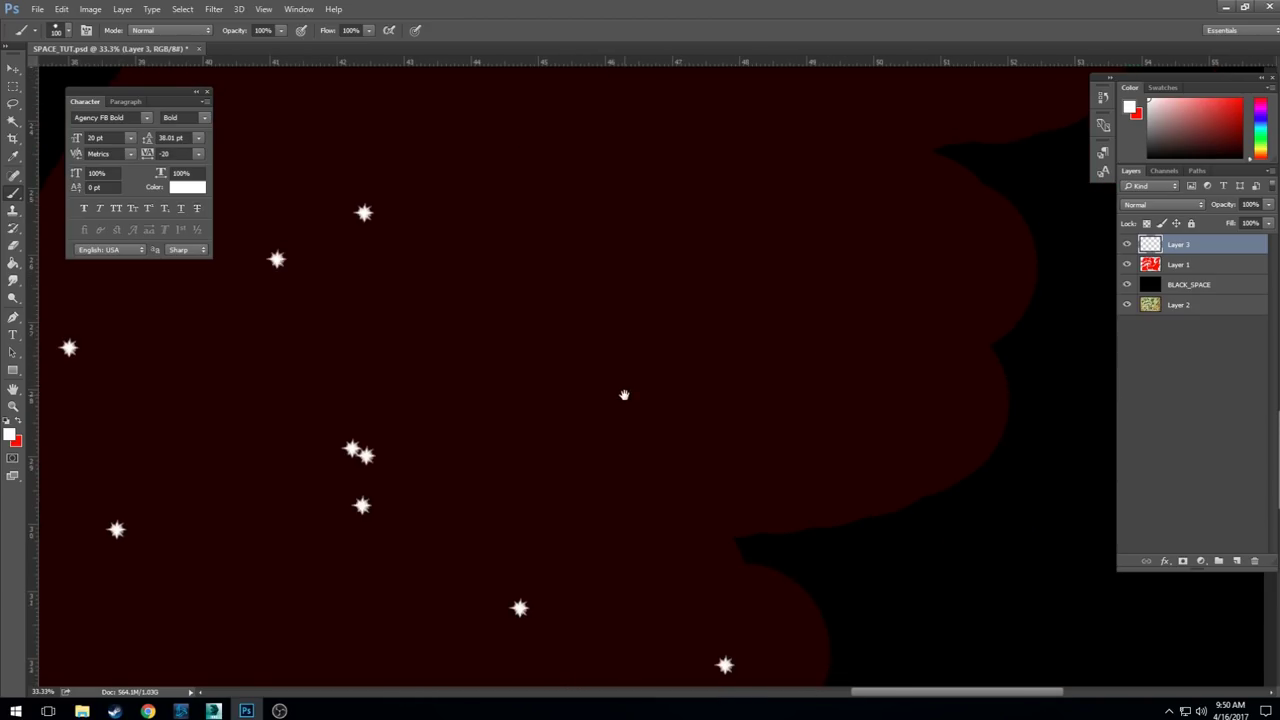
{"action": "left_click", "coordinate": [763, 428]}
{"action": "left_click", "coordinate": [888, 396]}
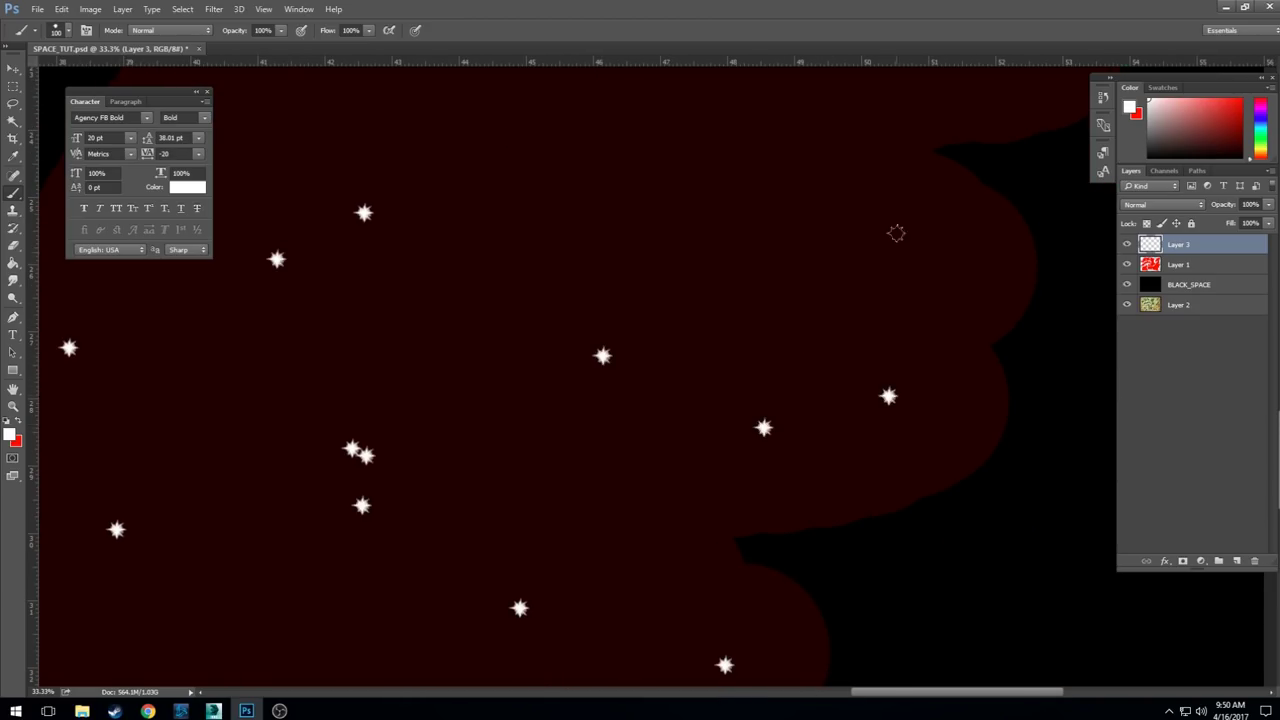
{"action": "left_click_drag", "start_coordinate": [686, 165], "coordinate": [660, 391]}
{"action": "left_click", "coordinate": [625, 349]}
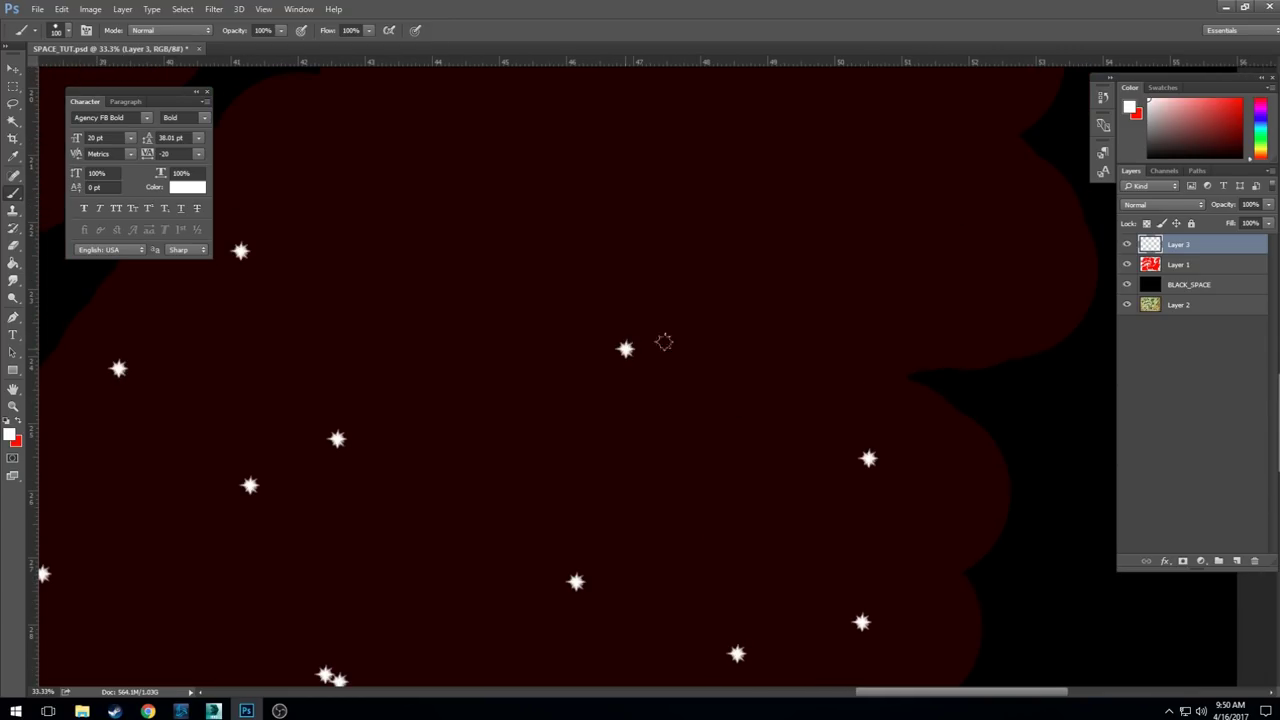
- Stamp three widely spaced white stars across the northern part of the large southern landmass, from its eastern lobe to its northwestern side
{"action": "left_click", "coordinate": [946, 257]}
{"action": "left_click_drag", "start_coordinate": [662, 164], "coordinate": [735, 359]}
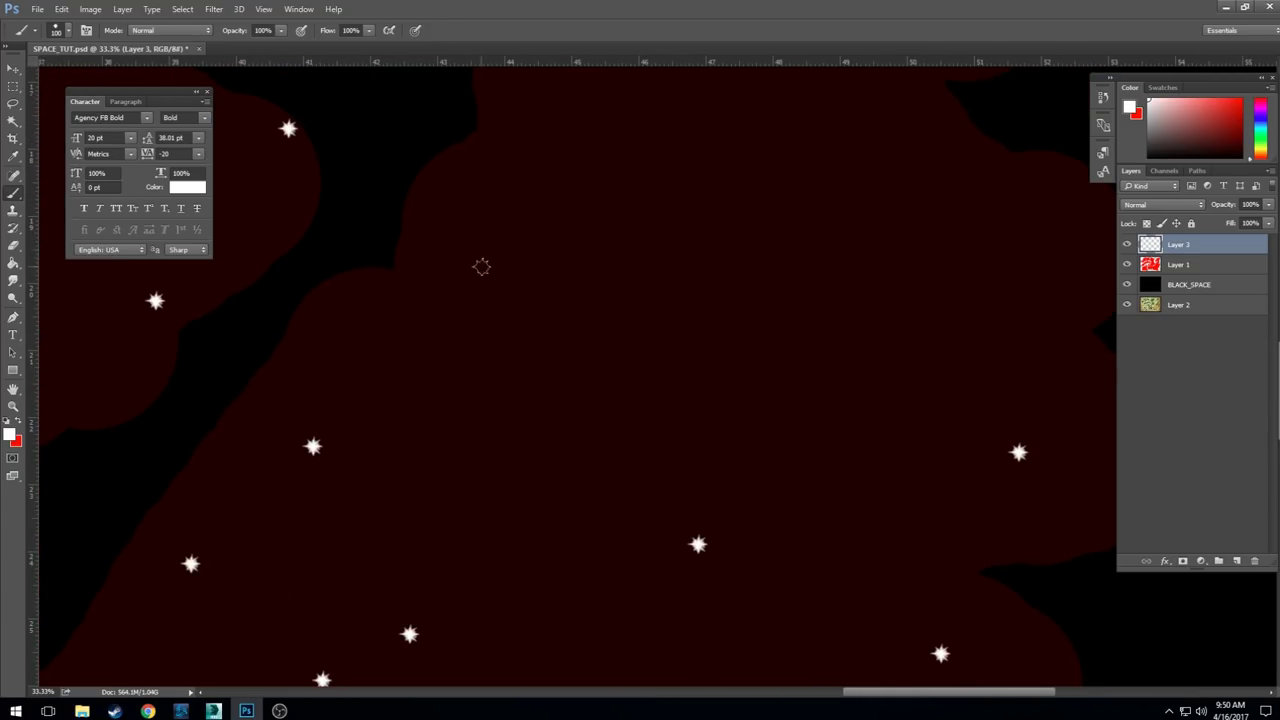
{"action": "left_click_drag", "start_coordinate": [840, 263], "coordinate": [782, 297]}
{"action": "left_click", "coordinate": [667, 318]}
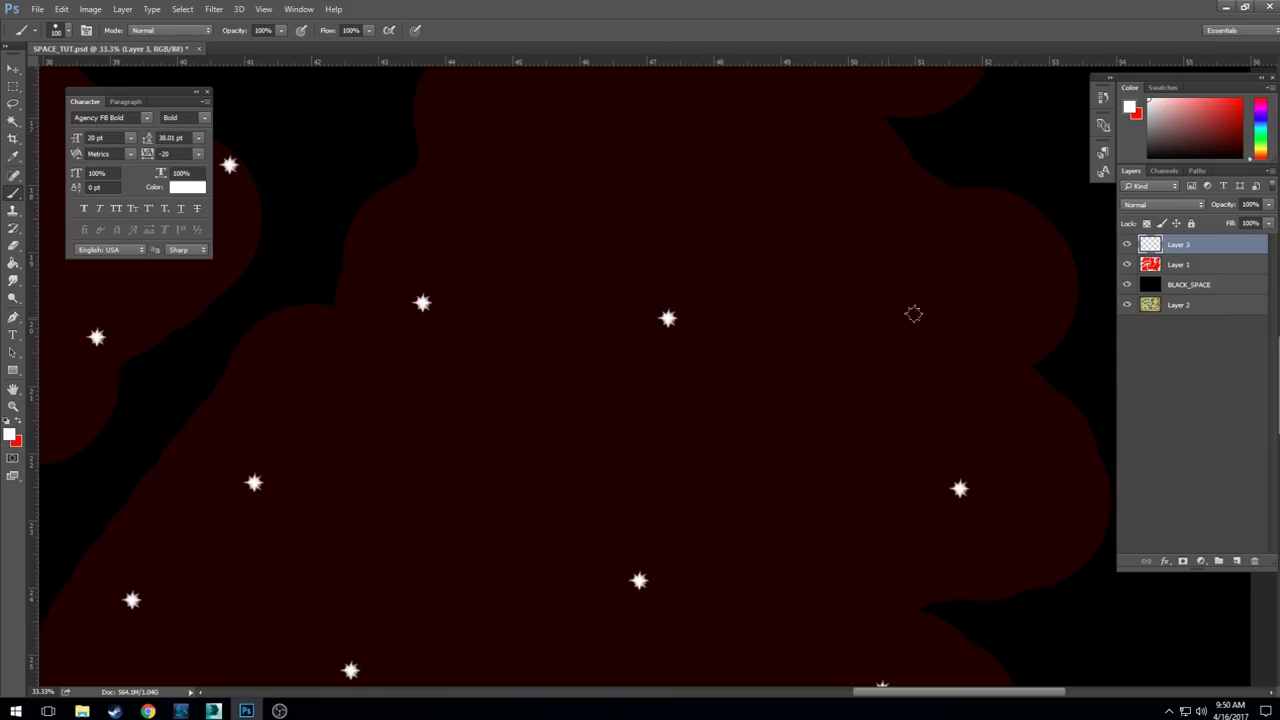
- Stamp a cluster of five white stars inside the large southern landmass's northeastern lobe
{"action": "left_click", "coordinate": [986, 276]}
{"action": "left_click", "coordinate": [961, 291]}
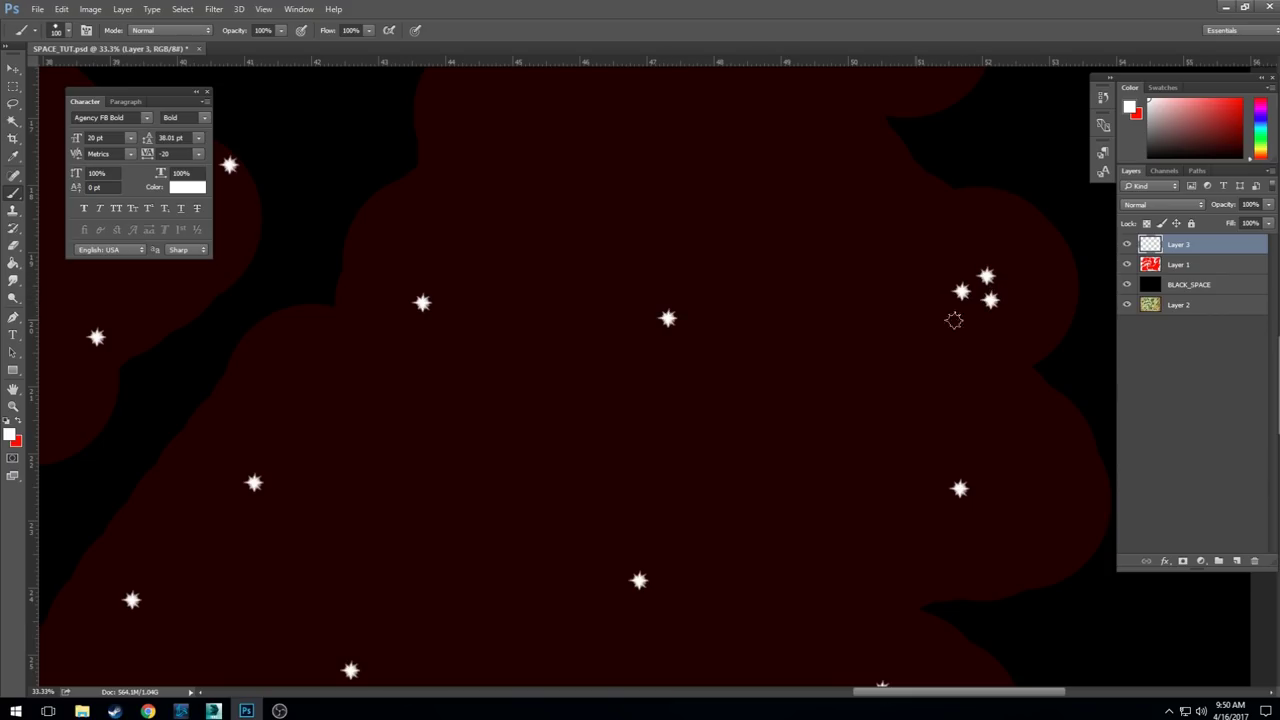
{"action": "left_click", "coordinate": [1032, 290]}
{"action": "left_click", "coordinate": [1066, 312]}
- Stamp three spaced white stars across the narrowing northern end of the large landmass, from its western lobe to its eastern notch
{"action": "left_click_drag", "start_coordinate": [697, 228], "coordinate": [711, 400]}
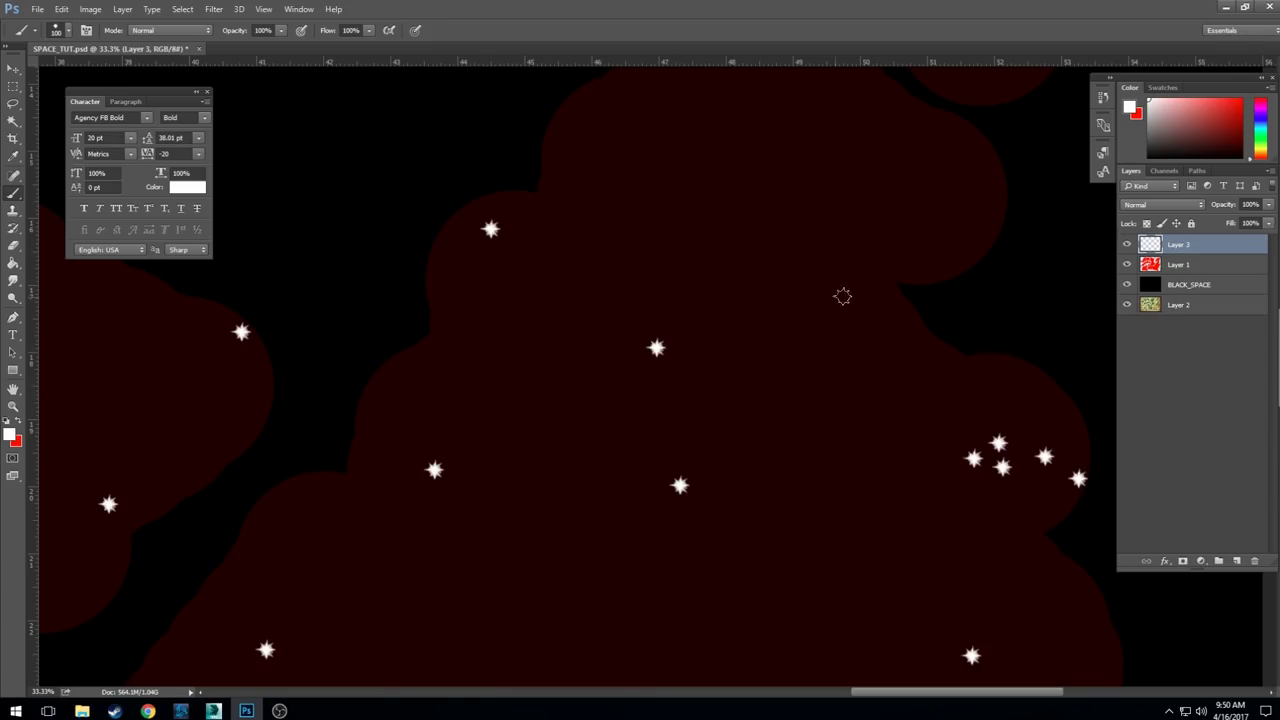
{"action": "left_click", "coordinate": [862, 294]}
{"action": "left_click_drag", "start_coordinate": [753, 228], "coordinate": [766, 302]}
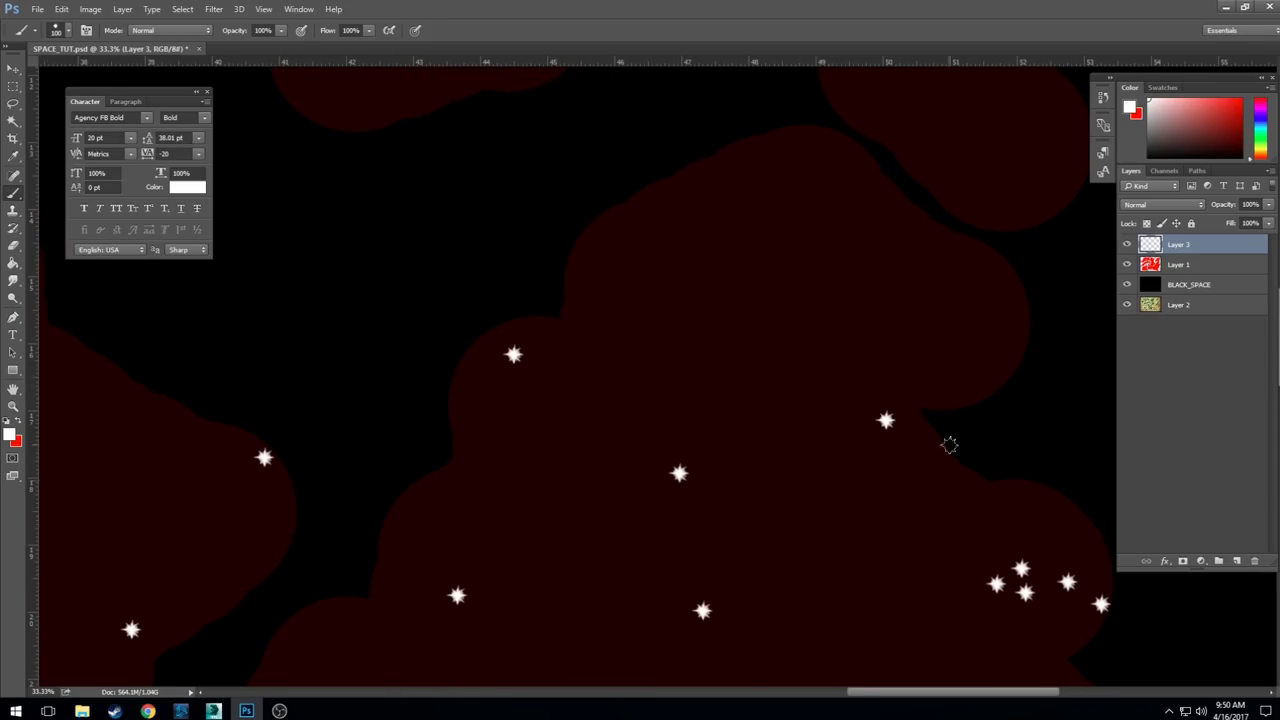
- Stamp five white stars at the large landmass's northern tip: two in its eastern lobe, two along its northern edge and one inland
{"action": "left_click", "coordinate": [953, 382]}
{"action": "left_click", "coordinate": [968, 273]}
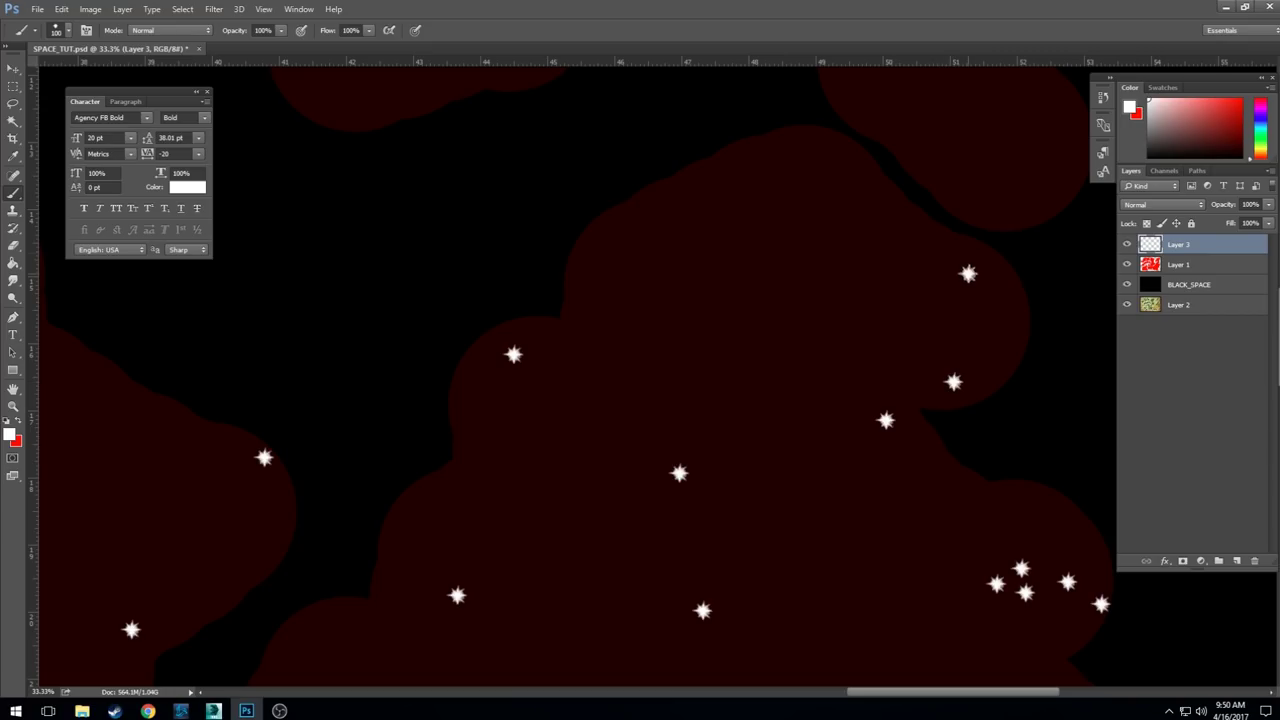
{"action": "left_click", "coordinate": [836, 151]}
{"action": "left_click", "coordinate": [708, 179]}
{"action": "left_click", "coordinate": [733, 318]}
- Stamp a line of four white stars along the small oval landmass just north of the large southern one
{"action": "left_click_drag", "start_coordinate": [840, 294], "coordinate": [680, 471]}
{"action": "left_click", "coordinate": [852, 345]}
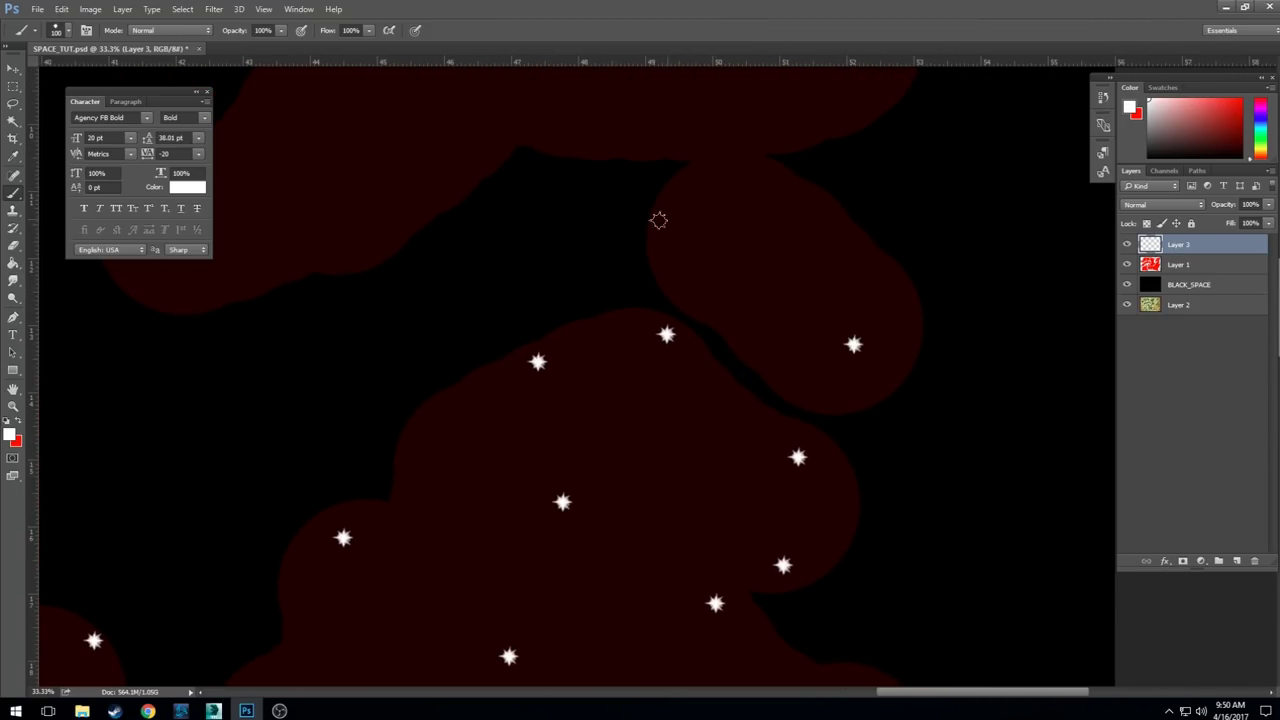
{"action": "left_click_drag", "start_coordinate": [660, 217], "coordinate": [808, 374]}
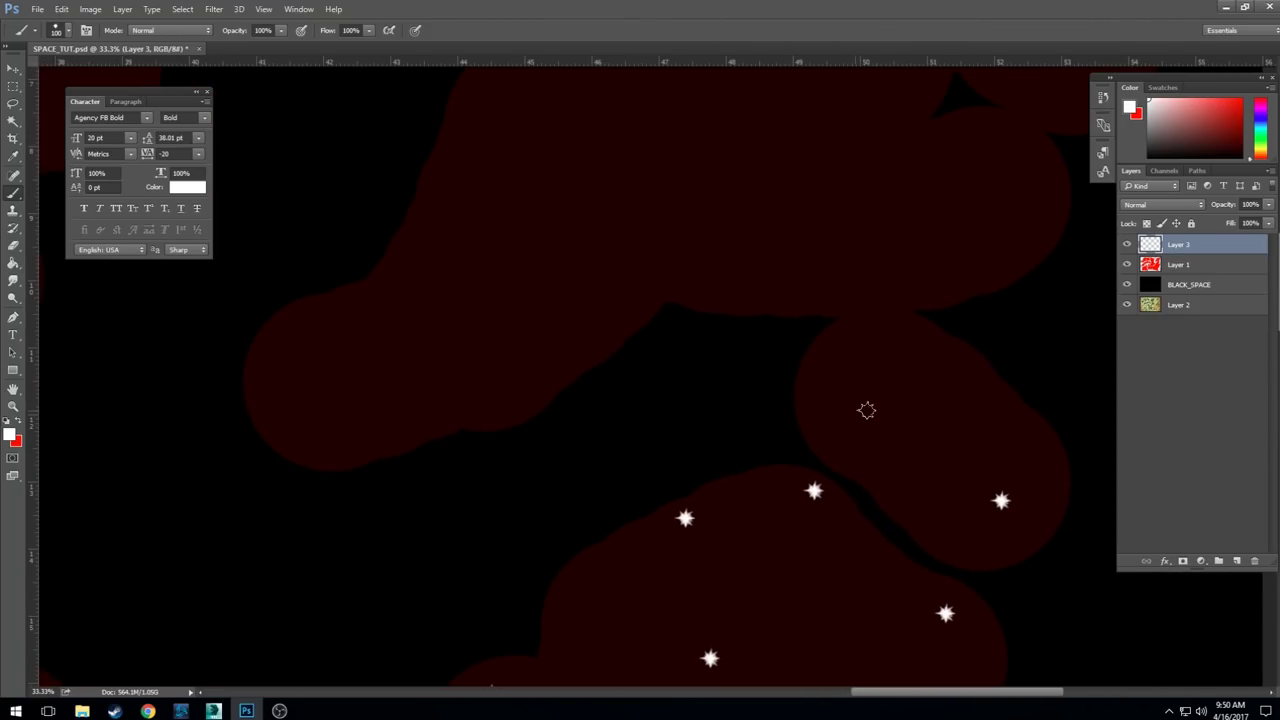
{"action": "left_click", "coordinate": [892, 351]}
{"action": "left_click", "coordinate": [888, 407]}
{"action": "left_click", "coordinate": [940, 448]}
{"action": "left_click", "coordinate": [1001, 500]}
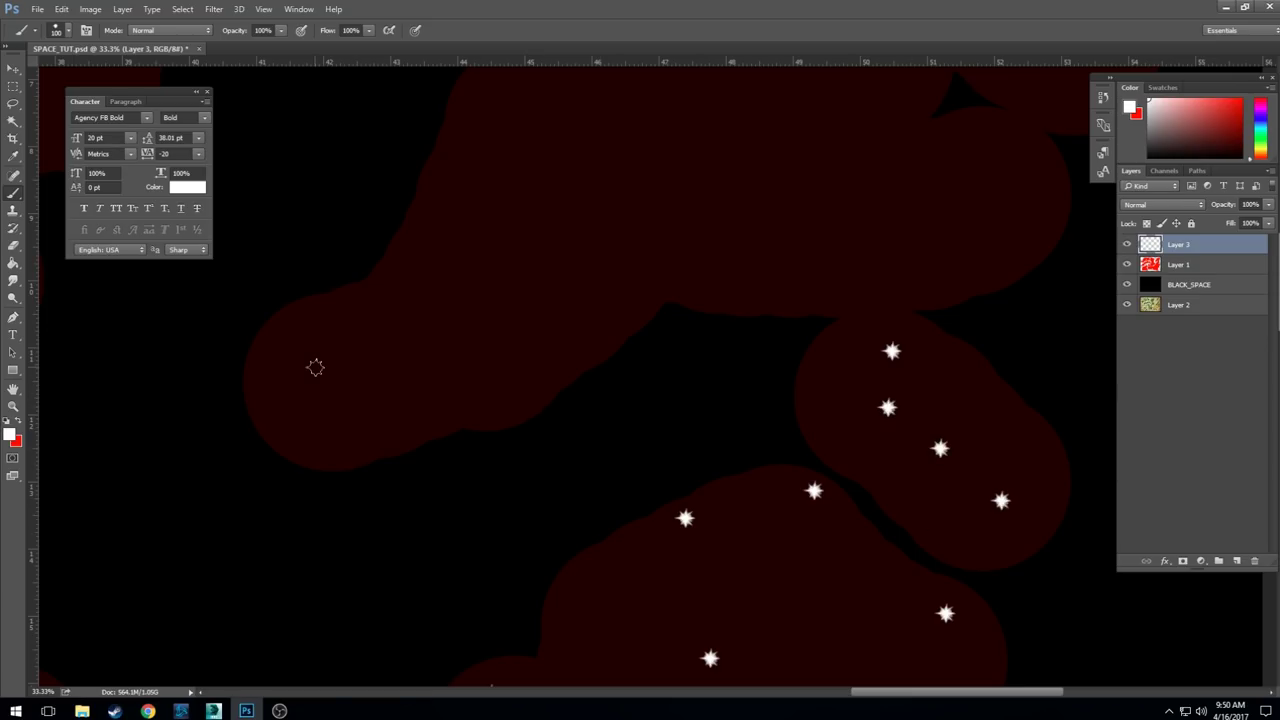
- Stamp three white stars on the southwestern arm of the northeastern landmass: at its tip, southern edge and northwestern edge
{"action": "left_click", "coordinate": [293, 388]}
{"action": "left_click", "coordinate": [542, 319]}
{"action": "left_click", "coordinate": [471, 151]}
- Stamp five white stars along the northeastern landmass's southern part, from the base of the arm into its southeastern lobe
{"action": "left_click_drag", "start_coordinate": [611, 169], "coordinate": [577, 366]}
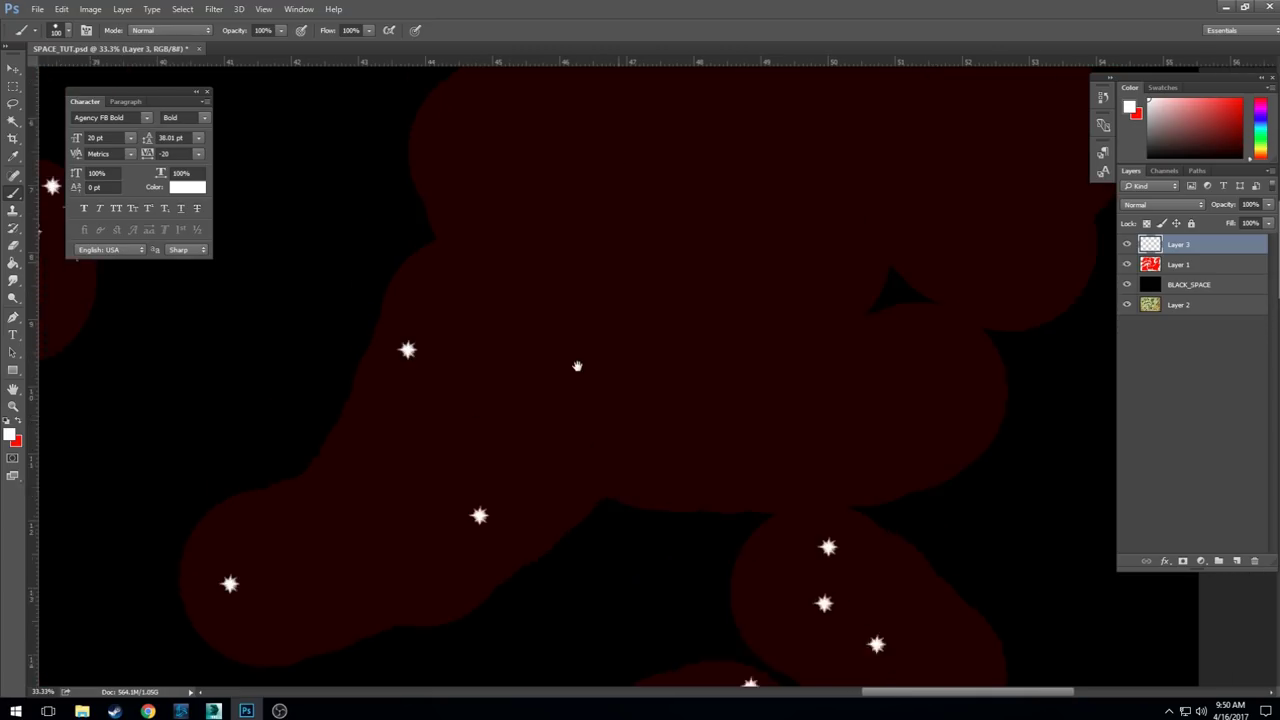
{"action": "left_click", "coordinate": [612, 402]}
{"action": "left_click", "coordinate": [719, 446]}
{"action": "left_click", "coordinate": [849, 428]}
{"action": "left_click", "coordinate": [925, 369]}
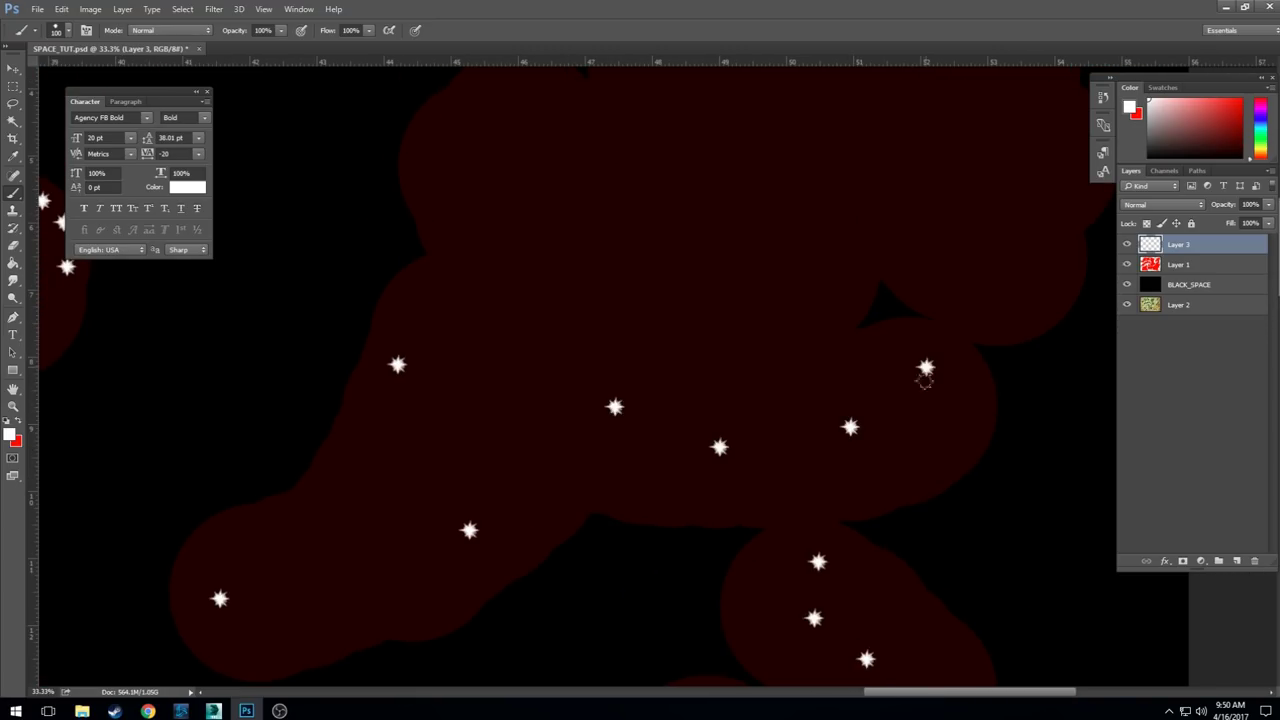
{"action": "left_click", "coordinate": [918, 423]}
- Stamp four white stars on the northeastern landmass: one inland and three grouped in its northwestern lobe
{"action": "left_click", "coordinate": [576, 253]}
{"action": "left_click", "coordinate": [492, 155]}
{"action": "left_click_drag", "start_coordinate": [677, 160], "coordinate": [579, 363]}
{"action": "left_click", "coordinate": [394, 295]}
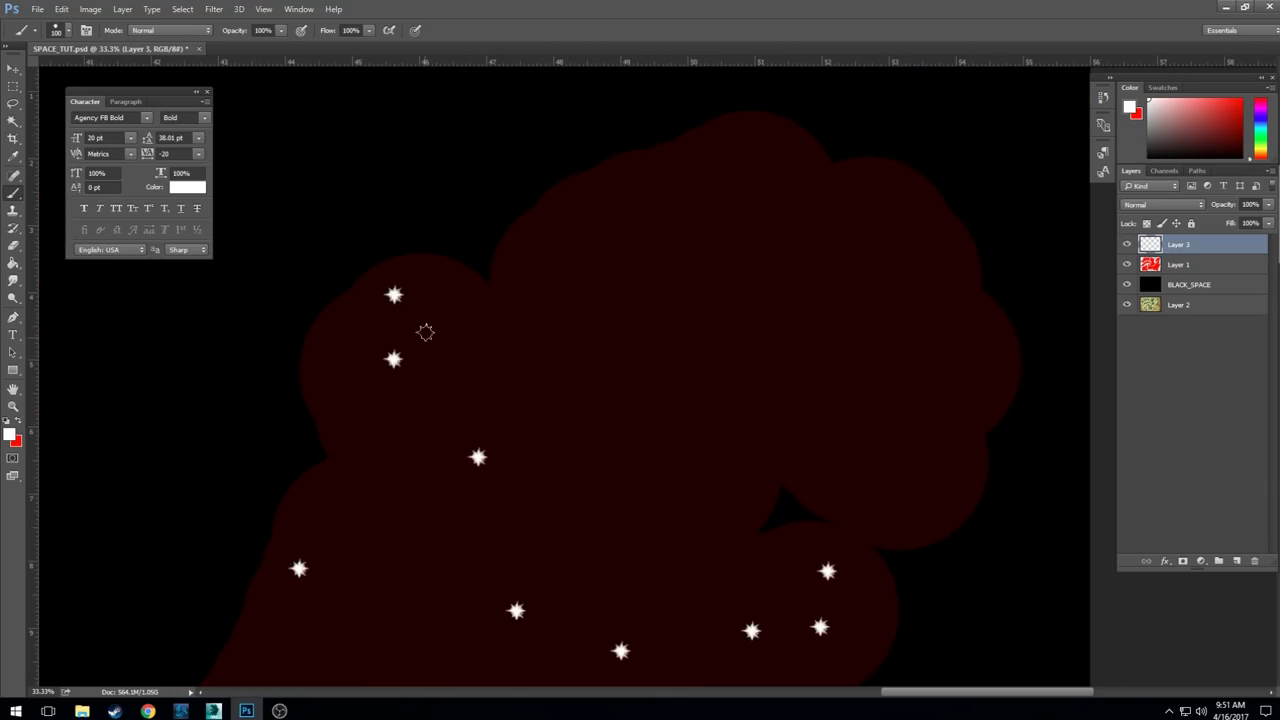
{"action": "left_click", "coordinate": [425, 328]}
- Stamp six scattered white stars on the northeastern landmass: two in its interior and four across its eastern lobes
{"action": "left_click", "coordinate": [662, 263]}
{"action": "left_click", "coordinate": [580, 408]}
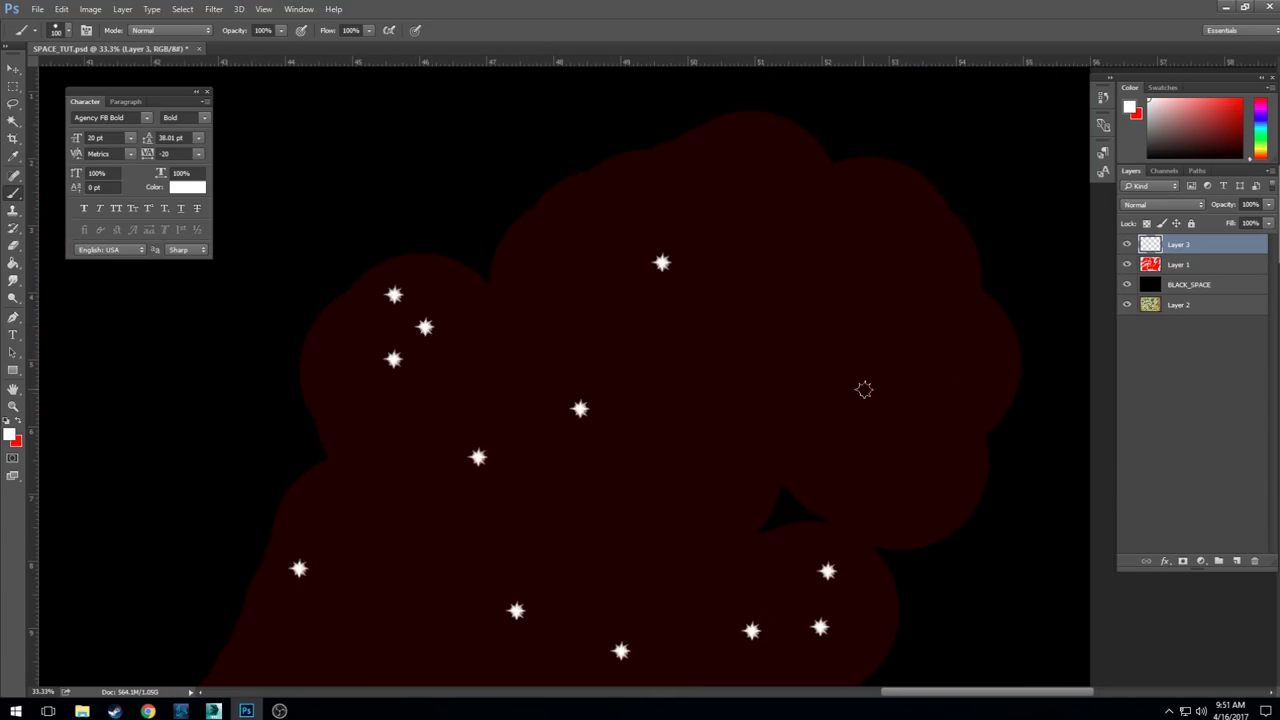
{"action": "left_click", "coordinate": [864, 389]}
{"action": "left_click", "coordinate": [892, 472]}
{"action": "left_click", "coordinate": [972, 377]}
{"action": "left_click", "coordinate": [874, 246]}
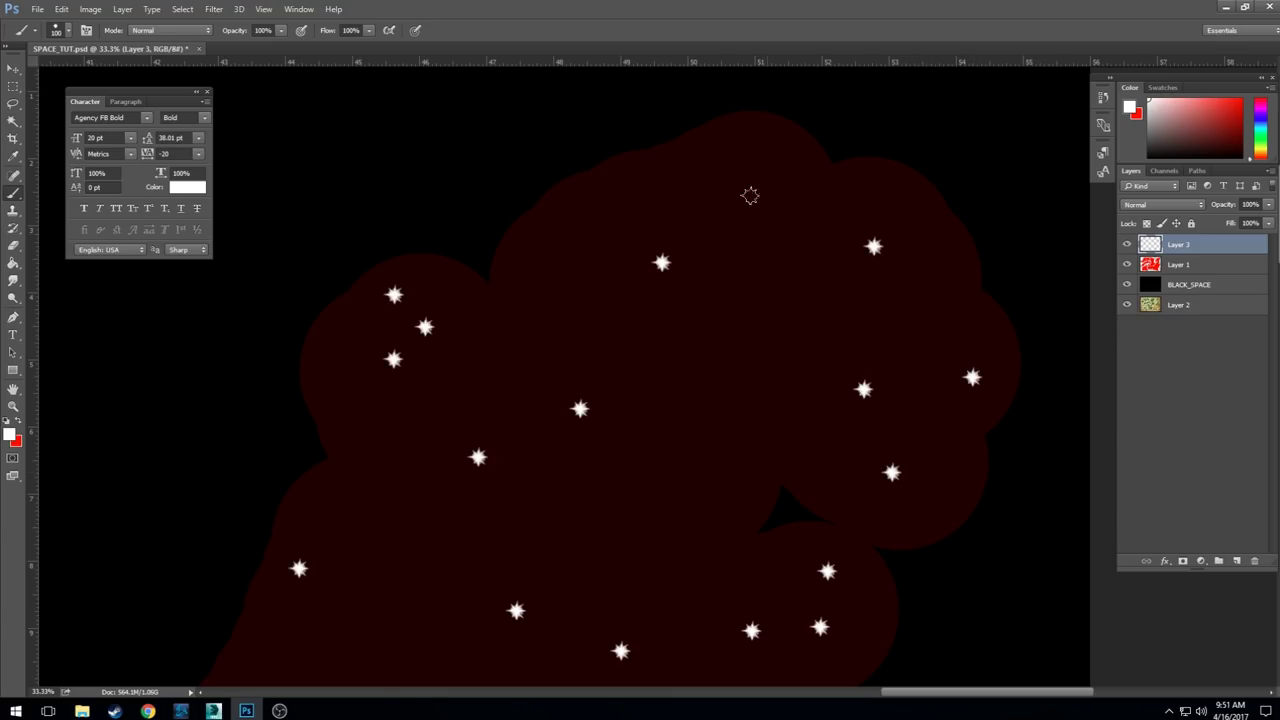
- Stamp a cluster of three white stars near the northeastern landmass's northern tip and a single one in its interior
{"action": "left_click", "coordinate": [715, 162]}
{"action": "left_click", "coordinate": [727, 187]}
{"action": "left_click", "coordinate": [699, 189]}
{"action": "left_click", "coordinate": [680, 415]}
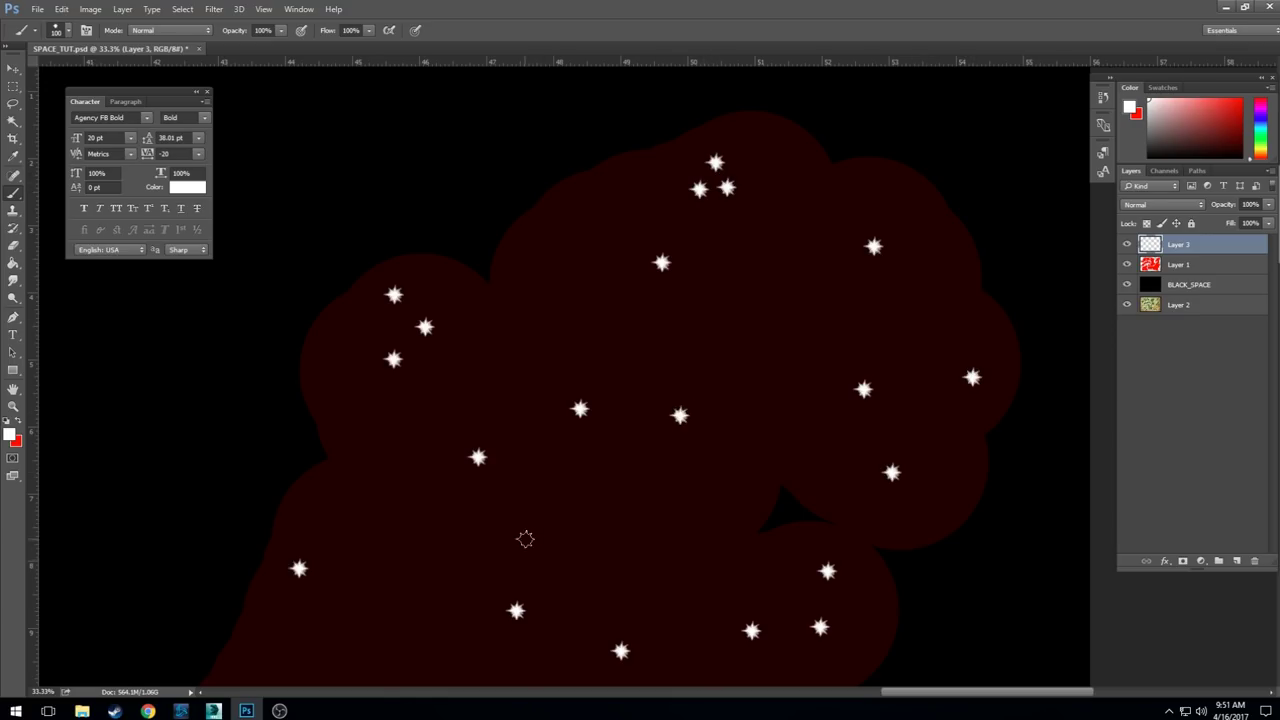
- Create a new layer above the finished star layer and rename the finished one HOMEWORLDS
{"action": "left_click_drag", "start_coordinate": [200, 491], "coordinate": [666, 460]}
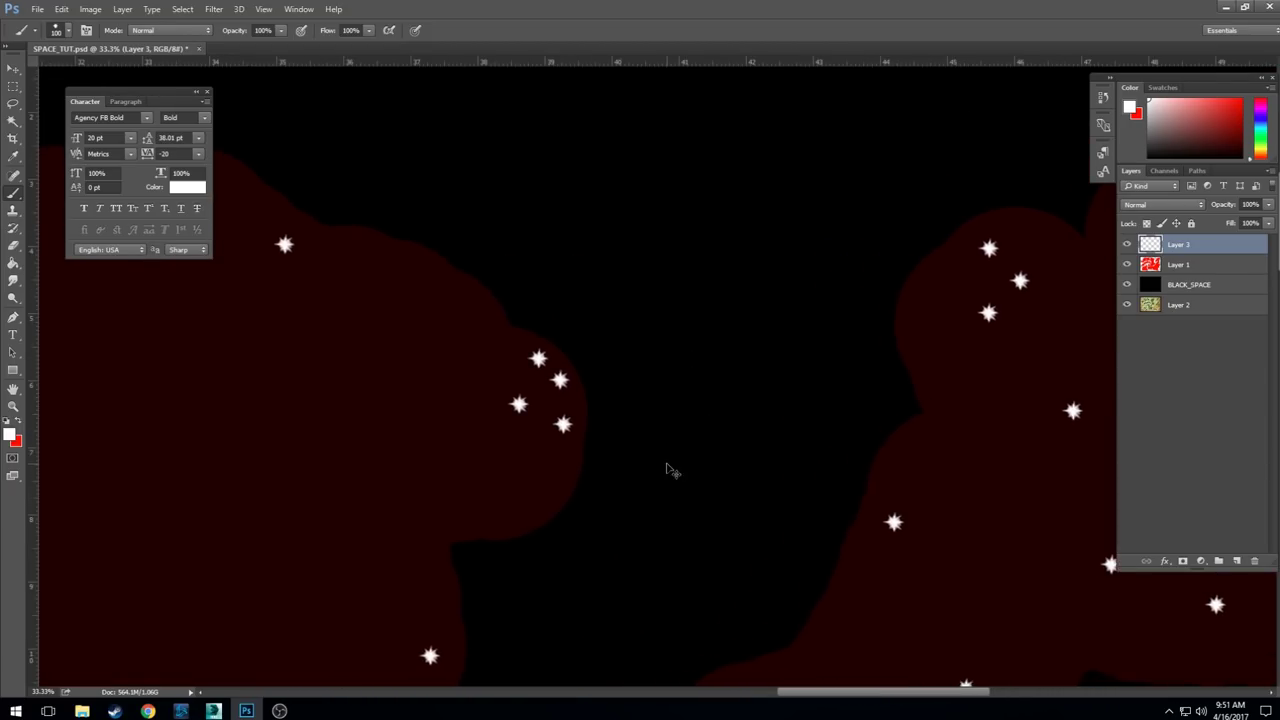
{"action": "scroll", "coordinate": [666, 470], "scroll_direction": "down", "scroll_amount": 4}
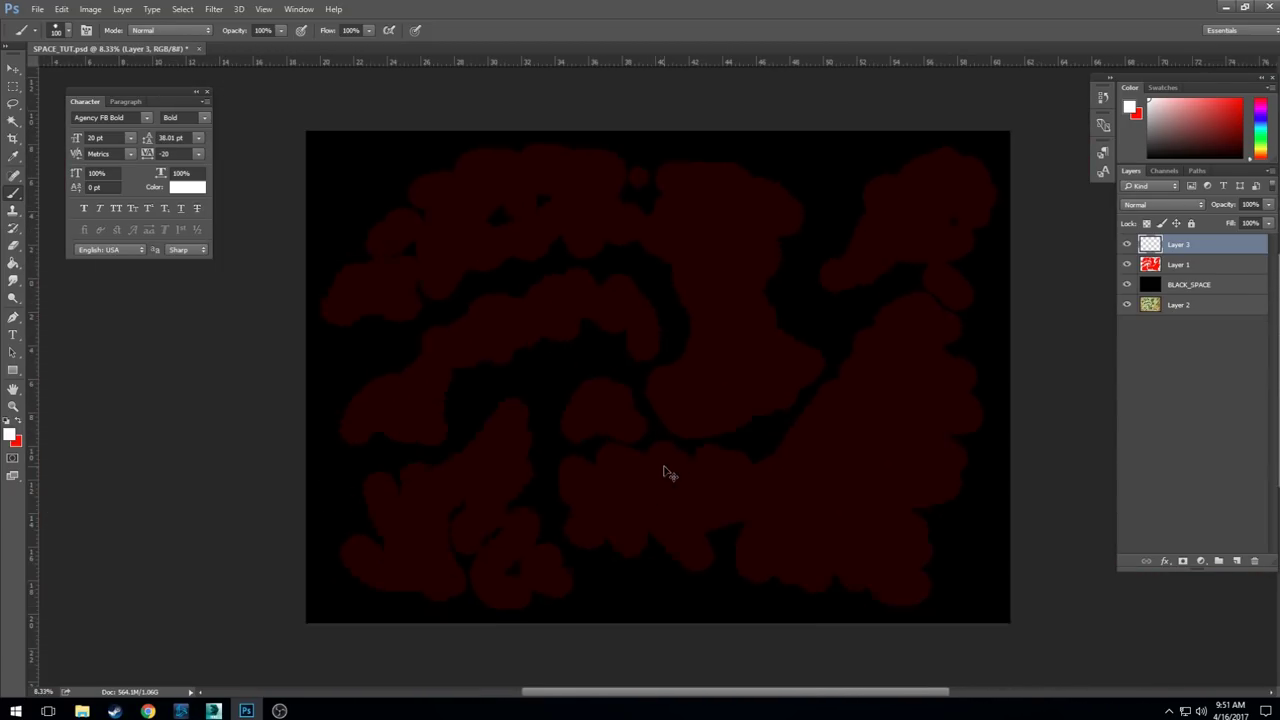
{"action": "scroll", "coordinate": [666, 472], "scroll_direction": "down", "scroll_amount": 1}
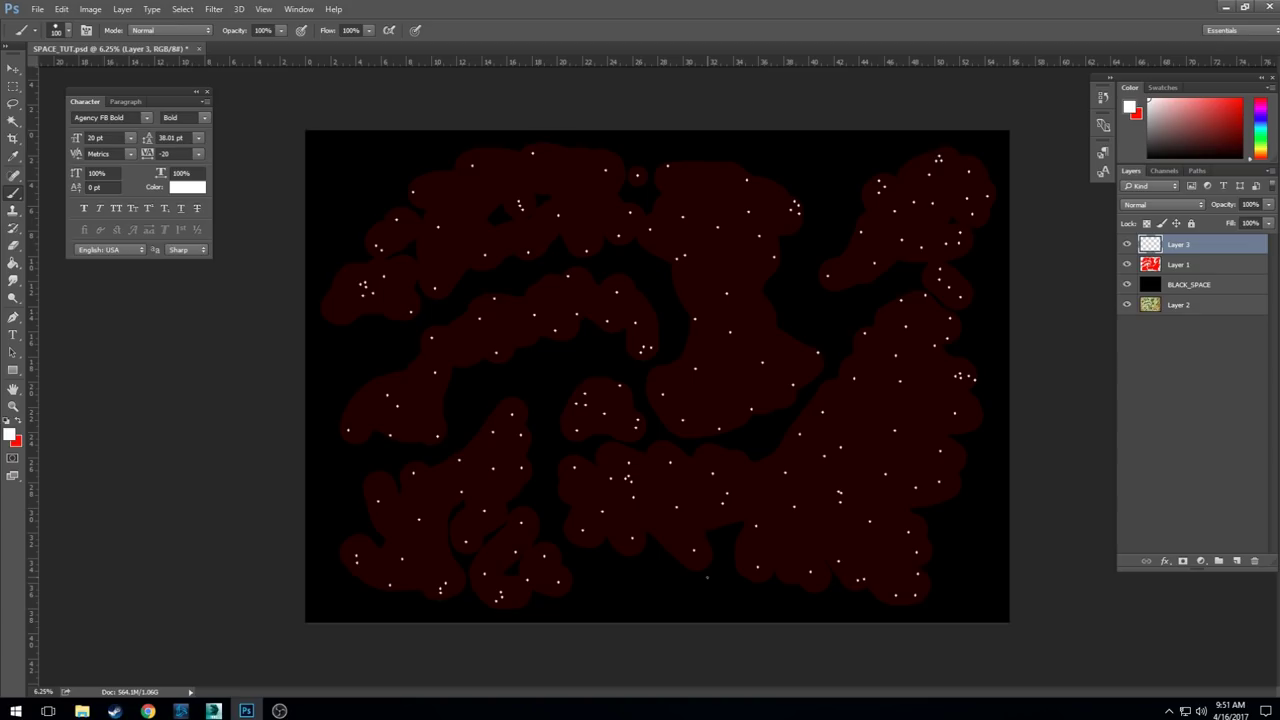
{"action": "left_click", "coordinate": [1236, 561]}
{"action": "double_click", "coordinate": [1180, 264]}
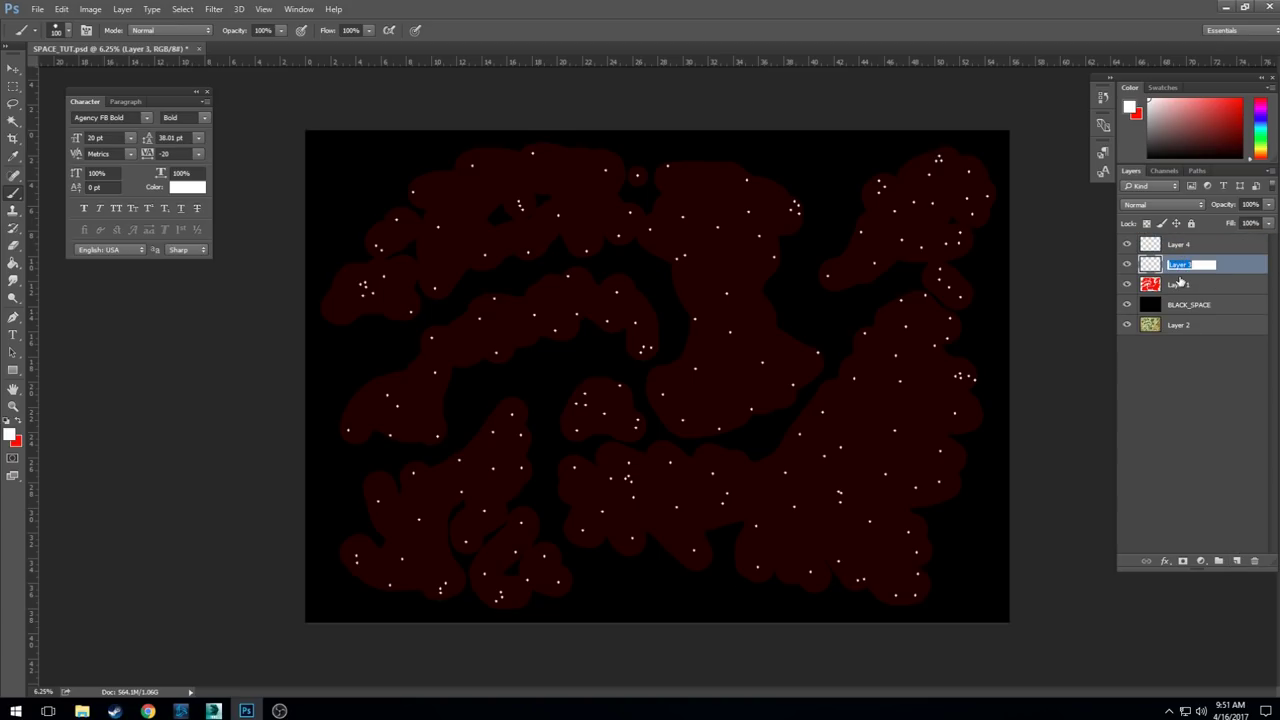
{"action": "type", "text": "HOMEWORLDS"}
- Rename the new empty layer above HOMEWORLDS as STARS
{"action": "double_click", "coordinate": [1181, 245]}
{"action": "type", "text": "STARS"}
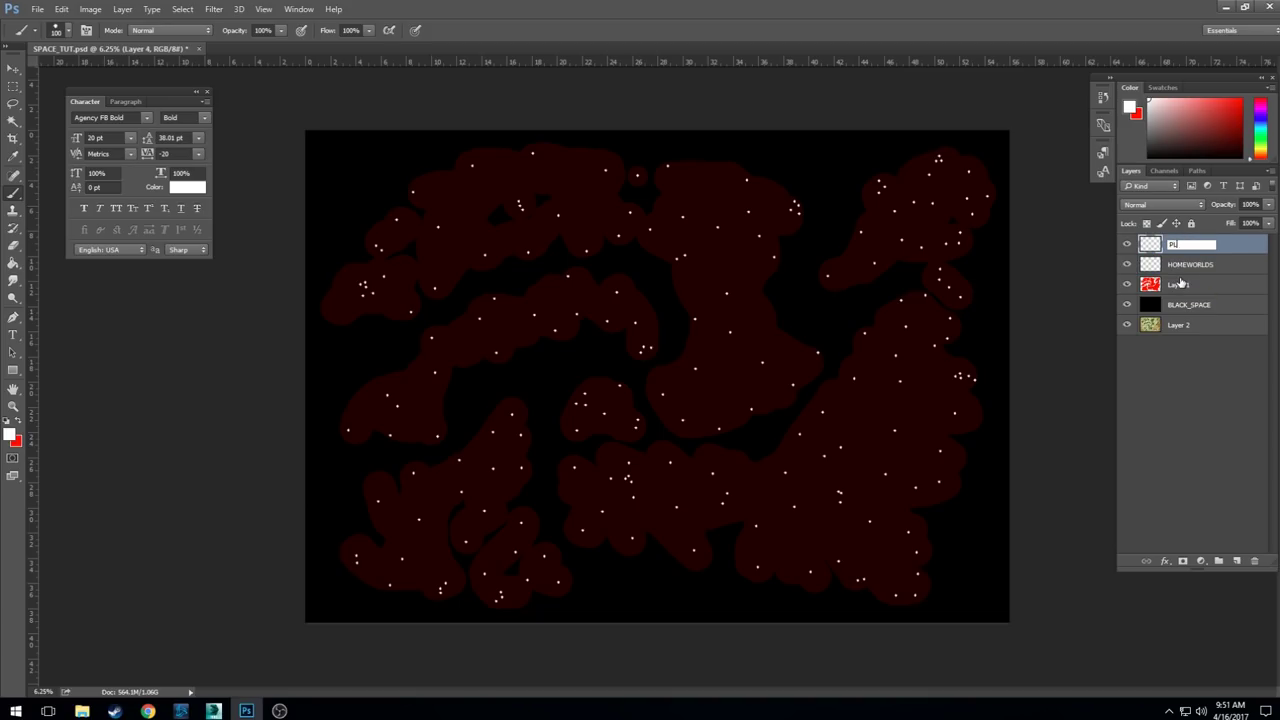
{"action": "key", "text": "Return"}
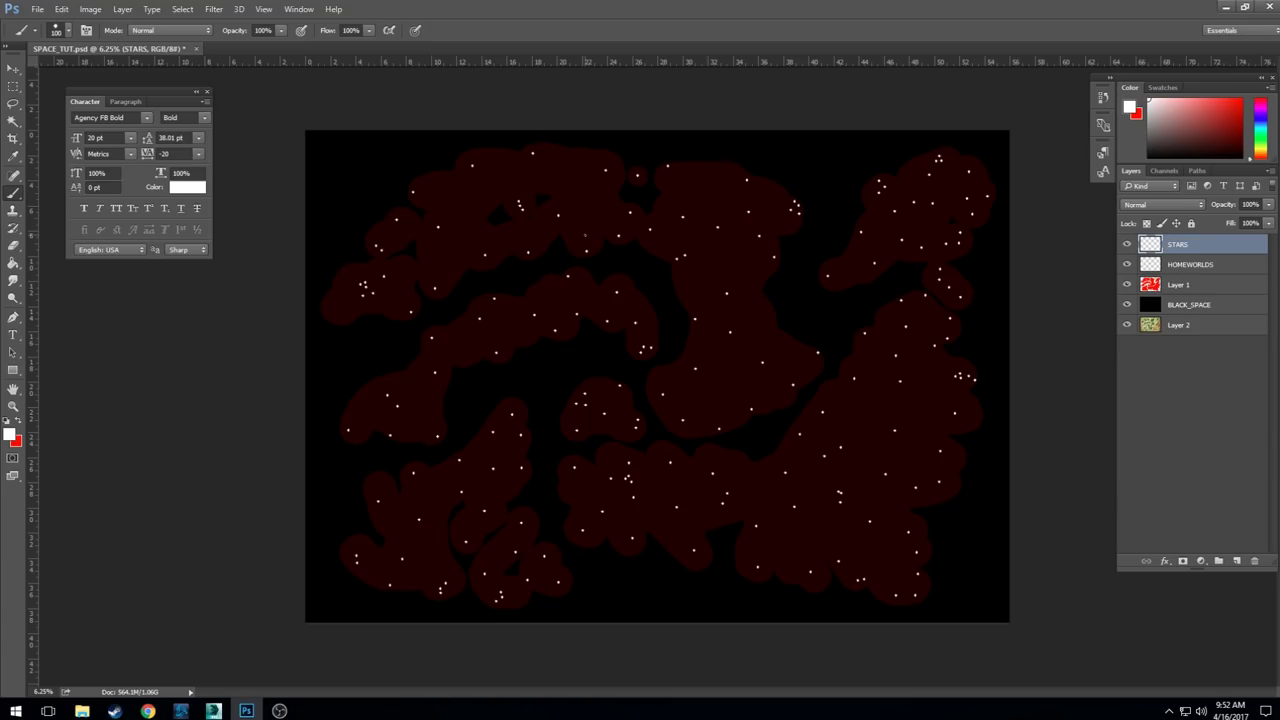
- Reduce the star brush to size 40 and stamp three small stars around the large star in the central landmass's southwestern bulge
{"action": "key", "text": "ctrl+plus"}
{"action": "key", "text": "ctrl+plus"}
{"action": "key", "text": "ctrl+plus"}
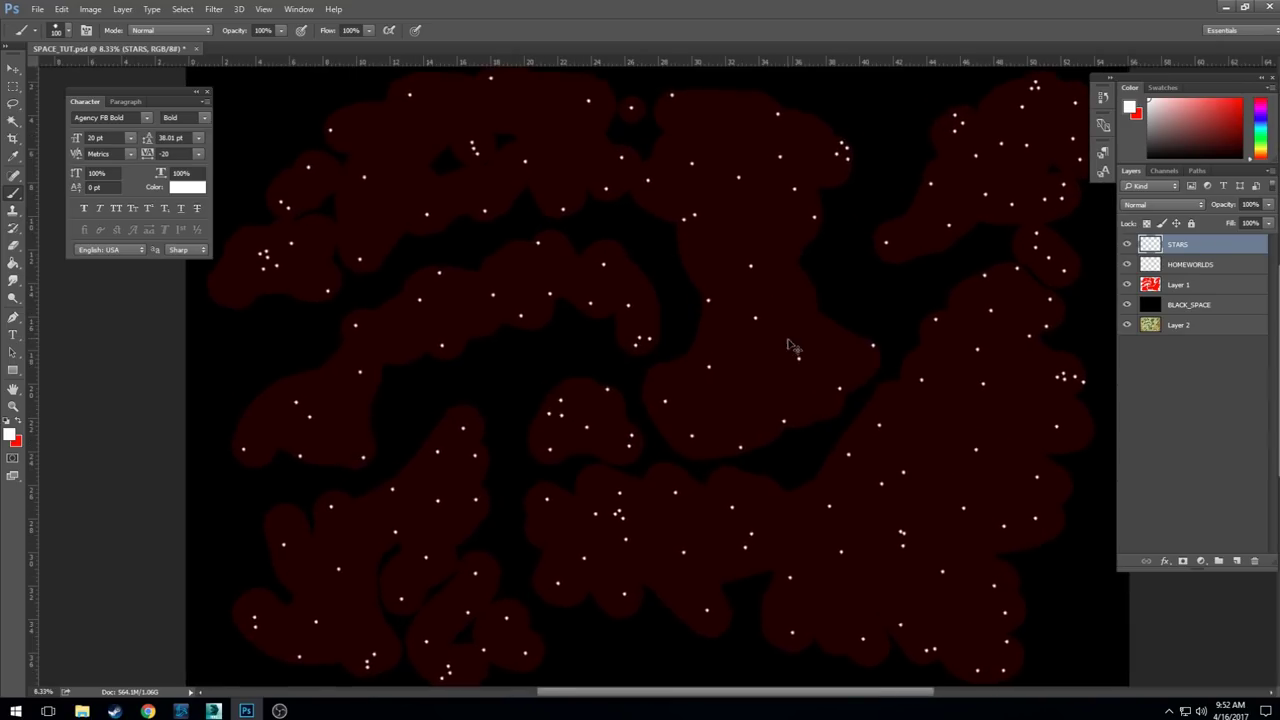
{"action": "key", "text": "ctrl+plus"}
{"action": "key", "text": "ctrl+plus"}
{"action": "key", "text": "ctrl+plus"}
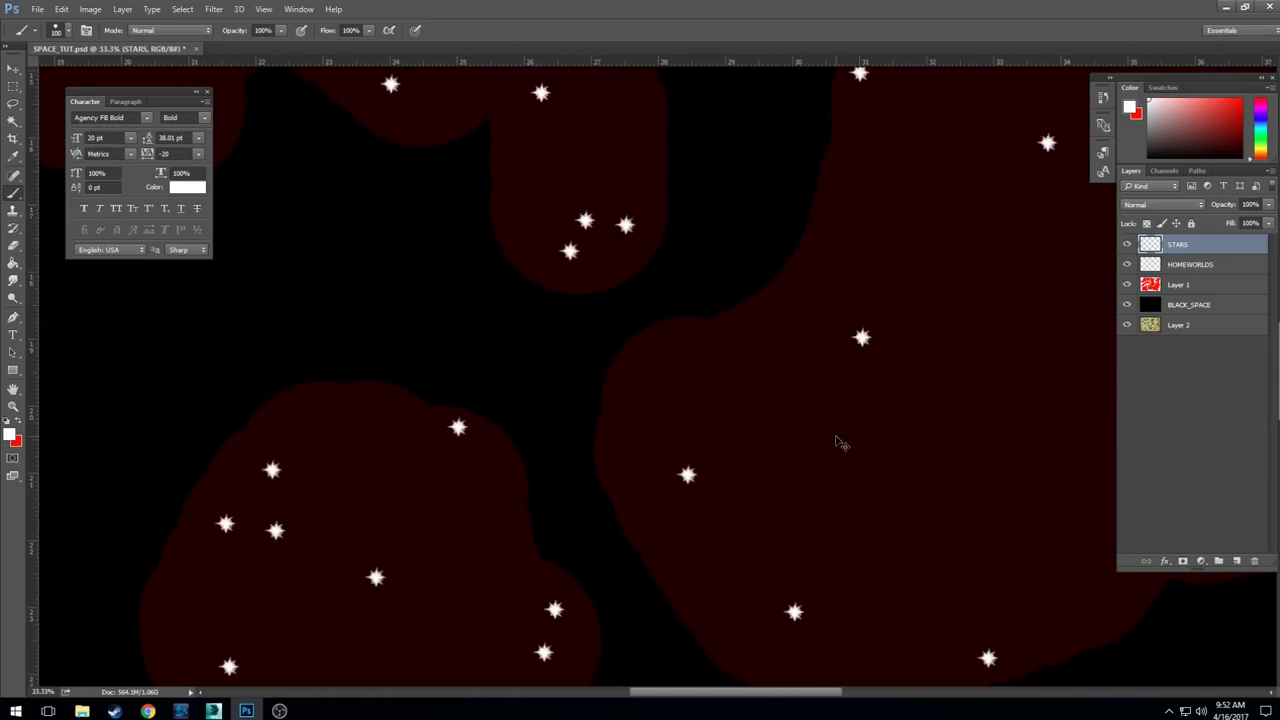
{"action": "key", "text": "ctrl+plus"}
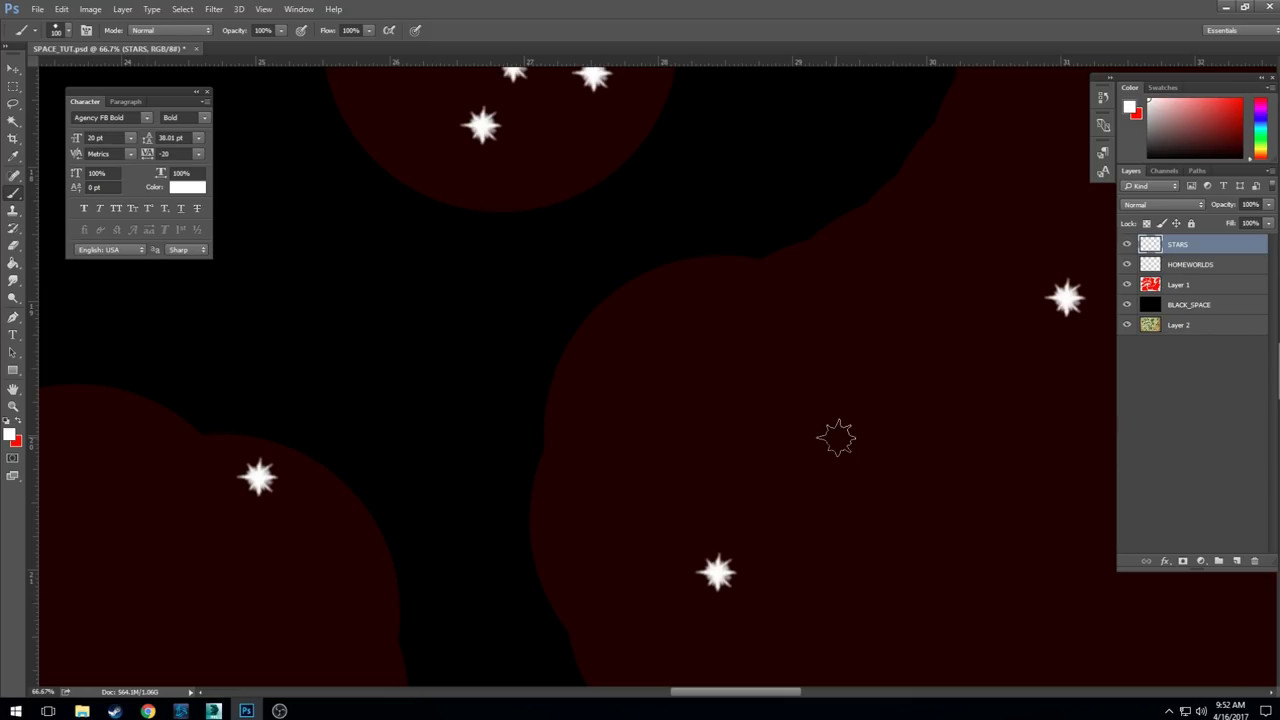
{"action": "key", "text": "bracketleft"}
{"action": "key", "text": "bracketleft"}
{"action": "key", "text": "bracketleft"}
{"action": "key", "text": "bracketleft"}
{"action": "key", "text": "bracketleft"}
{"action": "key", "text": "bracketleft"}
{"action": "key", "text": "bracketleft"}
{"action": "key", "text": "bracketleft"}
{"action": "left_click", "coordinate": [770, 509]}
{"action": "left_click", "coordinate": [698, 457]}
{"action": "left_click", "coordinate": [612, 577]}
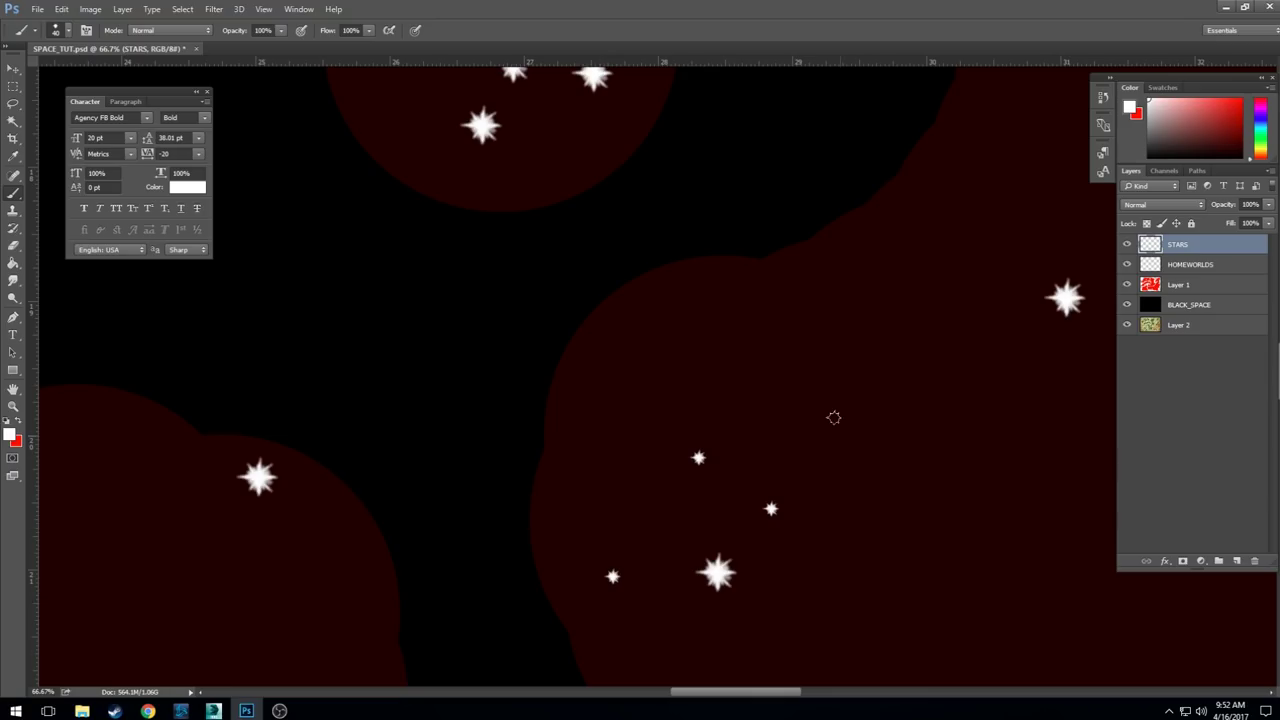
- Stamp seven small stars between the bulge's western large star and the large star to its northeast, including one farther south
{"action": "left_click", "coordinate": [832, 401]}
{"action": "left_click", "coordinate": [797, 316]}
{"action": "left_click", "coordinate": [866, 263]}
{"action": "left_click", "coordinate": [878, 308]}
{"action": "left_click", "coordinate": [1016, 272]}
{"action": "left_click", "coordinate": [995, 374]}
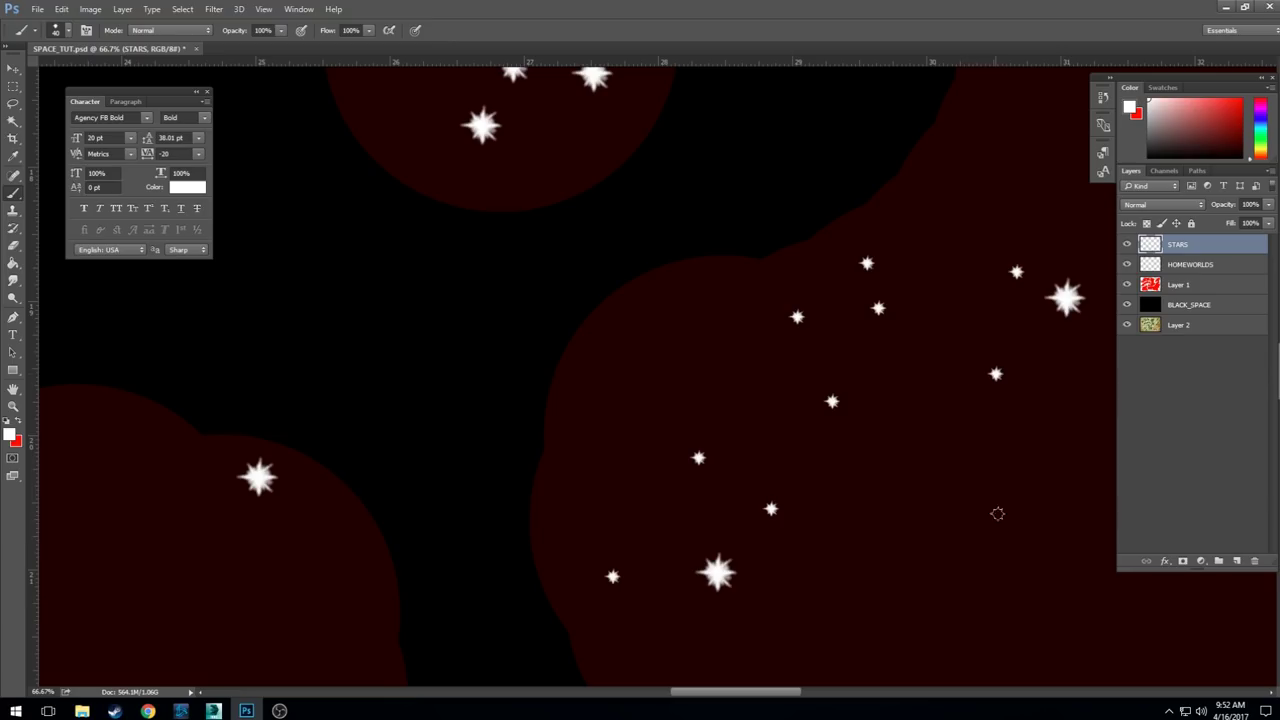
{"action": "left_click", "coordinate": [996, 542]}
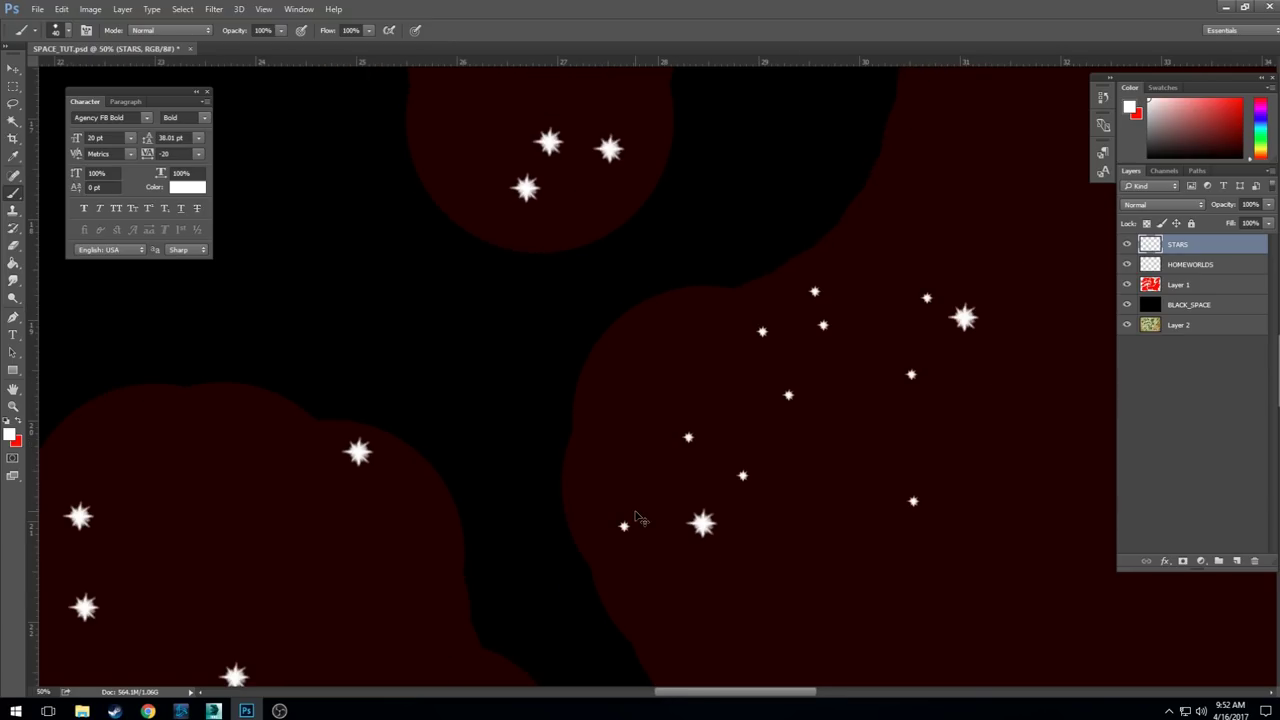
- Scatter small stars at the bulge's western edge, around the two large stars near its southern edge and inland to the northeast
{"action": "scroll", "coordinate": [640, 518], "scroll_direction": "down", "scroll_amount": 4}
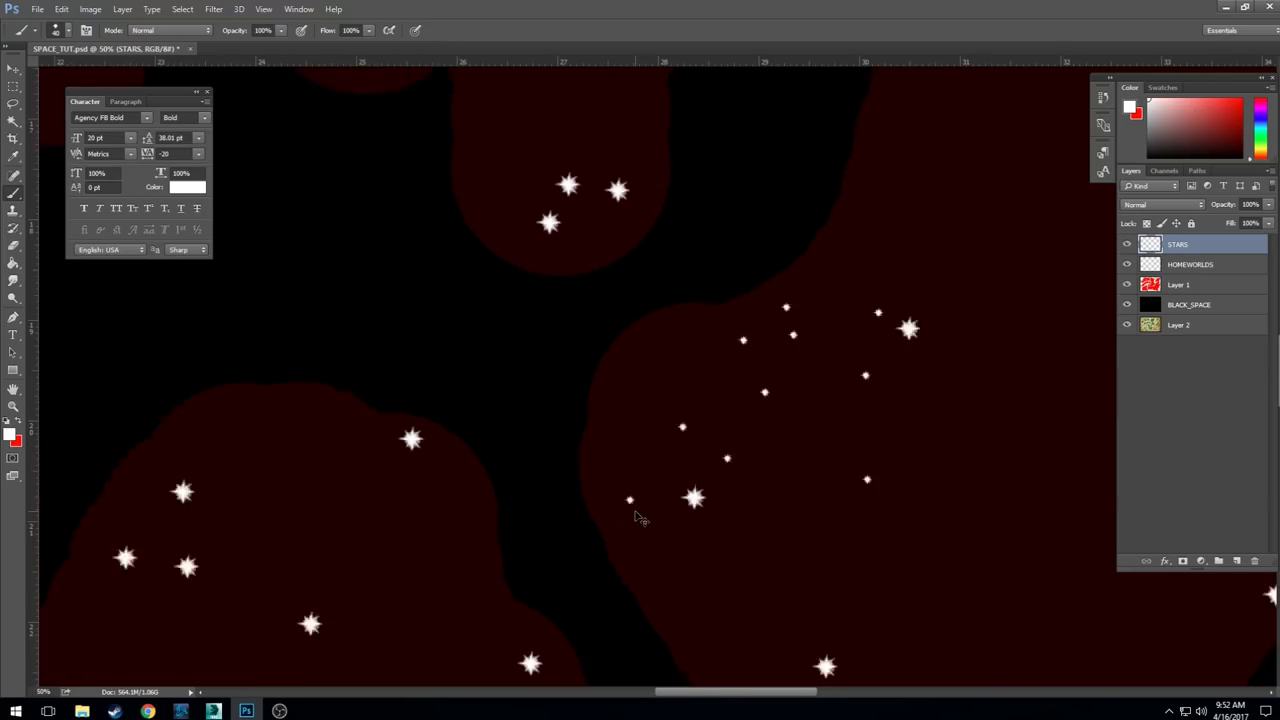
{"action": "scroll", "coordinate": [640, 518], "scroll_direction": "down", "scroll_amount": 1}
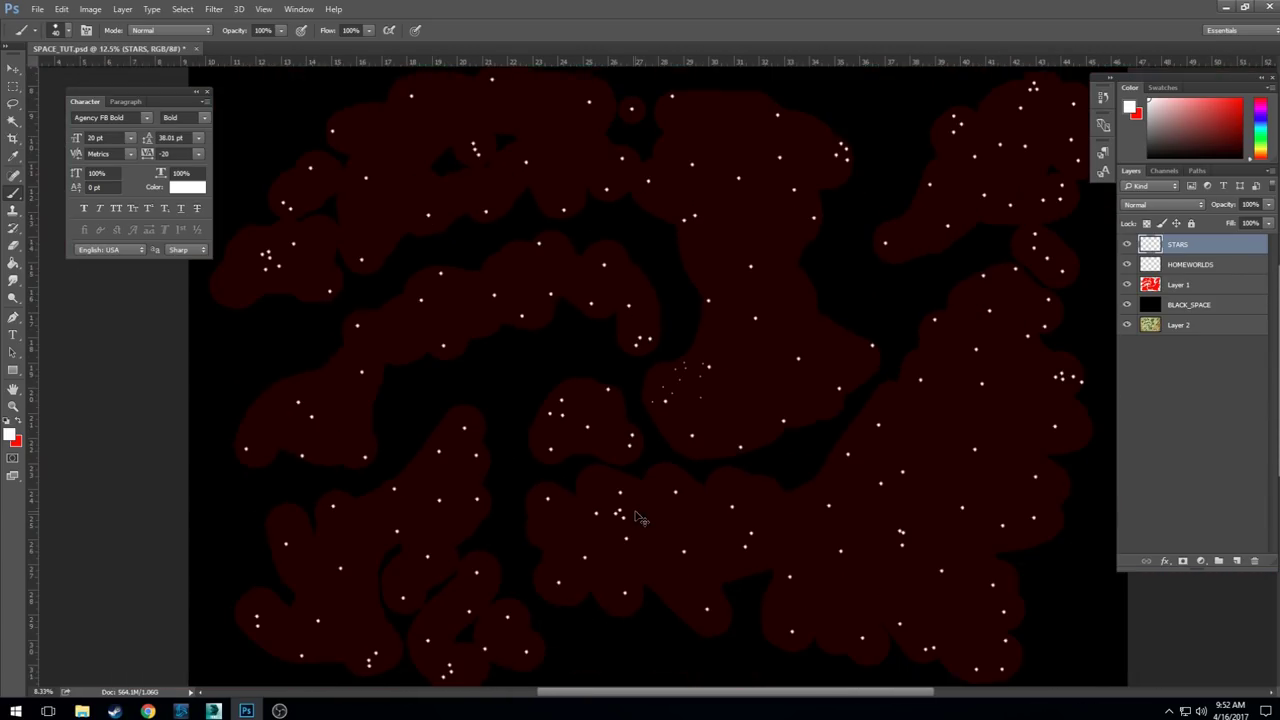
{"action": "scroll", "coordinate": [651, 523], "scroll_direction": "up", "scroll_amount": 2}
{"action": "scroll", "coordinate": [720, 530], "scroll_direction": "up", "scroll_amount": 2}
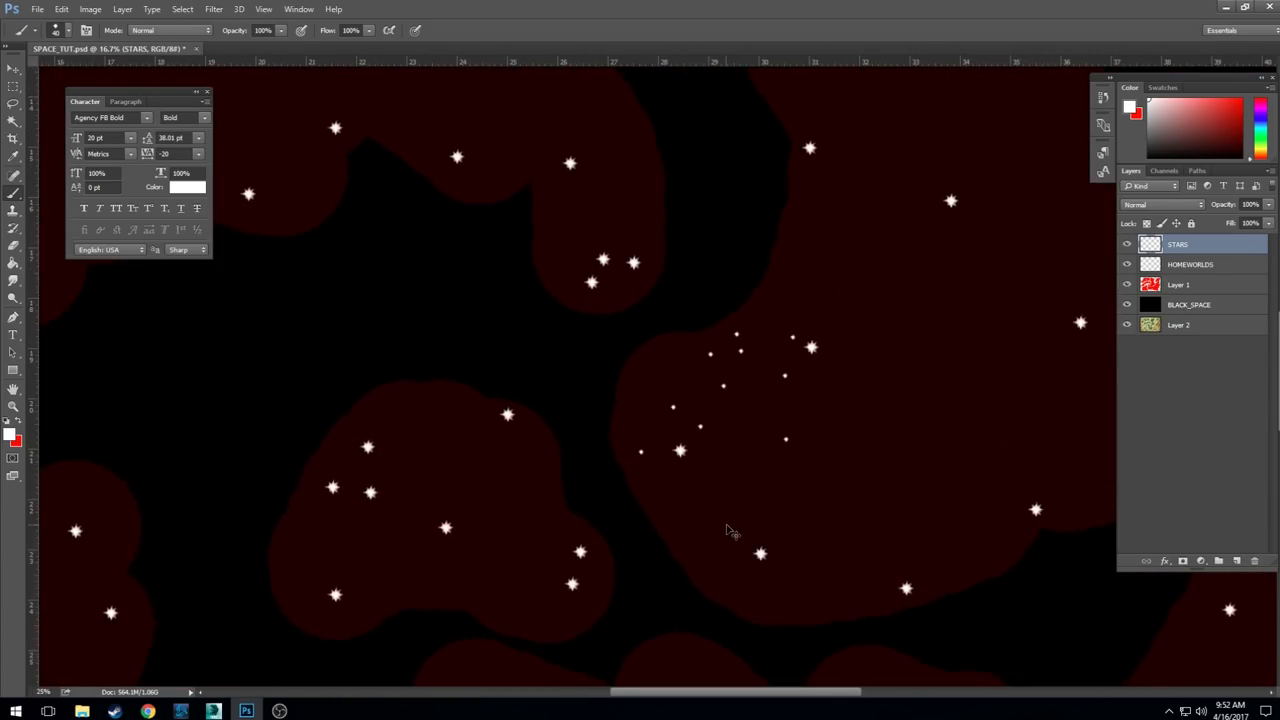
{"action": "scroll", "coordinate": [729, 531], "scroll_direction": "up", "scroll_amount": 1}
{"action": "scroll", "coordinate": [729, 530], "scroll_direction": "down", "scroll_amount": 1}
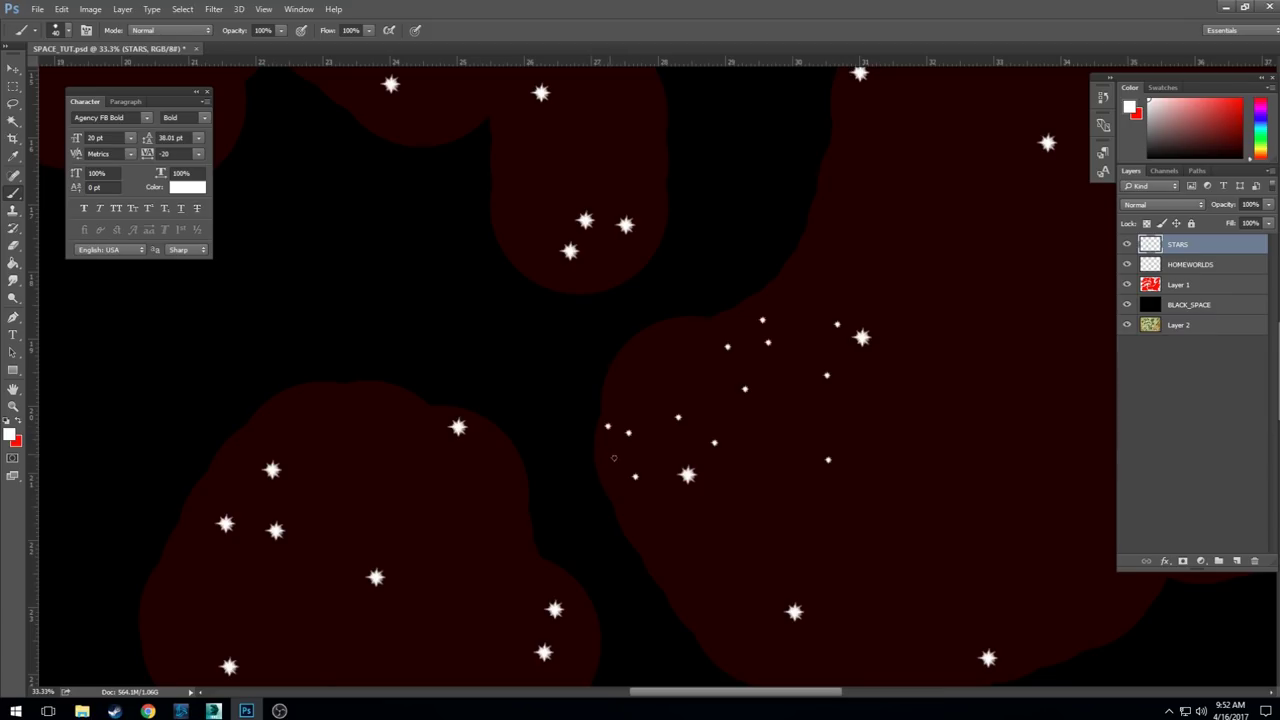
{"action": "left_click", "coordinate": [732, 541]}
{"action": "left_click", "coordinate": [693, 597]}
{"action": "left_click", "coordinate": [903, 632]}
{"action": "left_click", "coordinate": [938, 500]}
{"action": "left_click", "coordinate": [952, 435]}
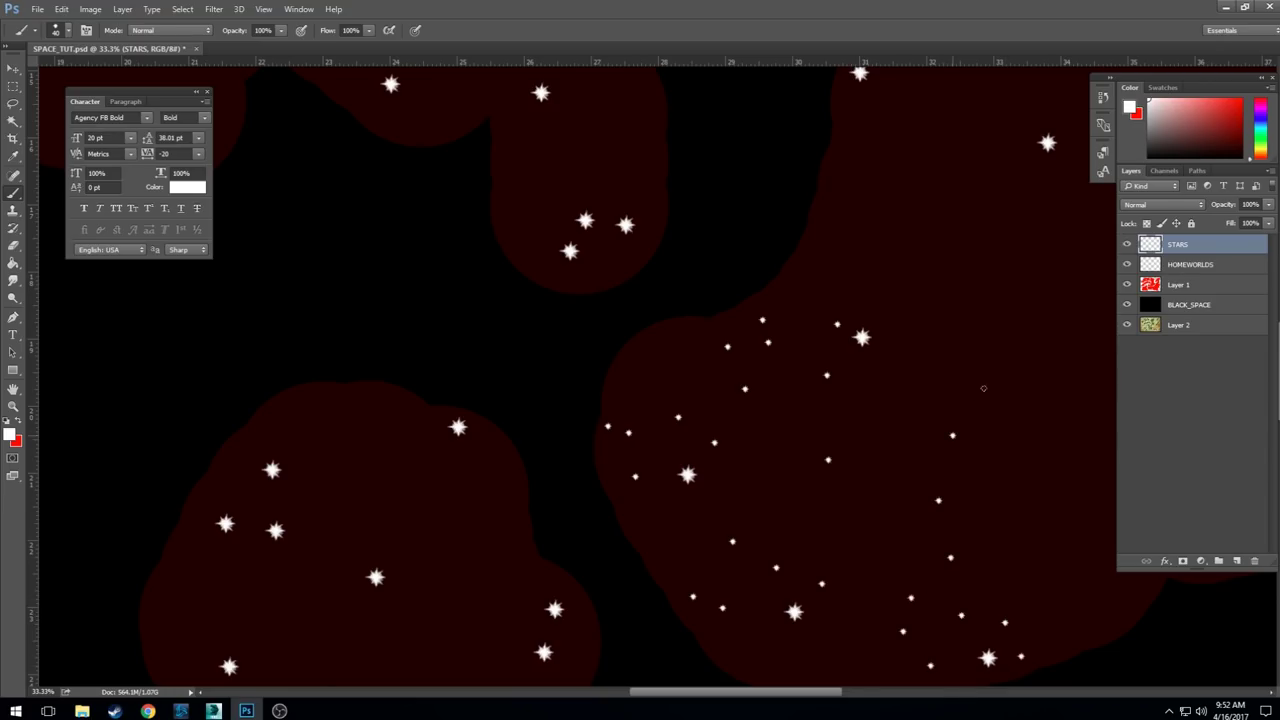
- Build a tight cluster of small stars around the lone small star in the middle of the central landmass's bulge
{"action": "left_click", "coordinate": [847, 462]}
{"action": "left_click", "coordinate": [837, 483]}
{"action": "left_click", "coordinate": [818, 480]}
- Stamp more small stars around the southwestern large star and along the bulge's southwestern edge
{"action": "left_click", "coordinate": [827, 585]}
{"action": "left_click", "coordinate": [812, 676]}
{"action": "left_click", "coordinate": [764, 647]}
{"action": "left_click", "coordinate": [707, 641]}
{"action": "left_click", "coordinate": [714, 650]}
{"action": "left_click", "coordinate": [659, 570]}
- Stamp a trail of small stars up the central landmass's western side toward the large star farther northeast
{"action": "left_click", "coordinate": [884, 307]}
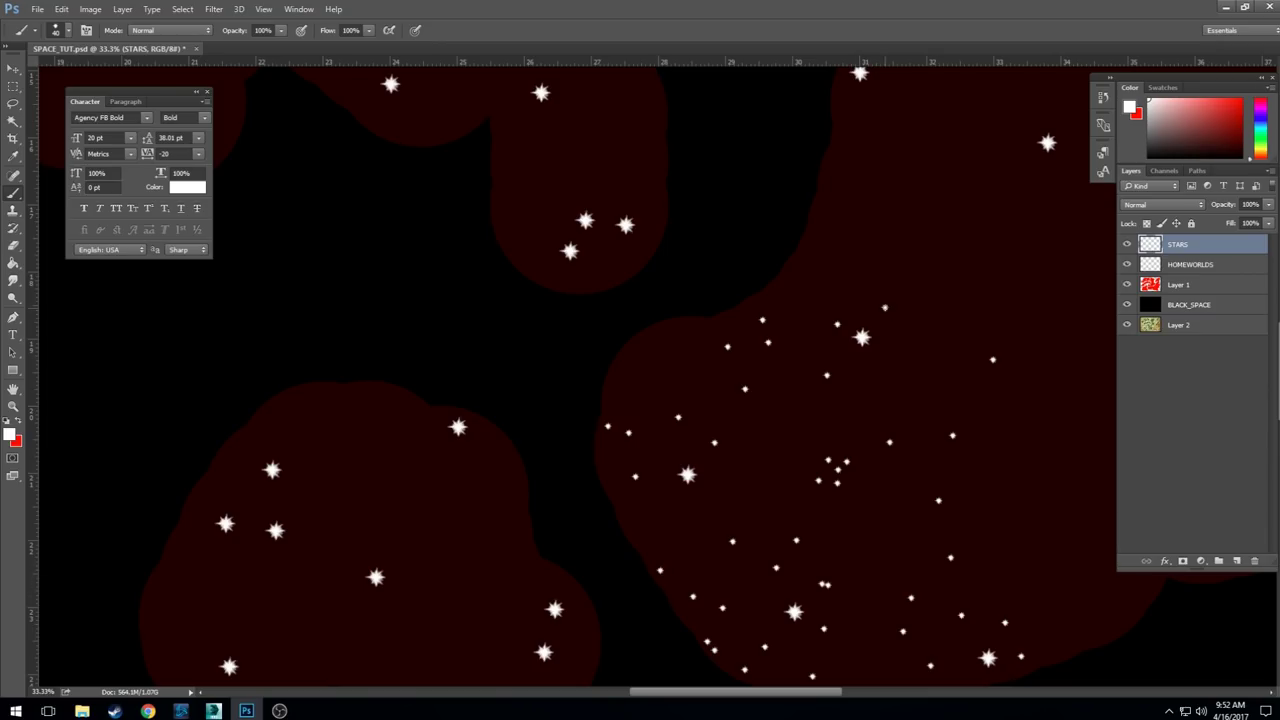
{"action": "left_click", "coordinate": [890, 214]}
{"action": "left_click", "coordinate": [906, 182]}
{"action": "left_click", "coordinate": [969, 147]}
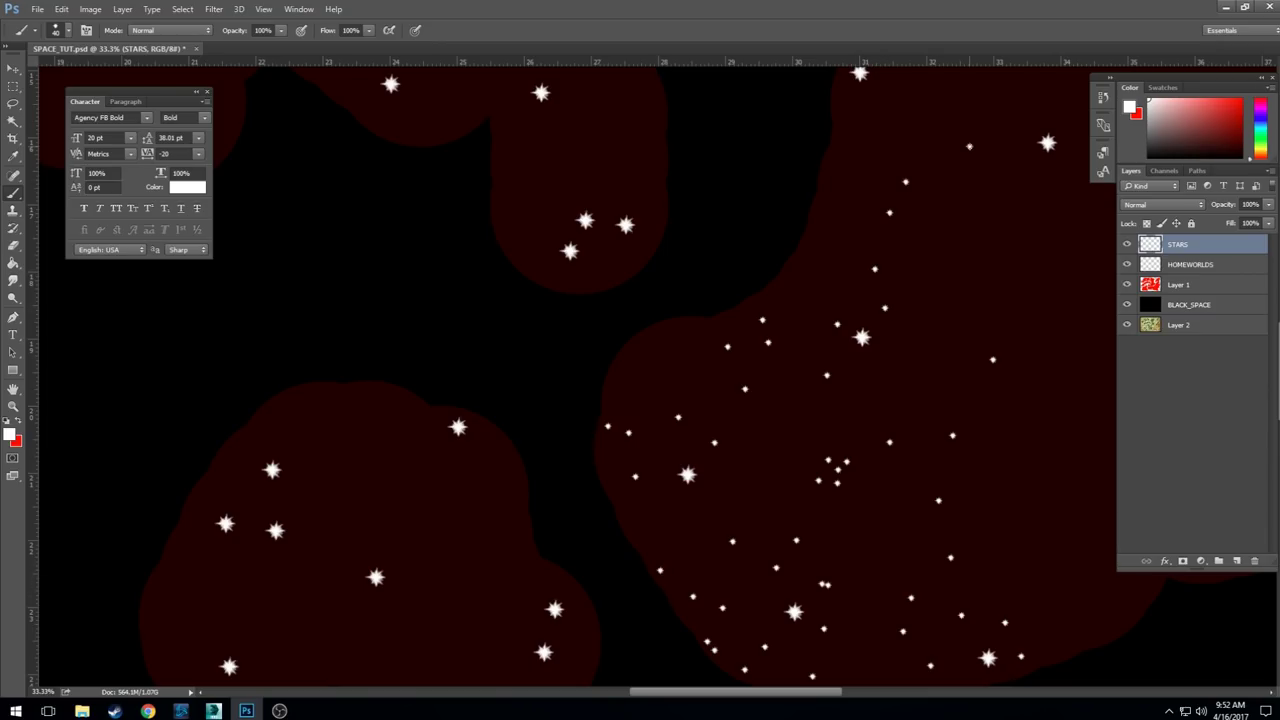
{"action": "left_click", "coordinate": [975, 168]}
{"action": "left_click", "coordinate": [946, 175]}
- Scatter small stars south of the northeastern large star, down the interior of the central landmass
{"action": "left_click", "coordinate": [996, 338]}
{"action": "left_click", "coordinate": [1050, 333]}
{"action": "left_click", "coordinate": [1065, 261]}
{"action": "left_click", "coordinate": [1053, 218]}
{"action": "left_click", "coordinate": [1042, 414]}
- Stamp small stars down to the central landmass's southeastern edge, with a tight group partway
{"action": "left_click", "coordinate": [1047, 489]}
{"action": "left_click", "coordinate": [1078, 520]}
{"action": "left_click", "coordinate": [1075, 544]}
{"action": "left_click", "coordinate": [1127, 604]}
{"action": "left_click", "coordinate": [1086, 627]}
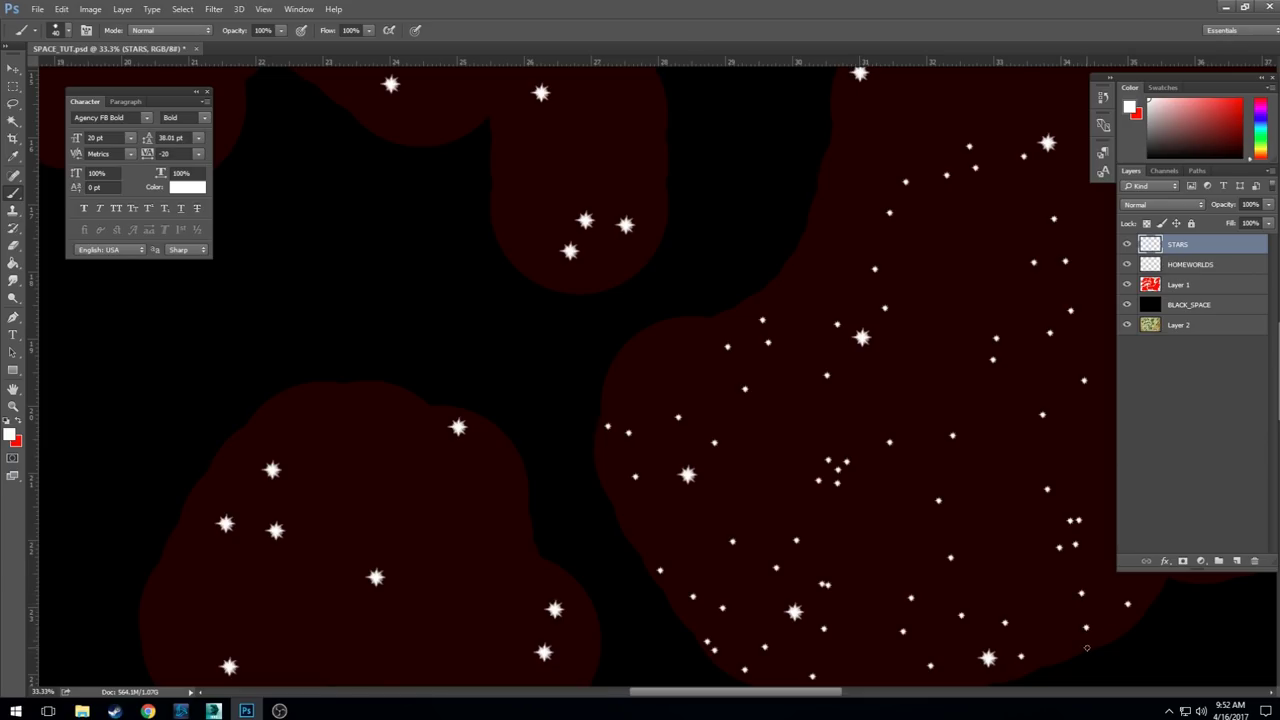
- Finish the small stars at the central landmass's southeastern edge and beside the large star farther north
{"action": "left_click", "coordinate": [1104, 620]}
{"action": "left_click", "coordinate": [850, 125]}
{"action": "left_click", "coordinate": [861, 98]}
{"action": "left_click_drag", "start_coordinate": [942, 495], "coordinate": [723, 481]}
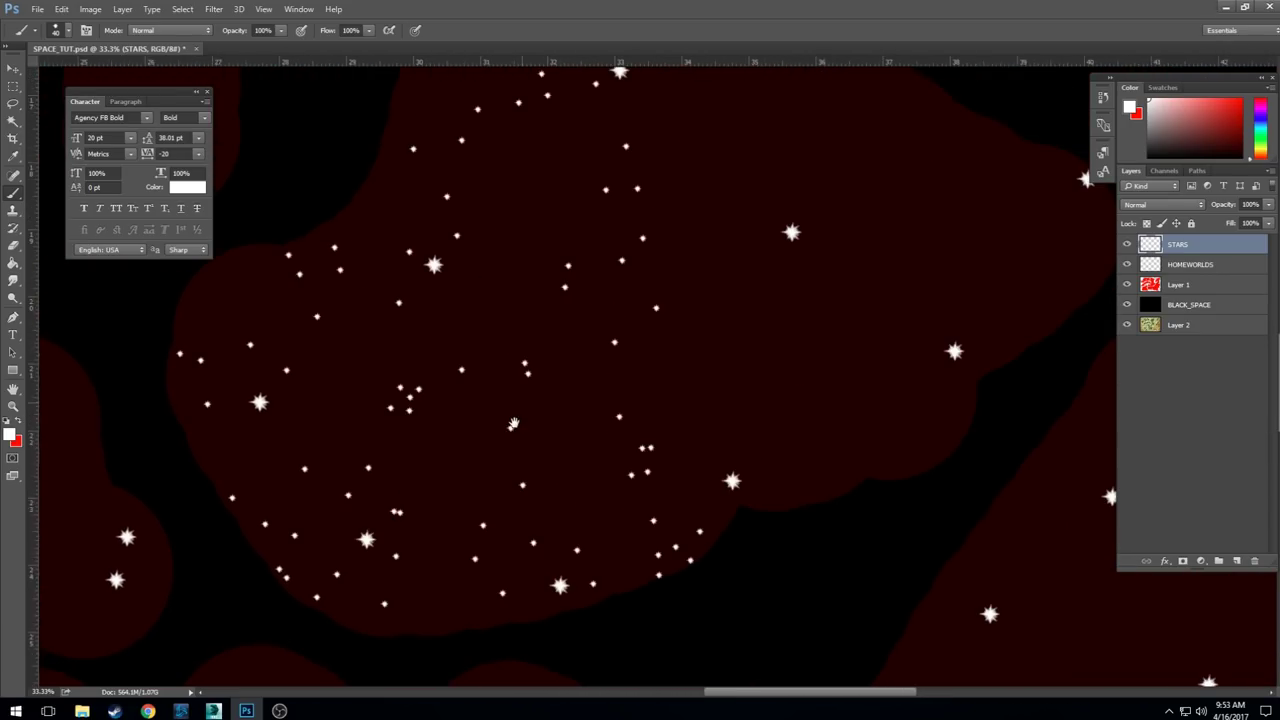
- Stamp small stars around the large star on the central landmass's southeastern edge and eastward along that edge
{"action": "left_click", "coordinate": [700, 468]}
{"action": "left_click", "coordinate": [725, 447]}
{"action": "left_click", "coordinate": [756, 456]}
{"action": "left_click", "coordinate": [754, 481]}
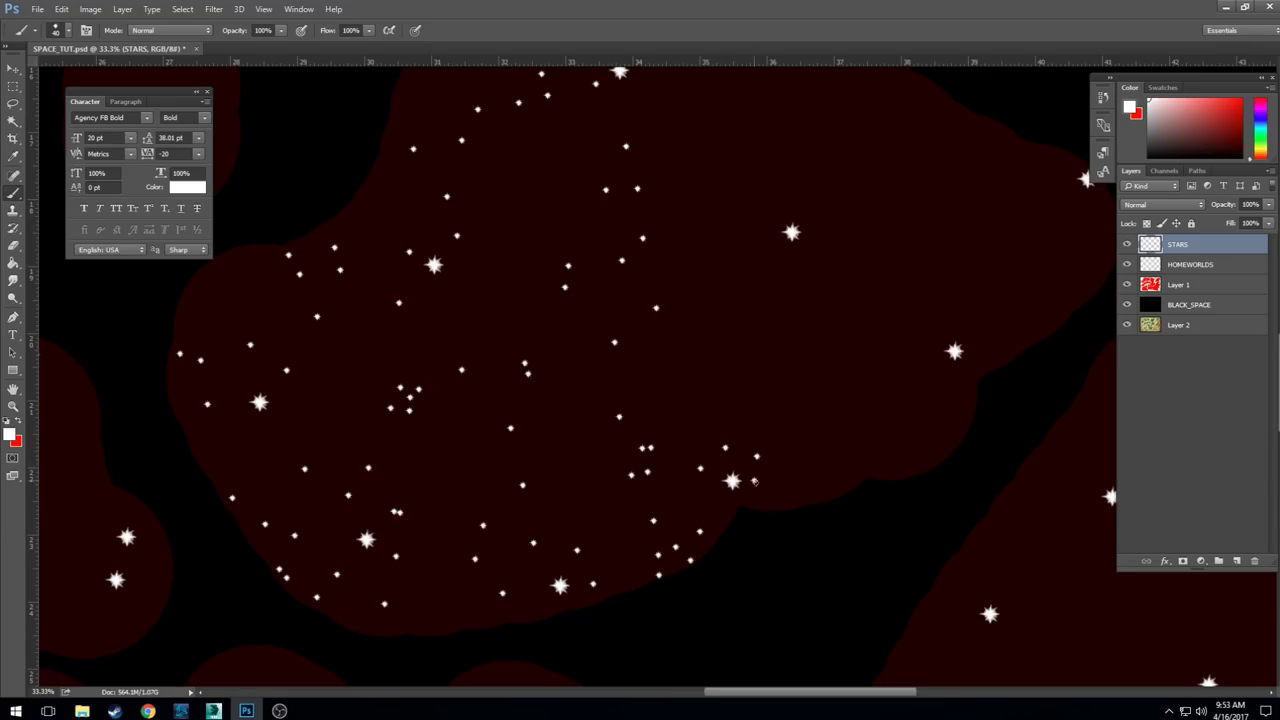
{"action": "left_click", "coordinate": [785, 514]}
{"action": "left_click", "coordinate": [828, 496]}
{"action": "left_click", "coordinate": [847, 461]}
- Stamp small stars around the eastern interior's large star, with a few stray ones southwest of it and in the black gap
{"action": "left_click", "coordinate": [817, 324]}
{"action": "left_click", "coordinate": [858, 295]}
{"action": "left_click", "coordinate": [807, 218]}
{"action": "left_click", "coordinate": [793, 276]}
{"action": "left_click", "coordinate": [684, 427]}
{"action": "left_click", "coordinate": [769, 585]}
{"action": "left_click", "coordinate": [1034, 384]}
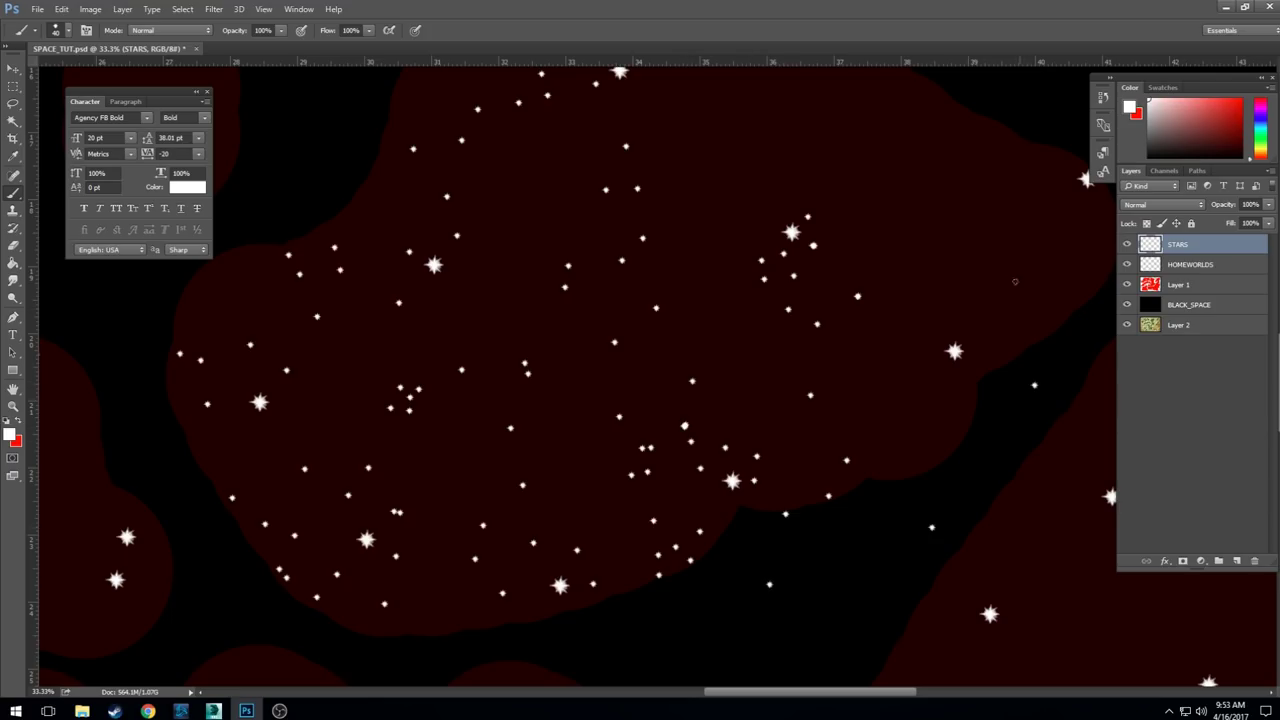
- Scatter small stars around the large star near the eastern edge and over the bulge southwest of it
{"action": "left_click", "coordinate": [1013, 272]}
{"action": "left_click", "coordinate": [965, 385]}
{"action": "left_click", "coordinate": [910, 368]}
{"action": "left_click", "coordinate": [884, 398]}
{"action": "left_click", "coordinate": [905, 425]}
{"action": "left_click", "coordinate": [940, 446]}
{"action": "left_click", "coordinate": [874, 460]}
- Stamp small stars northward from the eastern interior's large star, with a tight group near the landmass's northeastern edge
{"action": "left_click", "coordinate": [903, 232]}
{"action": "left_click", "coordinate": [895, 166]}
{"action": "left_click", "coordinate": [863, 113]}
{"action": "left_click", "coordinate": [818, 91]}
{"action": "left_click", "coordinate": [853, 120]}
{"action": "left_click", "coordinate": [865, 132]}
{"action": "left_click", "coordinate": [855, 248]}
- Stamp a line of small stars from the eastern interior toward the central landmass's eastern tip
{"action": "left_click", "coordinate": [947, 238]}
{"action": "left_click", "coordinate": [1034, 229]}
{"action": "left_click", "coordinate": [1055, 266]}
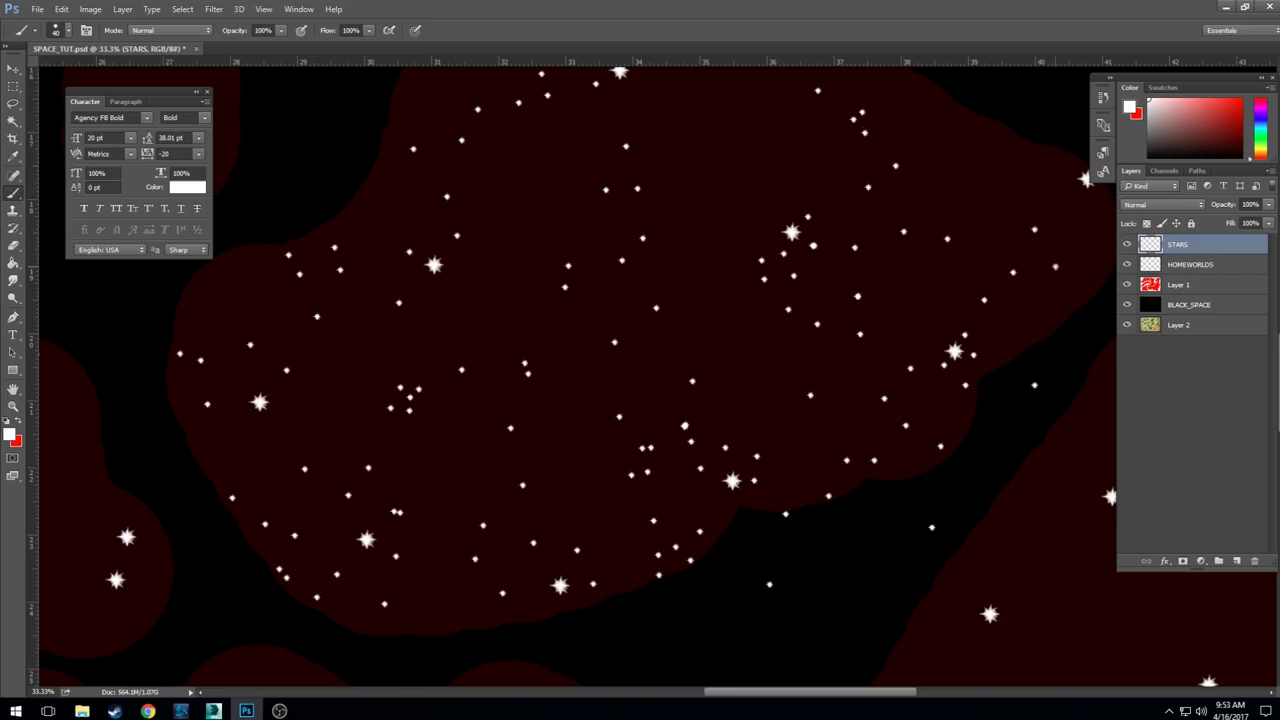
{"action": "left_click", "coordinate": [1028, 293]}
- Ring the large star at the central landmass's eastern tip with small stars
{"action": "left_click_drag", "start_coordinate": [1090, 244], "coordinate": [840, 356]}
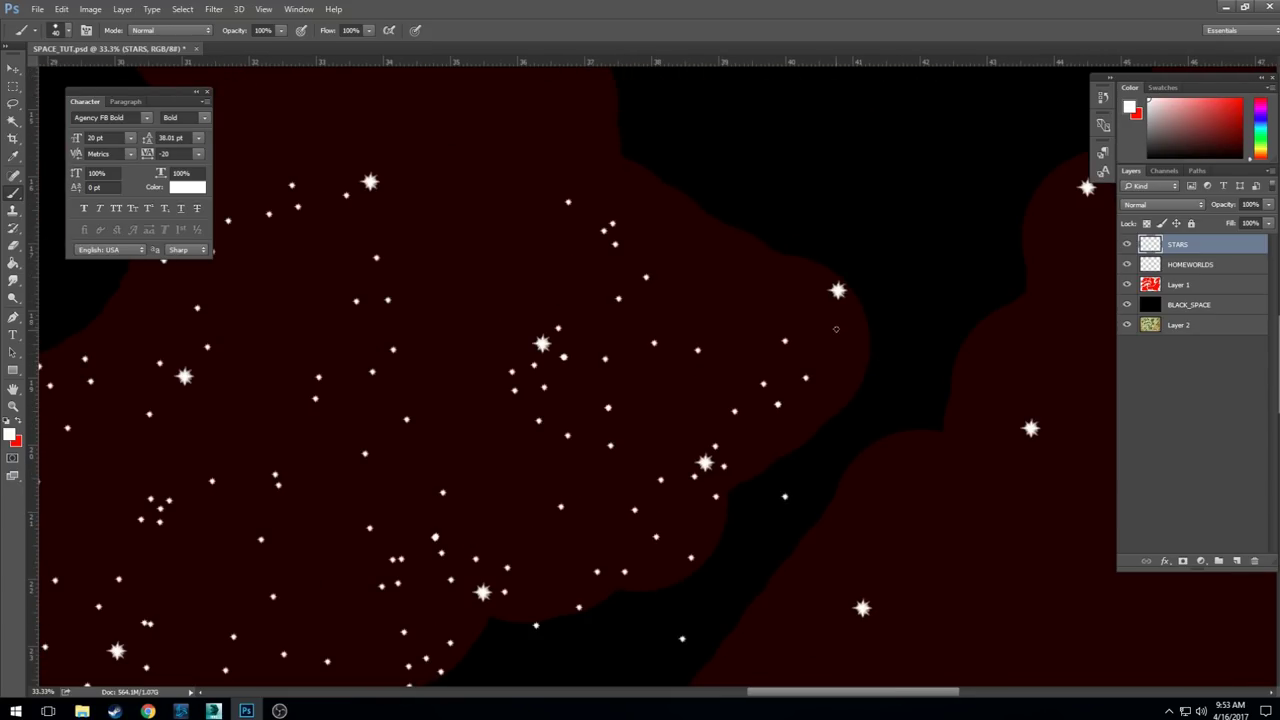
{"action": "left_click", "coordinate": [818, 300]}
{"action": "left_click", "coordinate": [821, 270]}
{"action": "left_click", "coordinate": [856, 304]}
{"action": "left_click", "coordinate": [856, 271]}
{"action": "left_click", "coordinate": [839, 259]}
- Scatter small stars west of the eastern tip's large star and into the black space north and east of it
{"action": "left_click", "coordinate": [814, 231]}
{"action": "left_click", "coordinate": [773, 196]}
{"action": "left_click", "coordinate": [737, 258]}
{"action": "left_click", "coordinate": [783, 285]}
{"action": "left_click", "coordinate": [809, 344]}
{"action": "left_click", "coordinate": [777, 357]}
{"action": "left_click", "coordinate": [959, 278]}
{"action": "left_click", "coordinate": [779, 104]}
- Stamp small stars north and northwest of the large star in the central landmass's eastern interior
{"action": "left_click", "coordinate": [633, 220]}
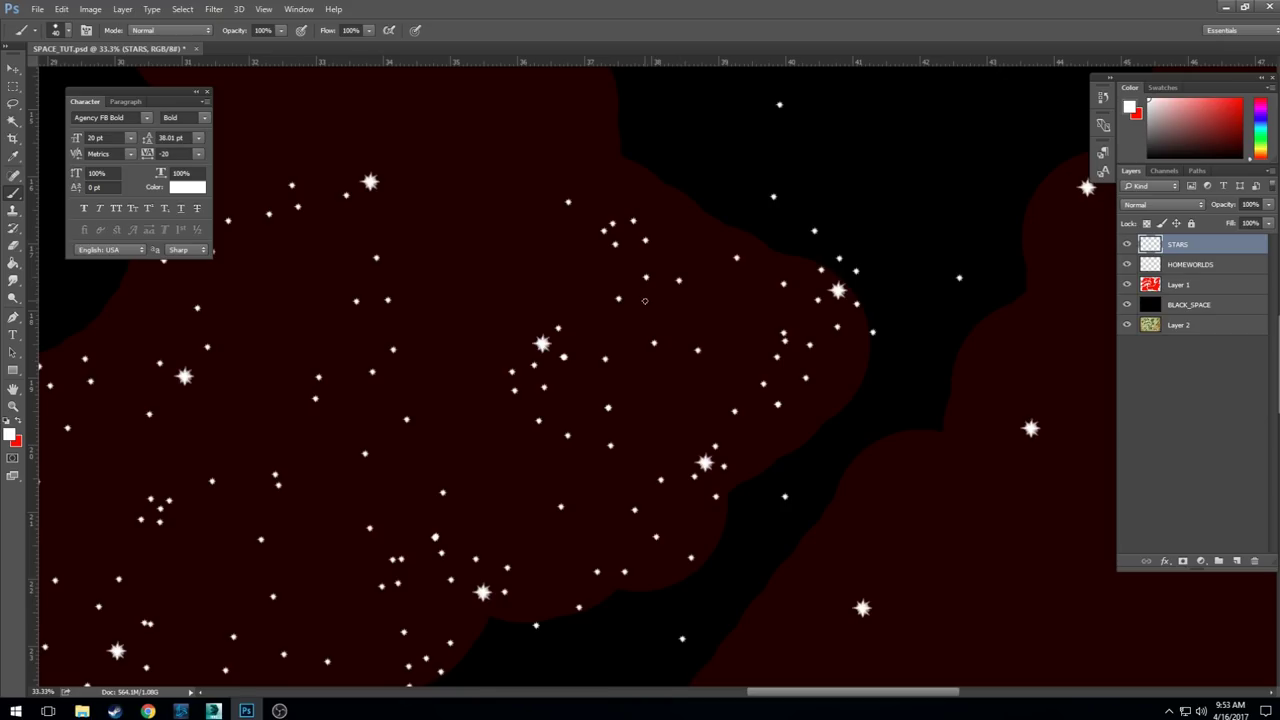
{"action": "left_click", "coordinate": [539, 256]}
{"action": "left_click", "coordinate": [509, 293]}
{"action": "left_click", "coordinate": [501, 265]}
{"action": "left_click", "coordinate": [497, 292]}
{"action": "left_click", "coordinate": [492, 322]}
- Surround the large star in the middle of the central landmass with small stars, continuing a little northward
{"action": "left_click", "coordinate": [365, 107]}
{"action": "left_click", "coordinate": [390, 129]}
{"action": "left_click", "coordinate": [376, 149]}
{"action": "left_click", "coordinate": [364, 221]}
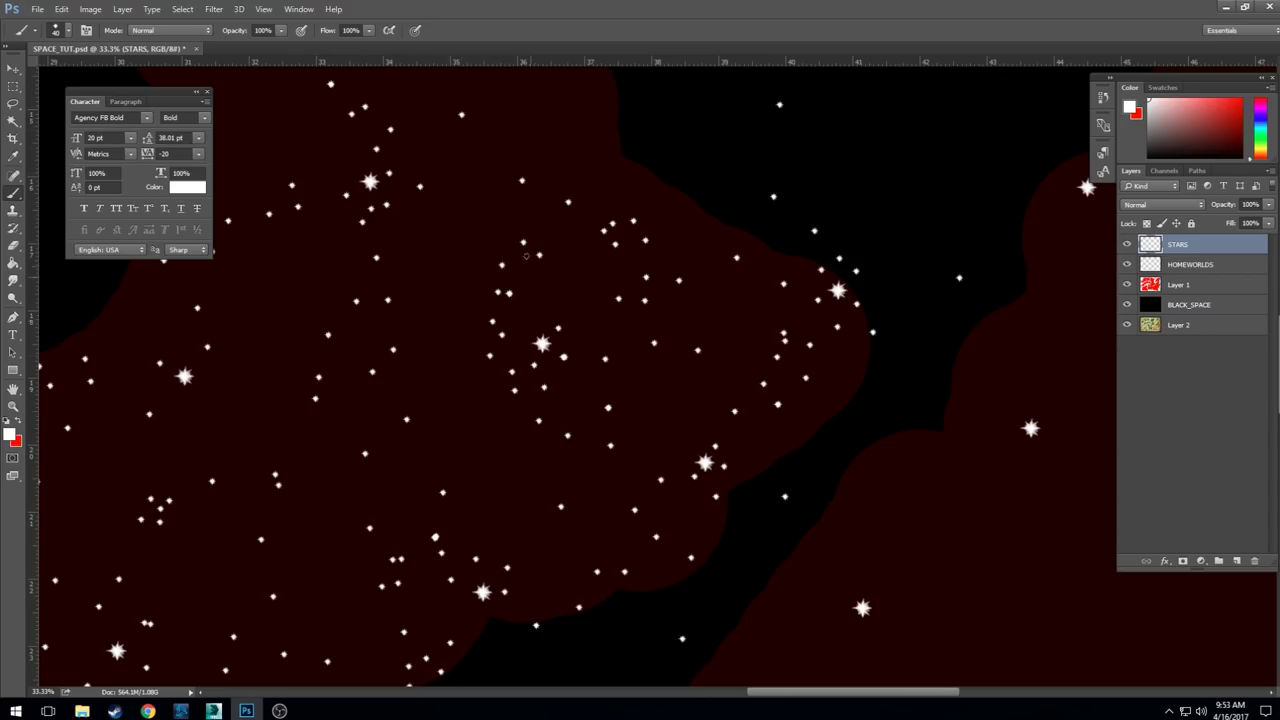
- Stamp small stars around the large star on the central landmass's western edge, extending north and south along the edge
{"action": "left_click_drag", "start_coordinate": [525, 256], "coordinate": [667, 408]}
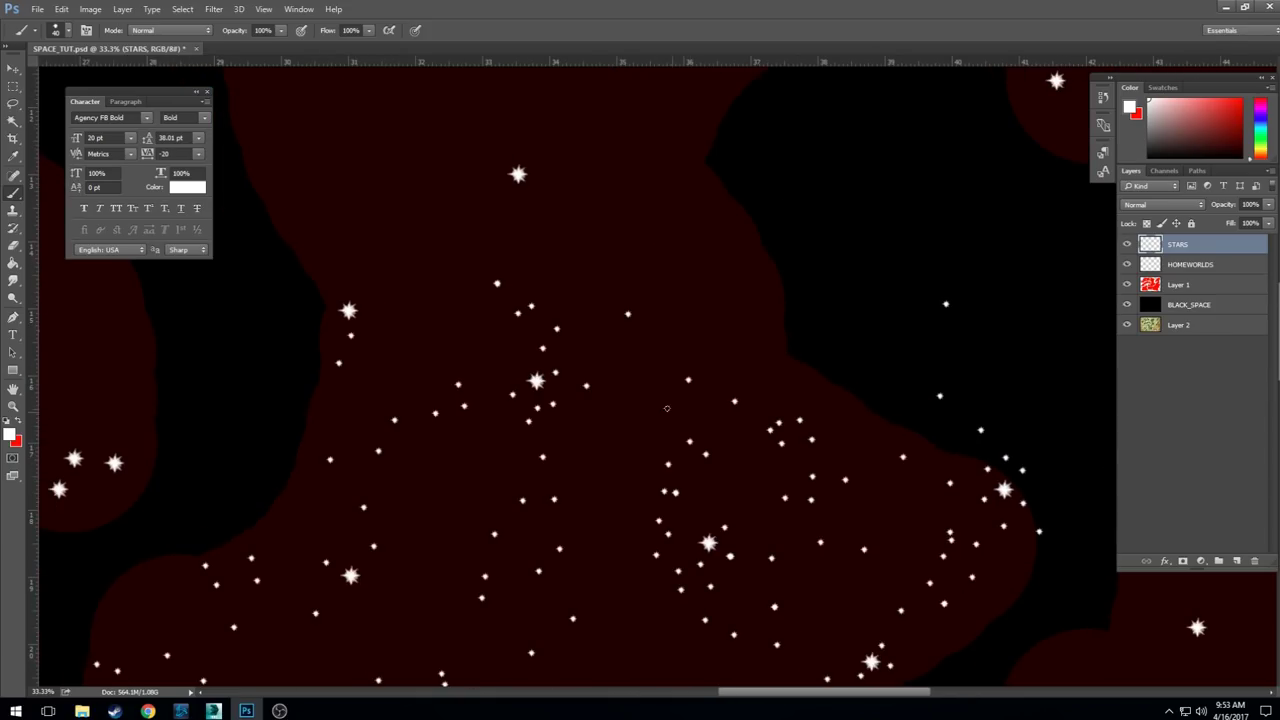
{"action": "left_click", "coordinate": [360, 254]}
{"action": "left_click", "coordinate": [300, 233]}
{"action": "left_click", "coordinate": [285, 160]}
{"action": "left_click", "coordinate": [290, 122]}
{"action": "left_click", "coordinate": [329, 326]}
{"action": "left_click", "coordinate": [334, 397]}
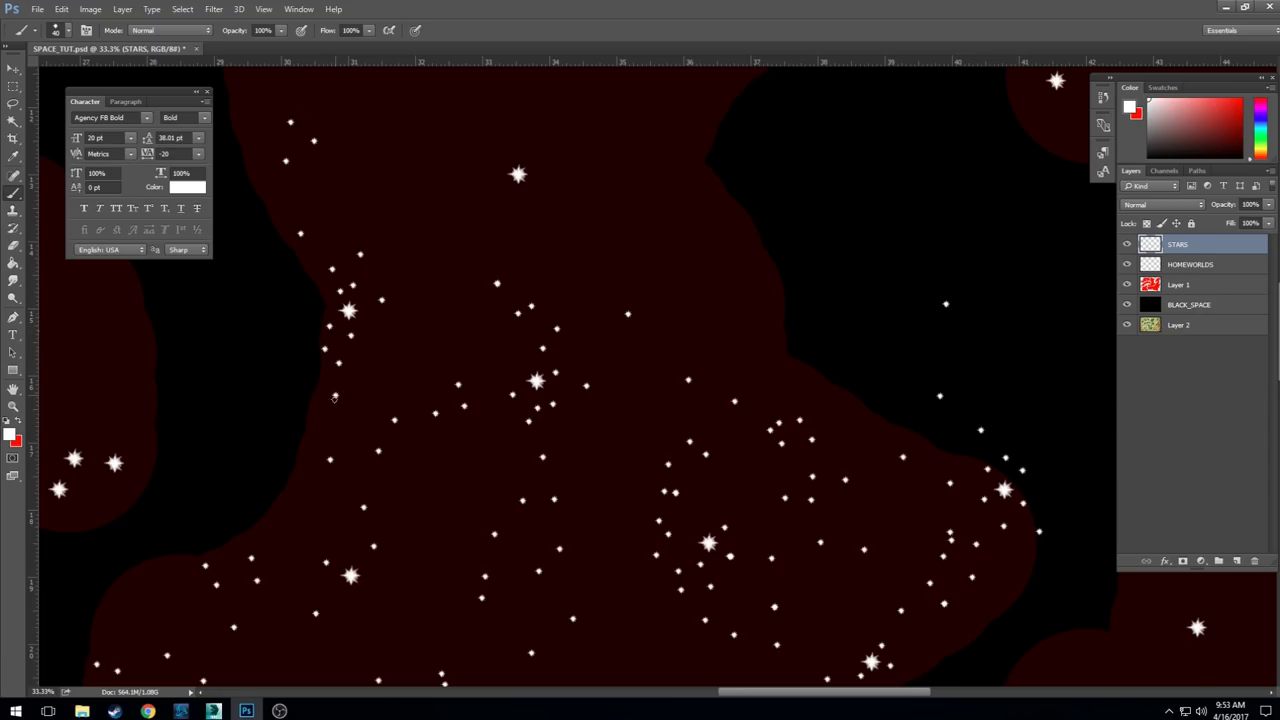
- Ring the next large star to the north, in the landmass's narrow middle, with small stars
{"action": "left_click", "coordinate": [430, 207]}
{"action": "left_click", "coordinate": [514, 128]}
{"action": "left_click", "coordinate": [554, 142]}
{"action": "left_click", "coordinate": [540, 211]}
{"action": "left_click", "coordinate": [531, 199]}
{"action": "left_click", "coordinate": [515, 214]}
- Stamp small stars around the notch in the landmass's eastern edge and one in the black space beyond
{"action": "left_click", "coordinate": [667, 143]}
{"action": "left_click", "coordinate": [705, 108]}
{"action": "left_click", "coordinate": [687, 148]}
{"action": "left_click", "coordinate": [776, 267]}
{"action": "left_click", "coordinate": [731, 241]}
{"action": "left_click", "coordinate": [889, 124]}
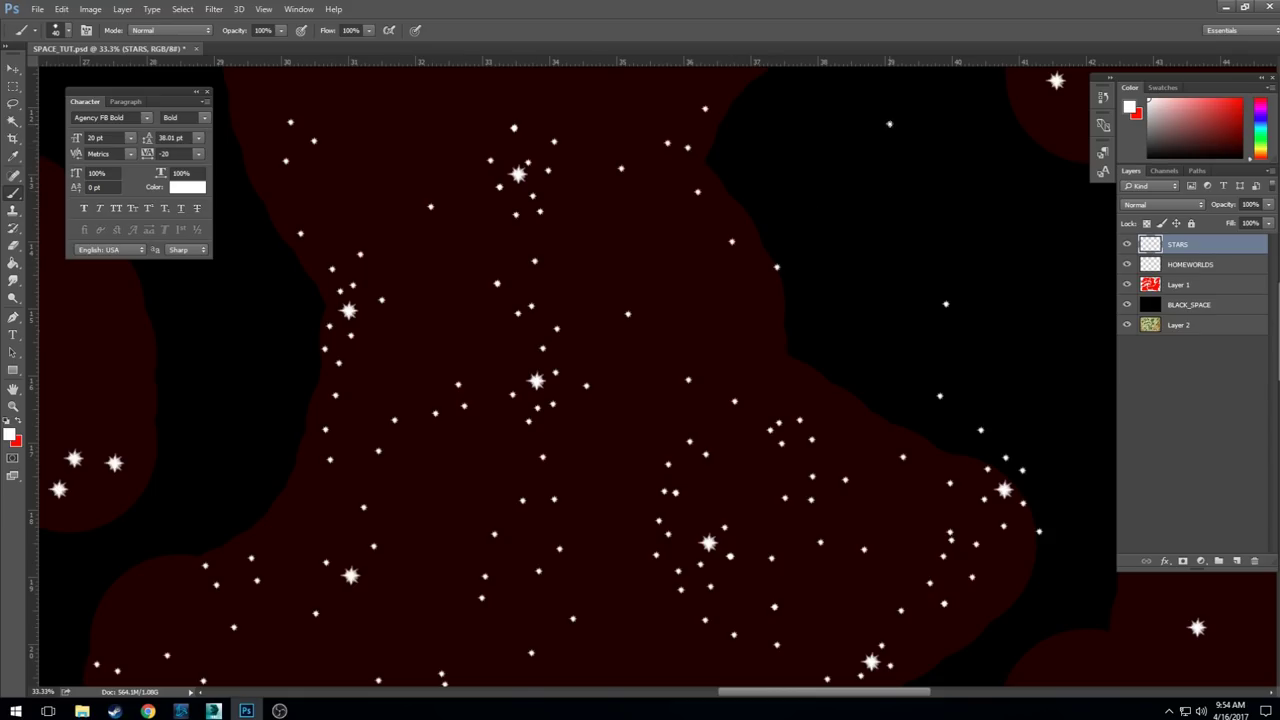
- Stamp small stars by the large star north of the notch and fill the round eastern island around its large star
{"action": "left_click_drag", "start_coordinate": [836, 150], "coordinate": [784, 337]}
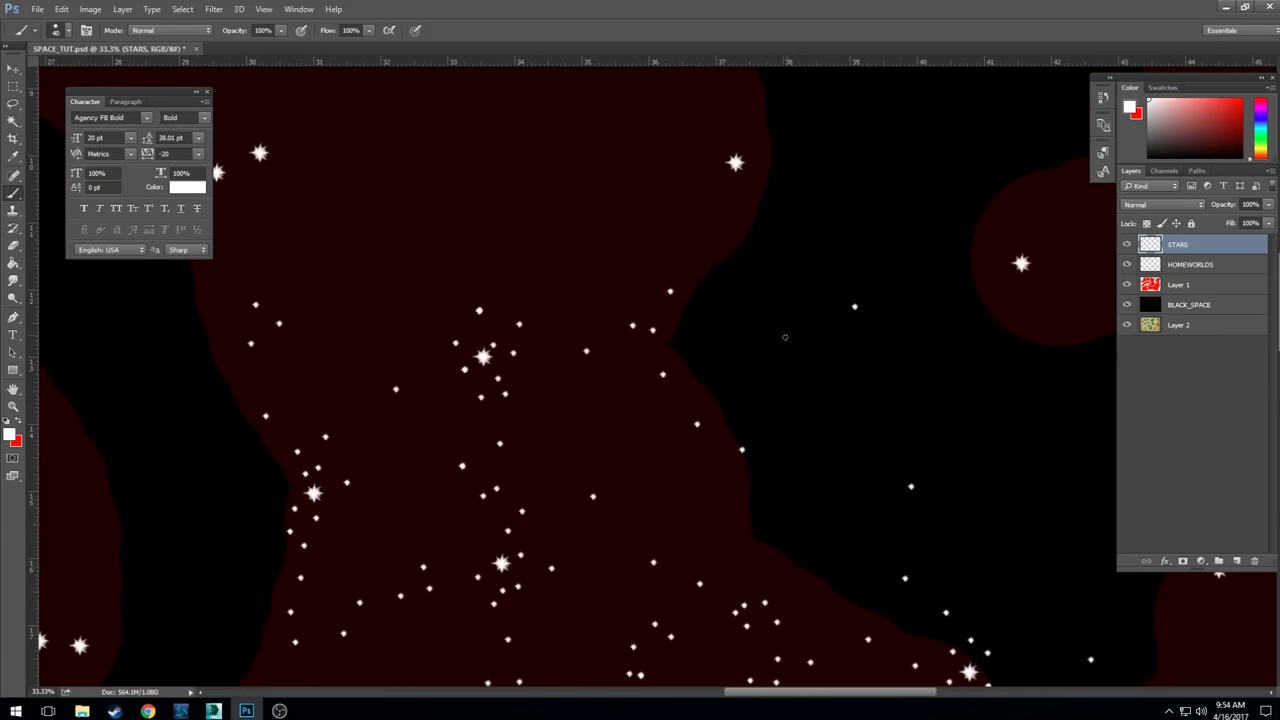
{"action": "left_click", "coordinate": [683, 204]}
{"action": "left_click", "coordinate": [1058, 209]}
{"action": "left_click", "coordinate": [1076, 325]}
{"action": "left_click", "coordinate": [1039, 292]}
{"action": "left_click", "coordinate": [1011, 298]}
{"action": "left_click", "coordinate": [1045, 272]}
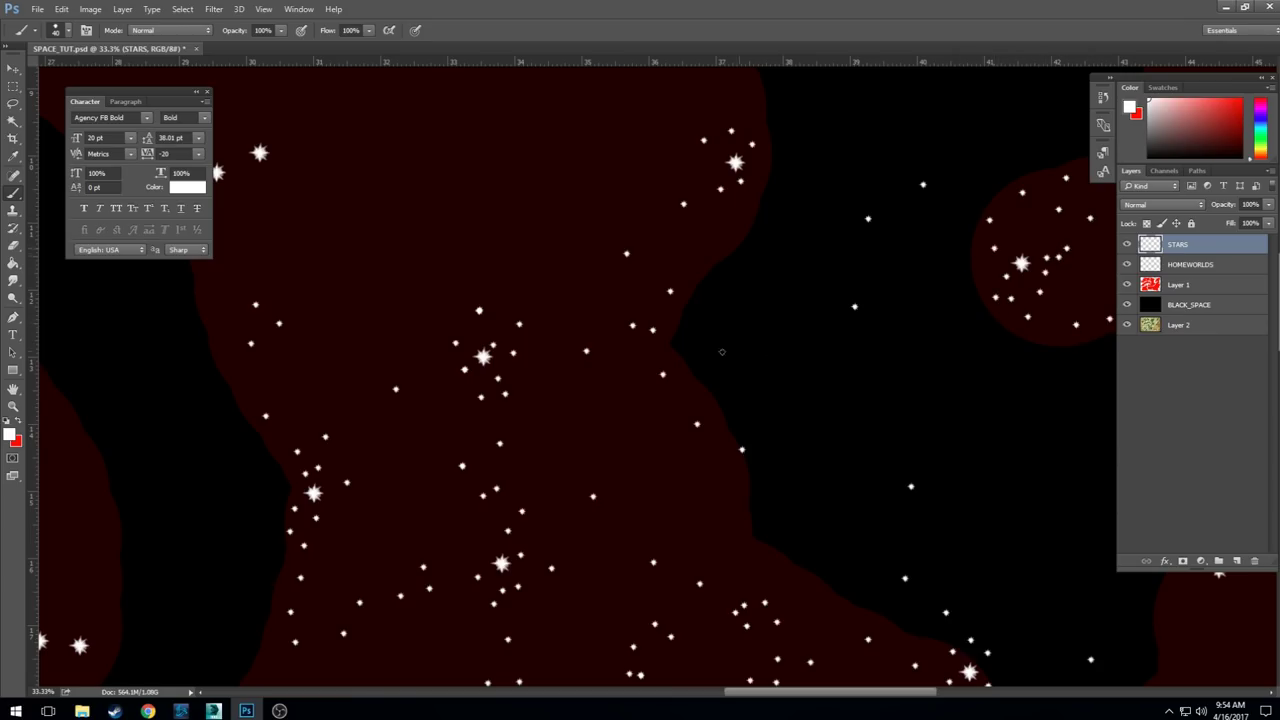
- Add a few small stars inside the western edge of the landmass's narrow middle section
{"action": "left_click", "coordinate": [277, 345]}
{"action": "left_click", "coordinate": [286, 377]}
{"action": "left_click", "coordinate": [344, 607]}
- Cluster small stars around the pair of large stars near the landmass's northwestern edge
{"action": "left_click_drag", "start_coordinate": [358, 280], "coordinate": [498, 380]}
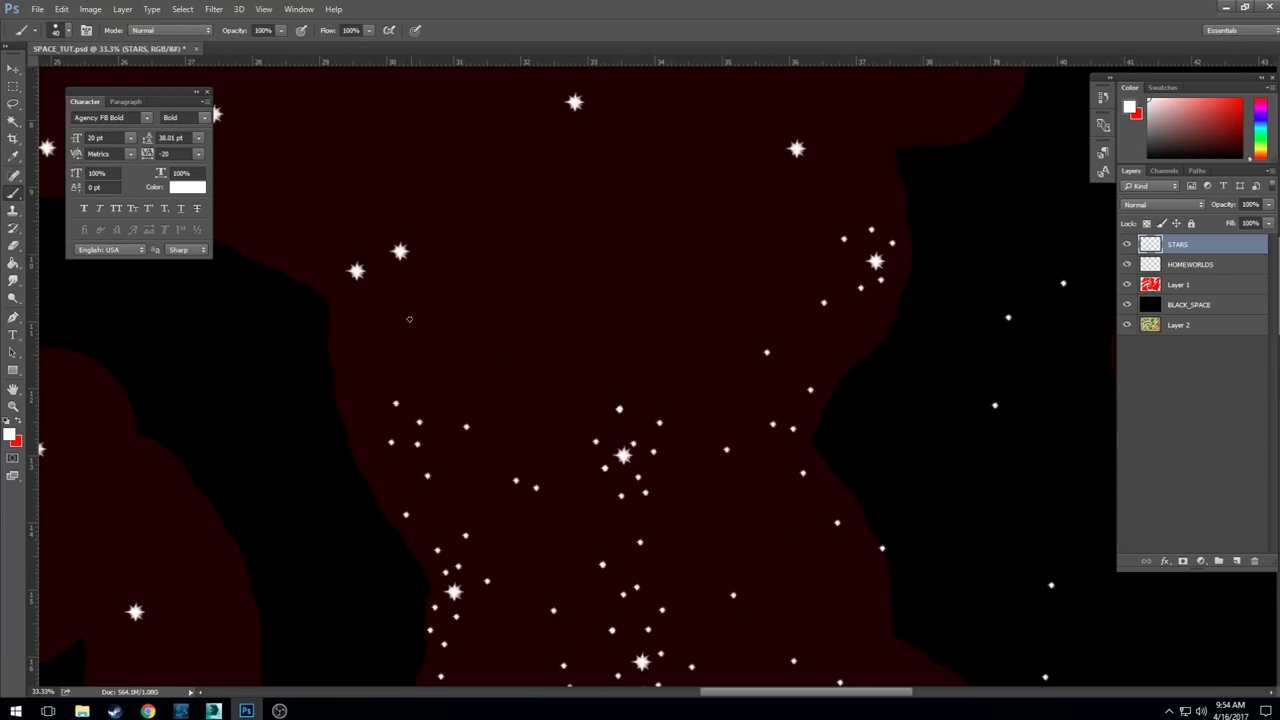
{"action": "left_click", "coordinate": [431, 246]}
{"action": "left_click", "coordinate": [394, 217]}
{"action": "left_click", "coordinate": [370, 182]}
{"action": "left_click", "coordinate": [343, 216]}
{"action": "left_click", "coordinate": [357, 223]}
{"action": "left_click", "coordinate": [452, 265]}
- Scatter small stars eastward from the pair of large stars across the landmass's northern interior
{"action": "left_click", "coordinate": [515, 253]}
{"action": "left_click", "coordinate": [570, 286]}
{"action": "left_click", "coordinate": [623, 263]}
{"action": "left_click", "coordinate": [640, 303]}
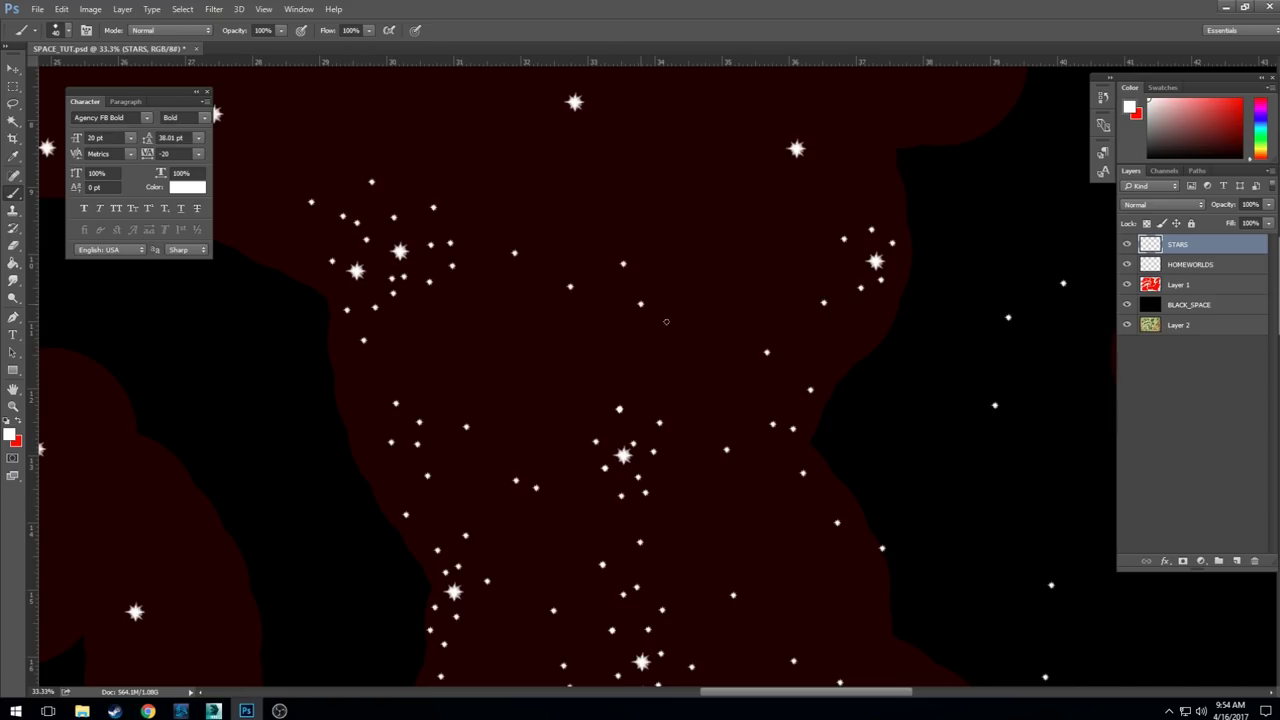
{"action": "left_click", "coordinate": [488, 207]}
{"action": "left_click", "coordinate": [563, 196]}
- Stamp small stars around the two large stars in the landmass's northwestern lobe and in the space between them
{"action": "left_click_drag", "start_coordinate": [583, 249], "coordinate": [728, 439]}
{"action": "left_click", "coordinate": [476, 268]}
{"action": "left_click", "coordinate": [398, 326]}
{"action": "left_click", "coordinate": [528, 115]}
{"action": "left_click", "coordinate": [403, 150]}
{"action": "left_click", "coordinate": [428, 319]}
- Surround the large star in the landmass's northeastern interior with small stars
{"action": "left_click", "coordinate": [920, 188]}
{"action": "left_click", "coordinate": [904, 232]}
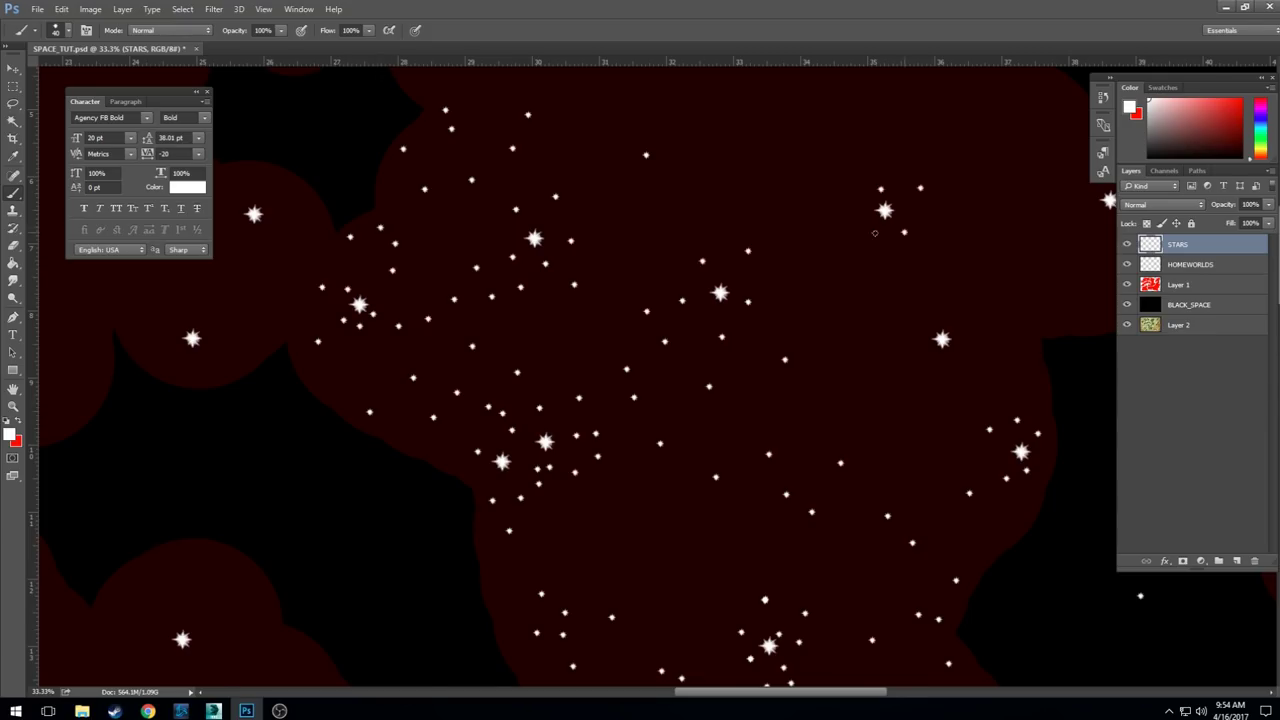
{"action": "left_click", "coordinate": [899, 165]}
{"action": "left_click", "coordinate": [772, 241]}
- Continue scattering small stars northward through the remaining northern part of the landmass
{"action": "left_click_drag", "start_coordinate": [620, 300], "coordinate": [620, 420]}
{"action": "left_click", "coordinate": [404, 320]}
{"action": "left_click", "coordinate": [621, 334]}
{"action": "left_click_drag", "start_coordinate": [620, 330], "coordinate": [621, 454]}
{"action": "left_click", "coordinate": [696, 354]}
{"action": "left_click", "coordinate": [765, 314]}
{"action": "left_click", "coordinate": [760, 401]}
{"action": "left_click", "coordinate": [753, 633]}
- Stamp small stars around the large stars in the northern part of the eastern landmass
{"action": "mouse_move", "coordinate": [651, 300]}
{"action": "left_mouse_down"}
{"action": "mouse_move", "coordinate": [651, 364]}
{"action": "mouse_move", "coordinate": [450, 300]}
{"action": "mouse_move", "coordinate": [500, 420]}
{"action": "left_mouse_up"}
{"action": "left_click", "coordinate": [465, 192]}
{"action": "left_click", "coordinate": [591, 109]}
{"action": "left_click", "coordinate": [812, 517]}
{"action": "left_click", "coordinate": [552, 284]}
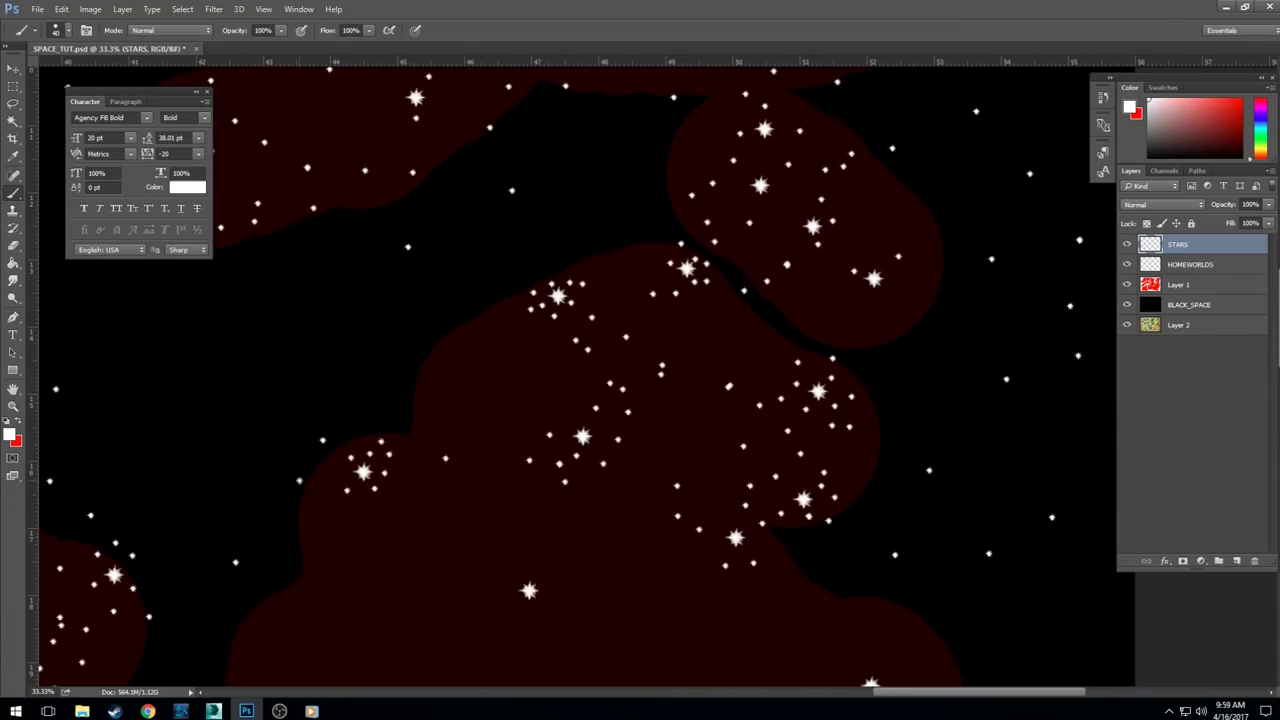
- Stamp trails of small stars linking the large stars across the eastern landmass's southern interior
{"action": "mouse_move", "coordinate": [600, 300]}
{"action": "left_mouse_down"}
{"action": "mouse_move", "coordinate": [520, 420]}
{"action": "mouse_move", "coordinate": [620, 420]}
{"action": "mouse_move", "coordinate": [420, 300]}
{"action": "left_mouse_up"}
{"action": "left_click", "coordinate": [642, 465]}
{"action": "left_click", "coordinate": [723, 567]}
{"action": "left_click", "coordinate": [333, 546]}
{"action": "left_click", "coordinate": [447, 519]}
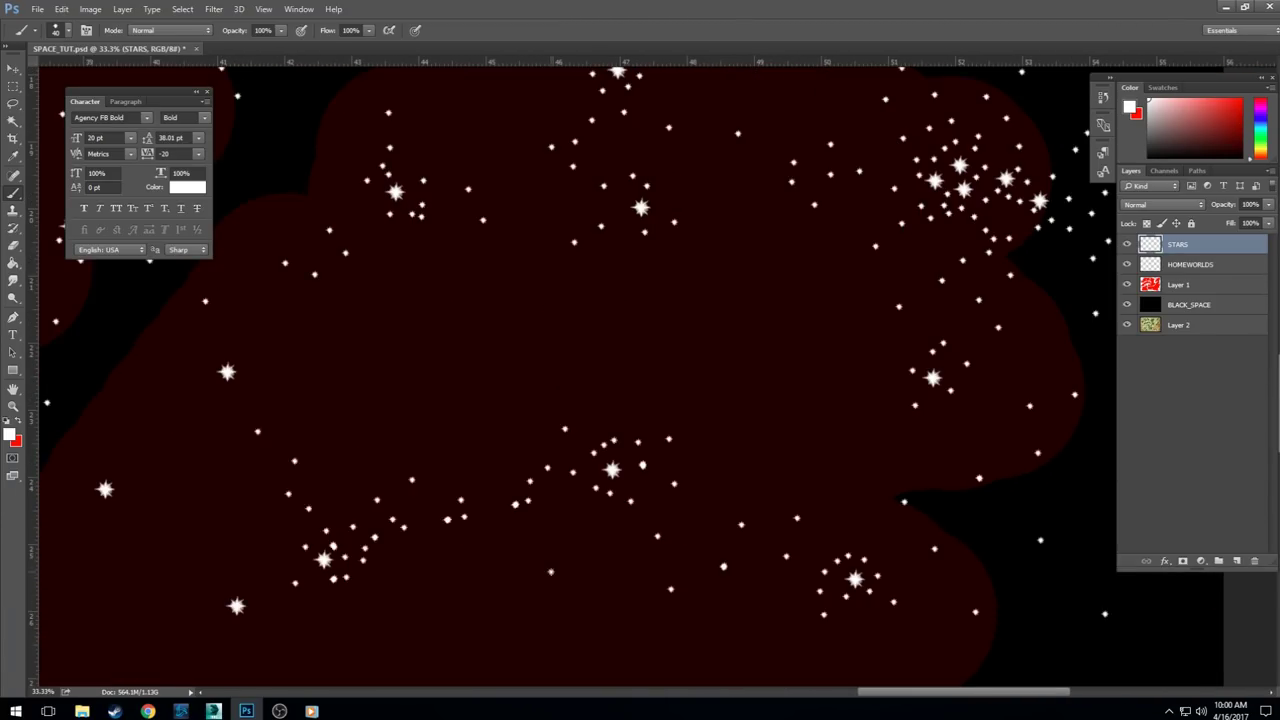
- Scatter more small stars farther south over the red landmass areas and their large stars
{"action": "left_click", "coordinate": [439, 392]}
{"action": "mouse_move", "coordinate": [600, 400]}
{"action": "left_mouse_down"}
{"action": "mouse_move", "coordinate": [500, 300]}
{"action": "mouse_move", "coordinate": [600, 420]}
{"action": "mouse_move", "coordinate": [620, 300]}
{"action": "left_mouse_up"}
{"action": "left_click", "coordinate": [1001, 480]}
{"action": "left_click", "coordinate": [575, 224]}
{"action": "left_click", "coordinate": [283, 609]}
- Stamp small stars across the southwestern landmass, including a ring around the large star in its northwestern lobe
{"action": "mouse_move", "coordinate": [800, 338]}
{"action": "left_mouse_down"}
{"action": "mouse_move", "coordinate": [716, 338]}
{"action": "mouse_move", "coordinate": [600, 400]}
{"action": "mouse_move", "coordinate": [520, 300]}
{"action": "mouse_move", "coordinate": [620, 380]}
{"action": "mouse_move", "coordinate": [555, 91]}
{"action": "mouse_move", "coordinate": [600, 380]}
{"action": "mouse_move", "coordinate": [520, 300]}
{"action": "mouse_move", "coordinate": [620, 400]}
{"action": "mouse_move", "coordinate": [851, 200]}
{"action": "mouse_move", "coordinate": [600, 400]}
{"action": "mouse_move", "coordinate": [520, 300]}
{"action": "mouse_move", "coordinate": [1010, 581]}
{"action": "mouse_move", "coordinate": [600, 400]}
{"action": "mouse_move", "coordinate": [520, 300]}
{"action": "left_mouse_up"}
{"action": "left_click", "coordinate": [544, 212]}
{"action": "left_click", "coordinate": [430, 150]}
{"action": "left_click", "coordinate": [504, 355]}
{"action": "left_click", "coordinate": [473, 439]}
{"action": "left_click", "coordinate": [593, 608]}
{"action": "left_click", "coordinate": [461, 304]}
{"action": "left_click", "coordinate": [475, 303]}
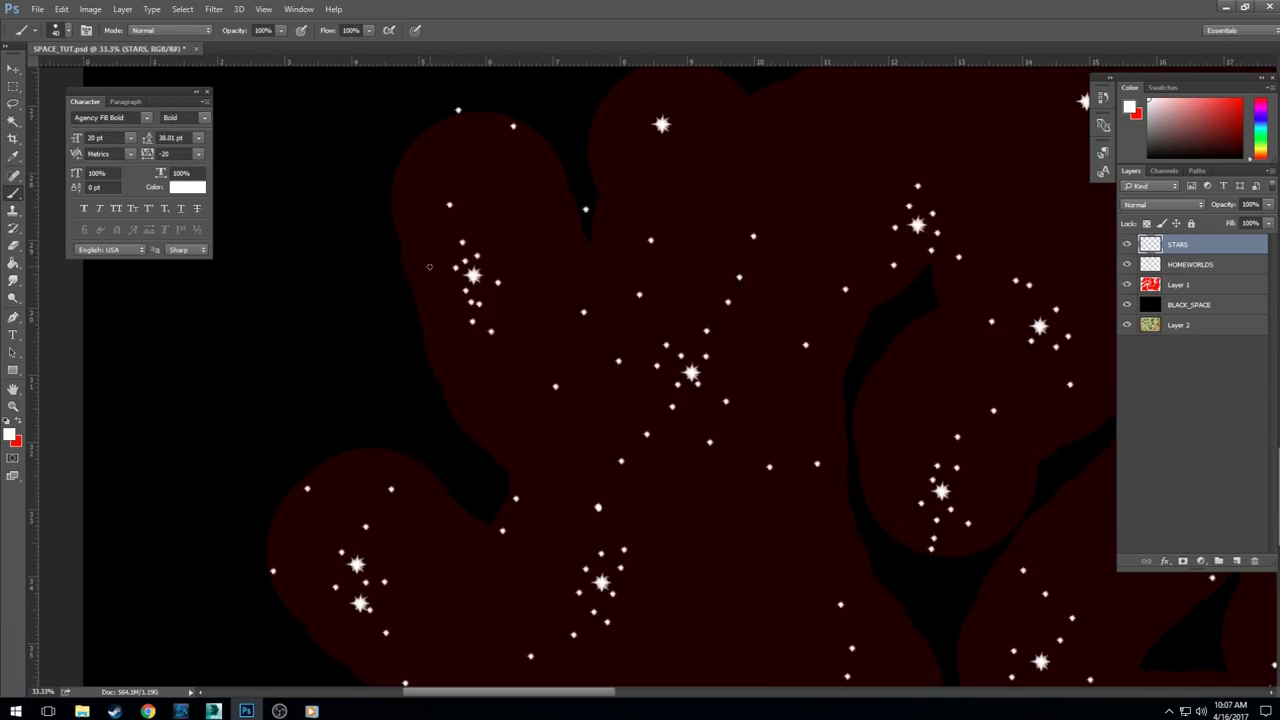
- Stamp small stars around the southwestern landmass's northern large star and onto the neighbouring landmass to the north
{"action": "left_click", "coordinate": [677, 117]}
{"action": "mouse_move", "coordinate": [429, 266]}
{"action": "left_mouse_down"}
{"action": "mouse_move", "coordinate": [600, 400]}
{"action": "mouse_move", "coordinate": [520, 300]}
{"action": "mouse_move", "coordinate": [620, 400]}
{"action": "mouse_move", "coordinate": [500, 300]}
{"action": "left_mouse_up"}
{"action": "left_click", "coordinate": [867, 360]}
{"action": "left_click", "coordinate": [802, 159]}
{"action": "left_click", "coordinate": [426, 182]}
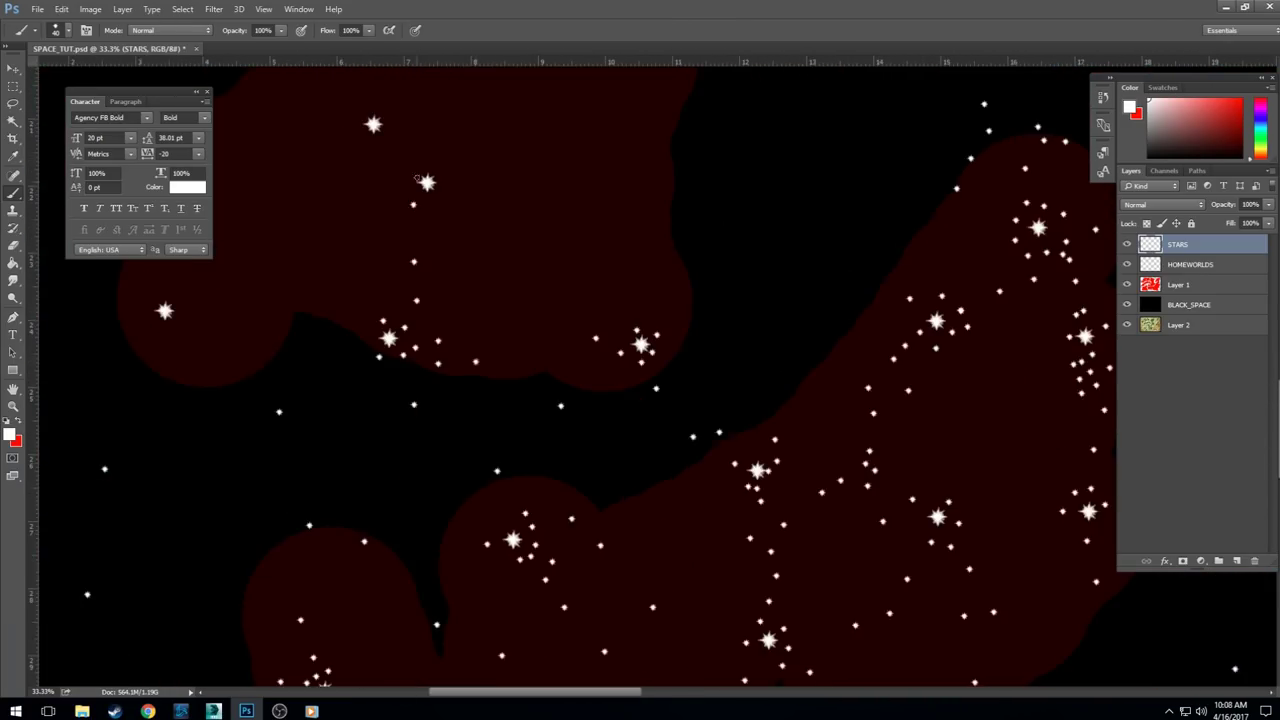
{"action": "left_click", "coordinate": [439, 404]}
- Scatter small stars around the large stars farther north in the western landmasses
{"action": "mouse_move", "coordinate": [416, 178]}
{"action": "left_mouse_down"}
{"action": "mouse_move", "coordinate": [600, 400]}
{"action": "mouse_move", "coordinate": [520, 300]}
{"action": "mouse_move", "coordinate": [808, 315]}
{"action": "mouse_move", "coordinate": [600, 400]}
{"action": "mouse_move", "coordinate": [520, 300]}
{"action": "mouse_move", "coordinate": [547, 290]}
{"action": "mouse_move", "coordinate": [600, 400]}
{"action": "mouse_move", "coordinate": [520, 300]}
{"action": "mouse_move", "coordinate": [504, 442]}
{"action": "mouse_move", "coordinate": [600, 400]}
{"action": "mouse_move", "coordinate": [520, 300]}
{"action": "left_mouse_up"}
{"action": "left_click", "coordinate": [634, 261]}
{"action": "left_click", "coordinate": [924, 262]}
{"action": "left_click", "coordinate": [1058, 320]}
{"action": "left_click", "coordinate": [824, 295]}
- Pack small stars densely around the group of large stars in the far western landmass, with smaller groups nearby
{"action": "left_click", "coordinate": [652, 247]}
{"action": "left_click", "coordinate": [836, 472]}
{"action": "left_click", "coordinate": [868, 500]}
{"action": "left_click", "coordinate": [580, 330]}
{"action": "left_click", "coordinate": [460, 434]}
{"action": "left_click", "coordinate": [495, 385]}
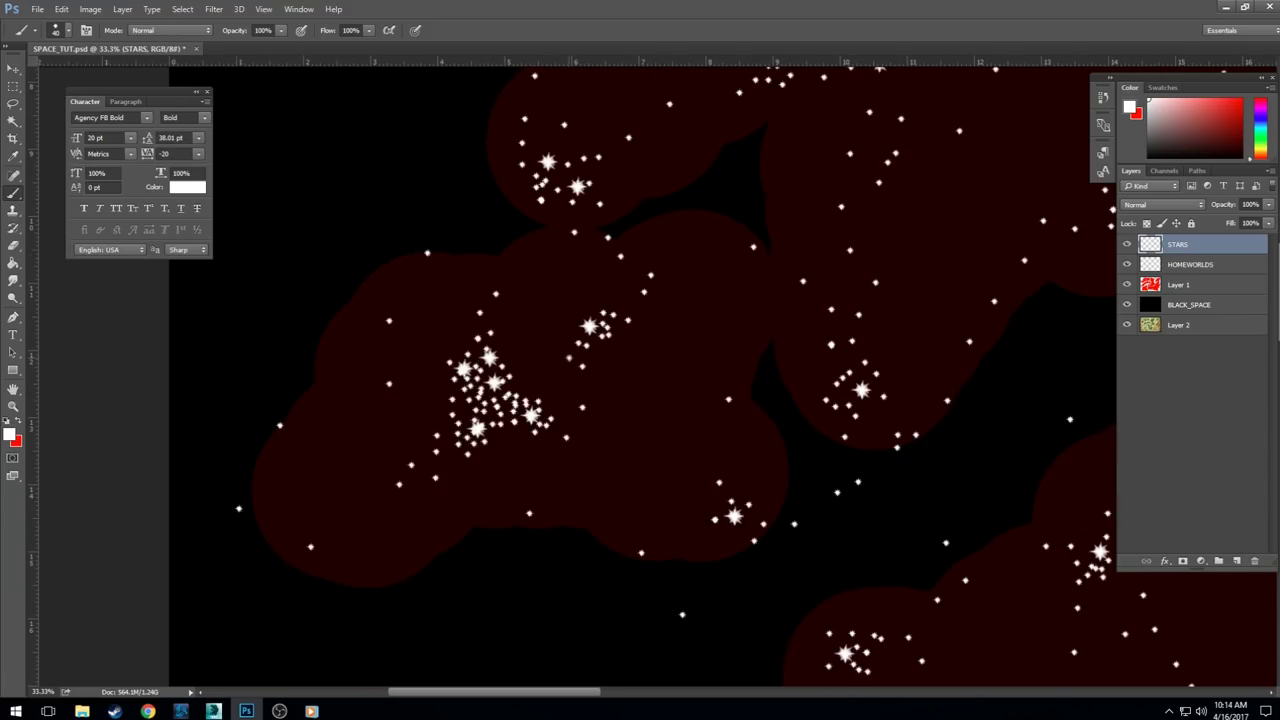
- Review the stamped stars across the whole map, briefly toggling off the red landmass guides on Layer 1
{"action": "left_click", "coordinate": [735, 515]}
{"action": "left_click_drag", "start_coordinate": [735, 515], "coordinate": [759, 459]}
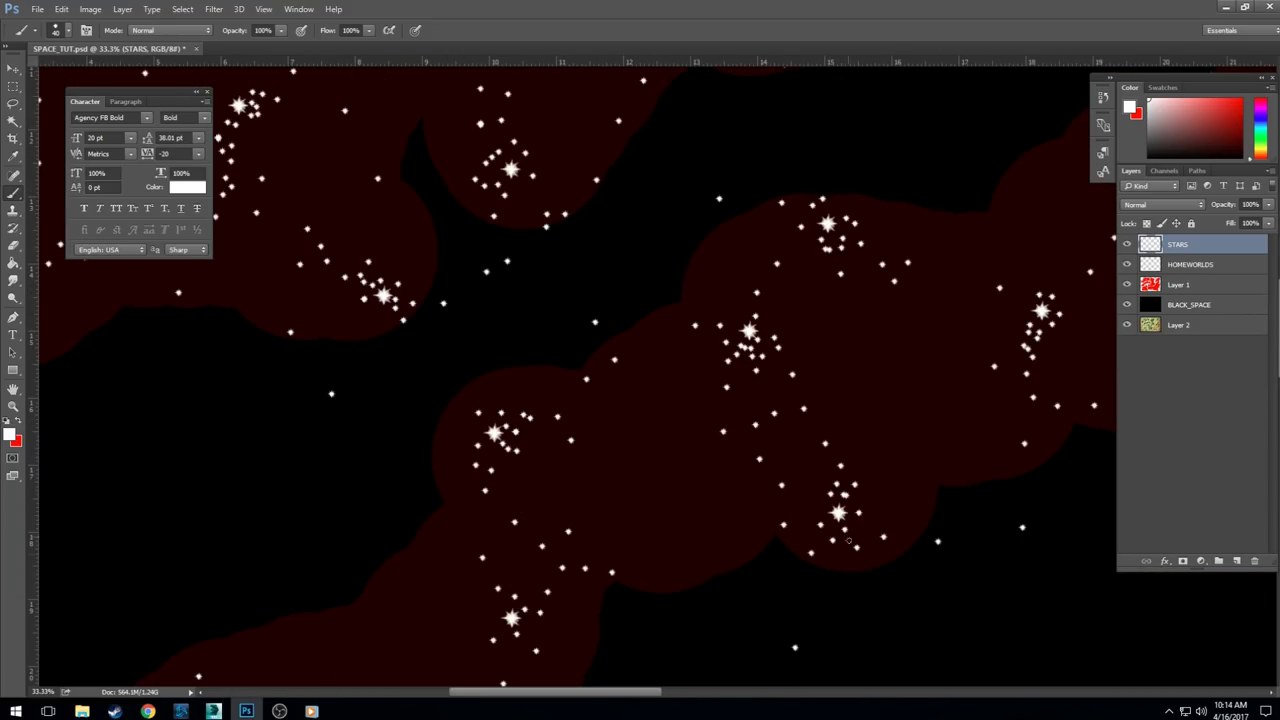
{"action": "mouse_move", "coordinate": [904, 426]}
{"action": "left_mouse_down"}
{"action": "mouse_move", "coordinate": [836, 430]}
{"action": "mouse_move", "coordinate": [580, 310]}
{"action": "mouse_move", "coordinate": [526, 333]}
{"action": "left_mouse_up"}
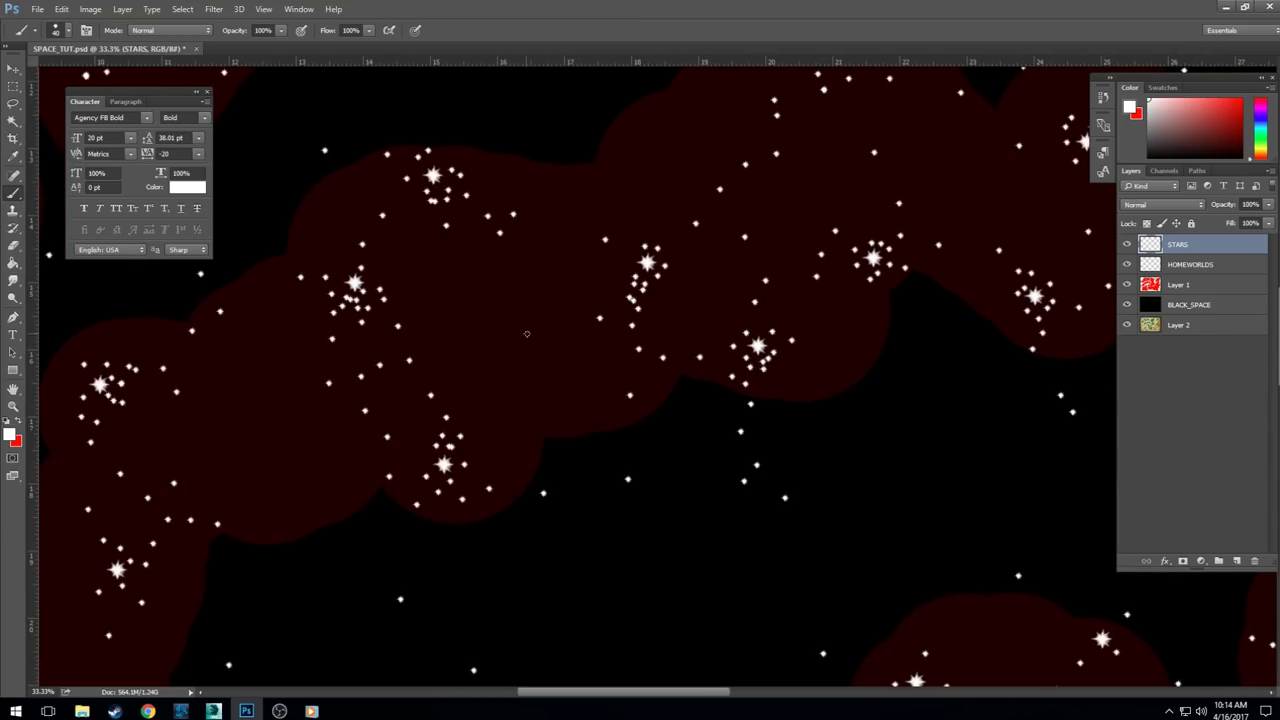
{"action": "scroll", "coordinate": [528, 335], "scroll_direction": "down", "scroll_amount": 3}
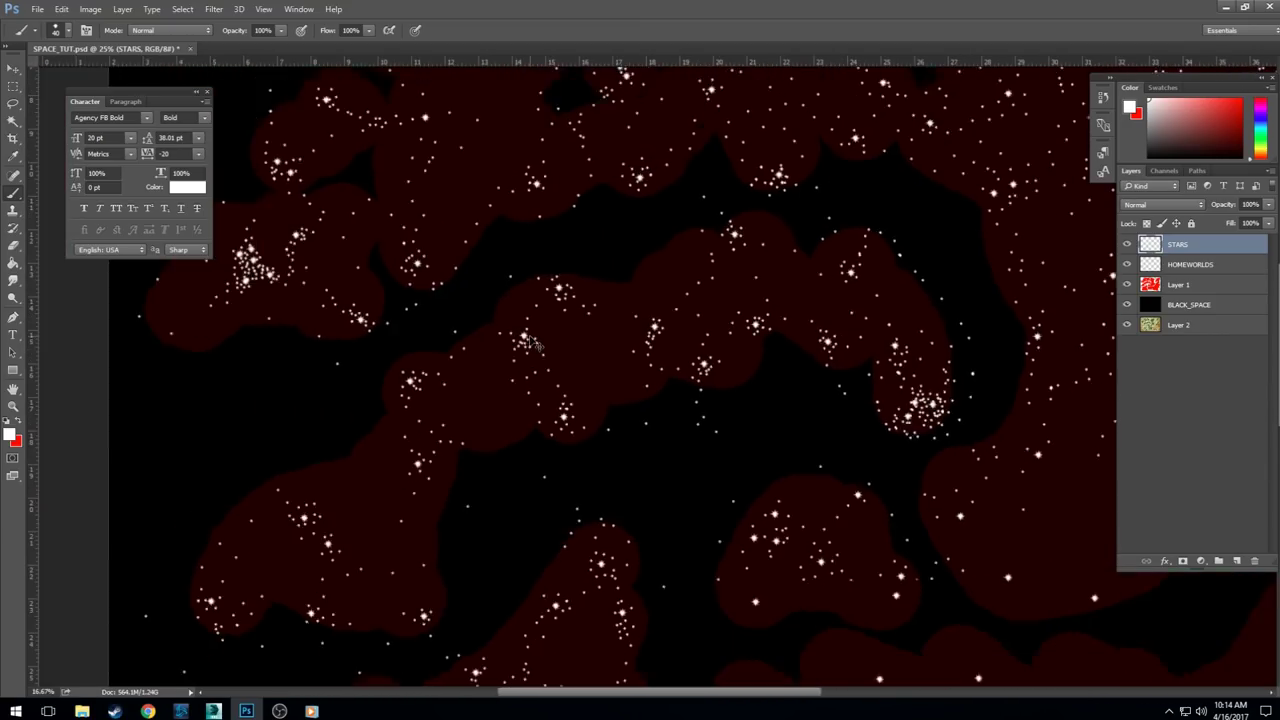
{"action": "scroll", "coordinate": [530, 342], "scroll_direction": "down", "scroll_amount": 2}
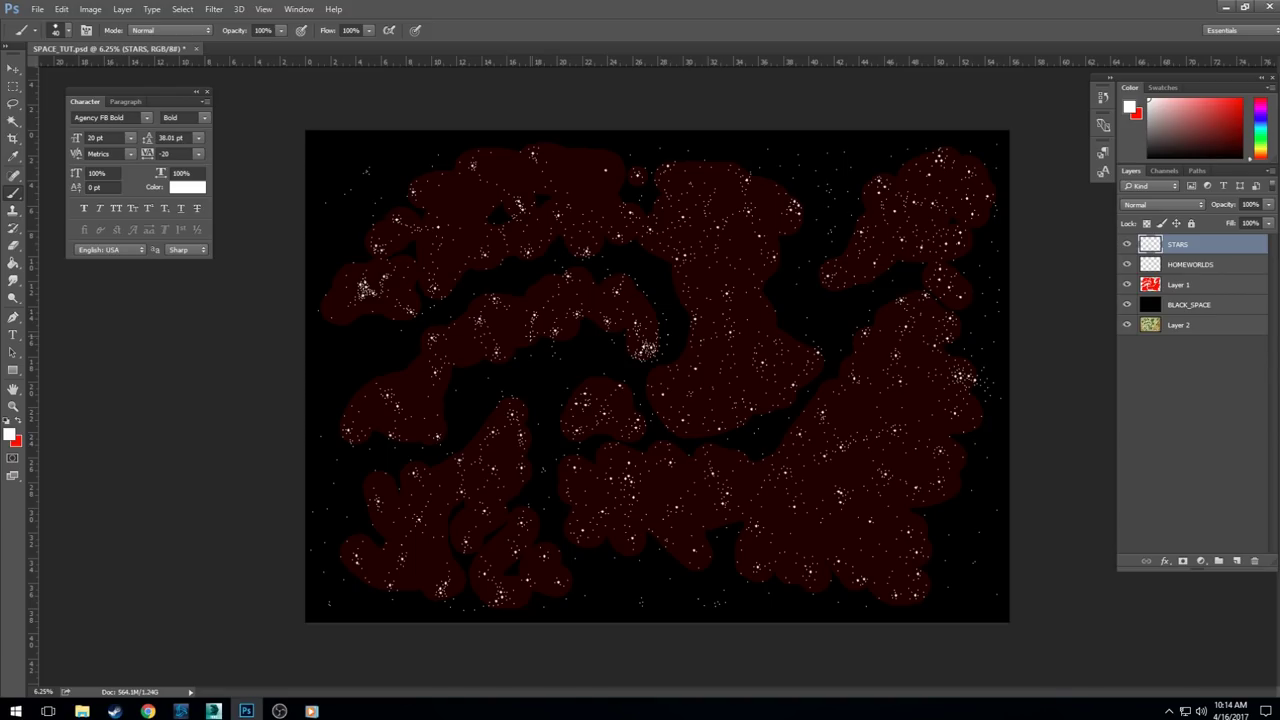
{"action": "left_click", "coordinate": [1128, 287]}
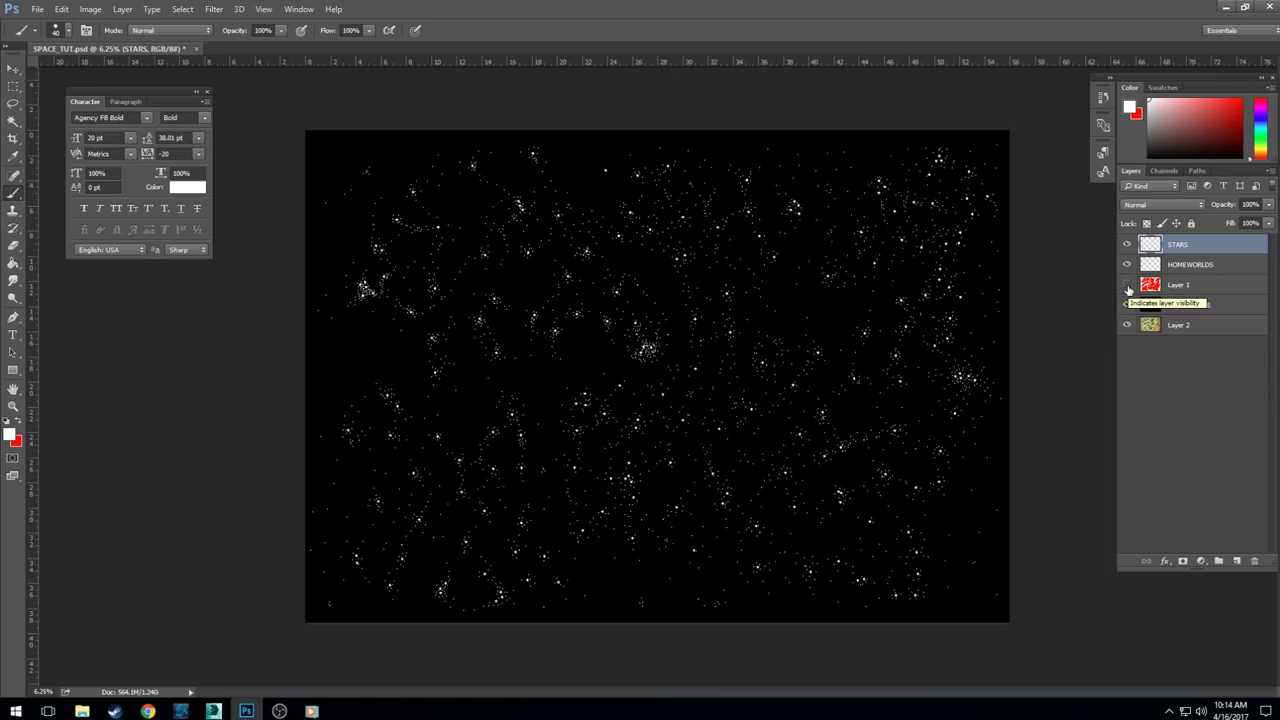
{"action": "left_click", "coordinate": [1127, 285]}
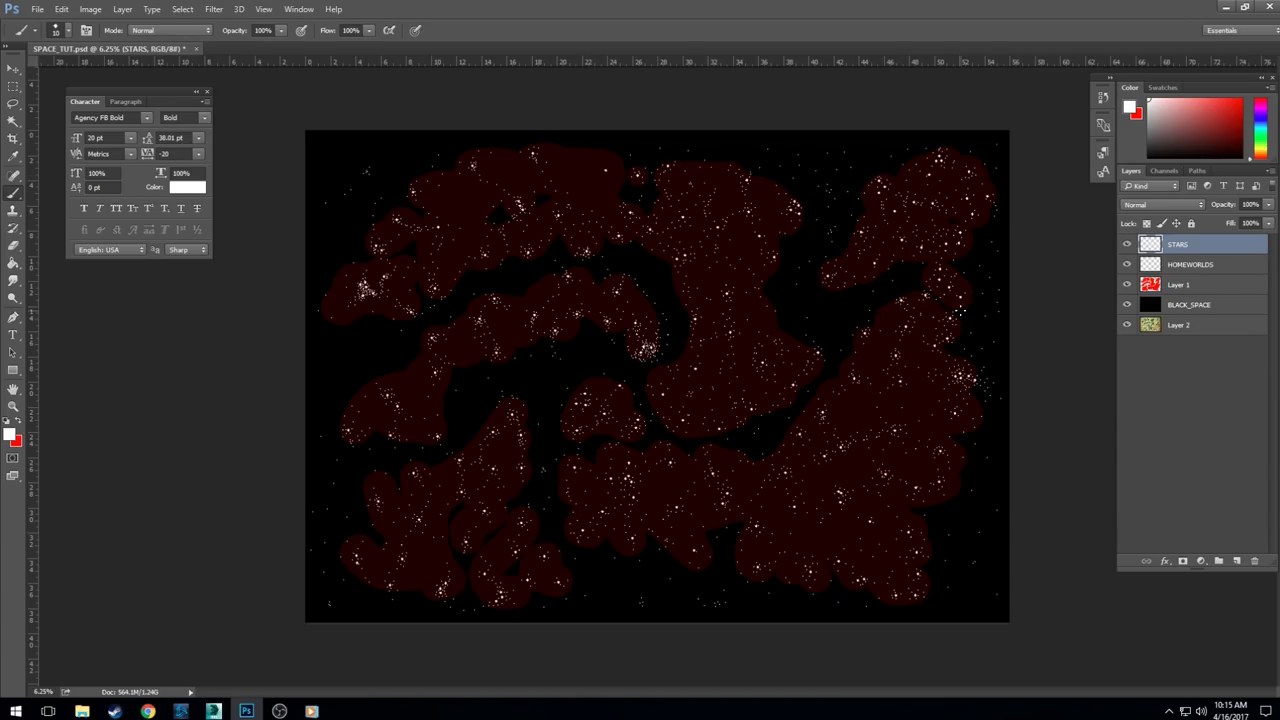
- Duplicate the STARS layer and rename the copy STARSsmall
{"action": "right_click", "coordinate": [1203, 247]}
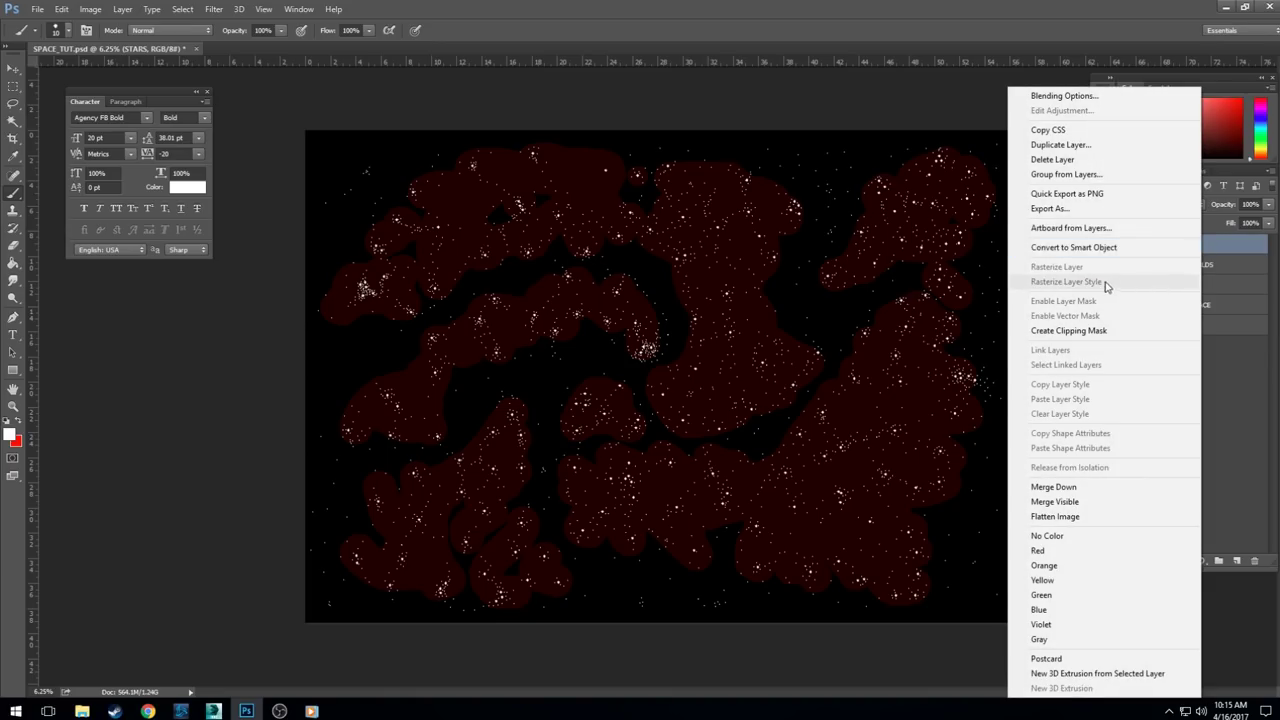
{"action": "left_click", "coordinate": [1060, 144]}
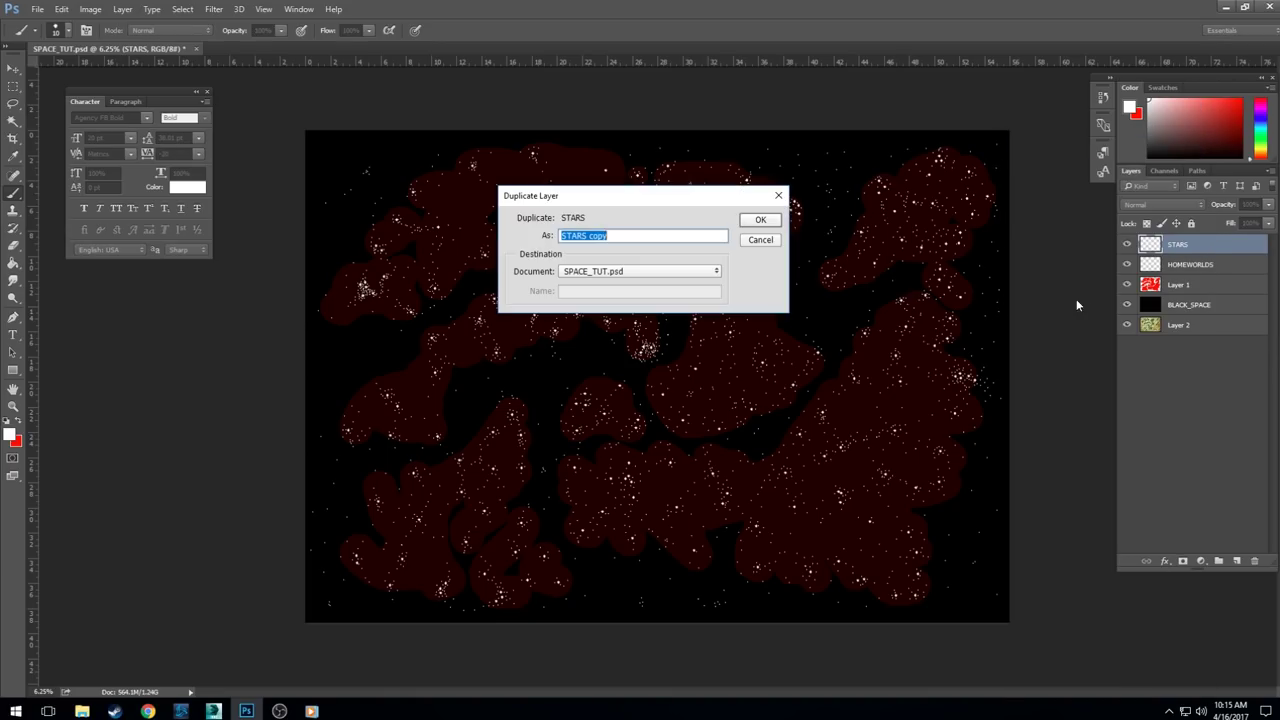
{"action": "left_click", "coordinate": [760, 217]}
{"action": "double_click", "coordinate": [1188, 245]}
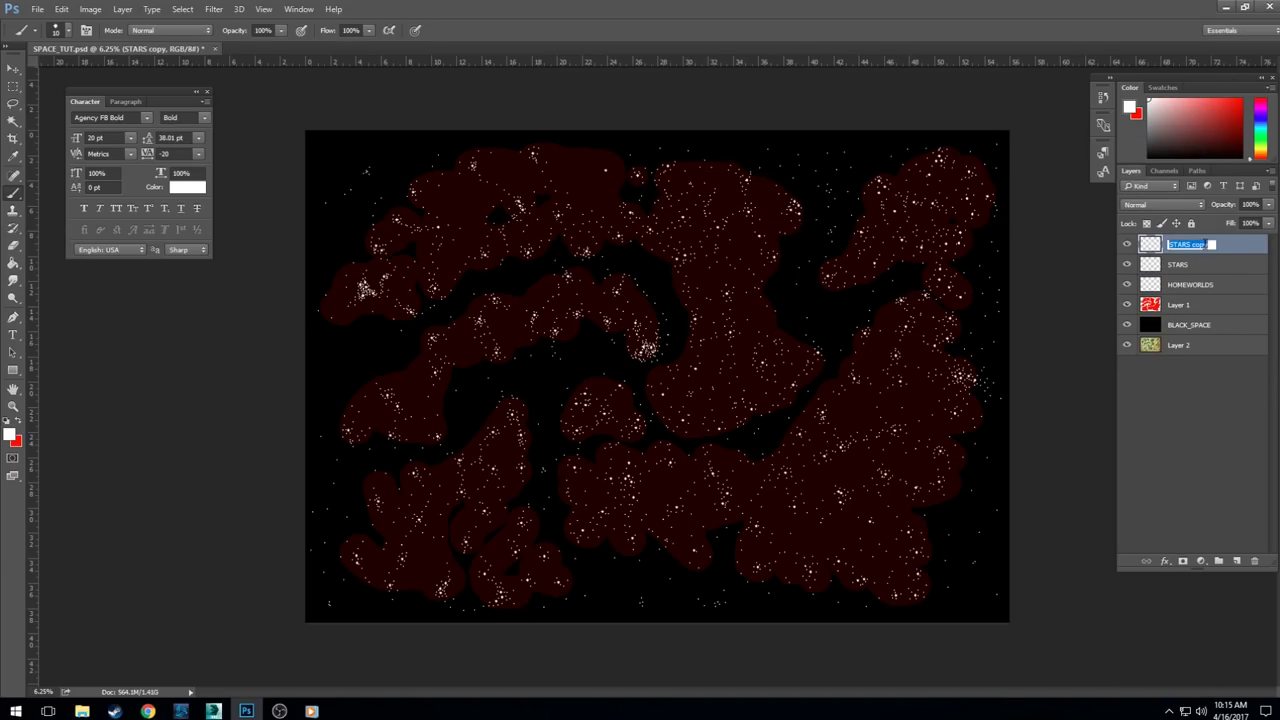
{"action": "double_click", "coordinate": [1200, 245]}
{"action": "type", "text": "small"}
{"action": "key", "text": "Return"}
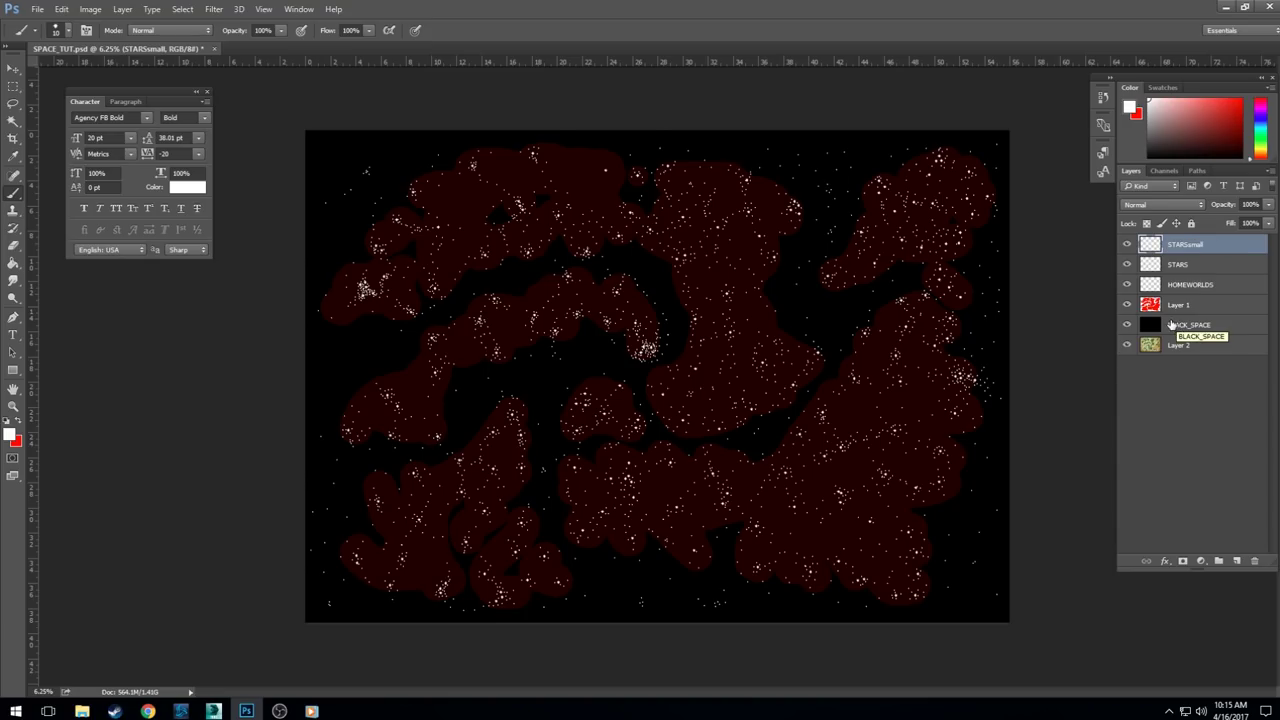
- Scale the STARSsmall layer to about 48% toward the map's southeastern corner
{"action": "left_click", "coordinate": [13, 69]}
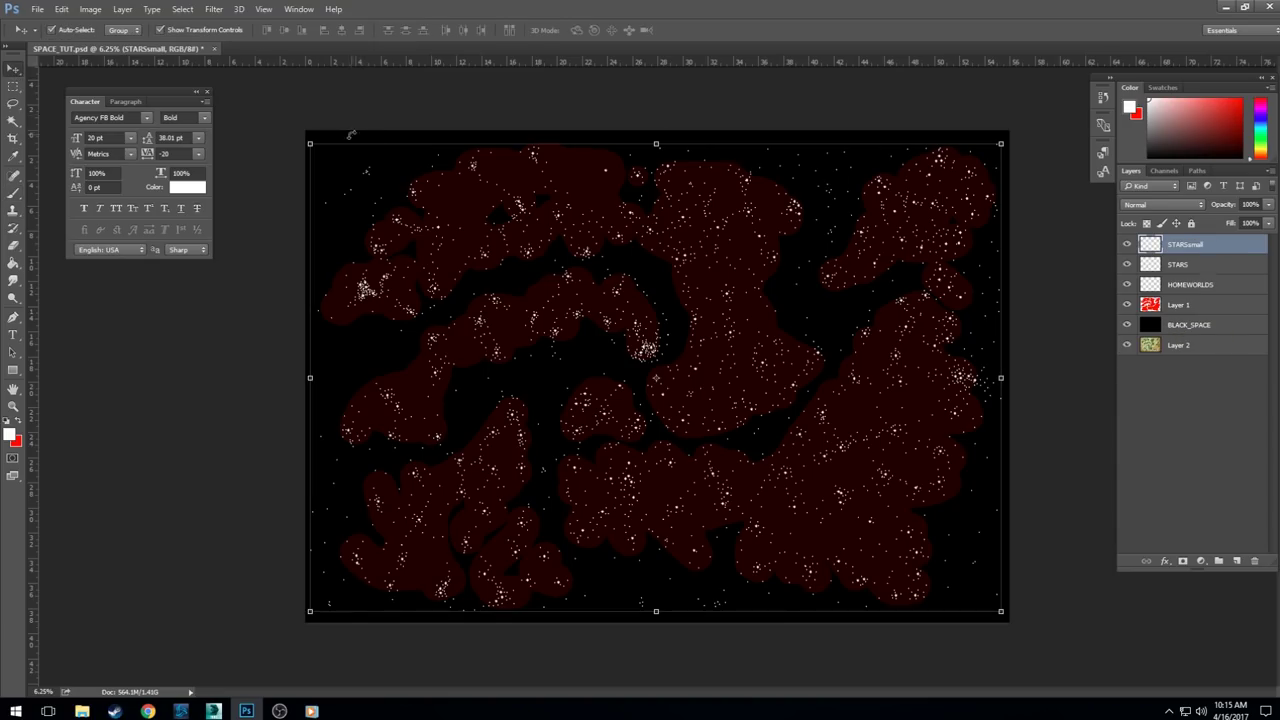
{"action": "left_click_drag", "start_coordinate": [310, 143], "coordinate": [669, 382]}
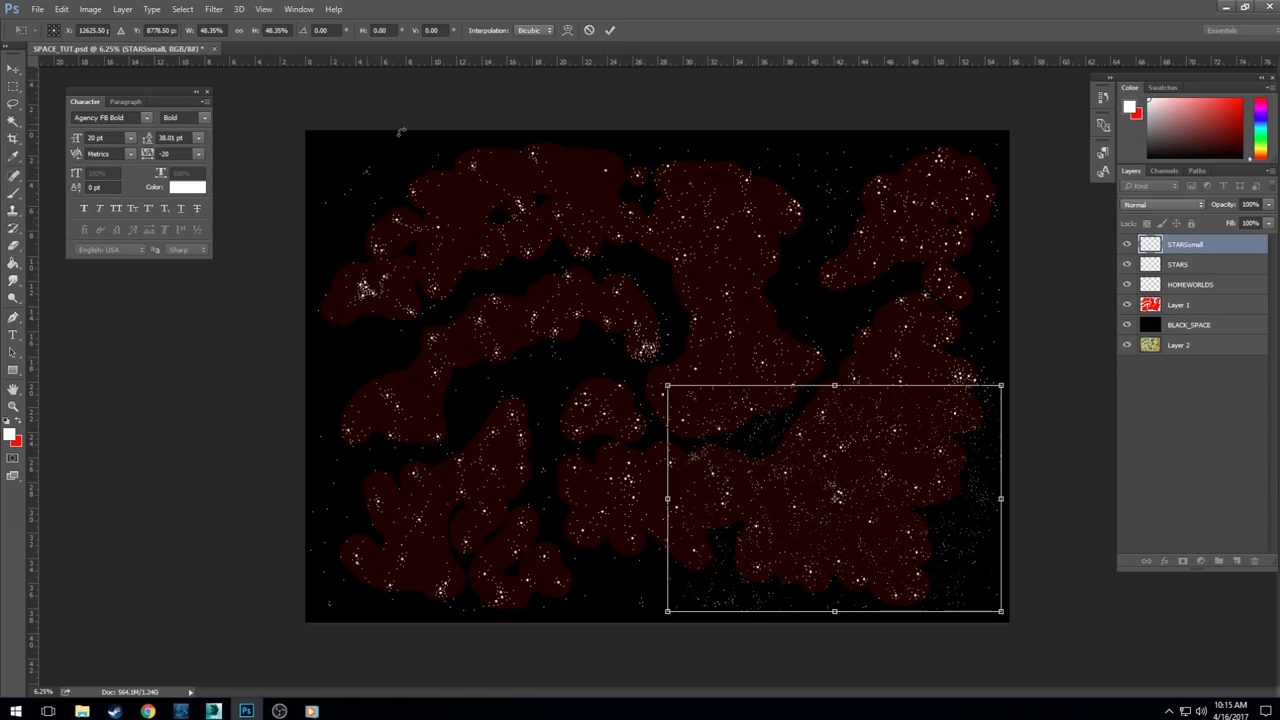
{"action": "left_click", "coordinate": [609, 31]}
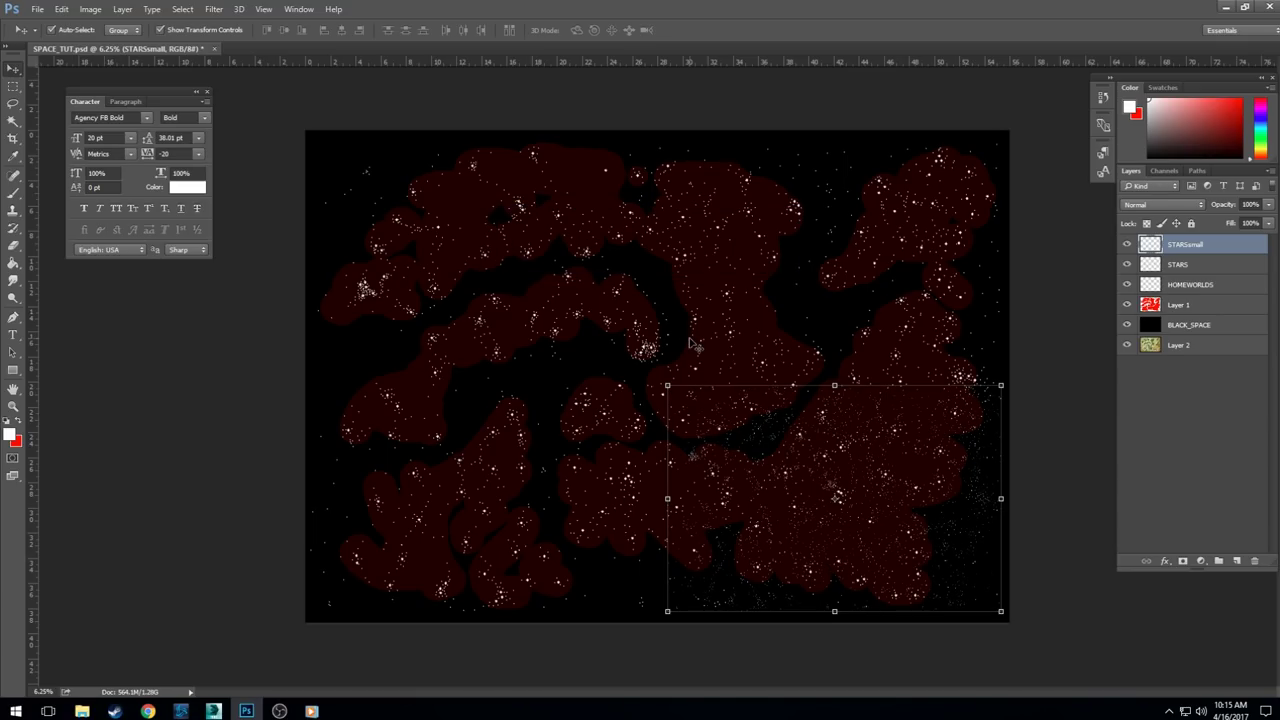
- Inspect the shrunken stars up close and scale STARSsmall by a further 78.6% toward the southeastern corner
{"action": "scroll", "coordinate": [690, 343], "scroll_direction": "up", "scroll_amount": 2}
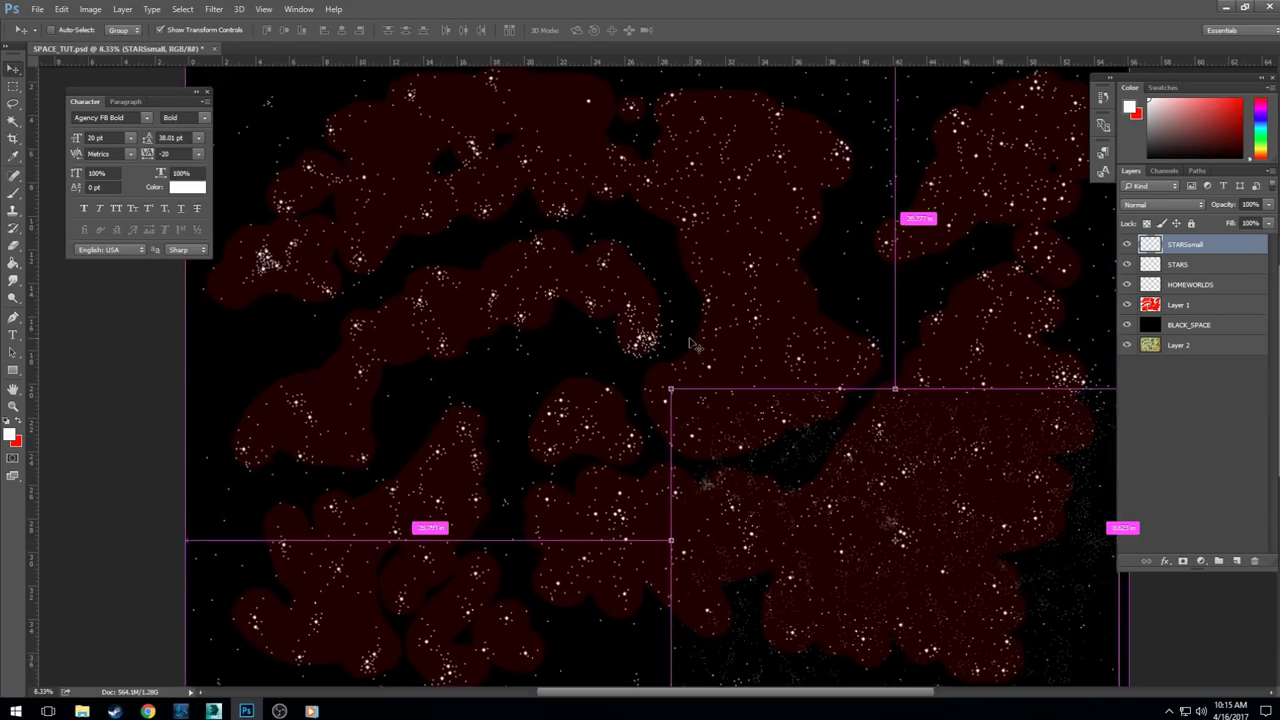
{"action": "scroll", "coordinate": [690, 343], "scroll_direction": "up", "scroll_amount": 2}
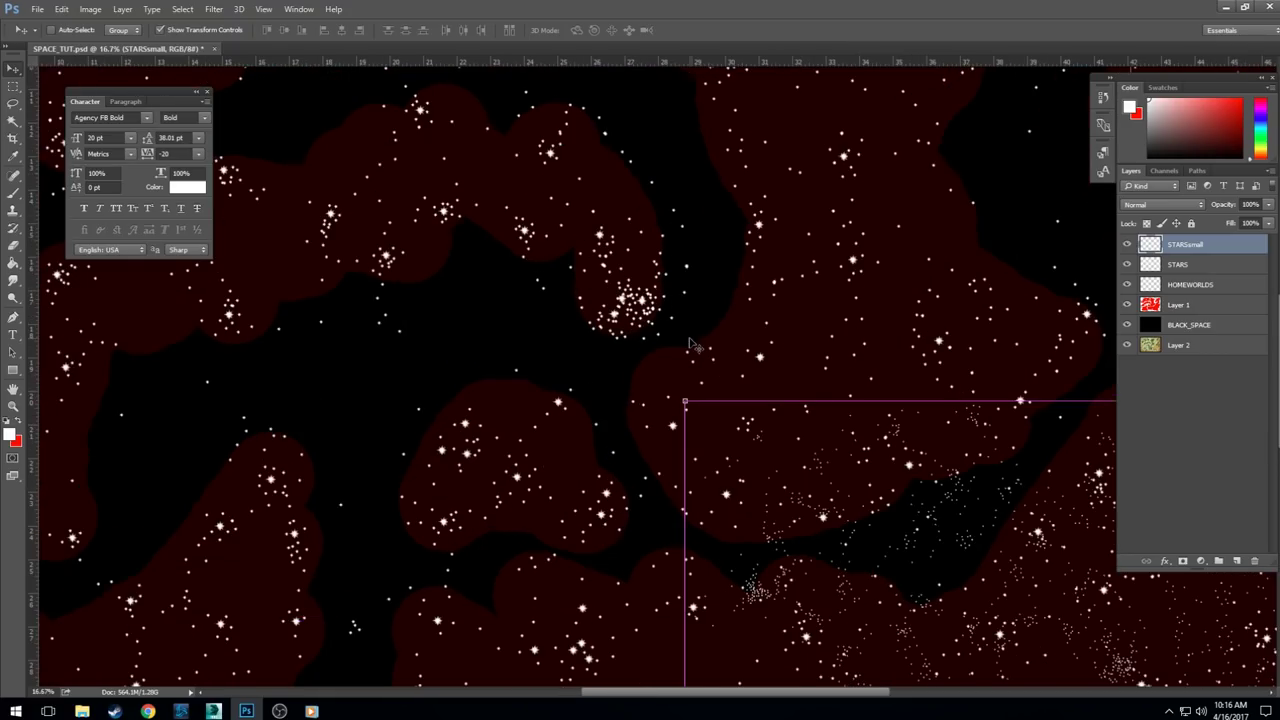
{"action": "left_click_drag", "start_coordinate": [940, 520], "coordinate": [735, 345]}
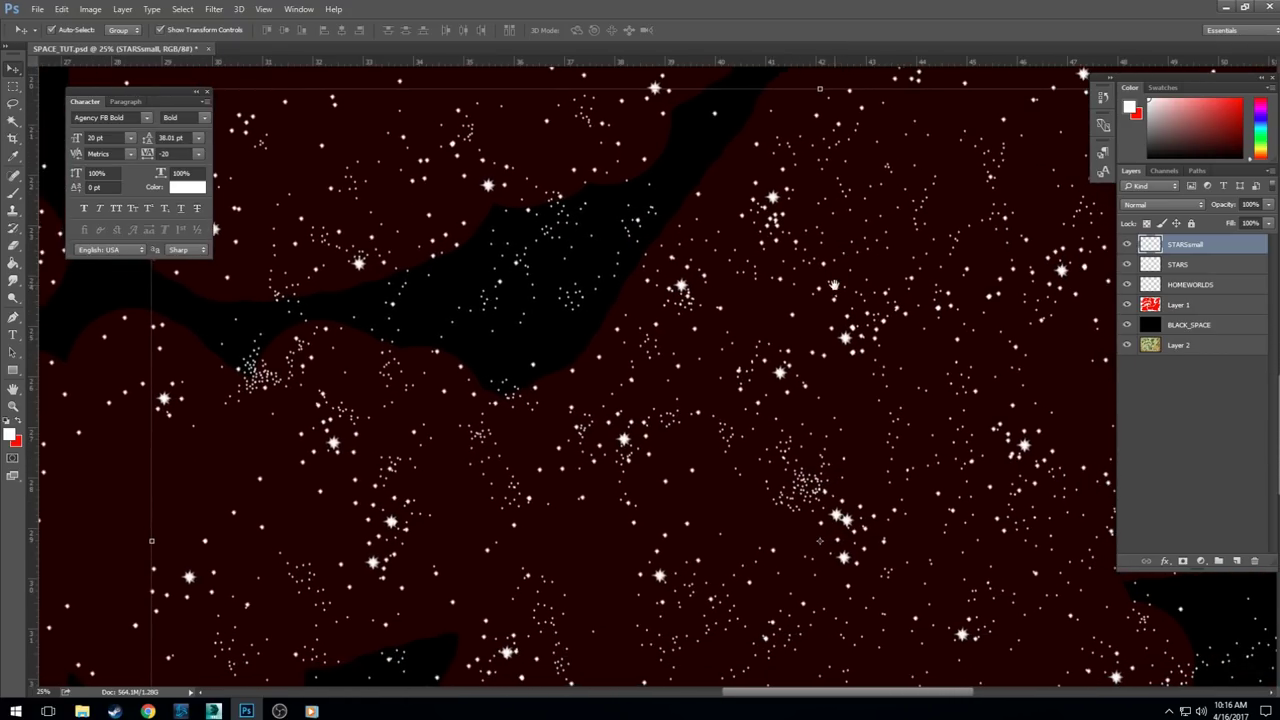
{"action": "scroll", "coordinate": [838, 288], "scroll_direction": "up", "scroll_amount": 1}
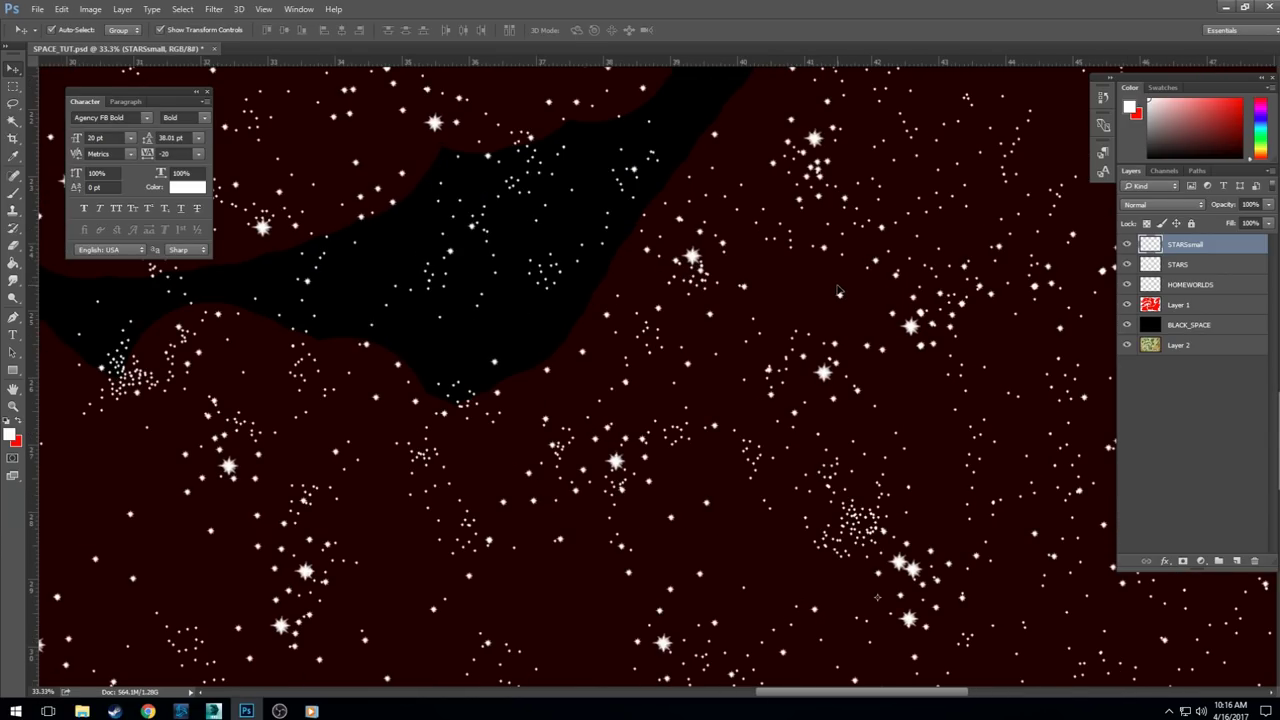
{"action": "scroll", "coordinate": [838, 290], "scroll_direction": "down", "scroll_amount": 3}
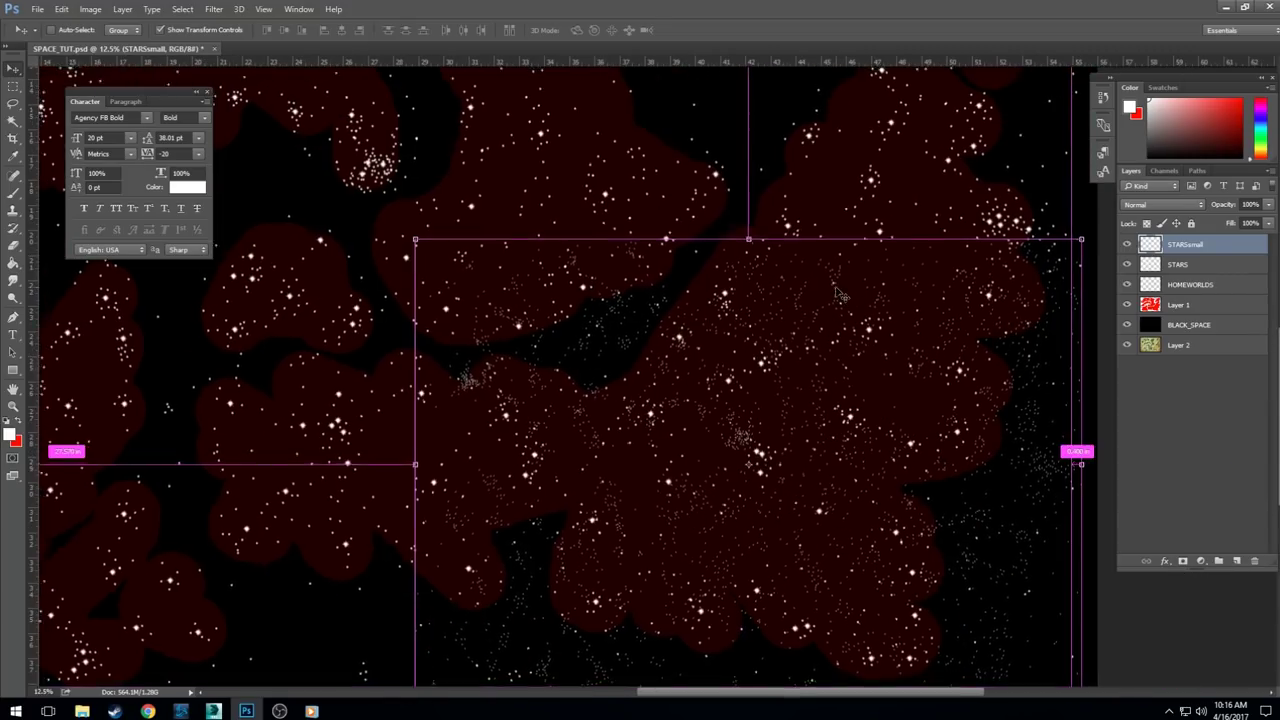
{"action": "scroll", "coordinate": [838, 292], "scroll_direction": "down", "scroll_amount": 1}
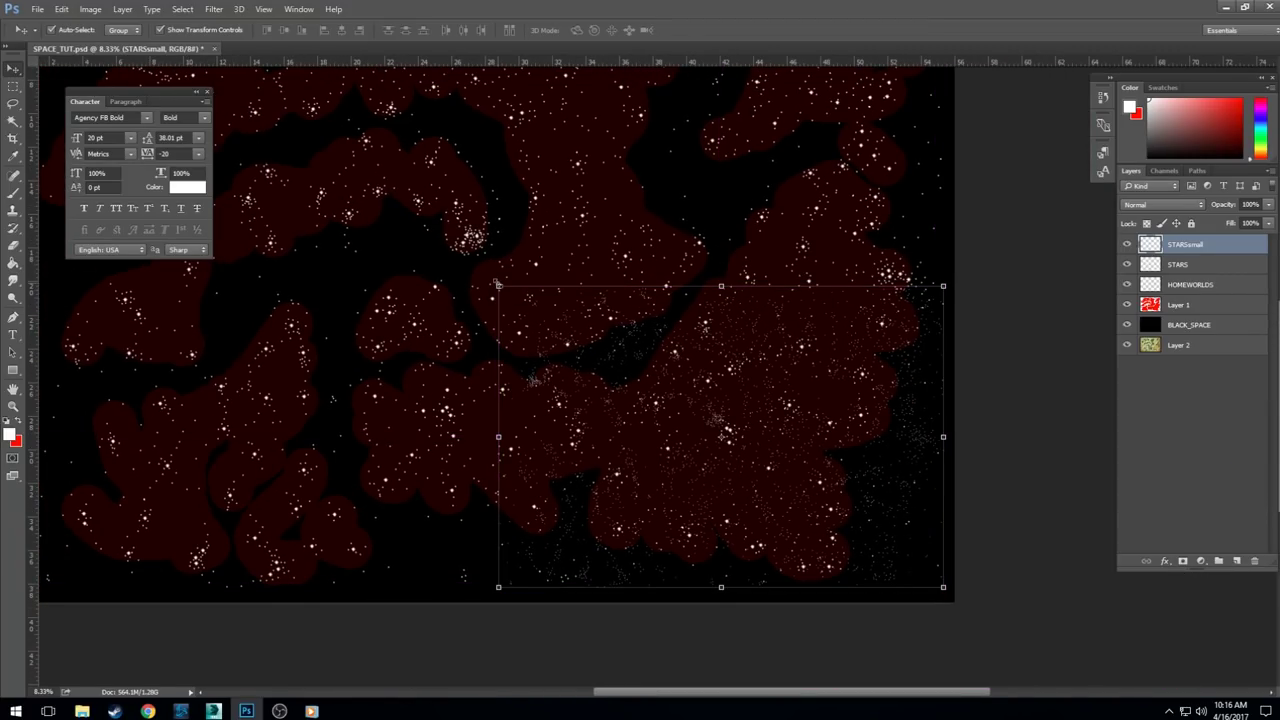
{"action": "left_click_drag", "start_coordinate": [496, 283], "coordinate": [598, 344]}
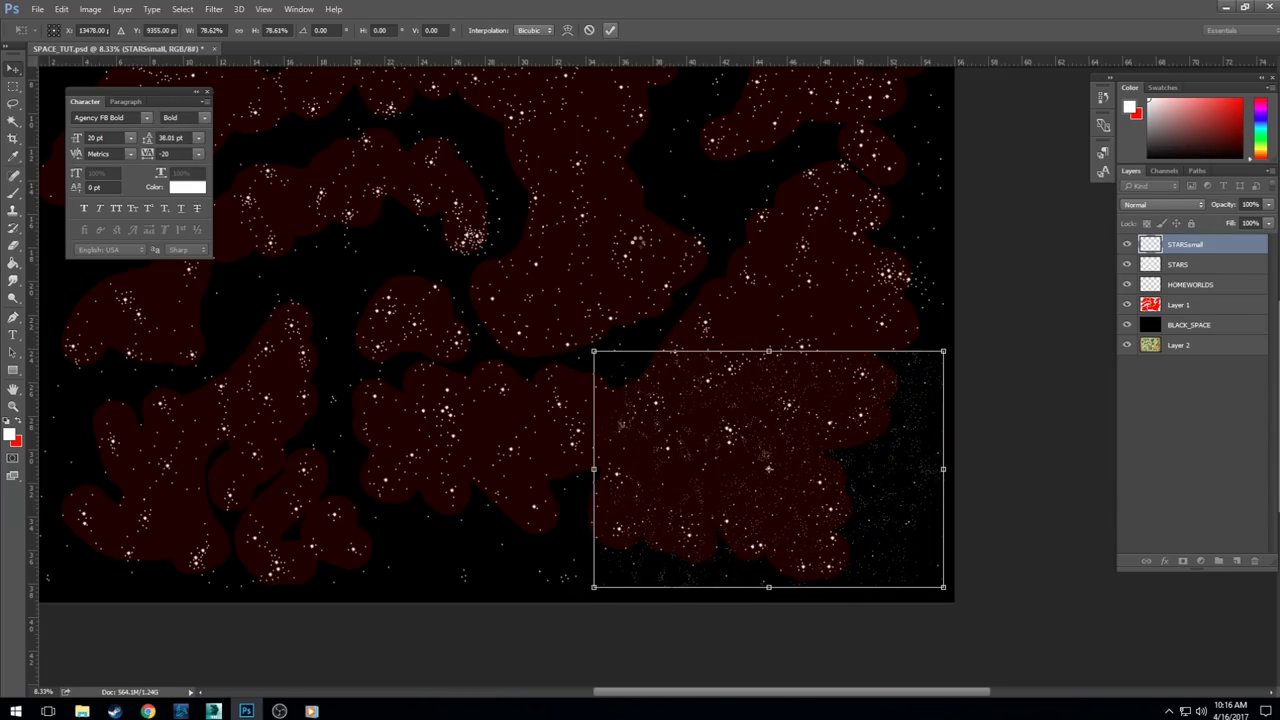
{"action": "key", "text": "Return"}
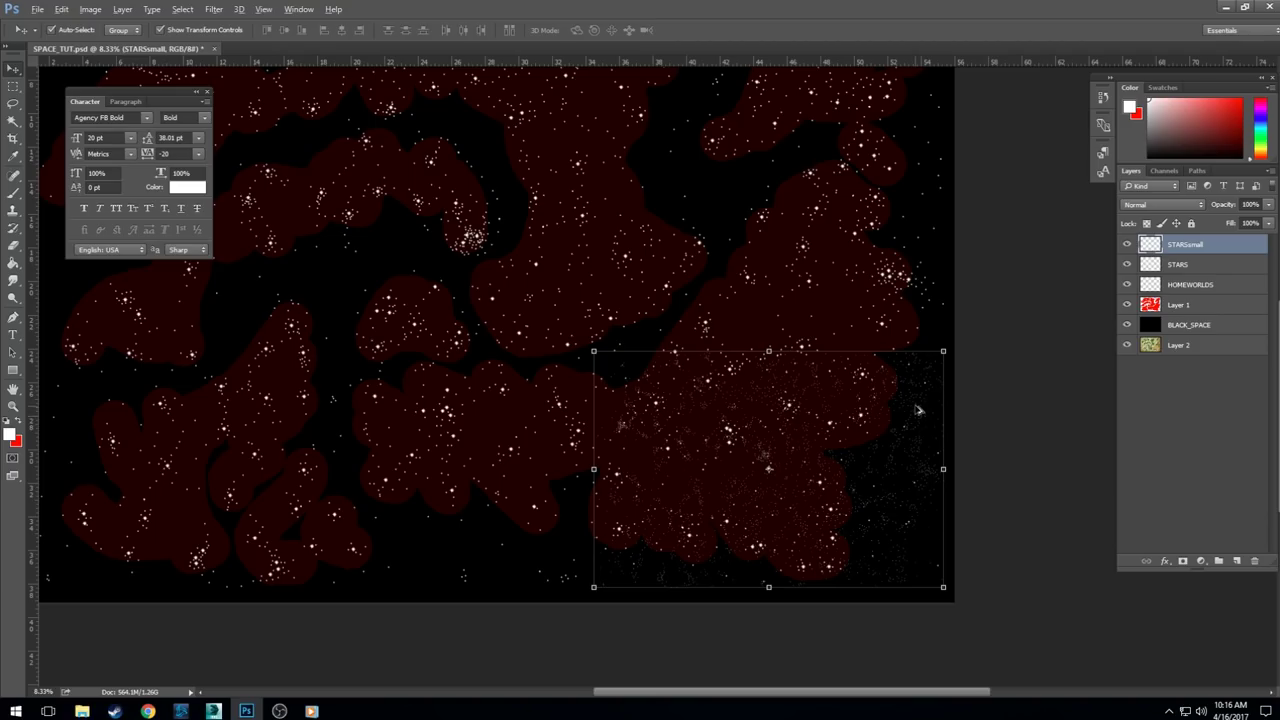
- Copy the entire contents of the STARSsmall layer and paste them as a new layer
{"action": "left_click_drag", "start_coordinate": [916, 412], "coordinate": [897, 292]}
{"action": "left_click", "coordinate": [897, 292]}
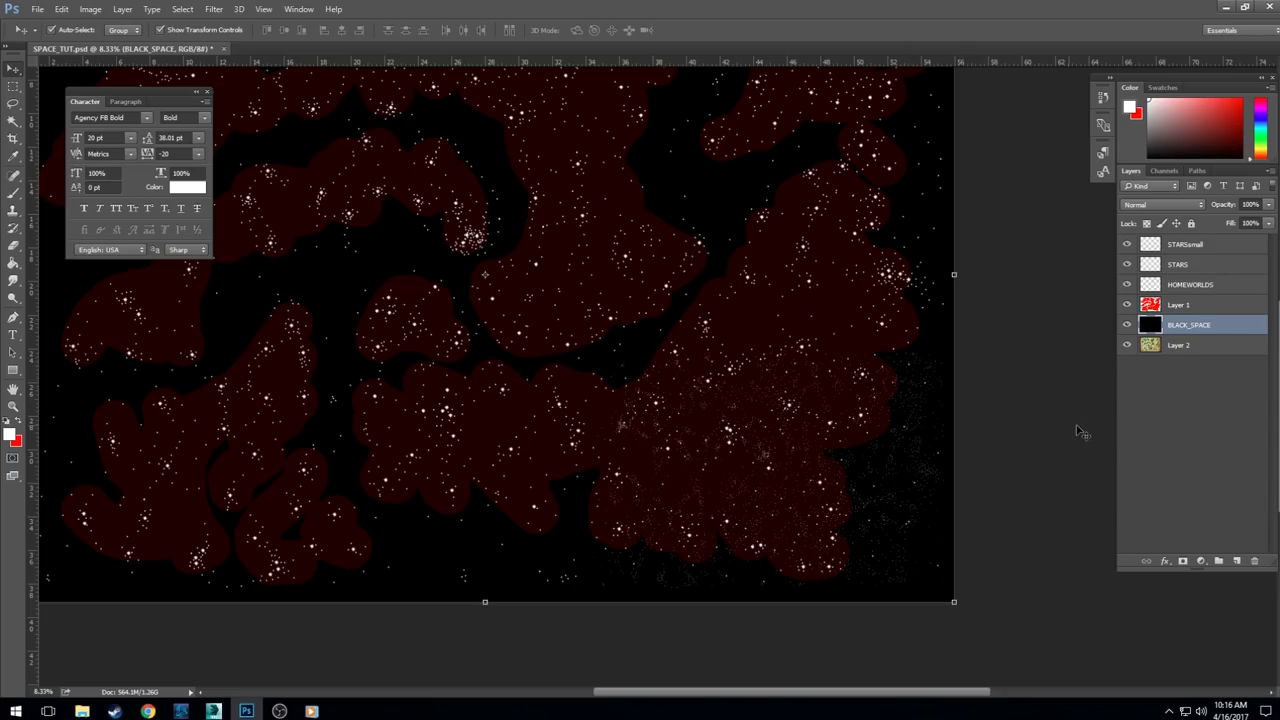
{"action": "left_click", "coordinate": [1195, 246]}
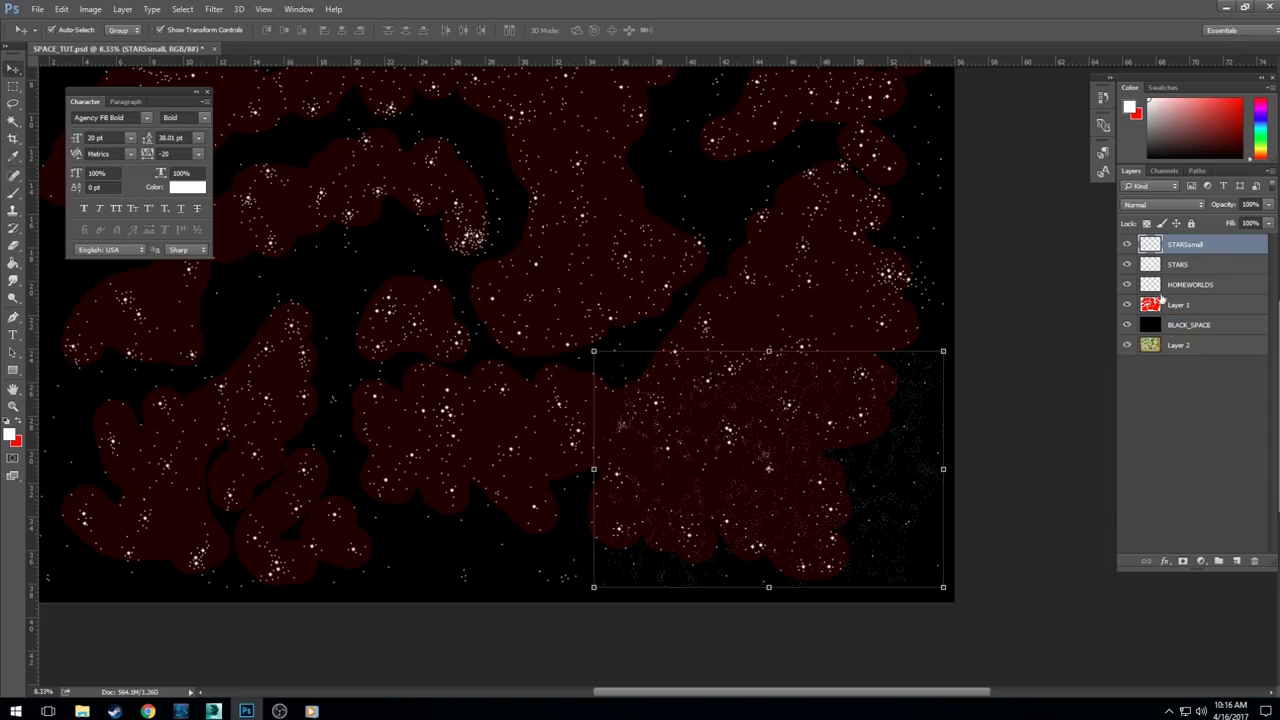
{"action": "key", "text": "ctrl"}
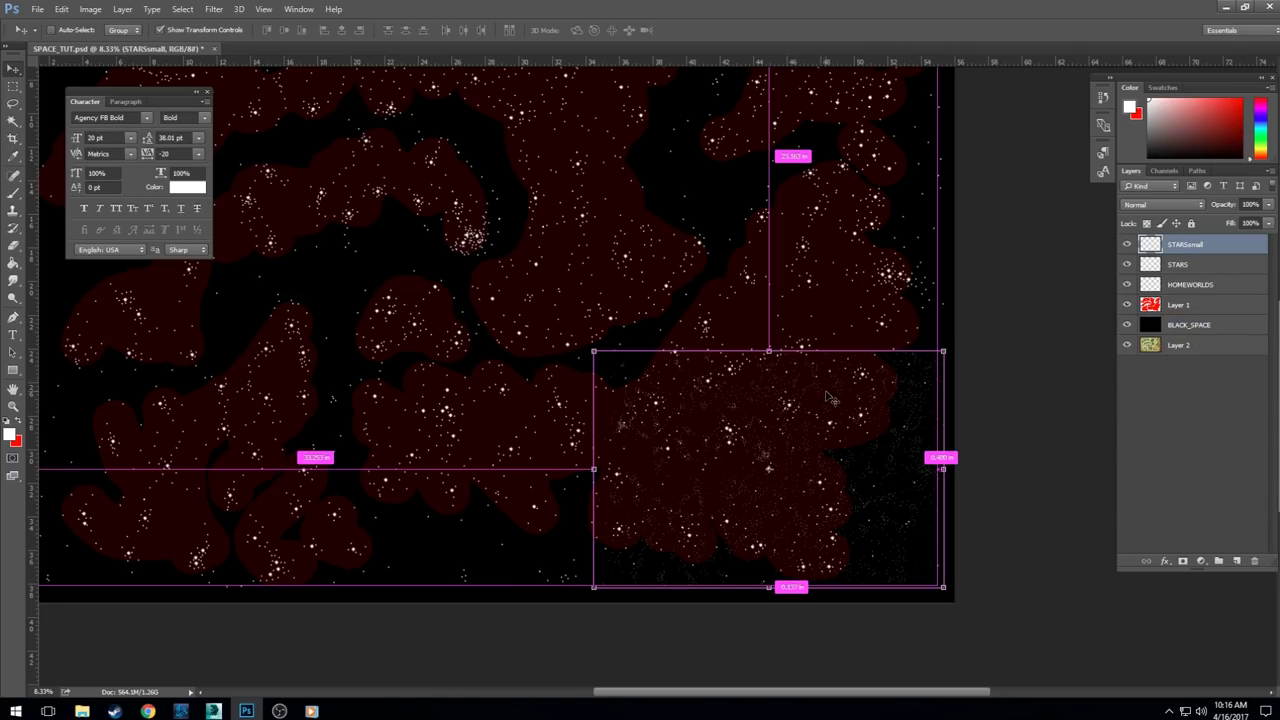
{"action": "key", "text": "ctrl+z"}
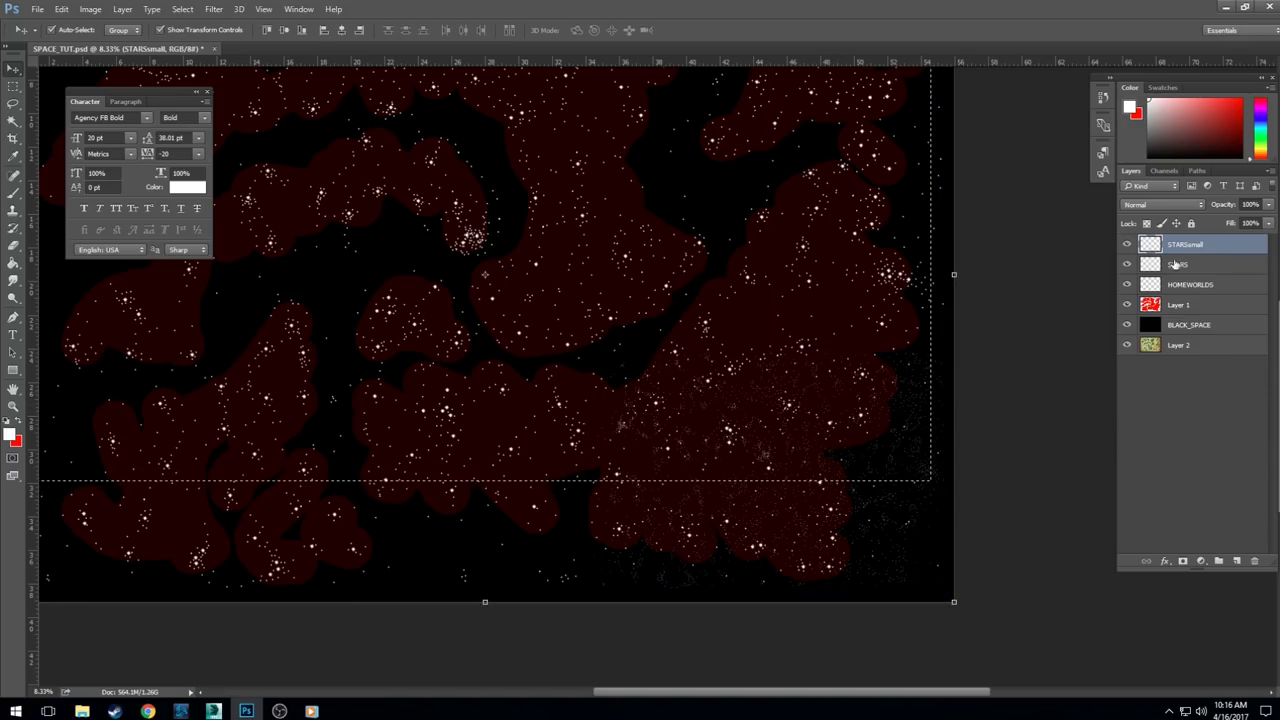
{"action": "key", "text": "ctrl+a"}
{"action": "key", "text": "ctrl+v"}
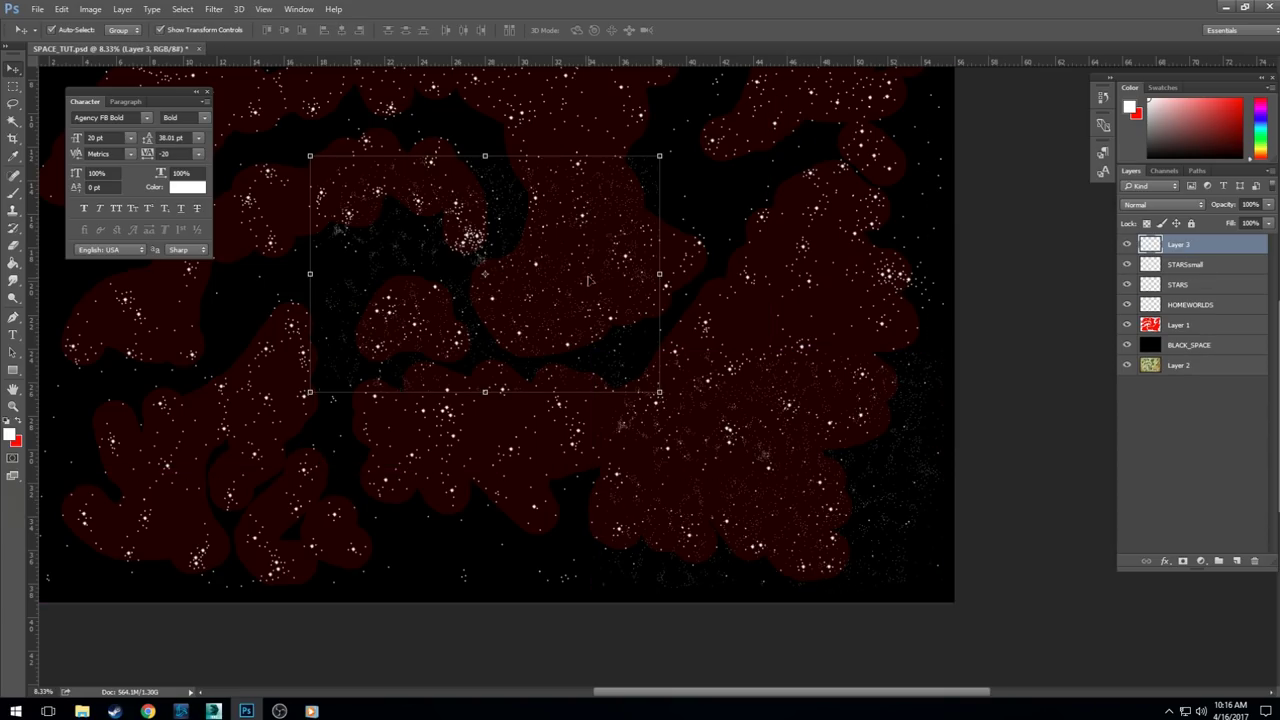
- Hide the Layer 1, HOMEWORLDS and STARS layers, keeping both layers of tiny stars displayed
{"action": "left_click_drag", "start_coordinate": [606, 272], "coordinate": [791, 301]}
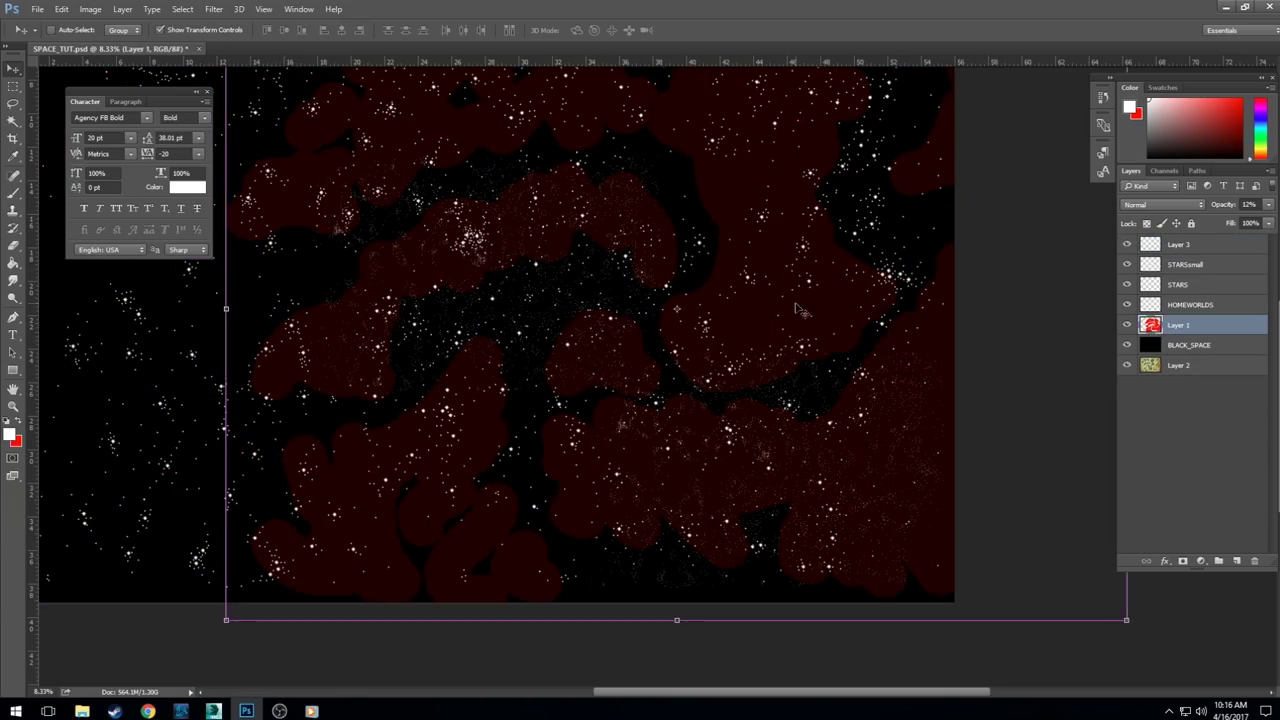
{"action": "key", "text": "ctrl+z"}
{"action": "left_click_drag", "start_coordinate": [1127, 325], "coordinate": [1128, 305]}
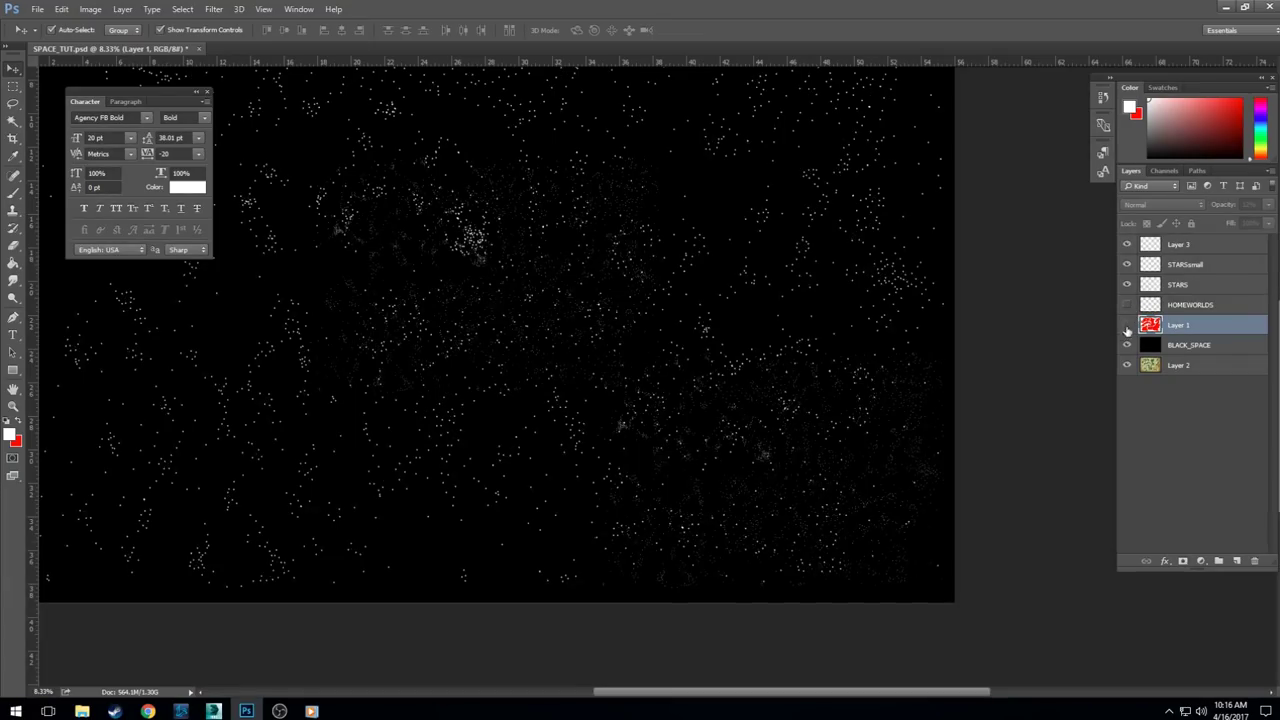
{"action": "left_click", "coordinate": [1129, 285]}
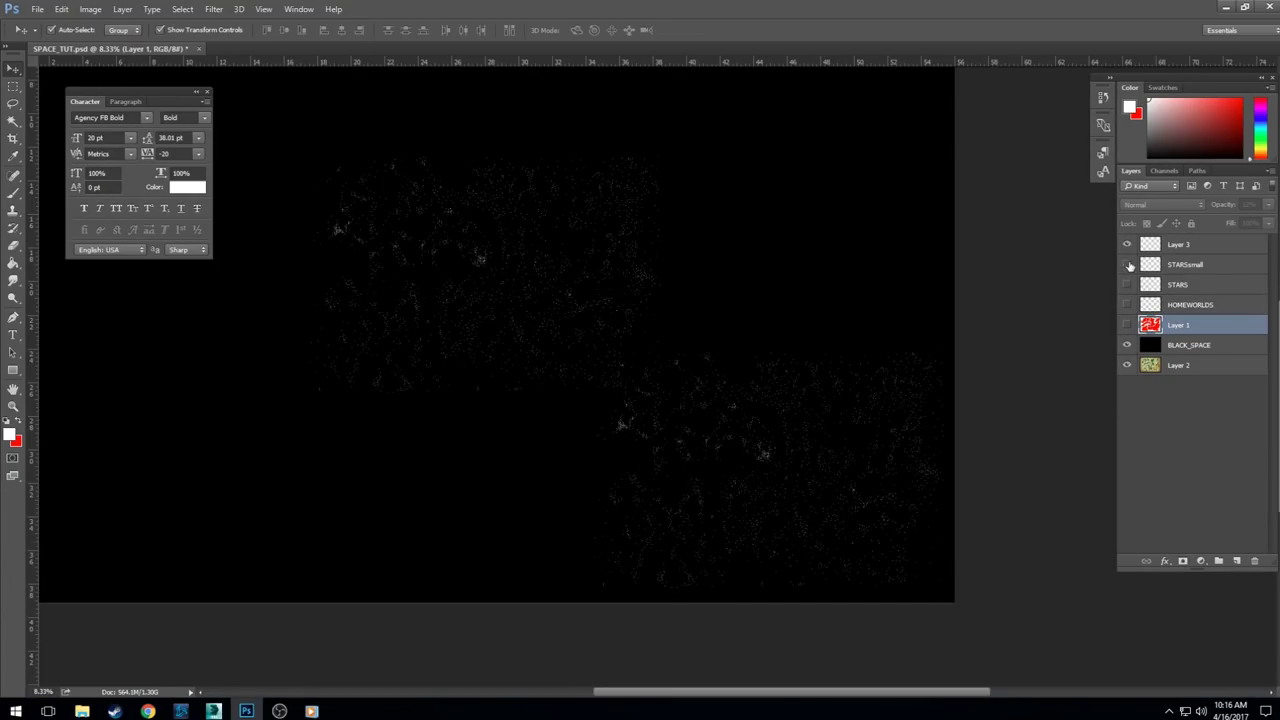
{"action": "left_click", "coordinate": [1128, 264]}
{"action": "left_click", "coordinate": [1128, 264]}
- Try to move the pasted patch of tiny stars on Layer 3 eastward
{"action": "left_click", "coordinate": [1190, 244]}
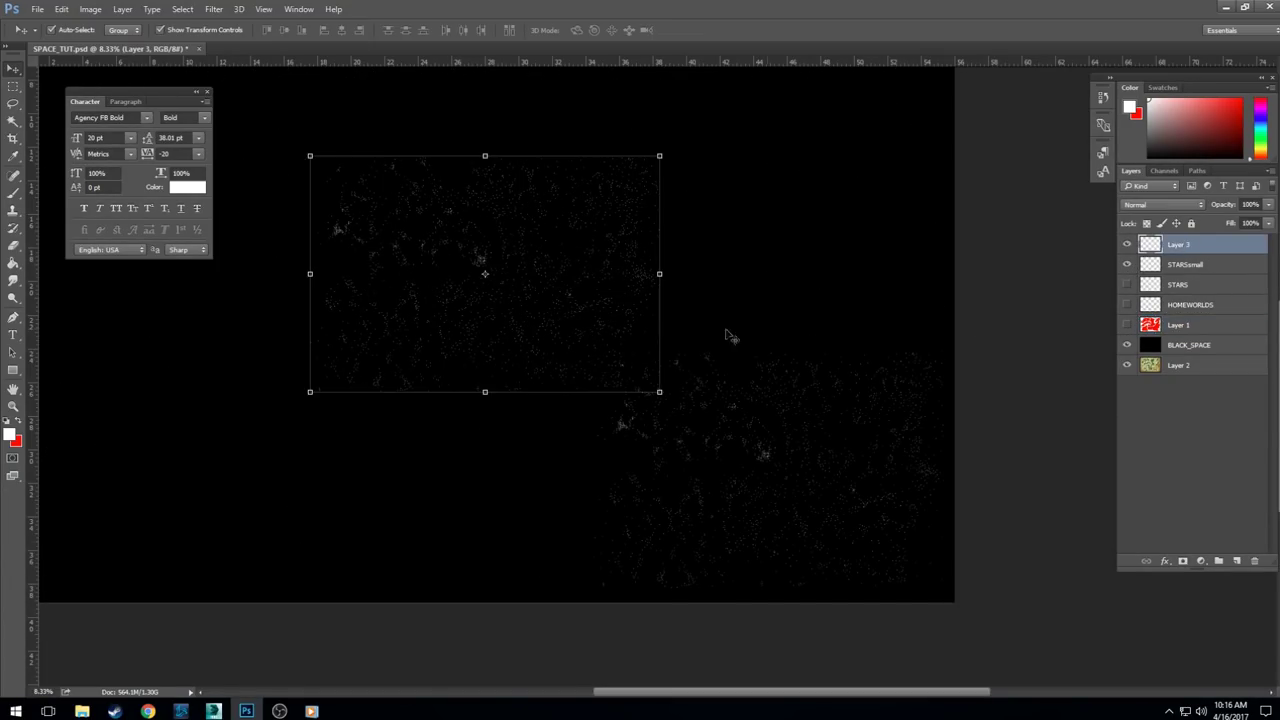
{"action": "left_click_drag", "start_coordinate": [616, 287], "coordinate": [728, 292]}
{"action": "key", "text": "ctrl+z"}
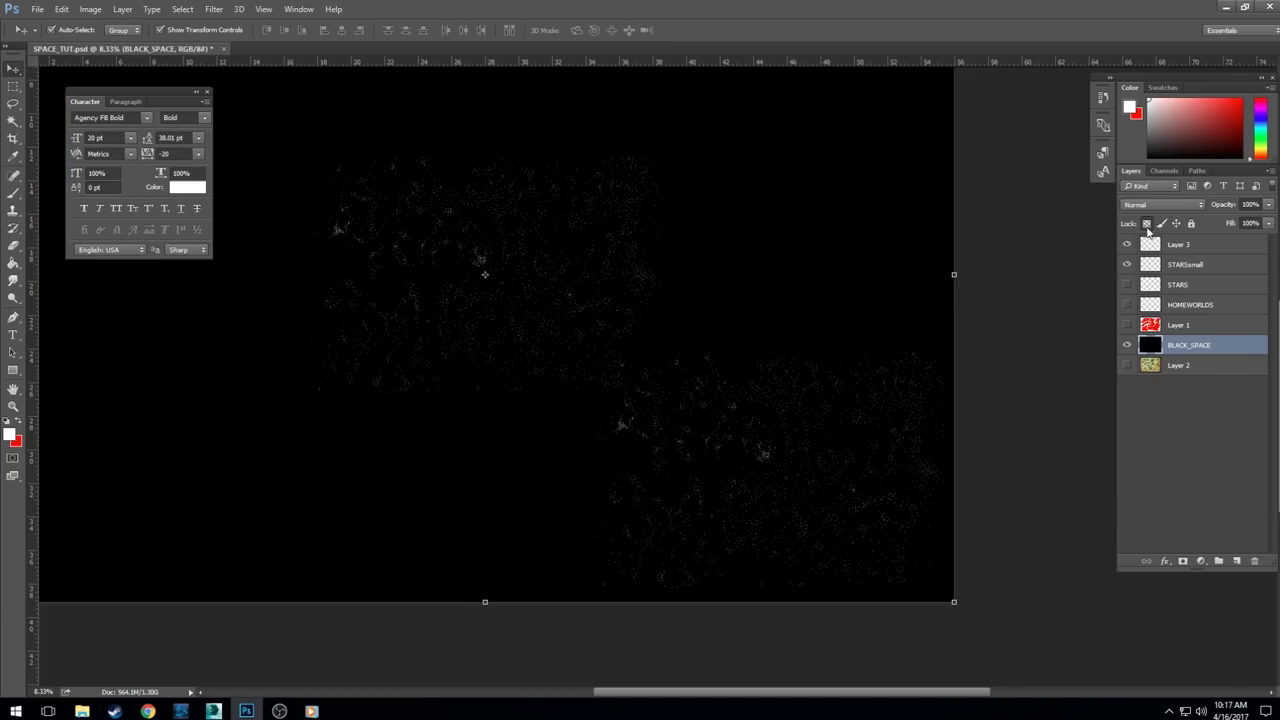
- Lock the transparent pixels of BLACK_SPACE and try again to move the Layer 3 star patch eastward
{"action": "left_click", "coordinate": [1147, 224]}
{"action": "left_click", "coordinate": [1207, 250]}
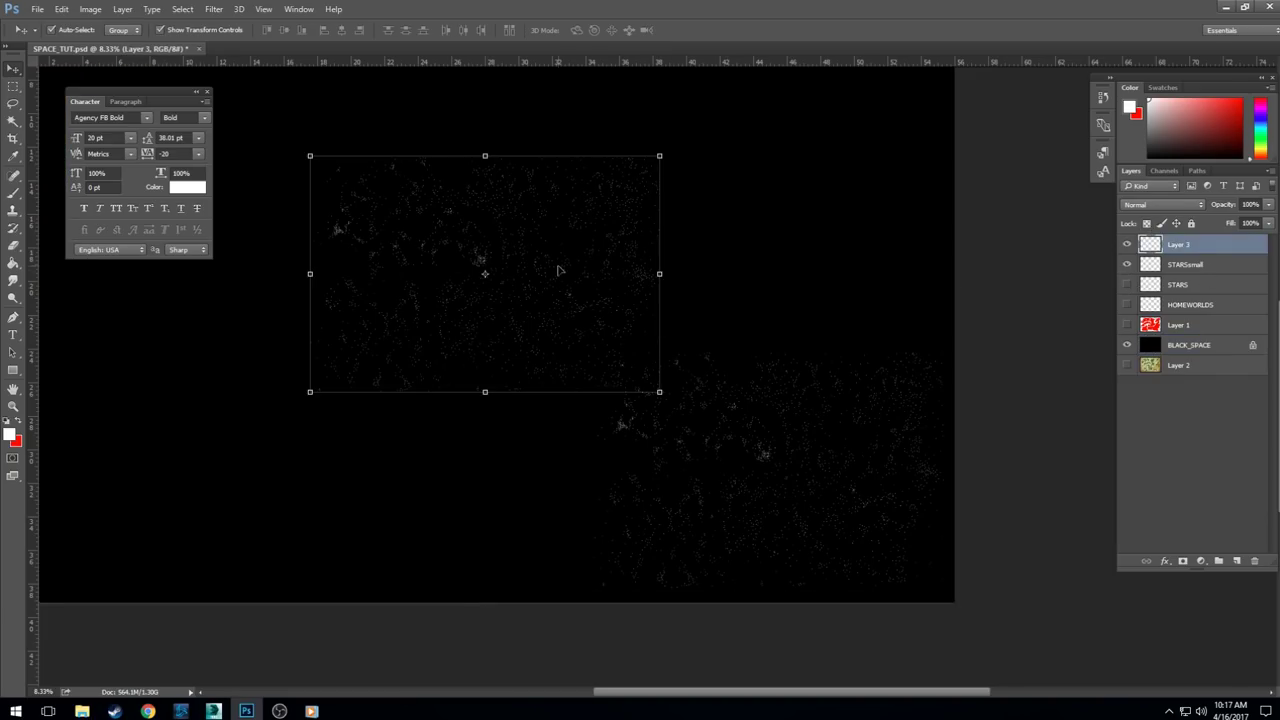
{"action": "left_click_drag", "start_coordinate": [570, 271], "coordinate": [645, 275]}
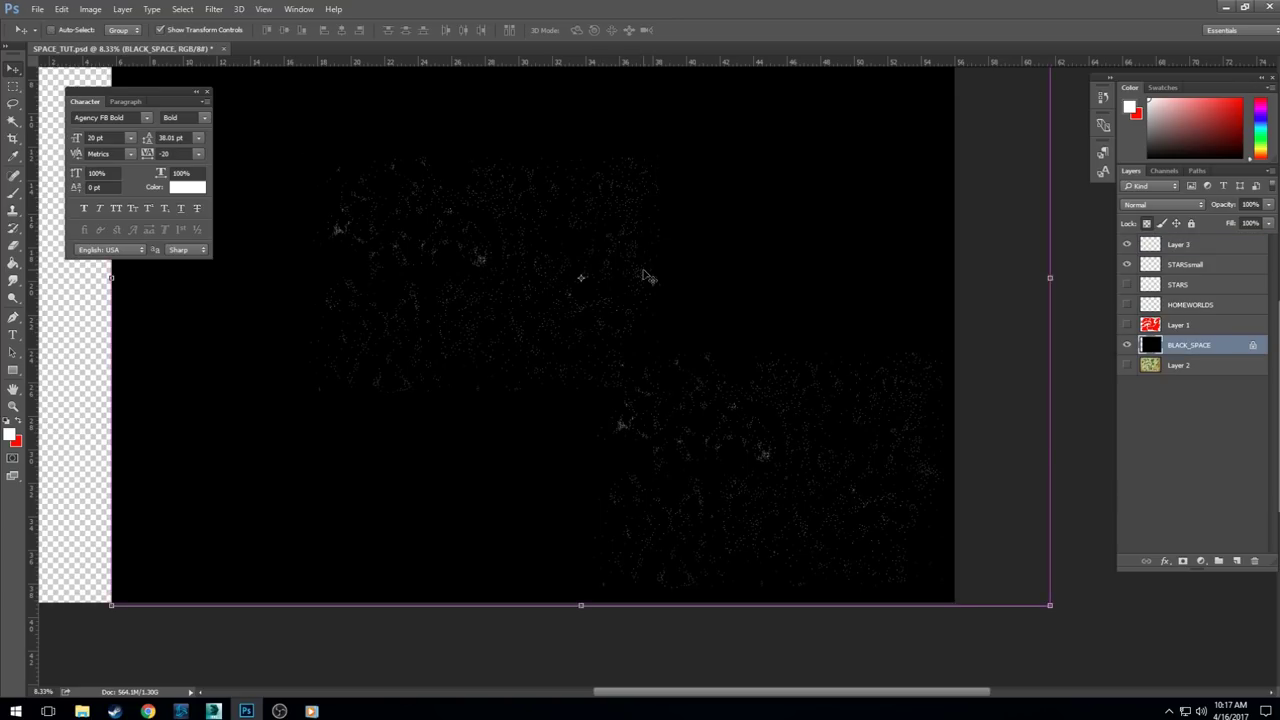
{"action": "key", "text": "ctrl+z"}
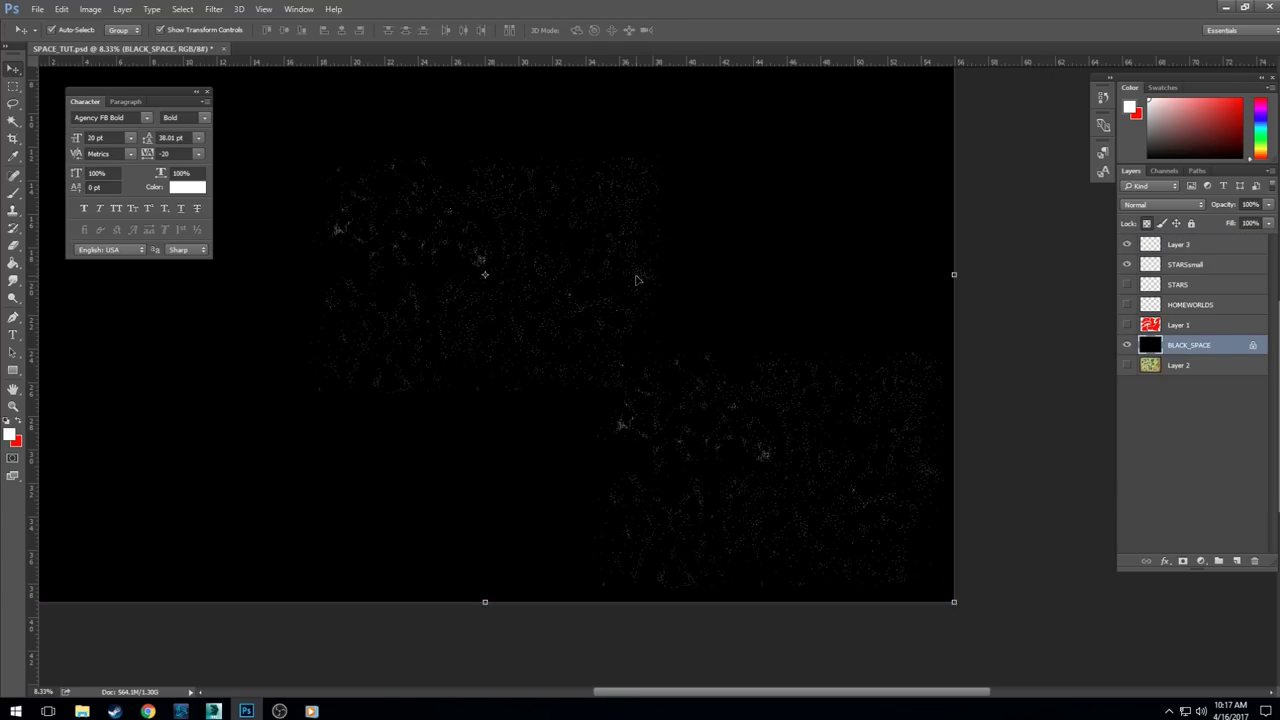
- Move the Layer 3 patch of tiny stars east so it sits directly north of the STARSsmall patch
{"action": "left_click", "coordinate": [1179, 249]}
{"action": "left_click_drag", "start_coordinate": [480, 268], "coordinate": [693, 218]}
{"action": "key", "text": "ctrl+z"}
{"action": "left_click", "coordinate": [1187, 244]}
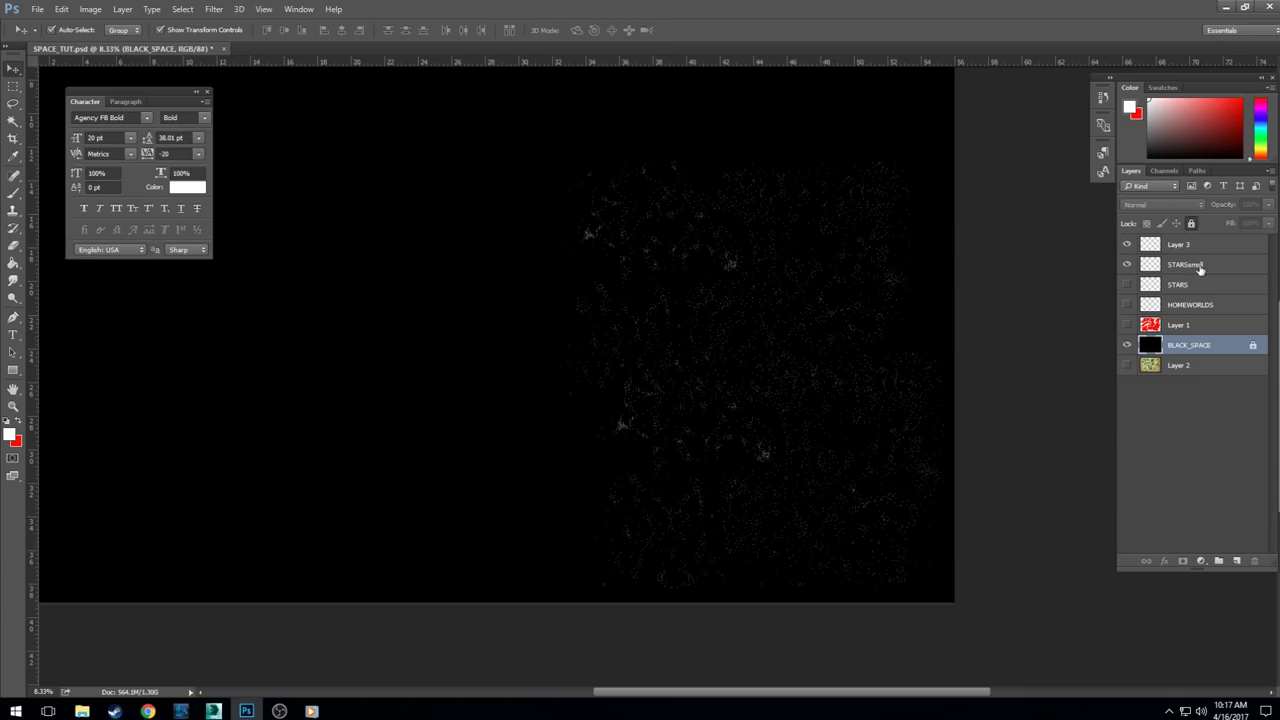
- Try to pull a duplicate off the Layer 3 patch of tiny stars, and undo the unwanted copies of BLACK_SPACE
{"action": "left_click", "coordinate": [1179, 246]}
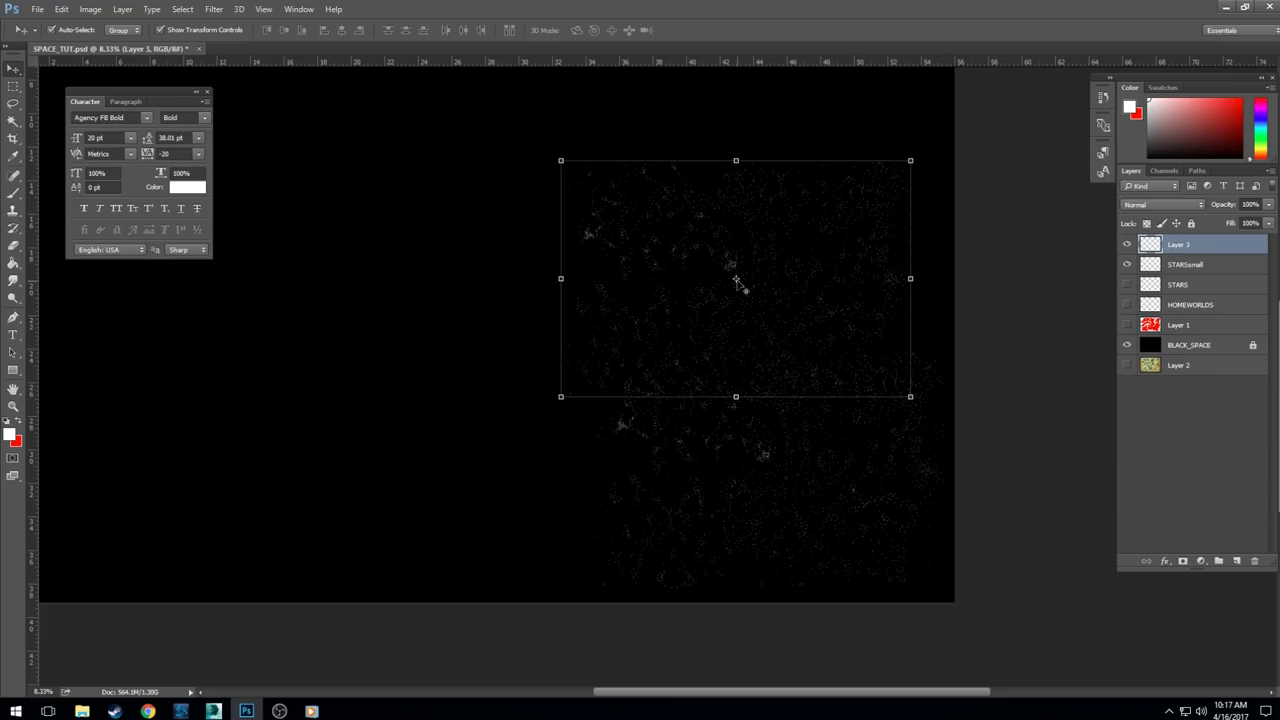
{"action": "left_click_drag", "start_coordinate": [736, 272], "coordinate": [744, 230]}
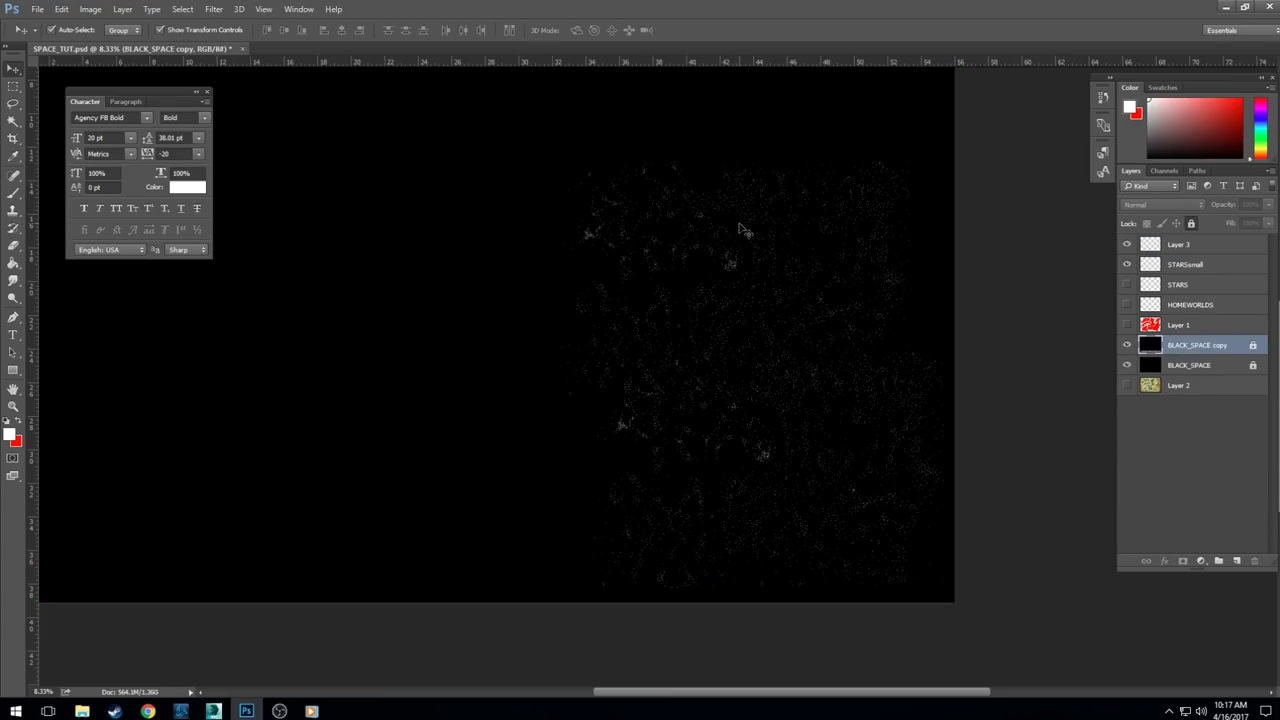
{"action": "key", "text": "ctrl+alt+z"}
{"action": "key", "text": "ctrl+alt+z"}
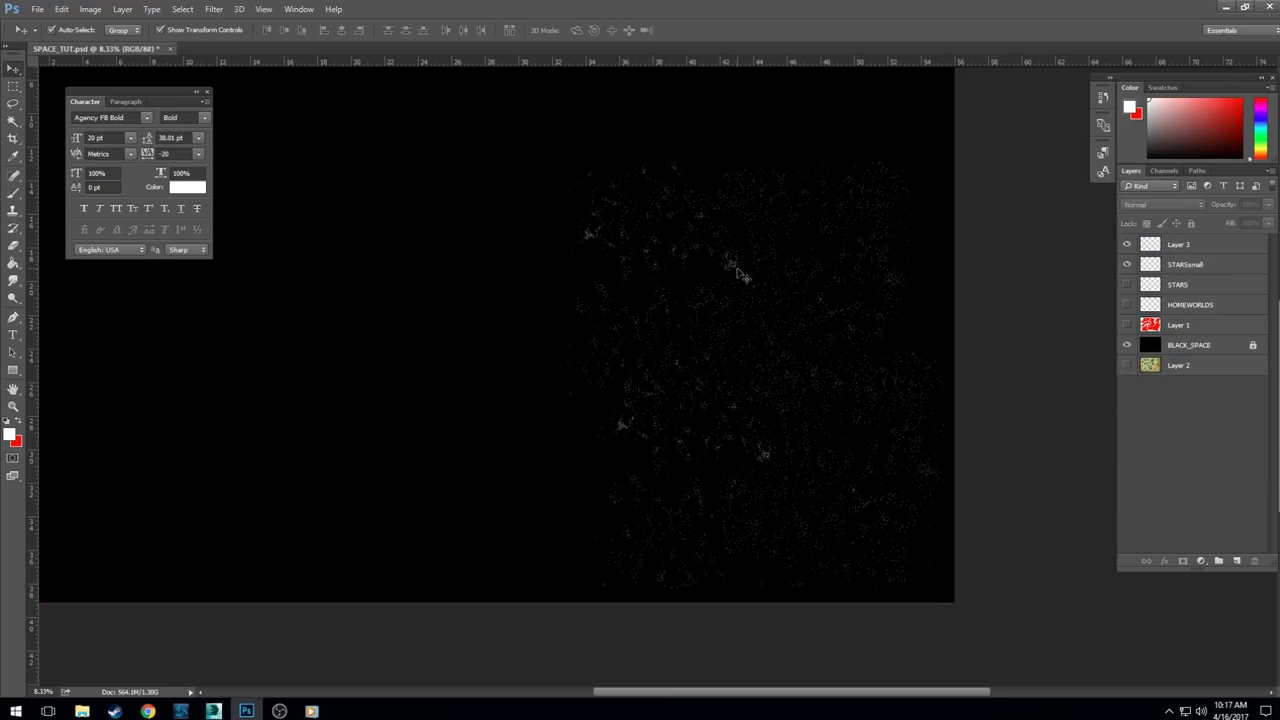
{"action": "scroll", "coordinate": [736, 268], "scroll_direction": "up", "scroll_amount": 1}
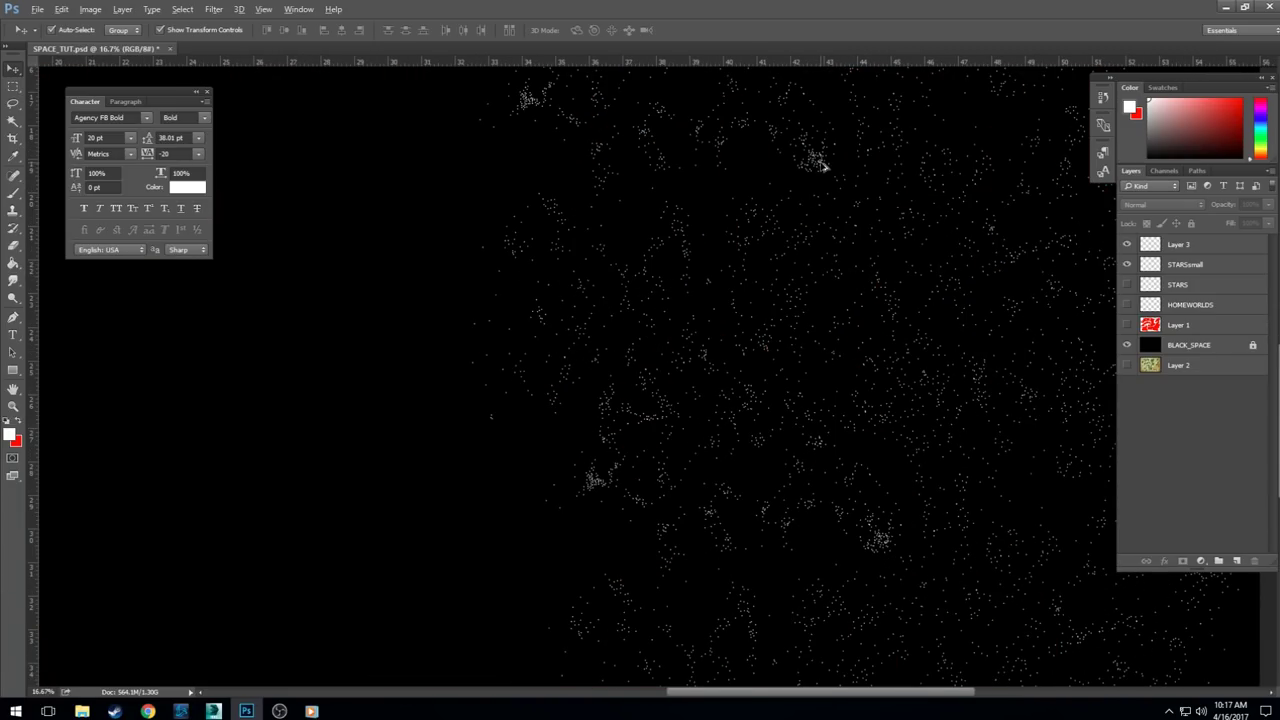
{"action": "left_click_drag", "start_coordinate": [822, 165], "coordinate": [662, 192]}
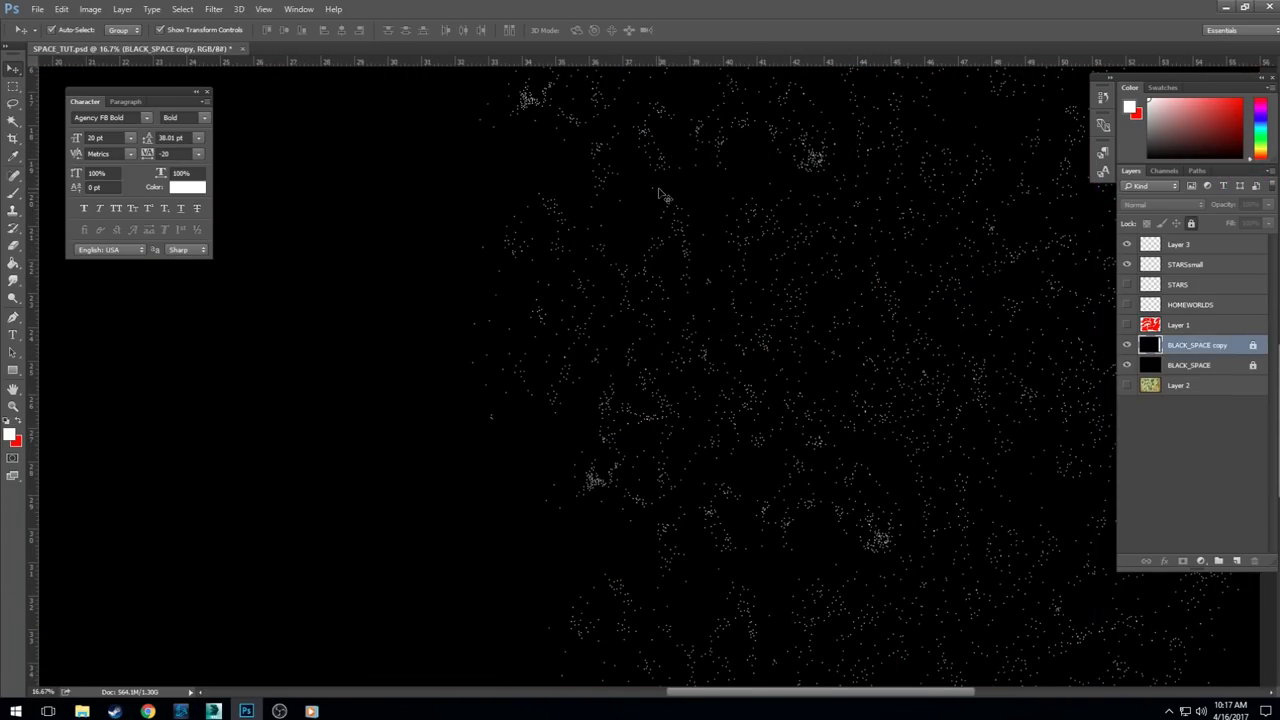
{"action": "key", "text": "ctrl+alt+z"}
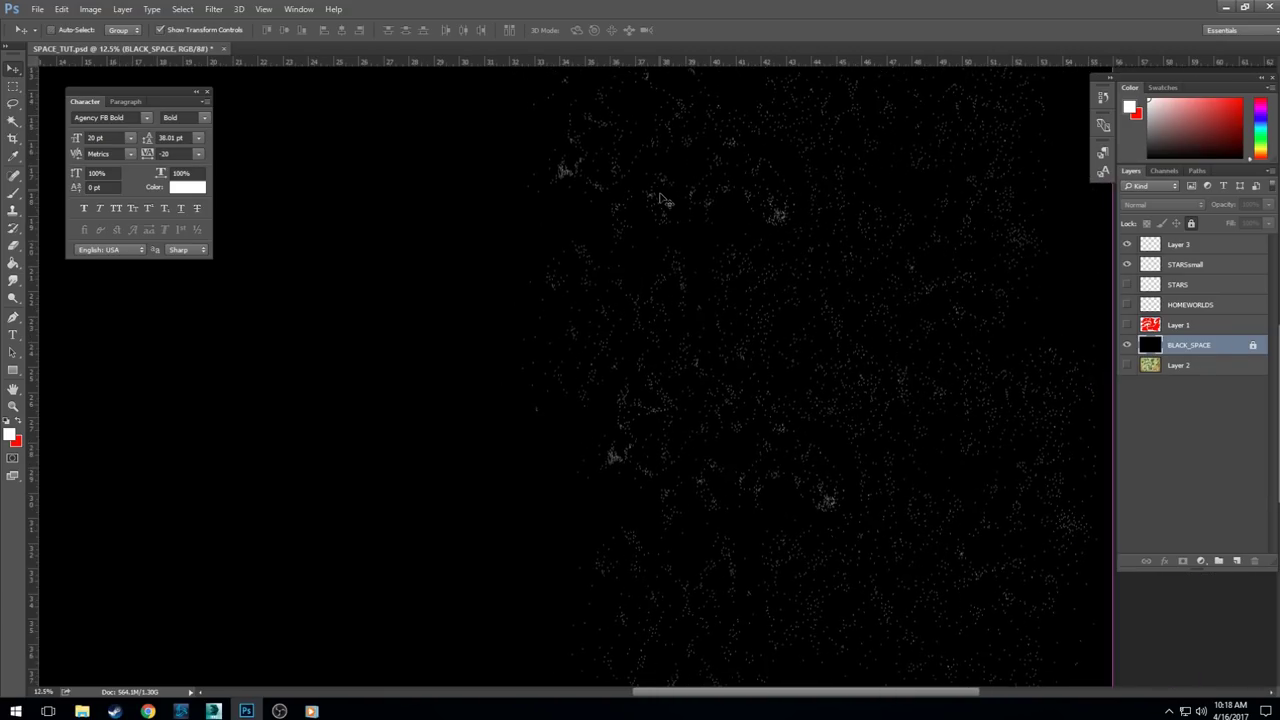
- Paste another copy of the tiny stars and move its layer directly above STARSsmall, keeping it displayed
{"action": "scroll", "coordinate": [668, 205], "scroll_direction": "down", "scroll_amount": 1}
{"action": "key", "text": "ctrl+v"}
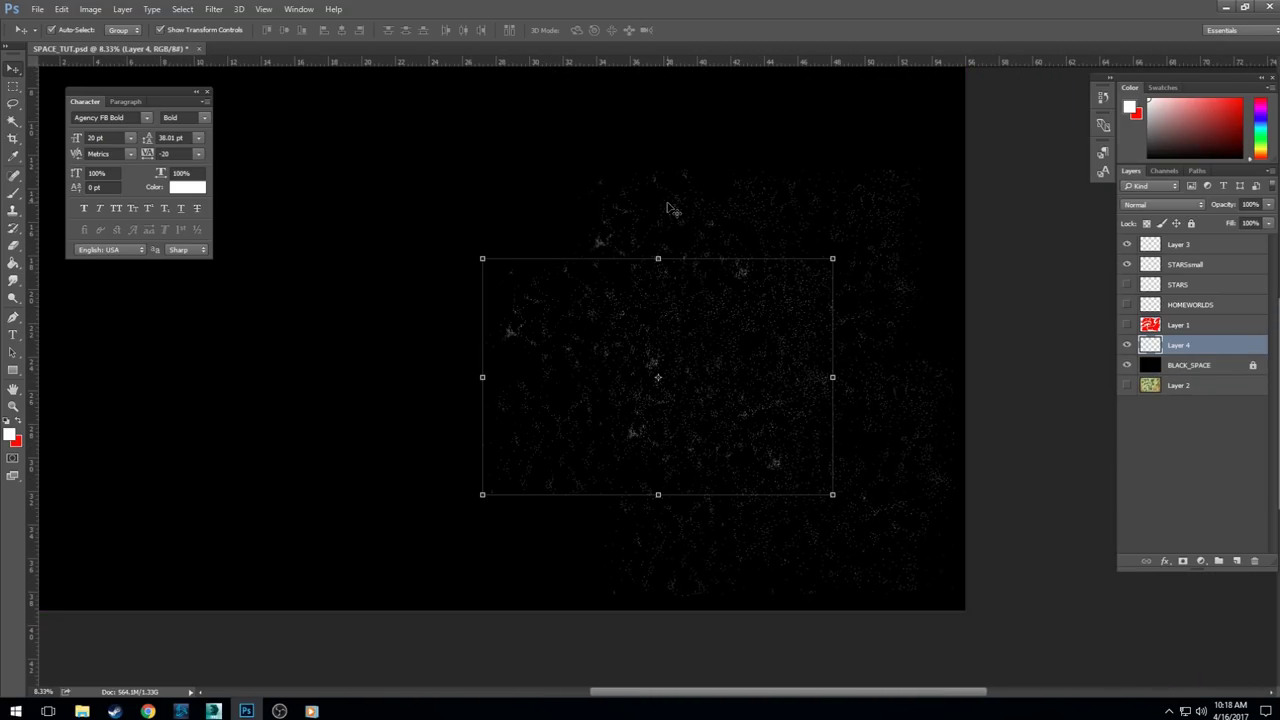
{"action": "left_click", "coordinate": [619, 349], "text": "shift"}
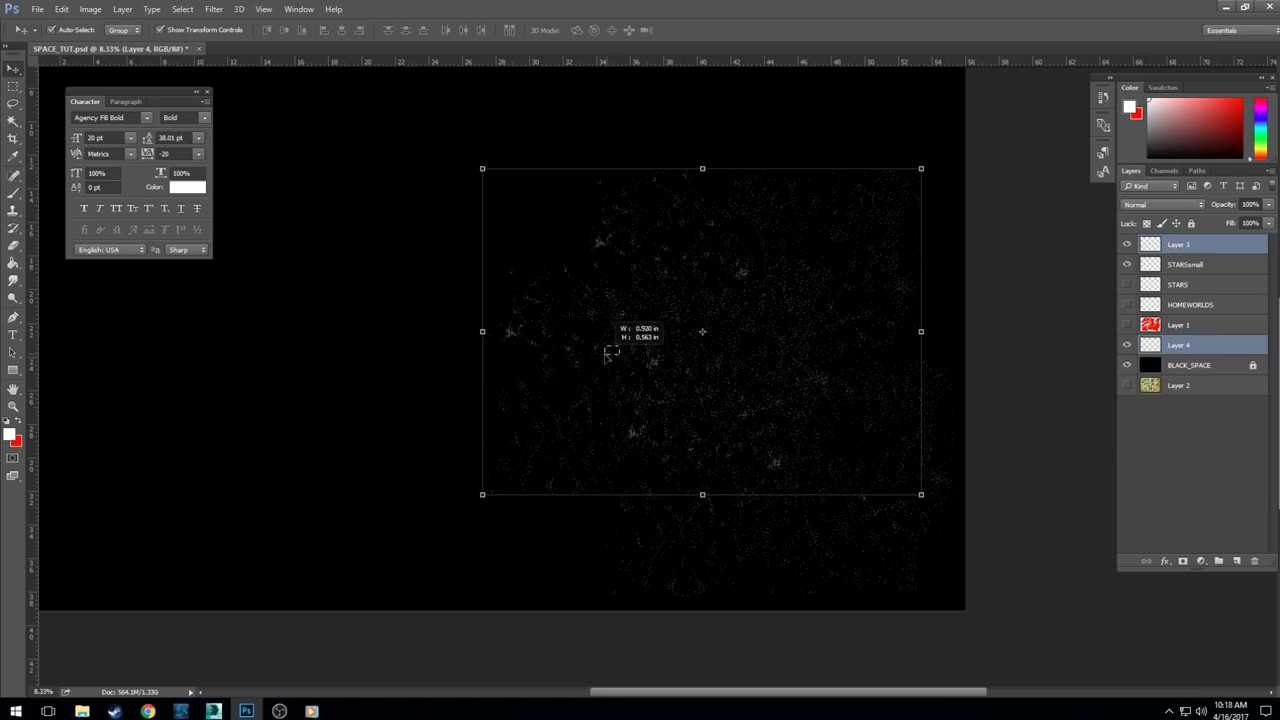
{"action": "left_click", "coordinate": [1181, 345]}
{"action": "left_click", "coordinate": [1127, 345]}
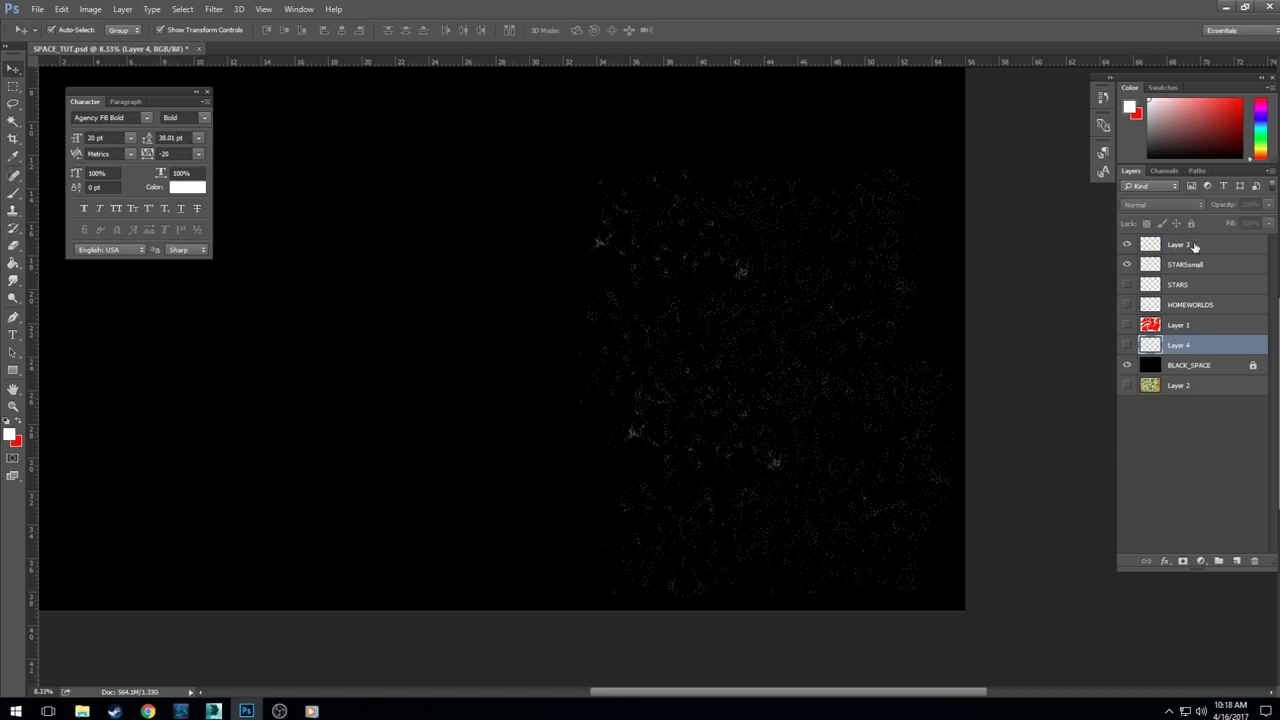
{"action": "left_click", "coordinate": [1180, 245]}
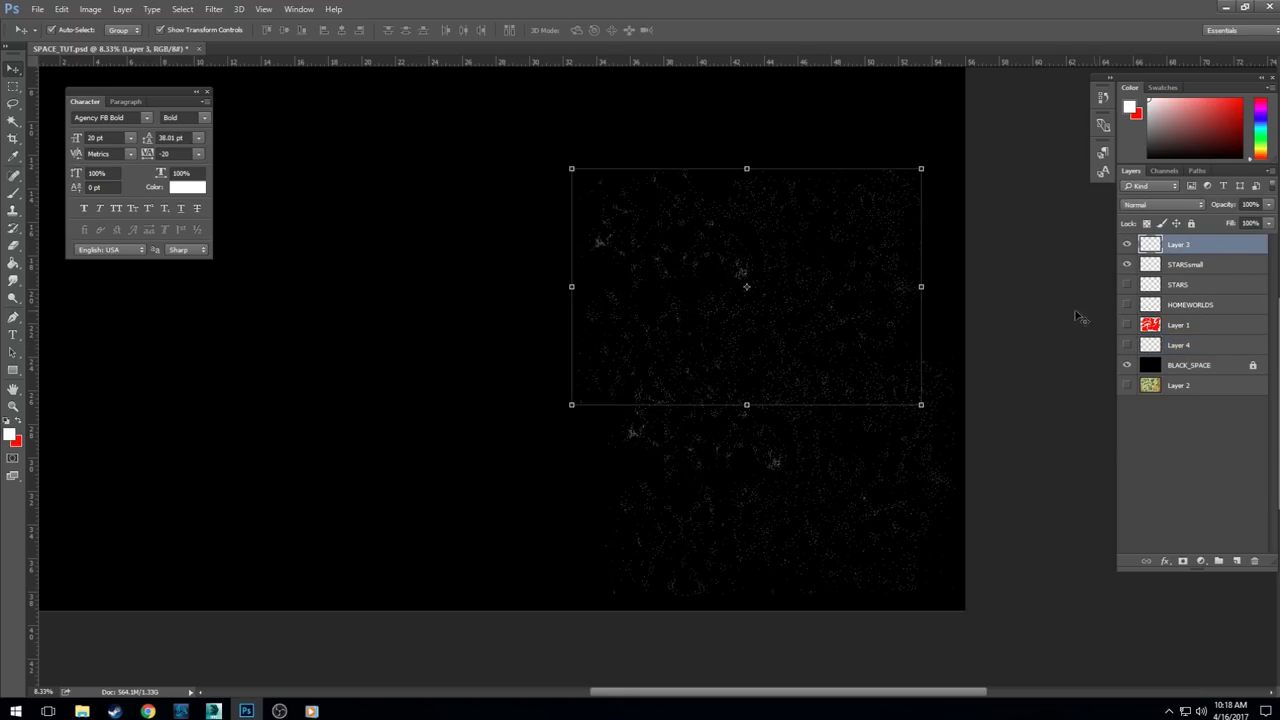
{"action": "left_click", "coordinate": [1127, 345]}
{"action": "left_click_drag", "start_coordinate": [1184, 346], "coordinate": [1209, 268]}
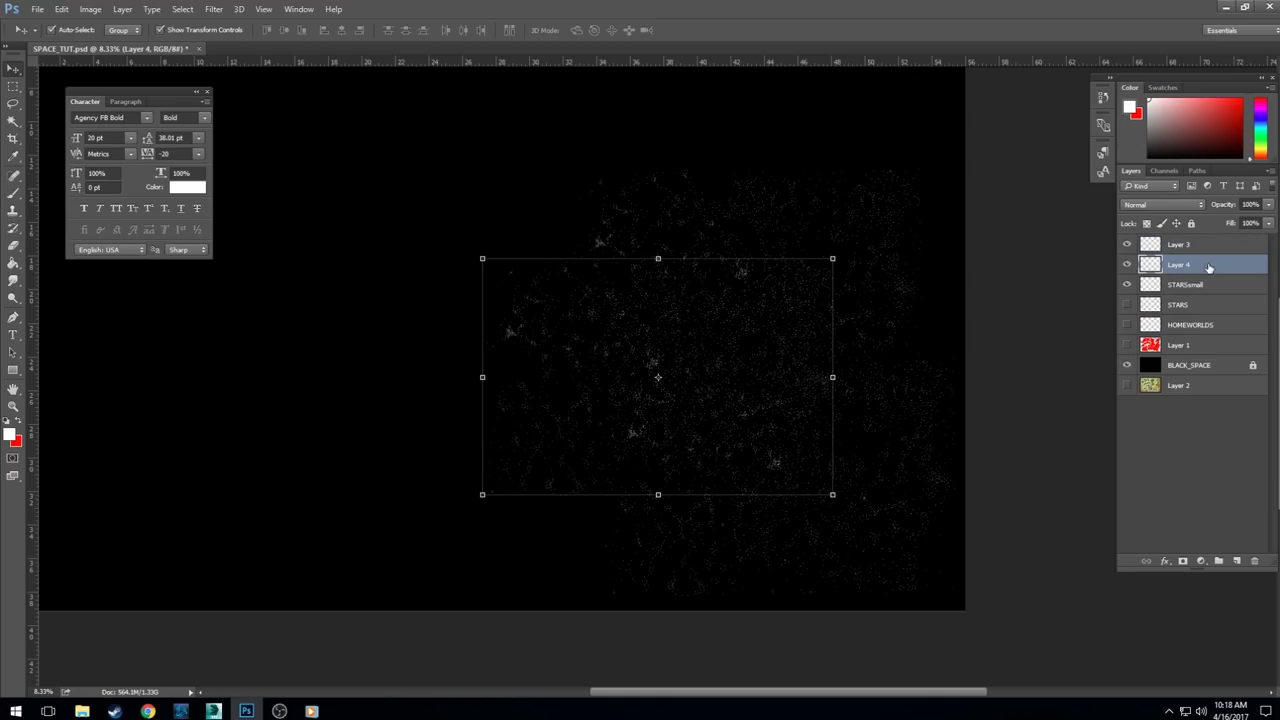
- Paste one more copy of the tiny stars above Layer 4 and shift it north, so it is offset from the Layer 4 patch
{"action": "left_click_drag", "start_coordinate": [660, 332], "coordinate": [611, 356]}
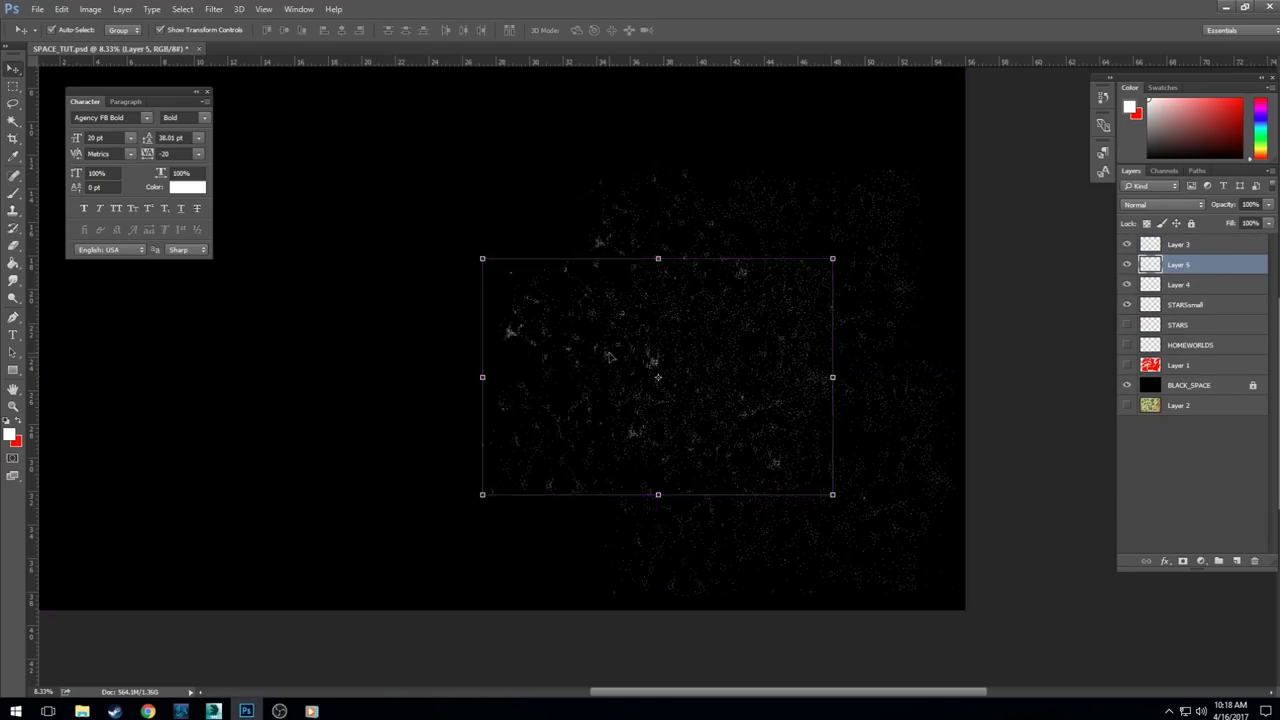
{"action": "key", "text": "shift+Up"}
{"action": "key", "text": "shift+Up"}
{"action": "key", "text": "shift+Up"}
{"action": "key", "text": "shift+Up"}
{"action": "key", "text": "shift+Up"}
{"action": "key", "text": "shift+Up"}
{"action": "key", "text": "shift+Up"}
{"action": "key", "text": "shift+Up"}
{"action": "key", "text": "shift+Up"}
{"action": "key", "text": "shift+Up"}
{"action": "key", "text": "shift+Up"}
{"action": "key", "text": "shift+Up"}
{"action": "key", "text": "shift+Up"}
{"action": "key", "text": "shift+Up"}
{"action": "key", "text": "shift+Up"}
{"action": "key", "text": "shift+Up"}
{"action": "key", "text": "shift+Up"}
{"action": "key", "text": "shift+Up"}
{"action": "key", "text": "shift+Up"}
{"action": "key", "text": "shift+Up"}
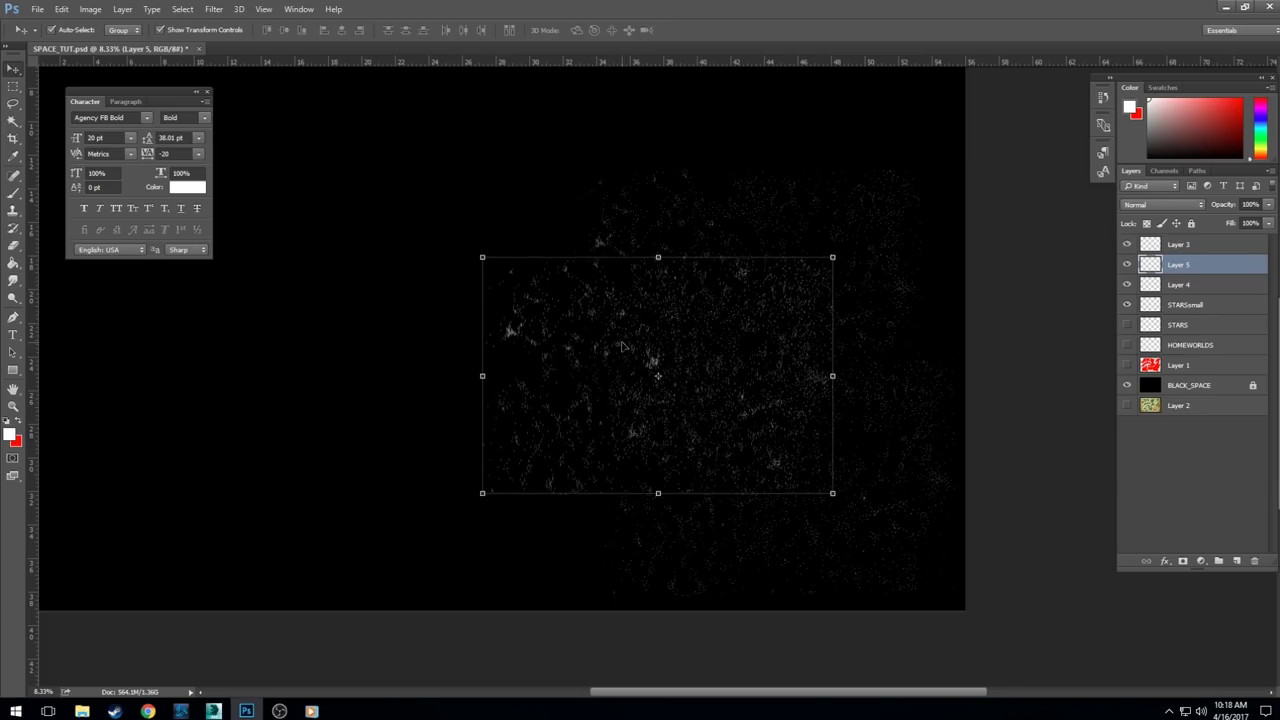
{"action": "key", "text": "shift+Up"}
{"action": "key", "text": "shift+Up"}
{"action": "key", "text": "shift+Up"}
{"action": "key", "text": "shift+Up"}
{"action": "key", "text": "shift+Up"}
{"action": "key", "text": "shift+Up"}
{"action": "key", "text": "shift+Up"}
{"action": "key", "text": "shift+Up"}
{"action": "key", "text": "shift+Up"}
{"action": "key", "text": "shift+Up"}
{"action": "key", "text": "shift+Up"}
{"action": "key", "text": "shift+Up"}
{"action": "key", "text": "shift+Up"}
{"action": "key", "text": "shift+Up"}
{"action": "key", "text": "shift+Up"}
{"action": "key", "text": "shift+Up"}
{"action": "key", "text": "shift+Up"}
{"action": "key", "text": "shift+Up"}
{"action": "key", "text": "shift+Up"}
{"action": "key", "text": "shift+Up"}
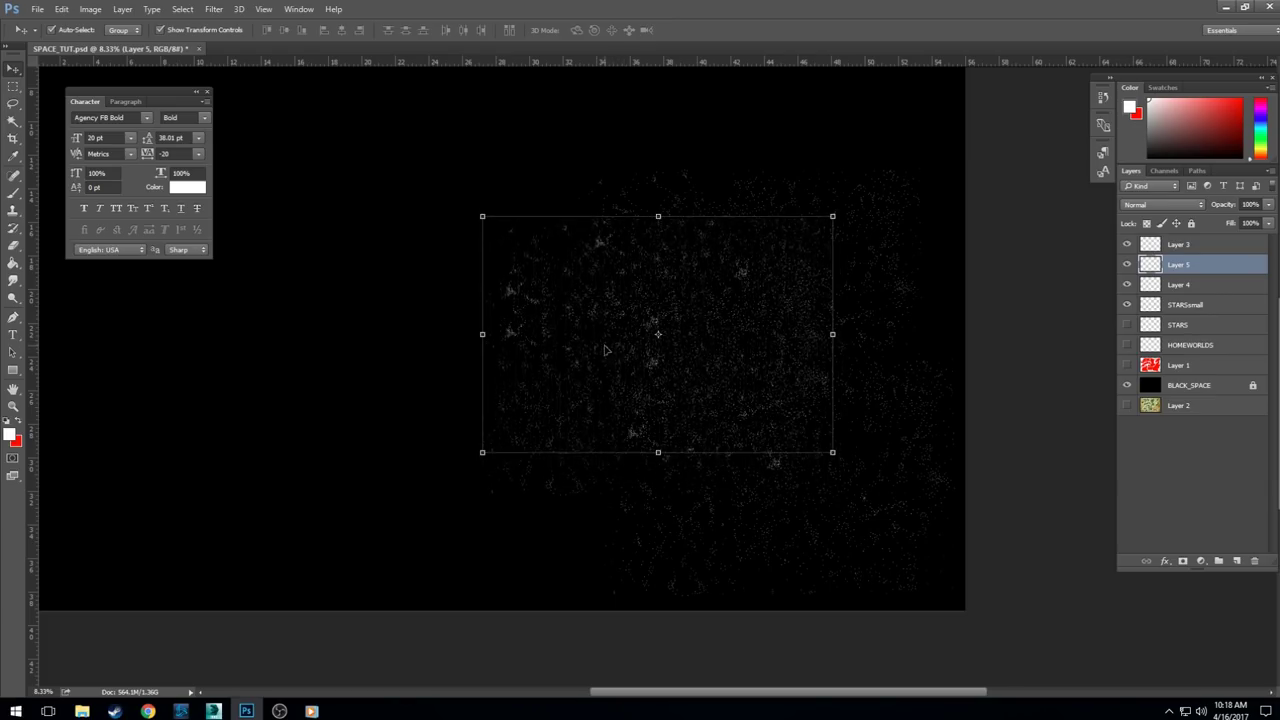
{"action": "left_click_drag", "start_coordinate": [484, 267], "coordinate": [417, 271]}
- Nudge the Layer 3 patch of tiny stars slightly north and east, closer to the map's eastern edge
{"action": "left_click", "coordinate": [1180, 245]}
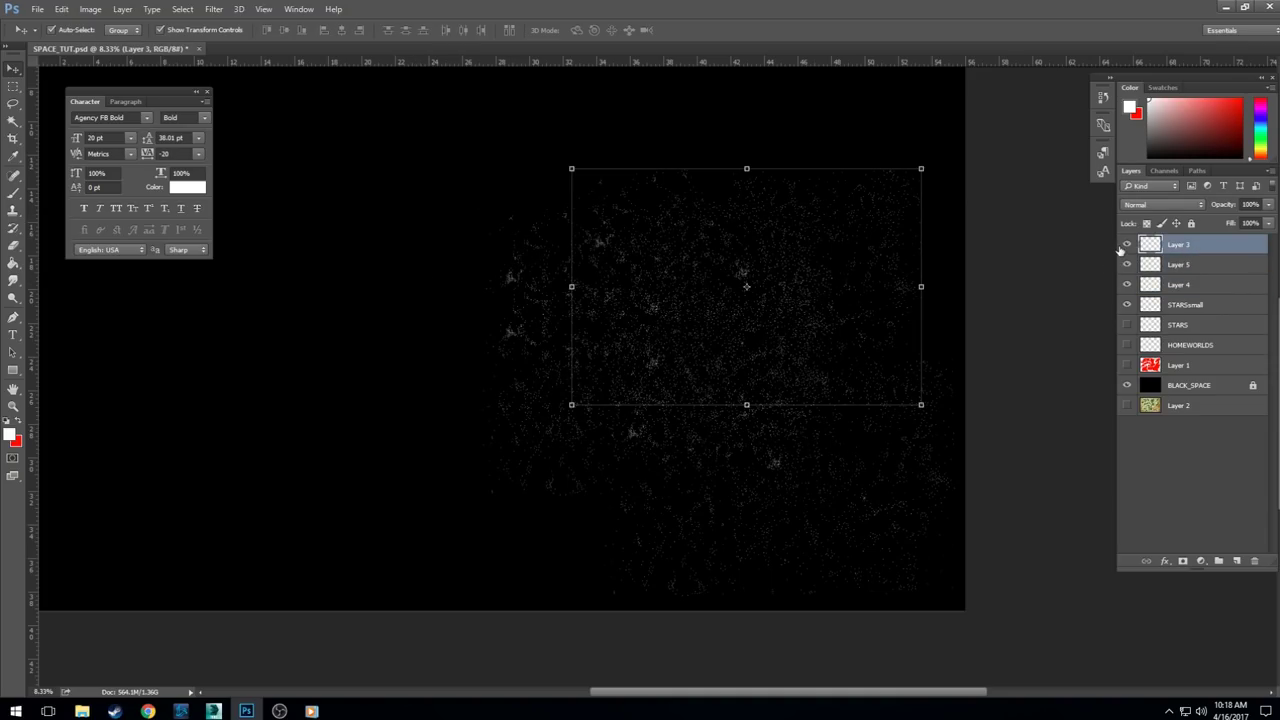
{"action": "key", "text": "shift+Up"}
{"action": "key", "text": "shift+Up"}
{"action": "key", "text": "shift+Up"}
{"action": "key", "text": "shift+Up"}
{"action": "key", "text": "shift+Up"}
{"action": "key", "text": "shift+Up"}
{"action": "key", "text": "shift+Up"}
{"action": "key", "text": "shift+Up"}
{"action": "key", "text": "shift+Up"}
{"action": "key", "text": "shift+Up"}
{"action": "key", "text": "shift+Right"}
{"action": "key", "text": "shift+Right"}
{"action": "key", "text": "shift+Right"}
{"action": "key", "text": "shift+Right"}
{"action": "key", "text": "shift+Right"}
{"action": "key", "text": "shift+Right"}
{"action": "key", "text": "shift+Right"}
{"action": "key", "text": "shift+Right"}
{"action": "key", "text": "shift+Right"}
{"action": "key", "text": "shift+Right"}
{"action": "key", "text": "shift+Right"}
{"action": "key", "text": "shift+Right"}
{"action": "key", "text": "shift+Right"}
{"action": "key", "text": "shift+Right"}
{"action": "key", "text": "shift+Right"}
{"action": "key", "text": "shift+Right"}
{"action": "key", "text": "shift+Right"}
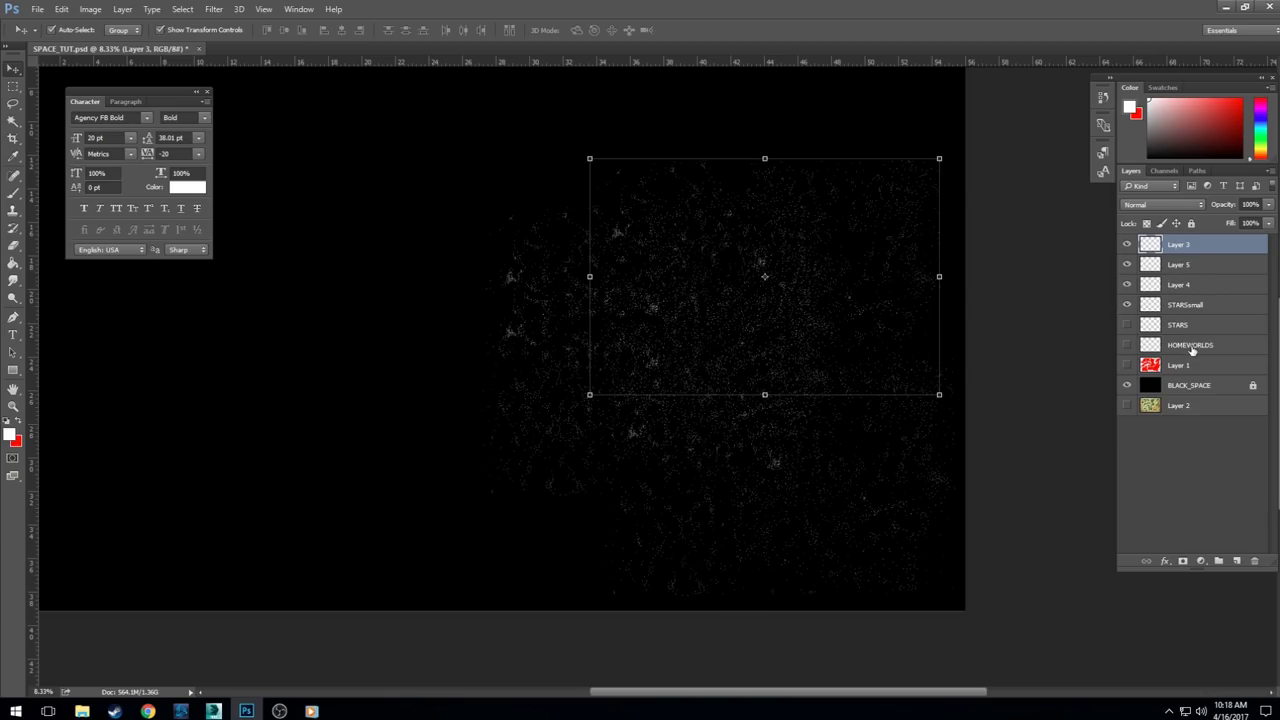
- Nudge the Layer 4 patch of tiny stars slightly west and south
{"action": "left_click", "coordinate": [1191, 308]}
{"action": "left_click", "coordinate": [1191, 287]}
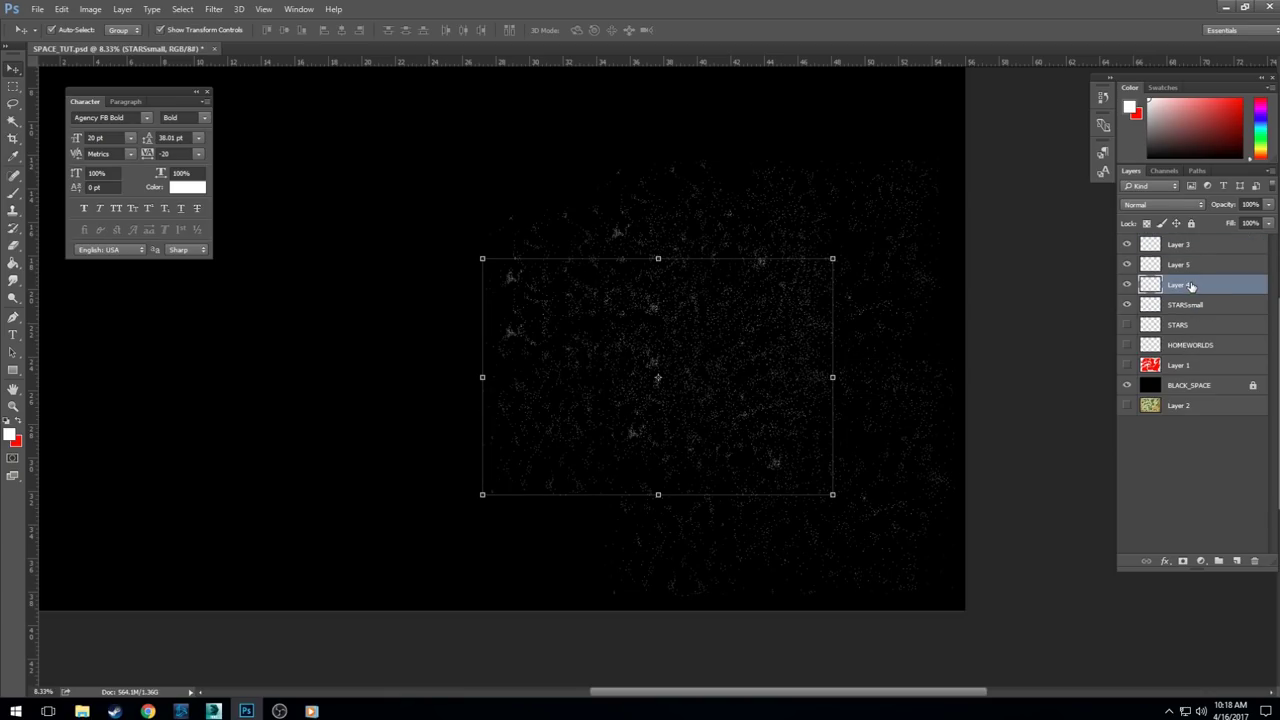
{"action": "key", "text": "shift+Left"}
{"action": "key", "text": "shift+Left"}
{"action": "key", "text": "shift+Left"}
{"action": "key", "text": "shift+Left"}
{"action": "key", "text": "shift+Left"}
{"action": "key", "text": "shift+Left"}
{"action": "key", "text": "shift+Left"}
{"action": "key", "text": "shift+Left"}
{"action": "key", "text": "shift+Left"}
{"action": "key", "text": "shift+Left"}
{"action": "key", "text": "shift+Left"}
{"action": "key", "text": "shift+Left"}
{"action": "key", "text": "shift+Left"}
{"action": "key", "text": "shift+Left"}
{"action": "key", "text": "shift+Left"}
{"action": "key", "text": "shift+Left"}
{"action": "key", "text": "shift+Left"}
{"action": "key", "text": "shift+Left"}
{"action": "key", "text": "shift+Down"}
{"action": "key", "text": "shift+Down"}
{"action": "key", "text": "shift+Down"}
{"action": "key", "text": "shift+Down"}
{"action": "key", "text": "shift+Down"}
{"action": "key", "text": "shift+Down"}
{"action": "key", "text": "shift+Down"}
{"action": "key", "text": "shift+Down"}
{"action": "key", "text": "shift+Down"}
{"action": "key", "text": "shift+Down"}
{"action": "key", "text": "shift+Down"}
{"action": "key", "text": "shift+Down"}
{"action": "key", "text": "shift+Down"}
{"action": "key", "text": "shift+Down"}
{"action": "key", "text": "shift+Down"}
{"action": "key", "text": "shift+Down"}
{"action": "key", "text": "shift+Down"}
{"action": "key", "text": "shift+Down"}
{"action": "key", "text": "shift+Down"}
{"action": "key", "text": "shift+Down"}
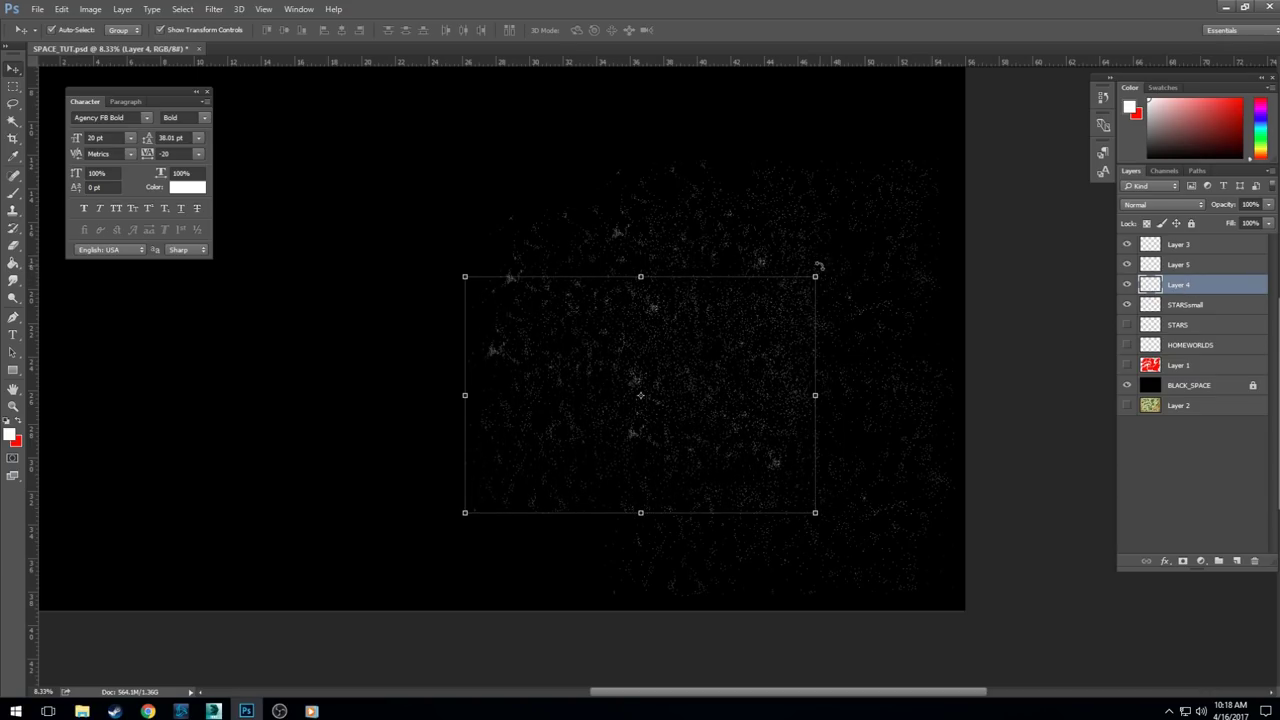
- Rotate the Layer 4 star patch by about 130° and shift it farther south to the map's southern edge
{"action": "left_click_drag", "start_coordinate": [817, 266], "coordinate": [620, 542]}
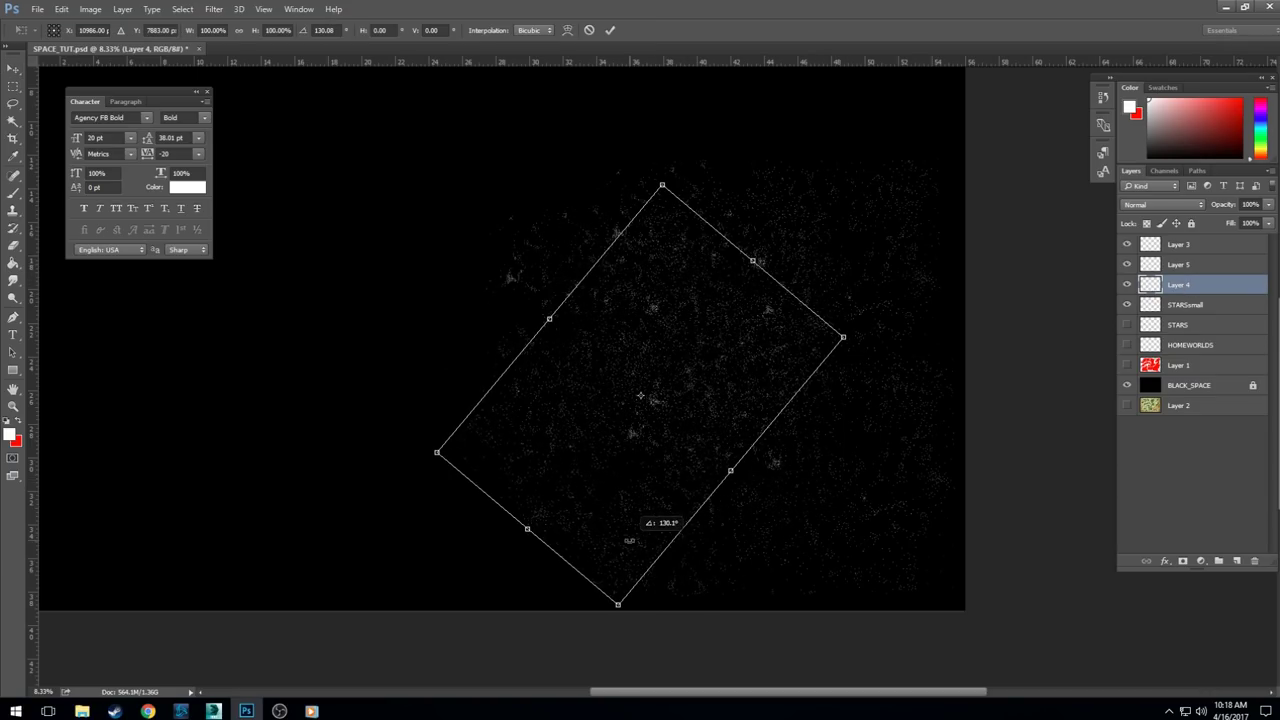
{"action": "key", "text": "shift+Down"}
{"action": "key", "text": "shift+Down"}
{"action": "key", "text": "shift+Down"}
{"action": "key", "text": "shift+Down"}
{"action": "key", "text": "shift+Down"}
{"action": "key", "text": "shift+Down"}
{"action": "key", "text": "shift+Down"}
{"action": "key", "text": "shift+Down"}
{"action": "key", "text": "shift+Down"}
{"action": "key", "text": "shift+Down"}
{"action": "key", "text": "shift+Down"}
{"action": "key", "text": "shift+Down"}
{"action": "key", "text": "shift+Down"}
{"action": "key", "text": "shift+Down"}
{"action": "key", "text": "shift+Down"}
{"action": "key", "text": "shift+Down"}
{"action": "key", "text": "shift+Down"}
{"action": "key", "text": "shift+Down"}
{"action": "key", "text": "shift+Down"}
{"action": "key", "text": "shift+Down"}
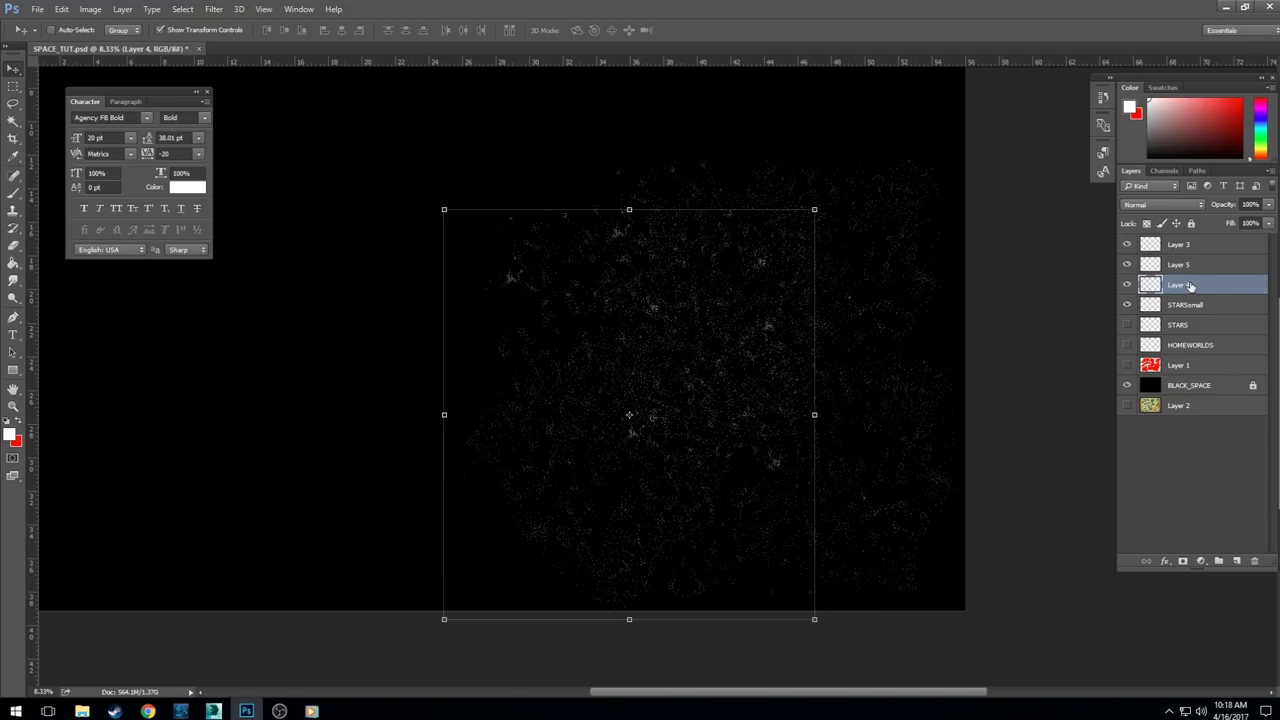
- Paste another copy of the tiny stars above Layer 4 and shift it west and south, beyond the existing patches
{"action": "key", "text": "ctrl+j"}
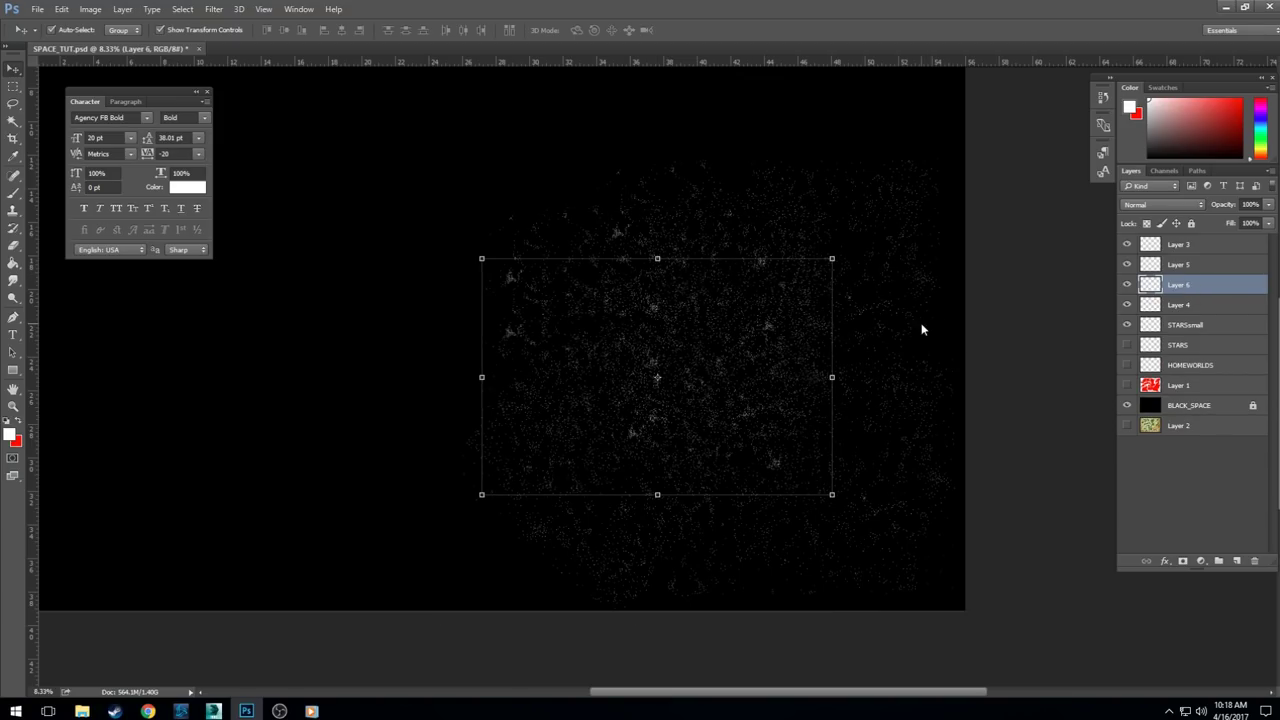
{"action": "key", "text": "shift+Left"}
{"action": "key", "text": "shift+Left"}
{"action": "key", "text": "shift+Left"}
{"action": "key", "text": "shift+Left"}
{"action": "key", "text": "shift+Left"}
{"action": "key", "text": "shift+Left"}
{"action": "key", "text": "shift+Left"}
{"action": "key", "text": "shift+Left"}
{"action": "key", "text": "shift+Left"}
{"action": "key", "text": "shift+Left"}
{"action": "key", "text": "shift+Left"}
{"action": "key", "text": "shift+Left"}
{"action": "key", "text": "shift+Left"}
{"action": "key", "text": "shift+Left"}
{"action": "key", "text": "shift+Left"}
{"action": "key", "text": "shift+Left"}
{"action": "key", "text": "shift+Left"}
{"action": "key", "text": "shift+Left"}
{"action": "key", "text": "shift+Left"}
{"action": "key", "text": "shift+Left"}
{"action": "key", "text": "shift+Left"}
{"action": "key", "text": "shift+Left"}
{"action": "key", "text": "shift+Left"}
{"action": "key", "text": "shift+Left"}
{"action": "key", "text": "shift+Left"}
{"action": "key", "text": "shift+Left"}
{"action": "key", "text": "shift+Left"}
{"action": "key", "text": "shift+Left"}
{"action": "key", "text": "shift+Left"}
{"action": "key", "text": "shift+Left"}
{"action": "key", "text": "shift+Left"}
{"action": "key", "text": "shift+Left"}
{"action": "key", "text": "shift+Left"}
{"action": "key", "text": "shift+Left"}
{"action": "key", "text": "shift+Left"}
{"action": "key", "text": "shift+Left"}
{"action": "key", "text": "shift+Left"}
{"action": "key", "text": "shift+Left"}
{"action": "key", "text": "shift+Left"}
{"action": "key", "text": "shift+Left"}
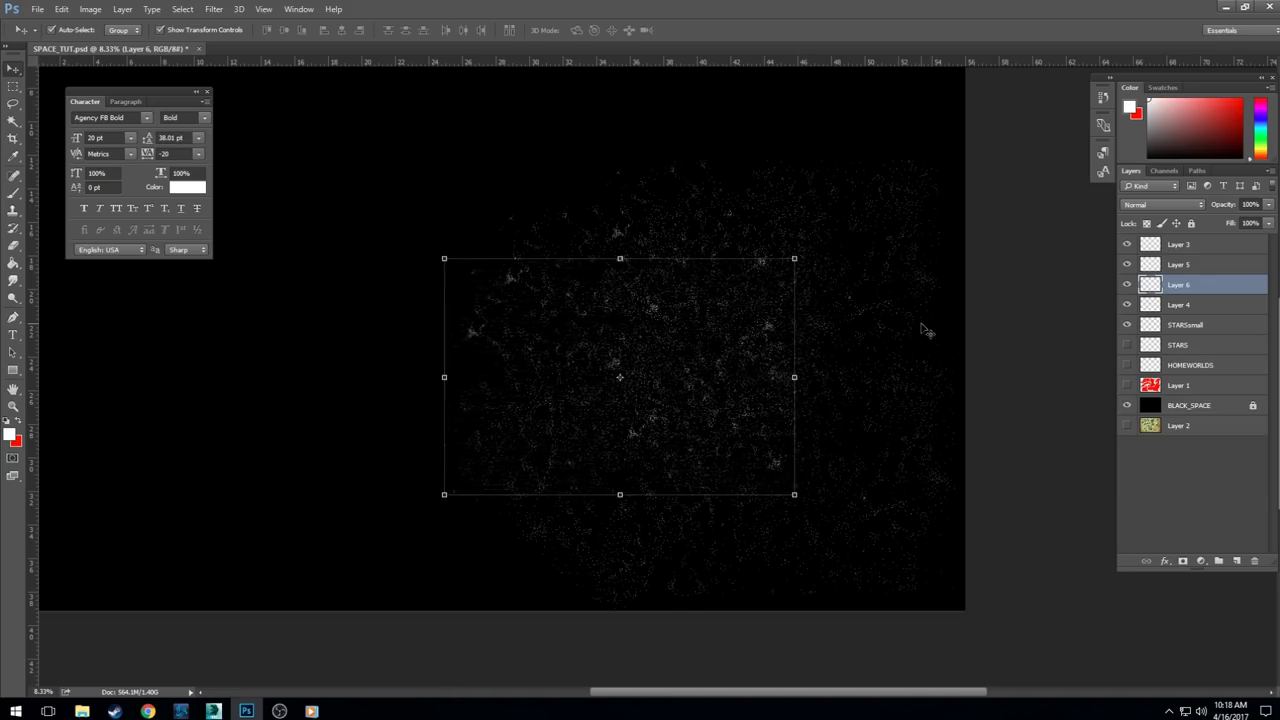
{"action": "key", "text": "shift+Left"}
{"action": "key", "text": "shift+Left"}
{"action": "key", "text": "shift+Left"}
{"action": "key", "text": "shift+Left"}
{"action": "key", "text": "shift+Left"}
{"action": "key", "text": "shift+Left"}
{"action": "key", "text": "shift+Left"}
{"action": "key", "text": "shift+Left"}
{"action": "key", "text": "shift+Left"}
{"action": "key", "text": "shift+Left"}
{"action": "key", "text": "shift+Left"}
{"action": "key", "text": "shift+Left"}
{"action": "key", "text": "shift+Left"}
{"action": "key", "text": "shift+Left"}
{"action": "key", "text": "shift+Left"}
{"action": "key", "text": "shift+Left"}
{"action": "key", "text": "shift+Left"}
{"action": "key", "text": "shift+Left"}
{"action": "key", "text": "shift+Left"}
{"action": "key", "text": "shift+Left"}
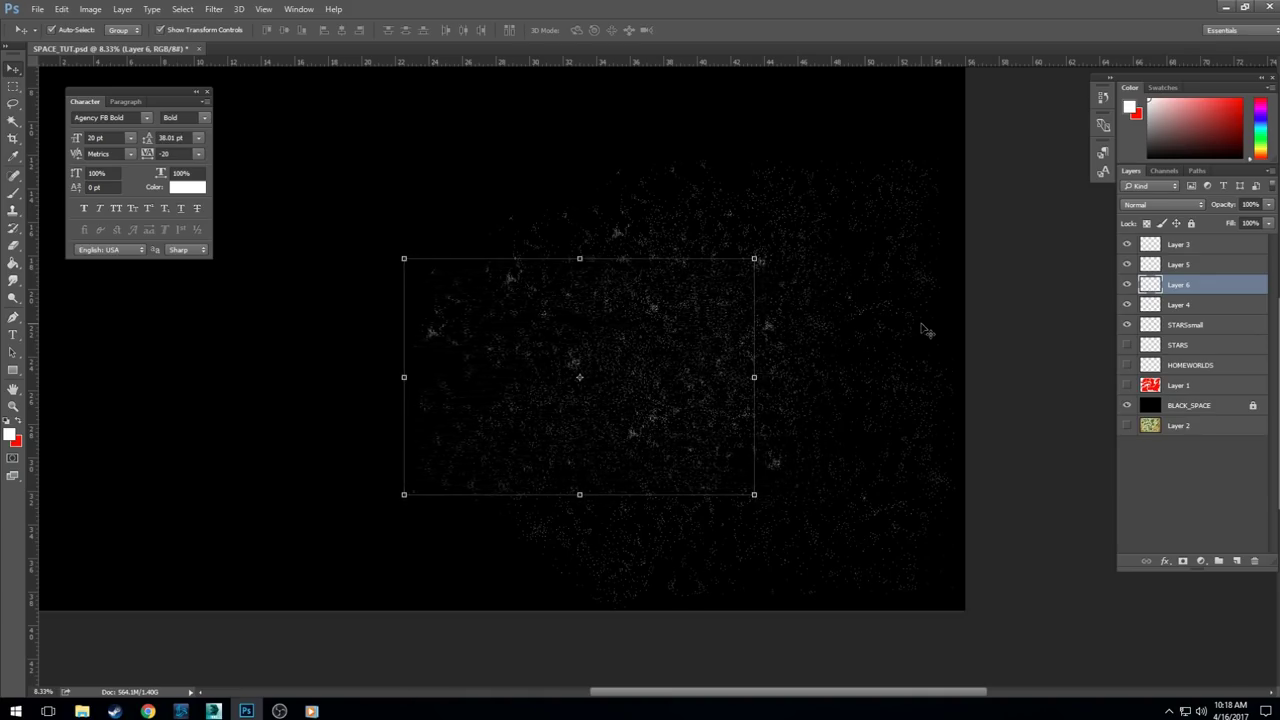
{"action": "key", "text": "shift+Left"}
{"action": "key", "text": "shift+Left"}
{"action": "key", "text": "shift+Left"}
{"action": "key", "text": "shift+Left"}
{"action": "key", "text": "shift+Left"}
{"action": "key", "text": "shift+Left"}
{"action": "key", "text": "shift+Left"}
{"action": "key", "text": "shift+Left"}
{"action": "key", "text": "shift+Left"}
{"action": "key", "text": "shift+Left"}
{"action": "key", "text": "shift+Left"}
{"action": "key", "text": "shift+Left"}
{"action": "key", "text": "shift+Left"}
{"action": "key", "text": "shift+Left"}
{"action": "key", "text": "shift+Left"}
{"action": "key", "text": "shift+Left"}
{"action": "key", "text": "shift+Left"}
{"action": "key", "text": "shift+Left"}
{"action": "key", "text": "shift+Left"}
{"action": "key", "text": "shift+Left"}
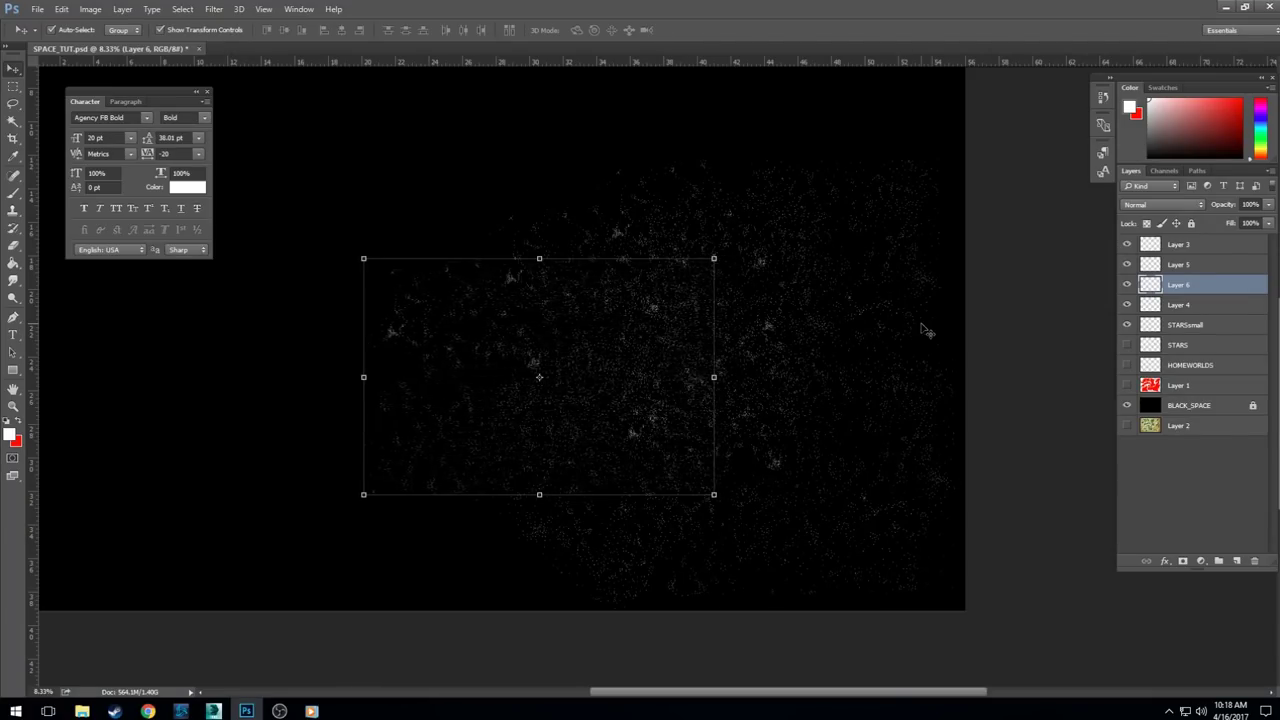
{"action": "key", "text": "shift+Down"}
{"action": "key", "text": "shift+Down"}
{"action": "key", "text": "shift+Down"}
{"action": "key", "text": "shift+Down"}
{"action": "key", "text": "shift+Down"}
{"action": "key", "text": "shift+Down"}
{"action": "key", "text": "shift+Down"}
{"action": "key", "text": "shift+Down"}
{"action": "key", "text": "shift+Down"}
{"action": "key", "text": "shift+Down"}
{"action": "key", "text": "shift+Down"}
{"action": "key", "text": "shift+Down"}
{"action": "key", "text": "shift+Down"}
{"action": "key", "text": "shift+Down"}
{"action": "key", "text": "shift+Down"}
{"action": "key", "text": "shift+Down"}
{"action": "key", "text": "shift+Down"}
{"action": "key", "text": "shift+Down"}
{"action": "key", "text": "shift+Down"}
{"action": "key", "text": "shift+Down"}
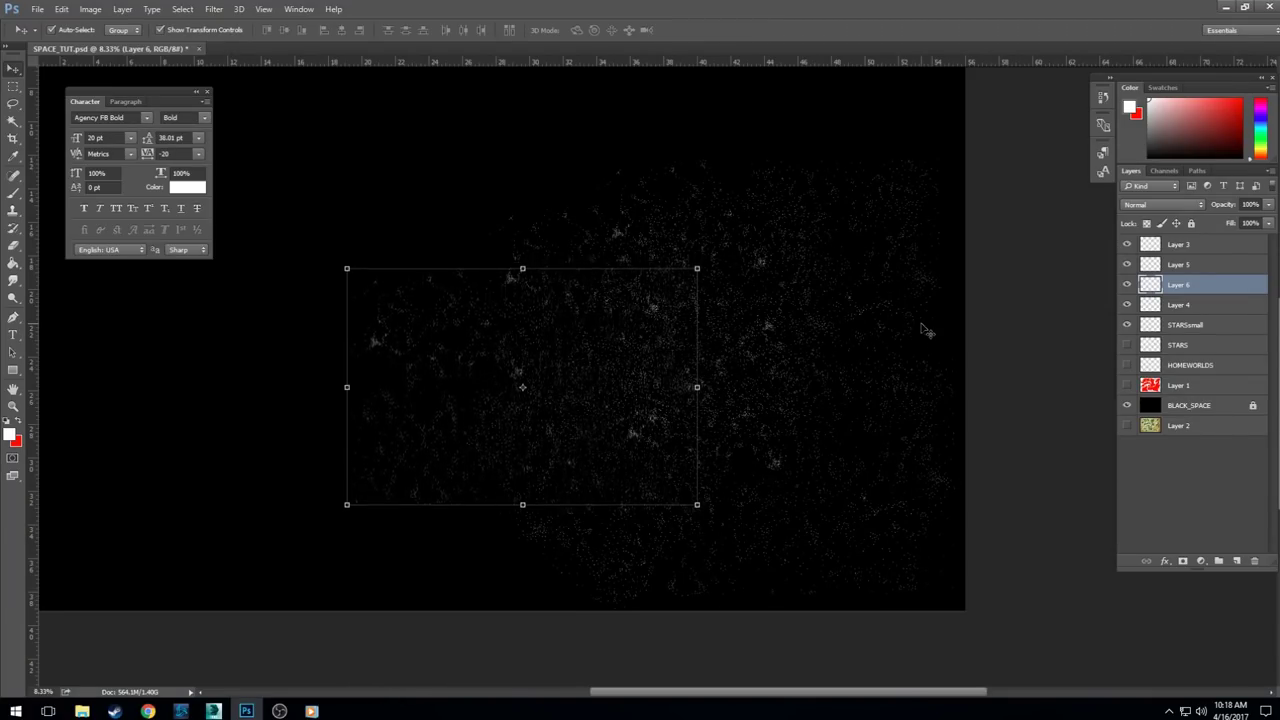
{"action": "key", "text": "shift+Down"}
{"action": "key", "text": "shift+Down"}
{"action": "key", "text": "shift+Down"}
{"action": "key", "text": "shift+Down"}
{"action": "key", "text": "shift+Down"}
{"action": "key", "text": "shift+Down"}
{"action": "key", "text": "shift+Down"}
{"action": "key", "text": "shift+Down"}
{"action": "key", "text": "shift+Down"}
{"action": "key", "text": "shift+Down"}
{"action": "key", "text": "shift+Down"}
{"action": "key", "text": "shift+Down"}
{"action": "key", "text": "shift+Down"}
{"action": "key", "text": "shift+Down"}
{"action": "key", "text": "shift+Down"}
{"action": "key", "text": "shift+Down"}
{"action": "key", "text": "shift+Down"}
{"action": "key", "text": "shift+Down"}
{"action": "key", "text": "shift+Down"}
{"action": "key", "text": "shift+Down"}
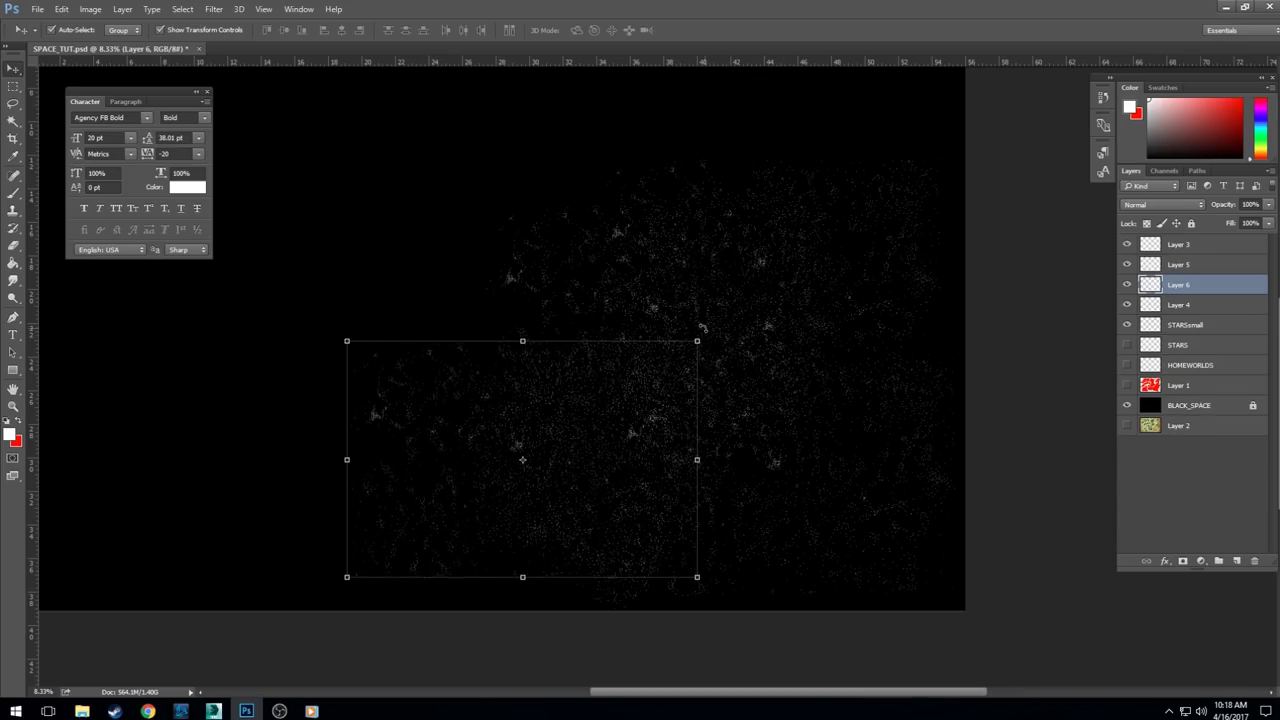
- Rotate the Layer 6 star patch by about -35° and shift it slightly west and north
{"action": "left_click_drag", "start_coordinate": [704, 330], "coordinate": [607, 206]}
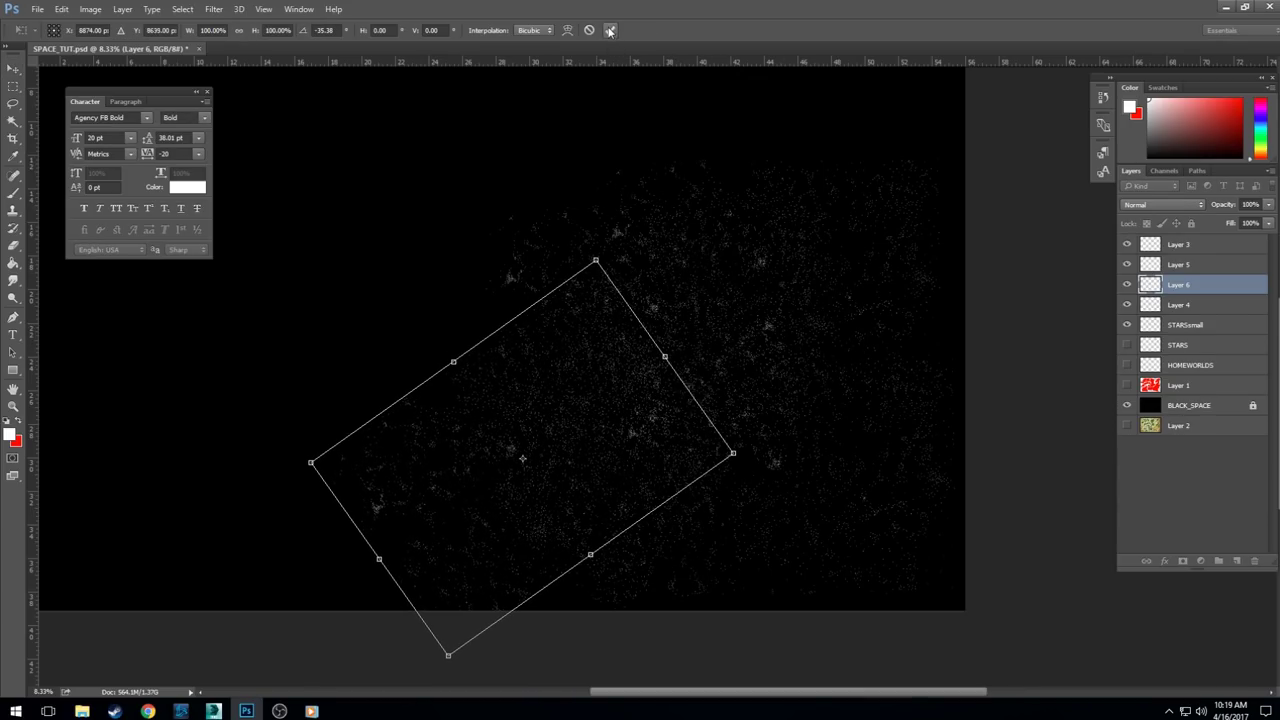
{"action": "key", "text": "Up"}
{"action": "key", "text": "Up"}
{"action": "key", "text": "Left"}
{"action": "key", "text": "Left"}
{"action": "key", "text": "Left"}
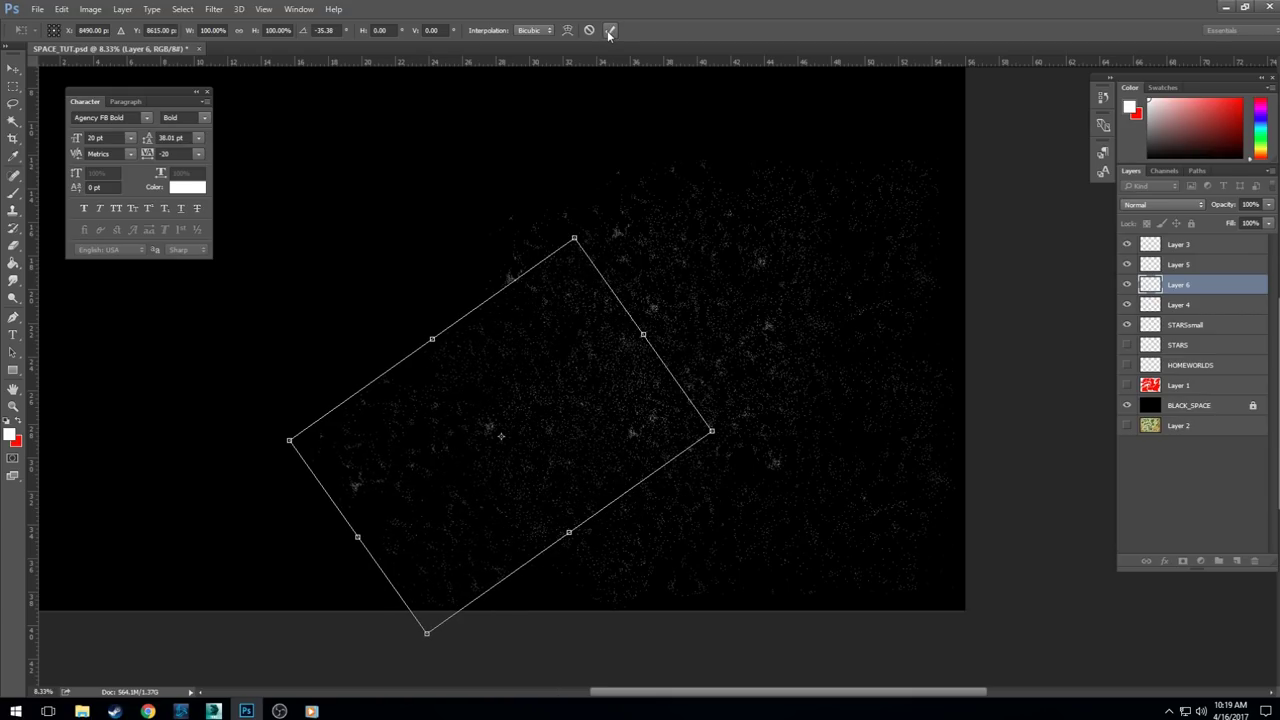
{"action": "key", "text": "Up"}
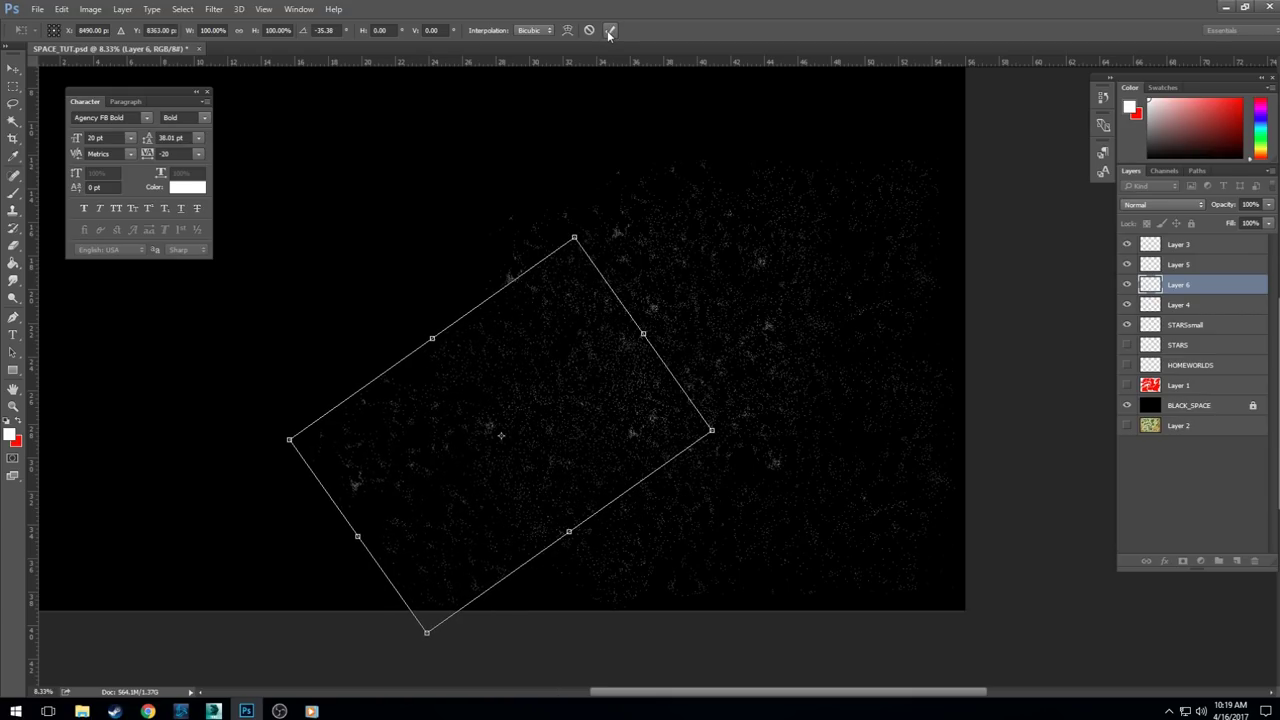
{"action": "key", "text": "Up"}
{"action": "key", "text": "Up"}
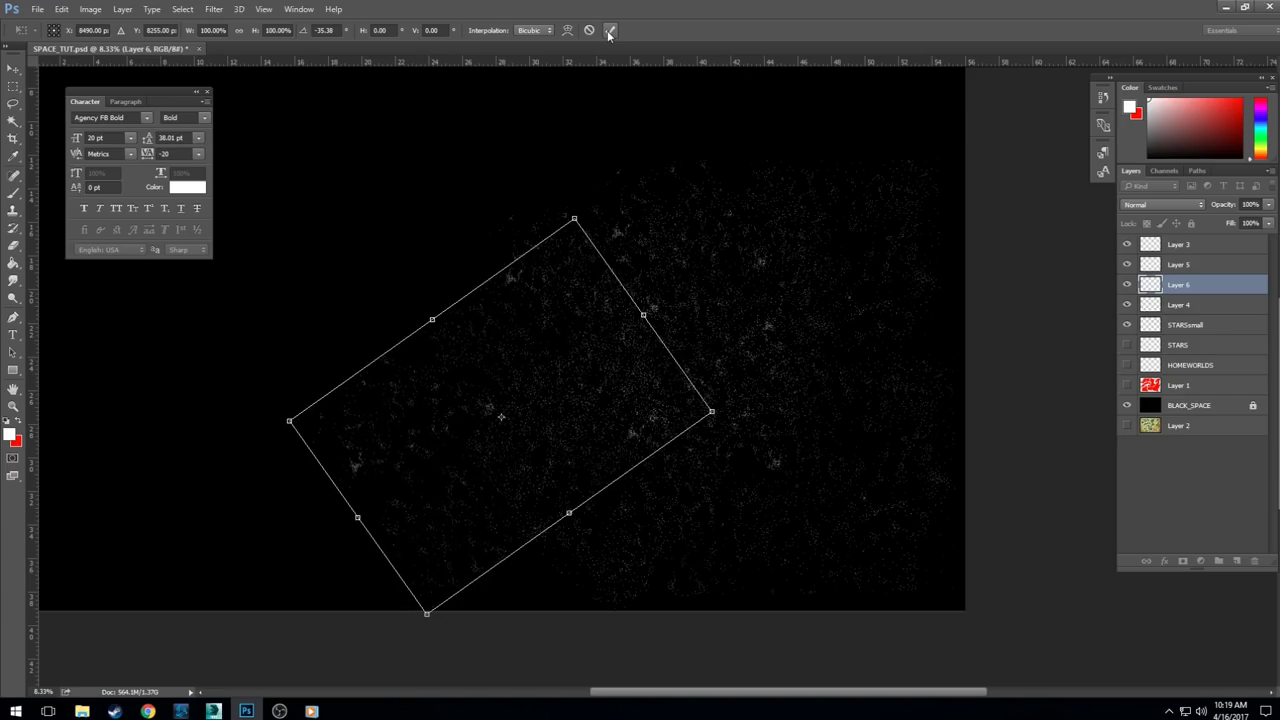
{"action": "key", "text": "Up"}
{"action": "key", "text": "Up"}
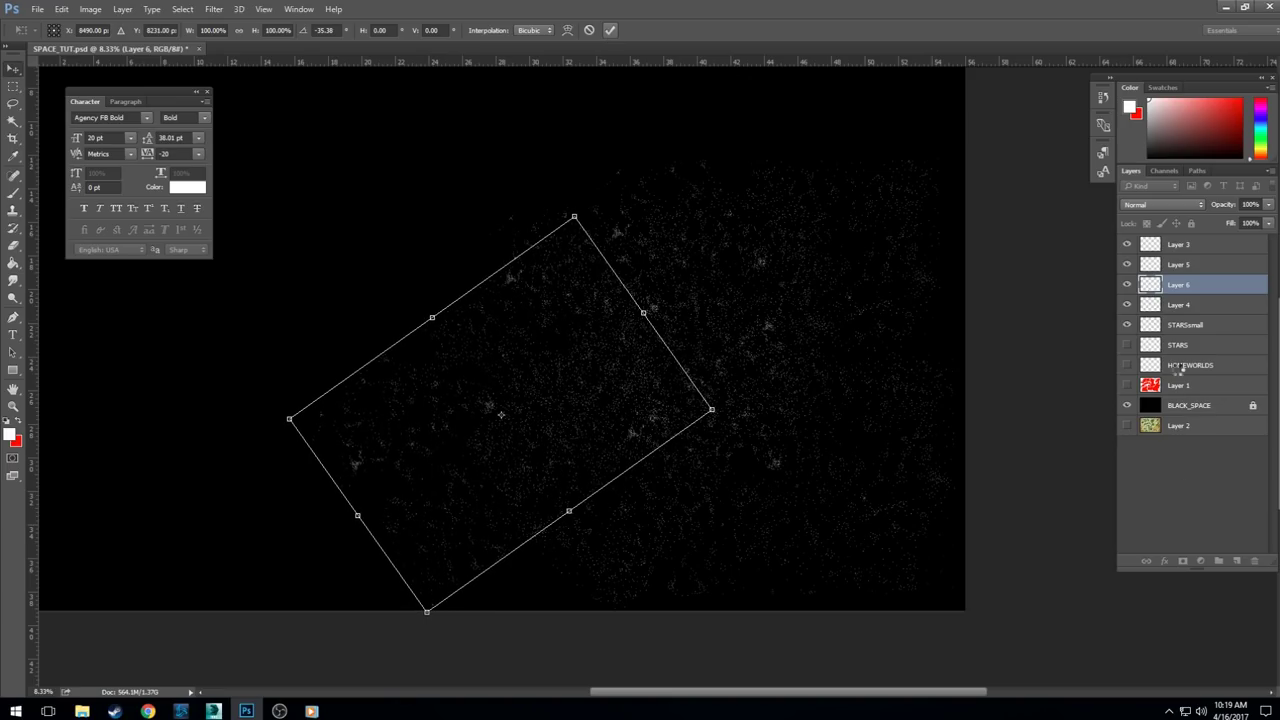
{"action": "key", "text": "Return"}
- Merge all the tiny-star layers, from STARSsmall up to Layer 3, into one layer
{"action": "left_click", "coordinate": [1180, 326]}
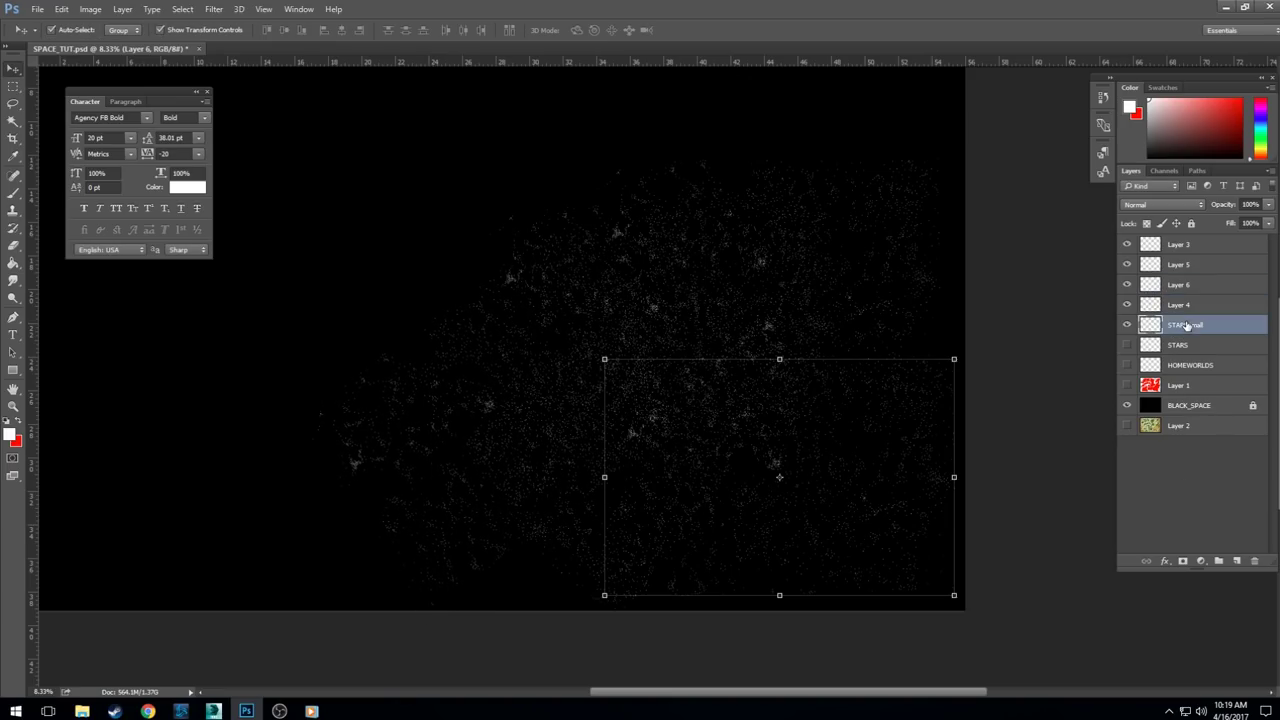
{"action": "left_click", "coordinate": [1184, 244], "text": "shift"}
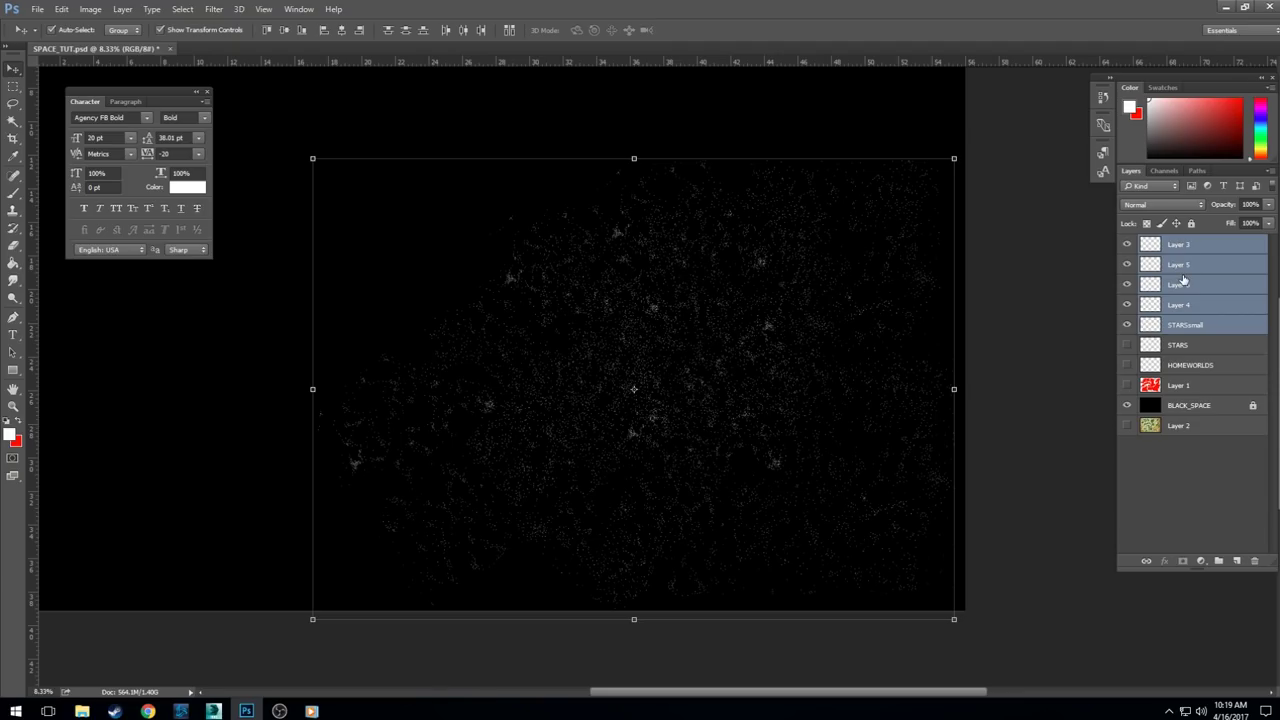
{"action": "key", "text": "ctrl+e"}
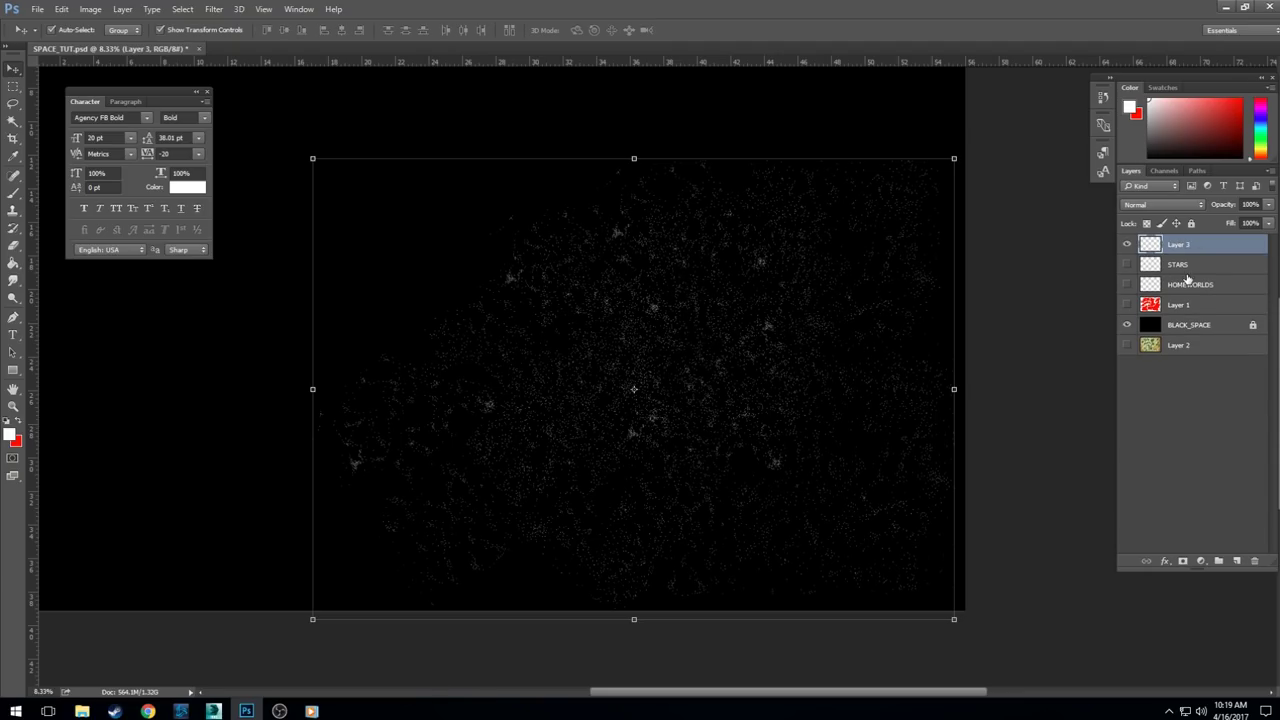
- Copy the whole merged star layer, paste it as a new layer and move it over the map's southwest
{"action": "key", "text": "ctrl+a"}
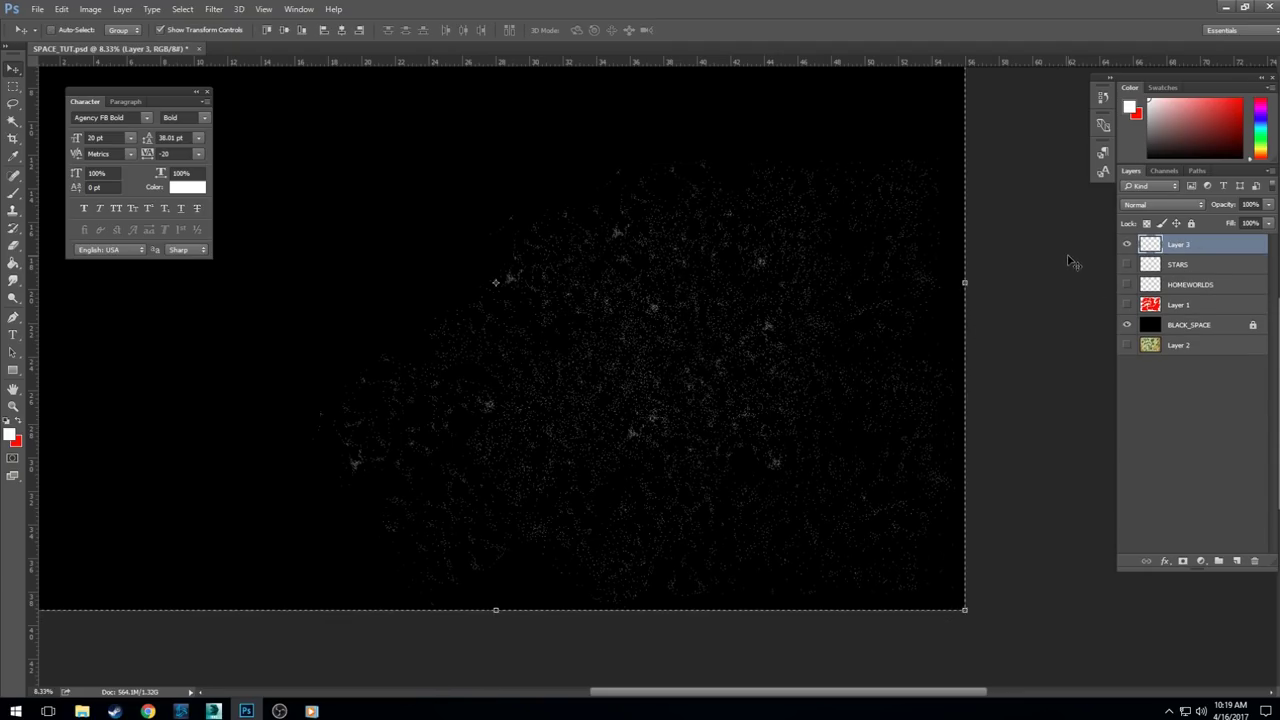
{"action": "key", "text": "ctrl+z"}
{"action": "key", "text": "ctrl+j"}
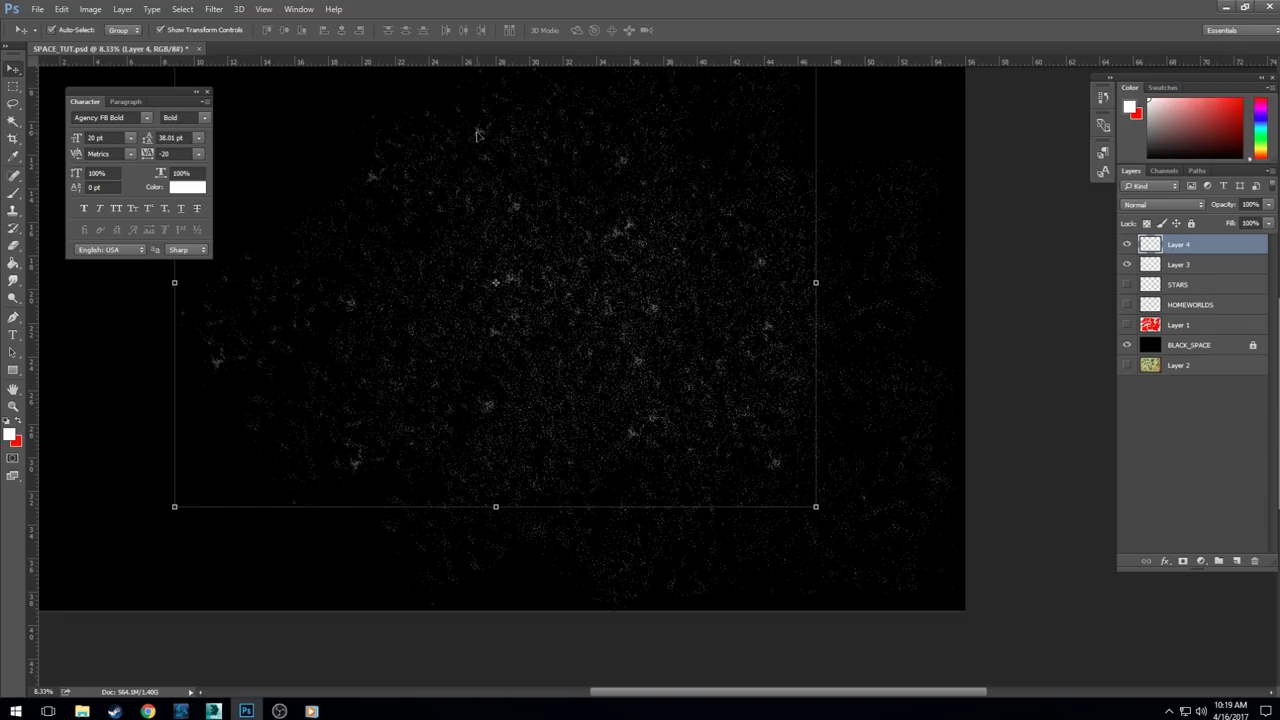
{"action": "left_click", "coordinate": [479, 135]}
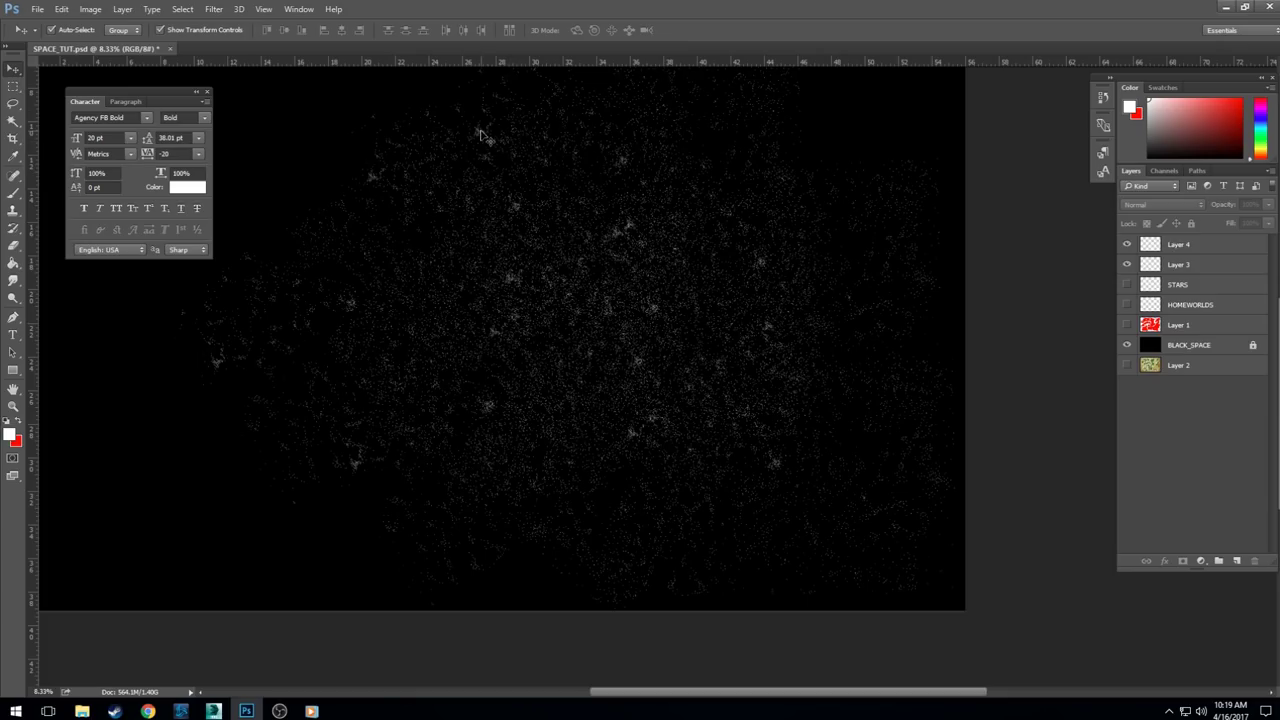
{"action": "left_click_drag", "start_coordinate": [479, 135], "coordinate": [297, 229]}
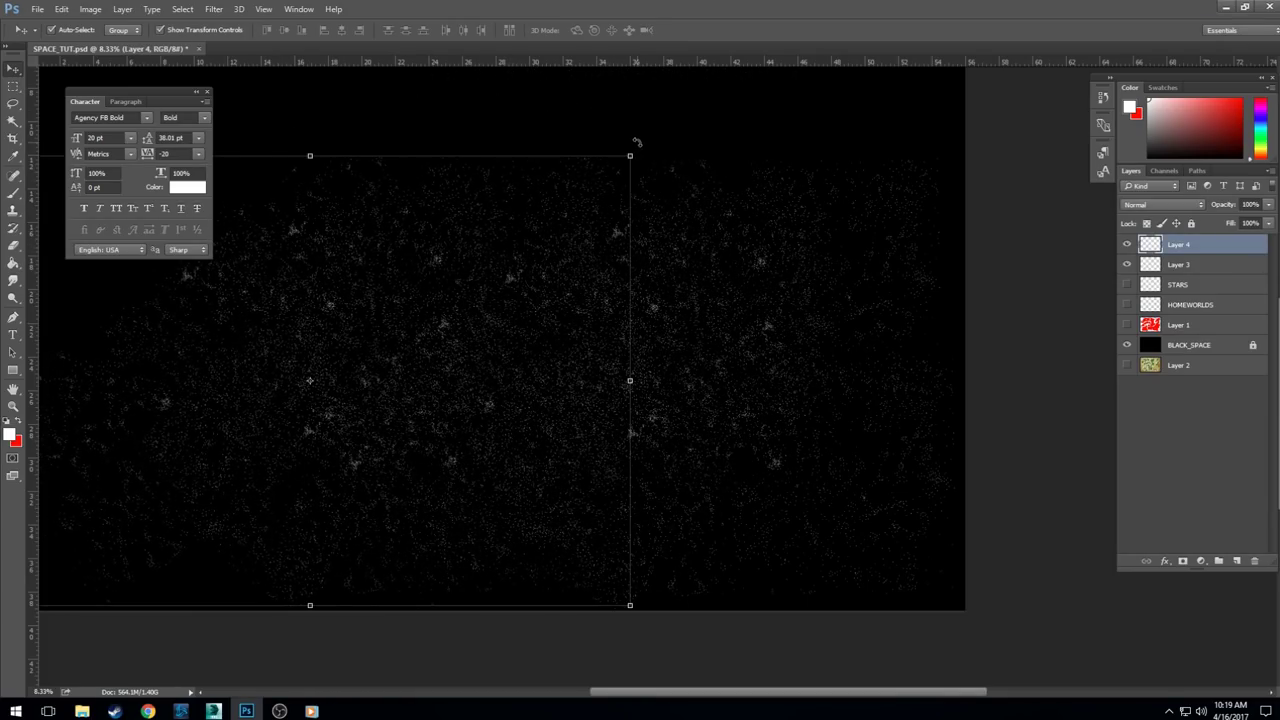
- Rotate the Layer 4 star patch by about 68° and shift it farther west to the map's edge
{"action": "left_click_drag", "start_coordinate": [636, 142], "coordinate": [571, 537]}
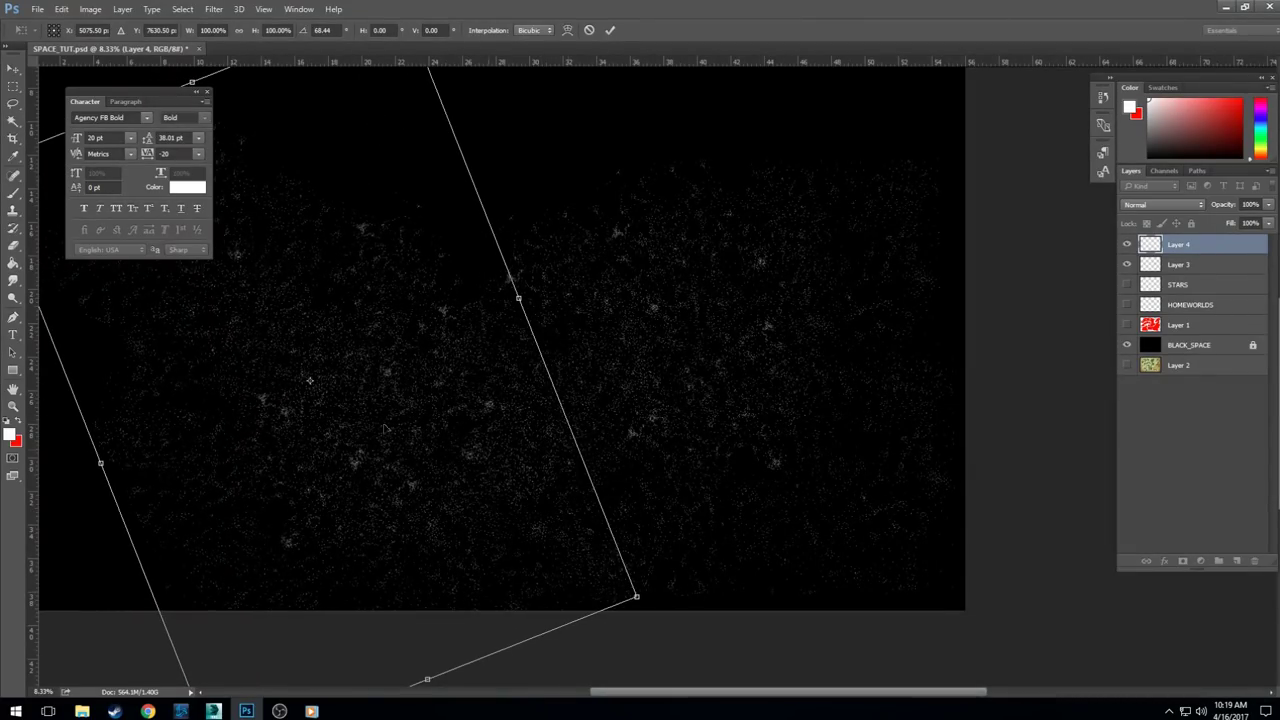
{"action": "left_click_drag", "start_coordinate": [365, 235], "coordinate": [269, 212]}
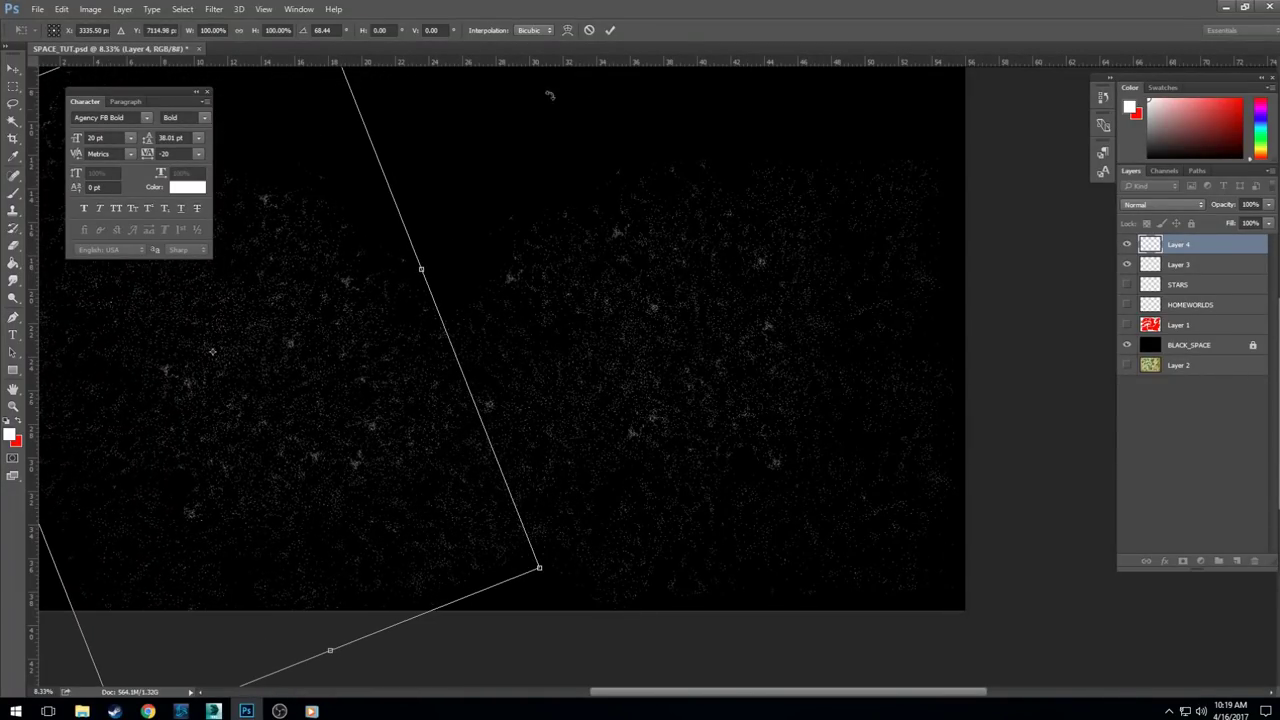
{"action": "left_click", "coordinate": [610, 30]}
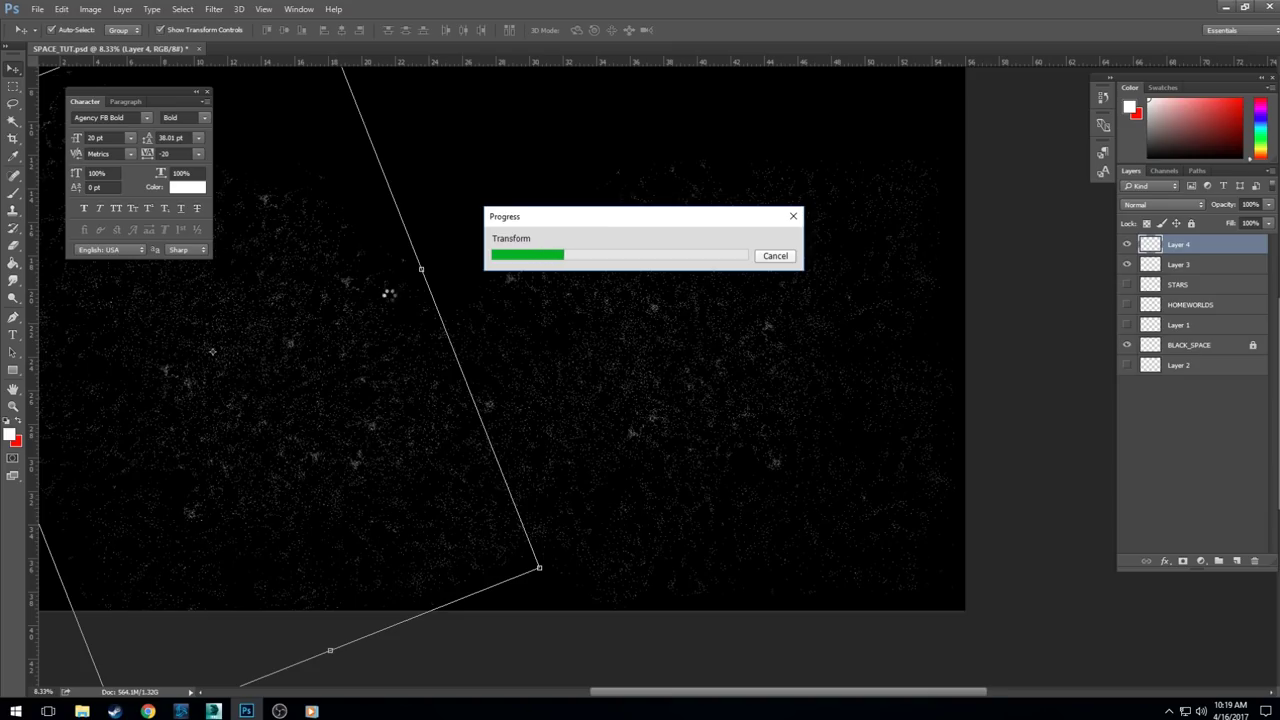
- Paste another copy of the merged stars above Layer 4 and move it over the empty northwest of the map
{"action": "left_click_drag", "start_coordinate": [900, 351], "coordinate": [700, 370]}
{"action": "left_click_drag", "start_coordinate": [560, 360], "coordinate": [506, 428]}
{"action": "left_click", "coordinate": [614, 253], "text": "shift"}
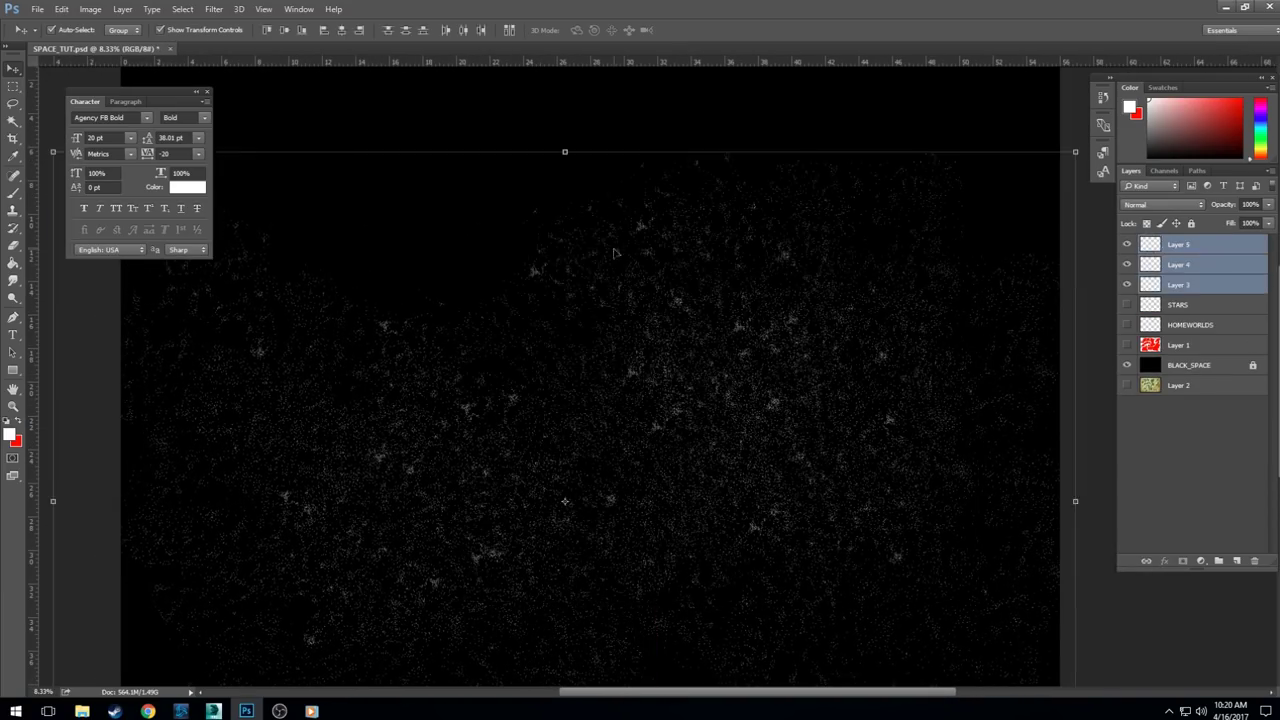
{"action": "mouse_move", "coordinate": [614, 253]}
{"action": "left_mouse_down"}
{"action": "mouse_move", "coordinate": [400, 140]}
{"action": "mouse_move", "coordinate": [420, 190]}
{"action": "left_mouse_up"}
- Paste two more copies of the merged stars and shift them to fill the remaining gaps in the map's north
{"action": "key", "text": "ctrl+v"}
{"action": "mouse_move", "coordinate": [673, 296]}
{"action": "left_mouse_down"}
{"action": "mouse_move", "coordinate": [705, 300]}
{"action": "mouse_move", "coordinate": [786, 194]}
{"action": "left_mouse_up"}
{"action": "left_click_drag", "start_coordinate": [560, 150], "coordinate": [320, 214]}
{"action": "key", "text": "Return"}
{"action": "left_click_drag", "start_coordinate": [496, 170], "coordinate": [446, 149]}
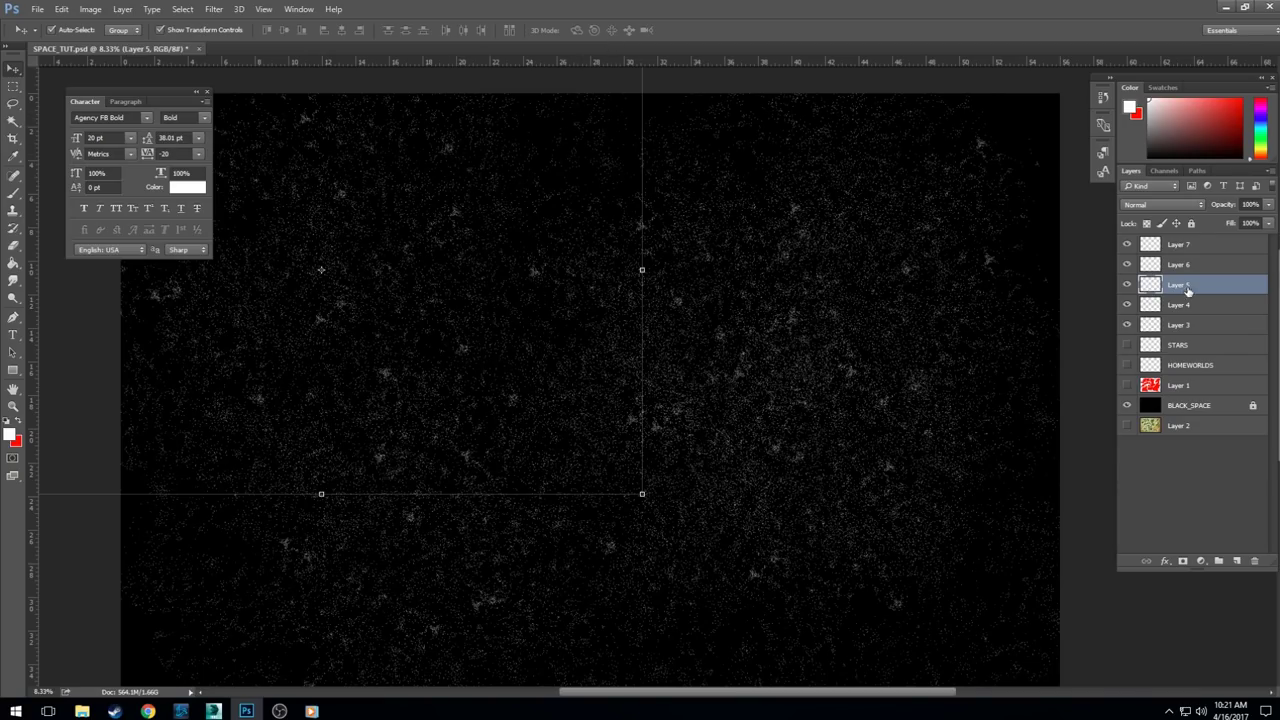
- Merge the star patches from Layer 3 through Layer 7 into a single layer
{"action": "left_click", "coordinate": [1193, 325]}
{"action": "left_click", "coordinate": [1192, 246], "text": "shift"}
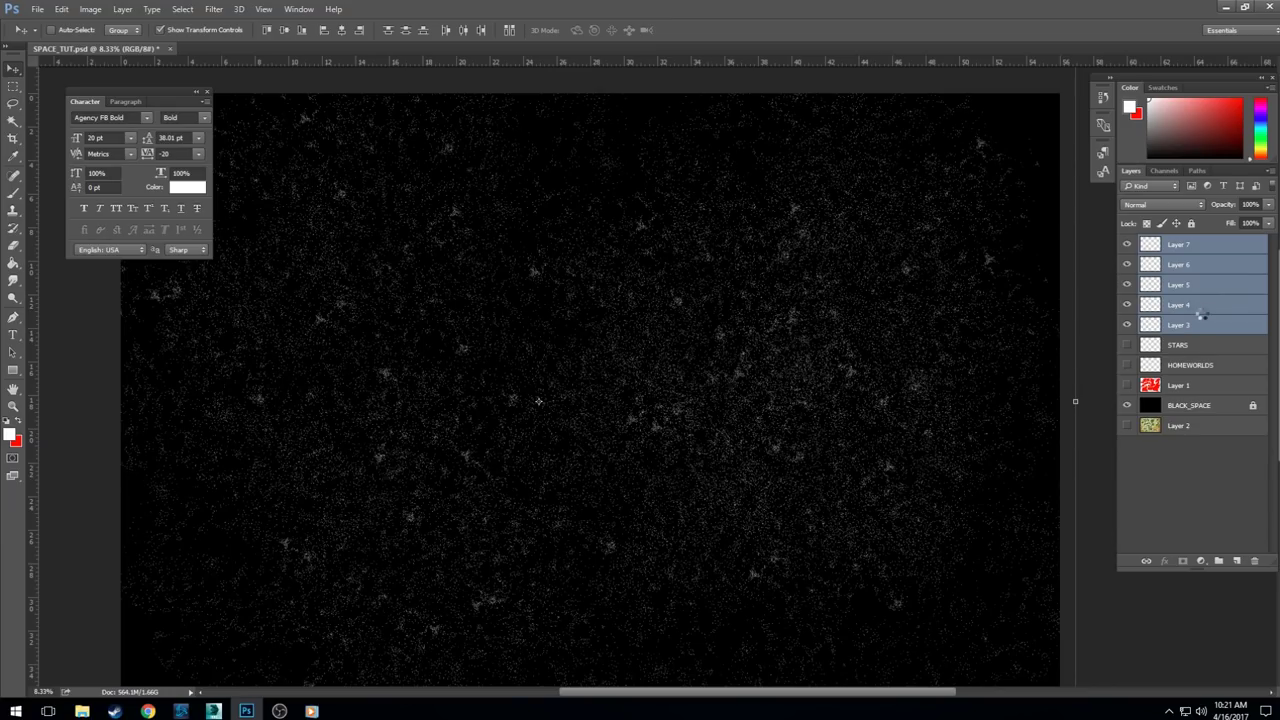
{"action": "key", "text": "ctrl+e"}
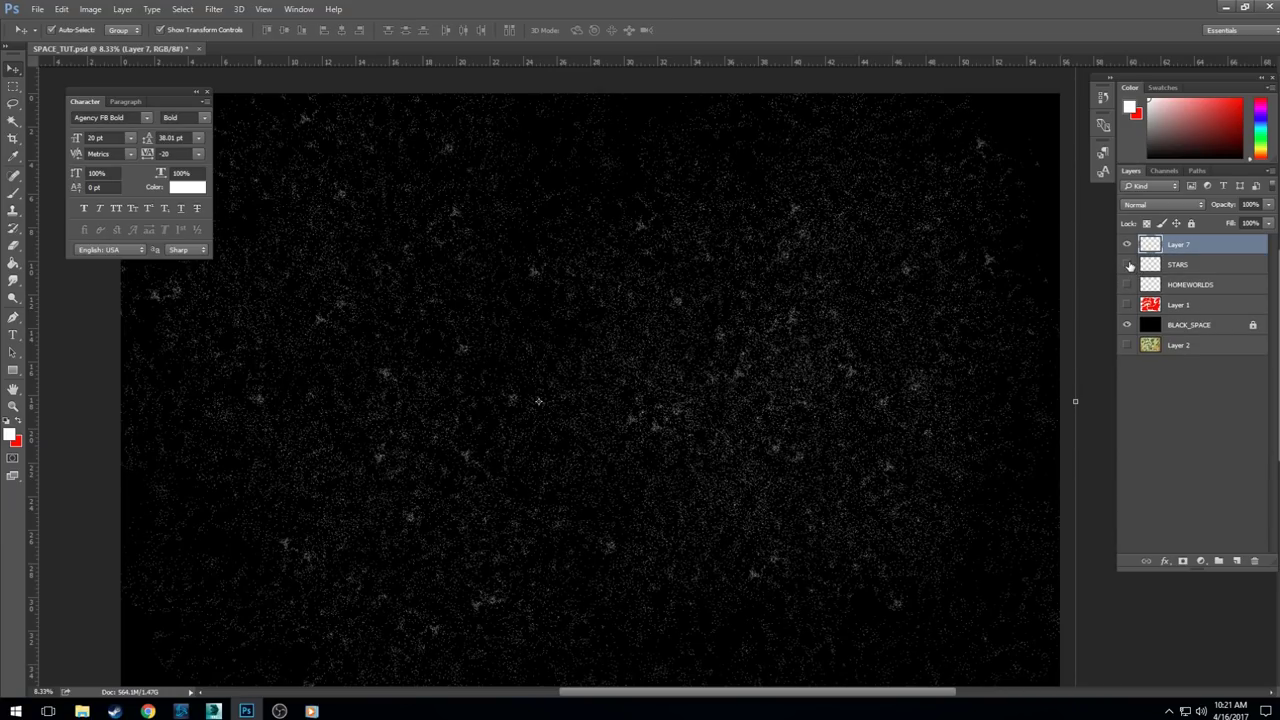
- Show the STARS and HOMEWORLDS layers together with the merged tiny stars and inspect the star field up close
{"action": "left_click", "coordinate": [1128, 264]}
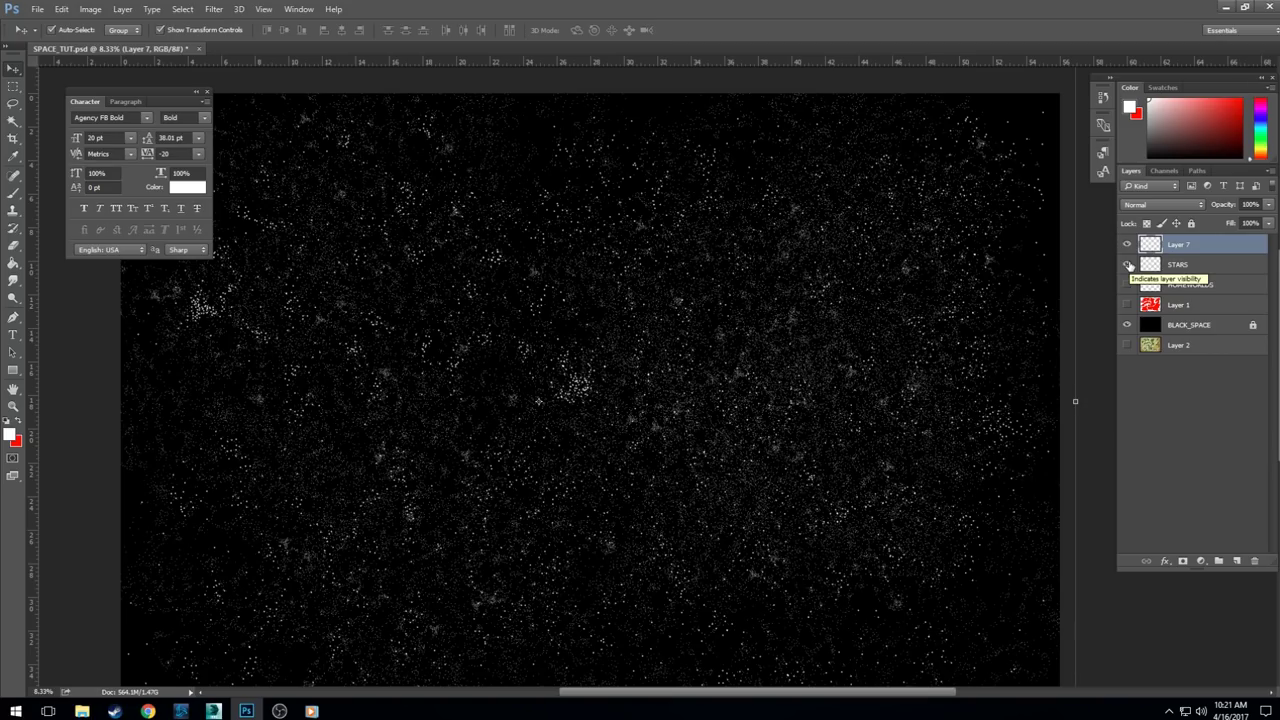
{"action": "left_click", "coordinate": [1127, 283]}
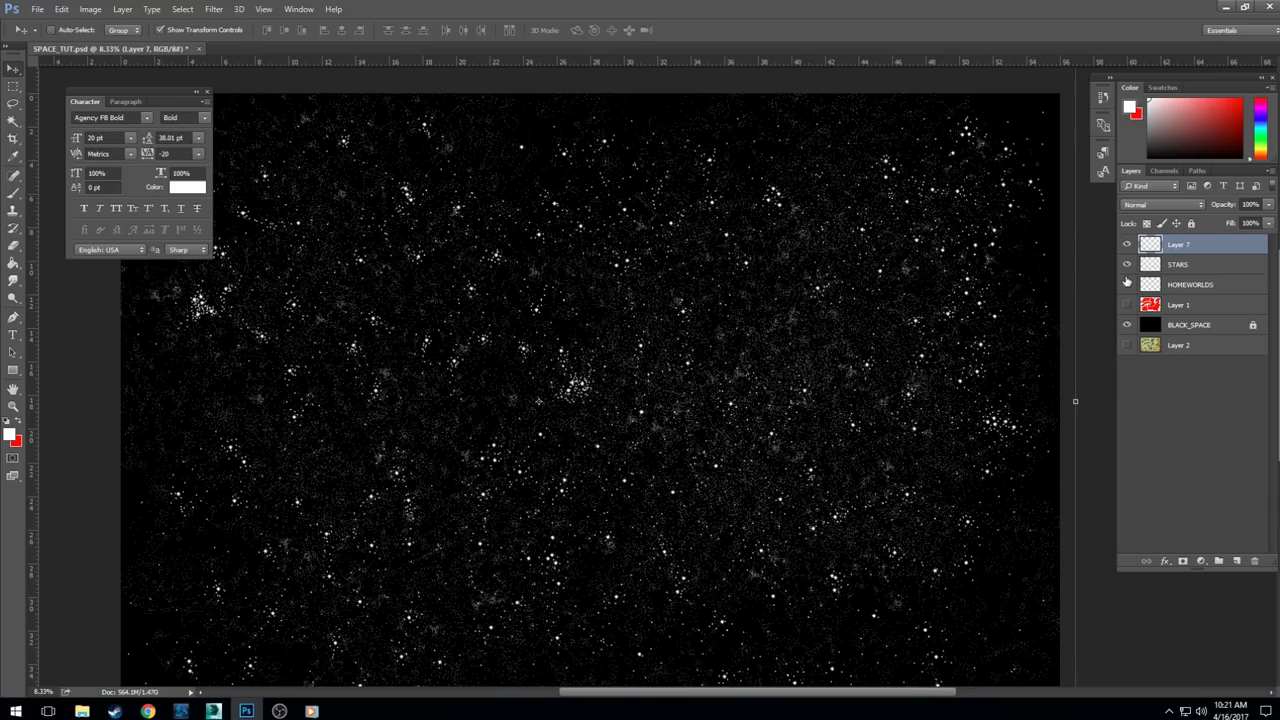
{"action": "key", "text": "ctrl+plus"}
{"action": "key", "text": "ctrl+plus"}
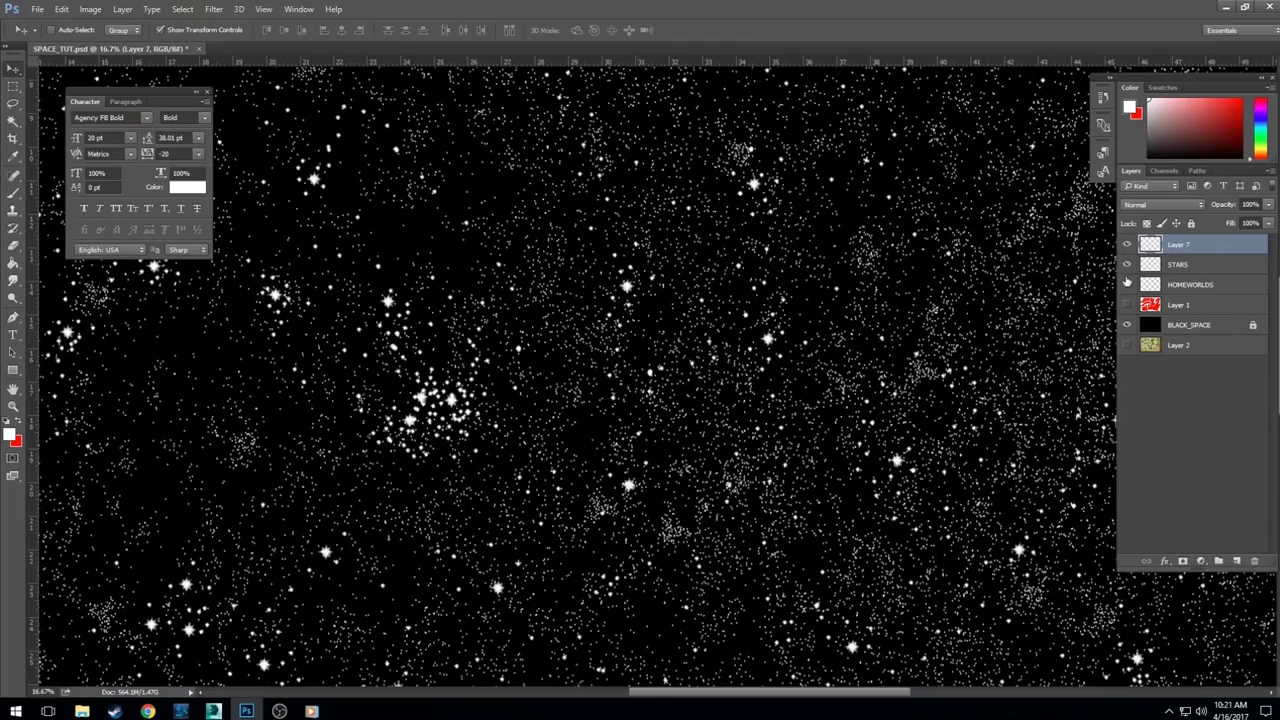
- Inspect the star field up close and across the whole map, and rename the merged tiny-star layer small starz
{"action": "key", "text": "ctrl+plus"}
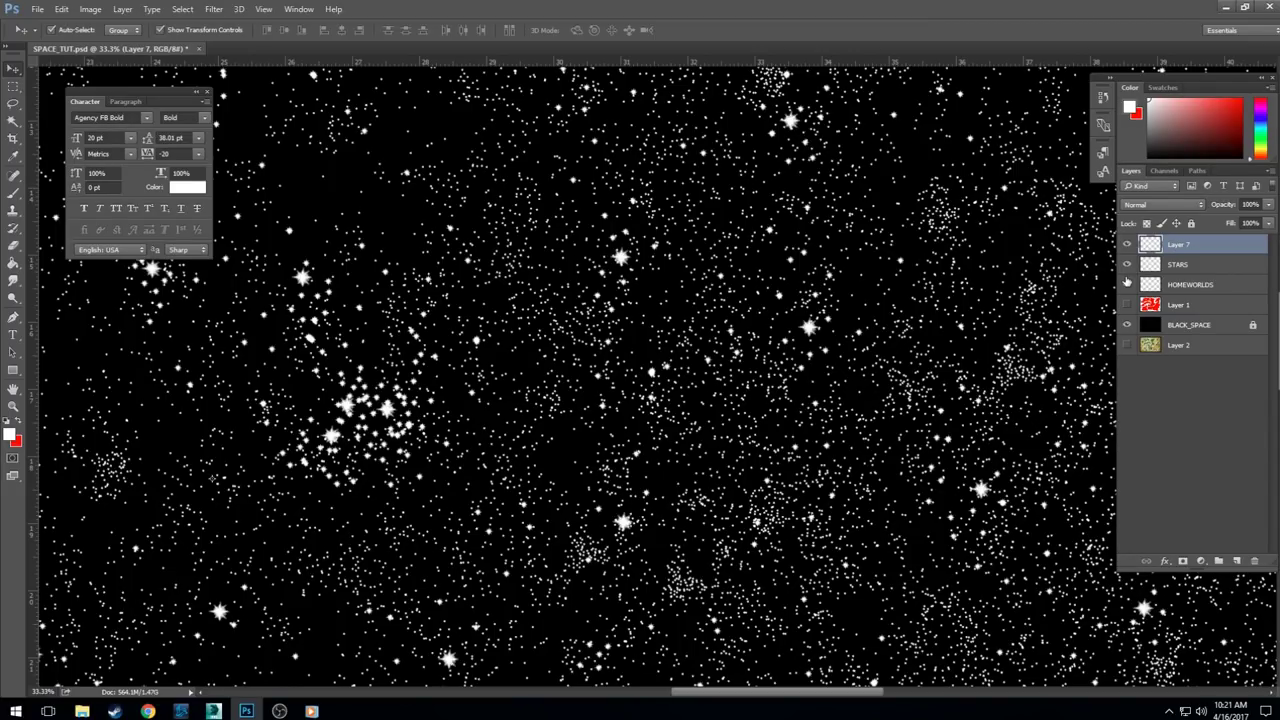
{"action": "key", "text": "ctrl+minus"}
{"action": "key", "text": "ctrl+minus"}
{"action": "key", "text": "ctrl+minus"}
{"action": "key", "text": "ctrl+minus"}
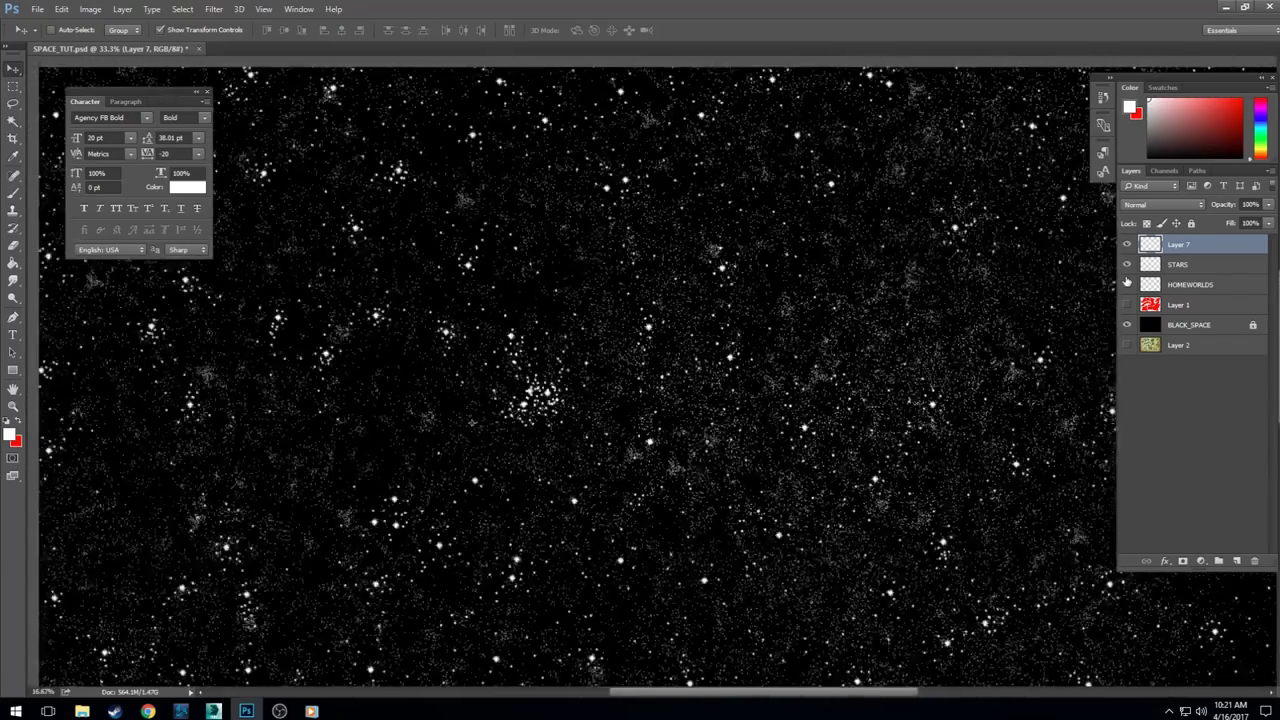
{"action": "key", "text": "ctrl+minus"}
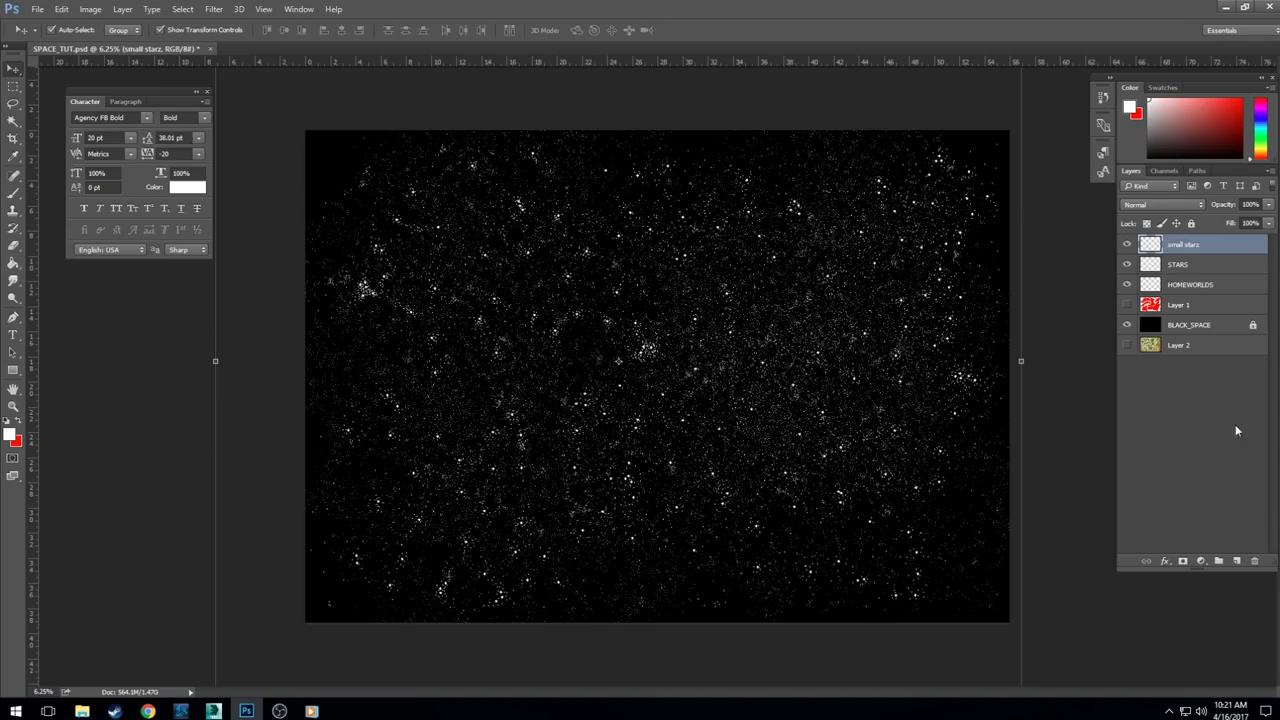
- Add a new layer above small starz and ready a black hard round brush at 1163 px
{"action": "left_click", "coordinate": [1235, 562]}
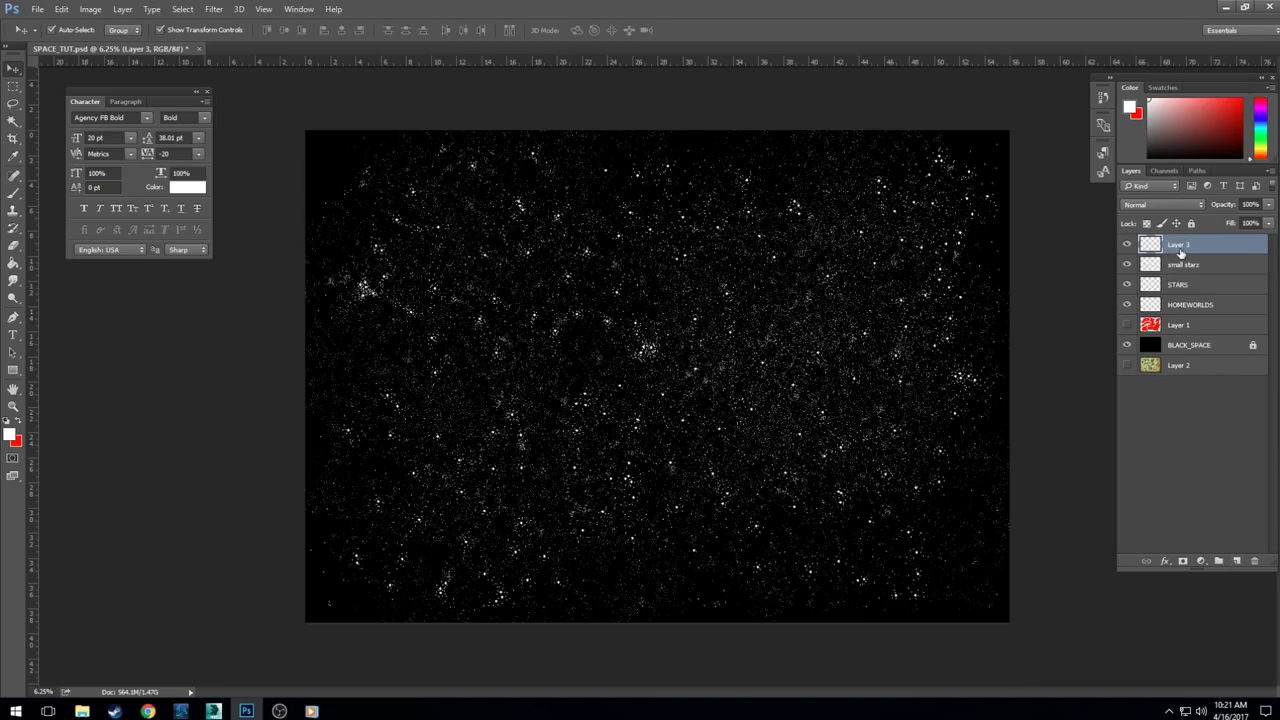
{"action": "left_click", "coordinate": [6, 421]}
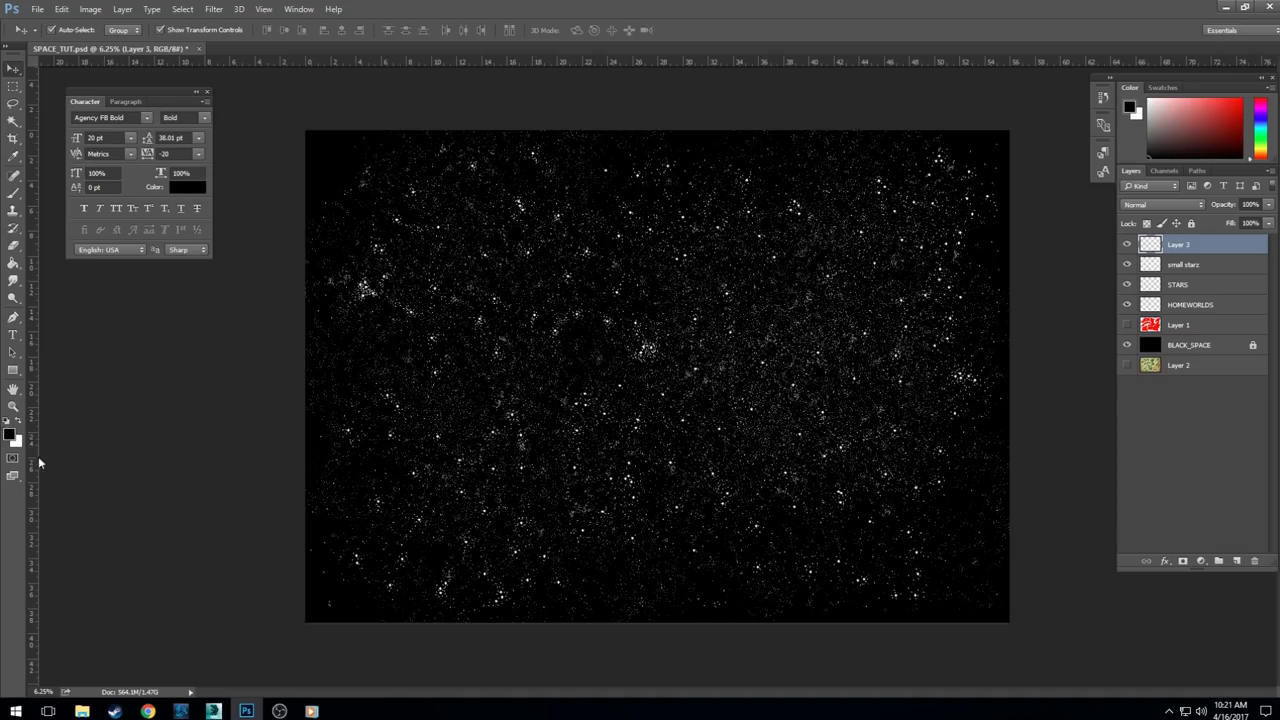
{"action": "left_click", "coordinate": [13, 192]}
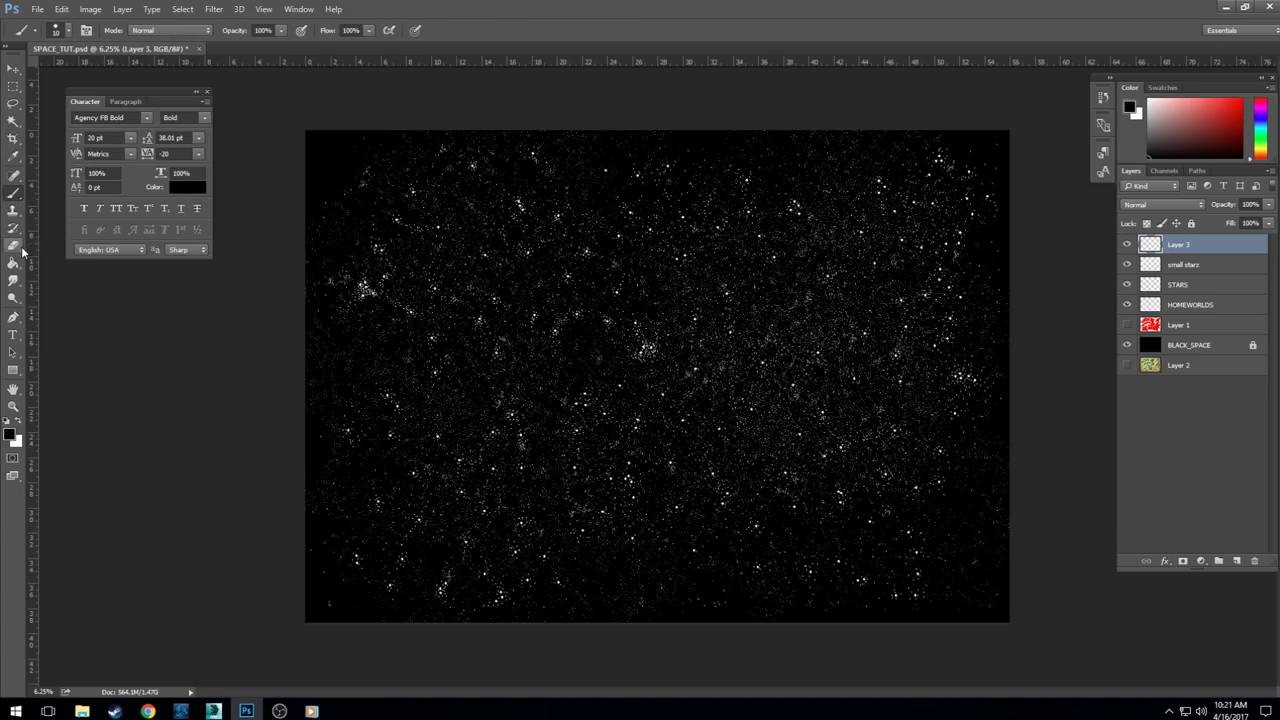
{"action": "left_click", "coordinate": [69, 31]}
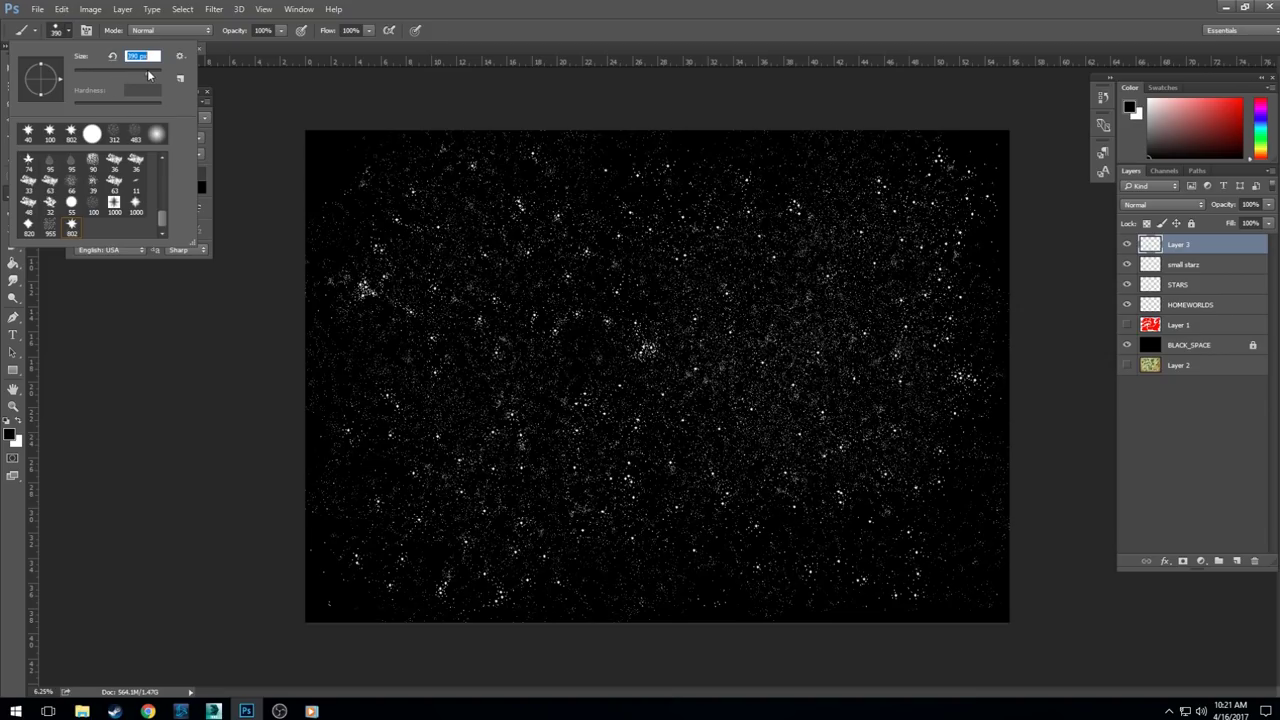
{"action": "left_click", "coordinate": [92, 133]}
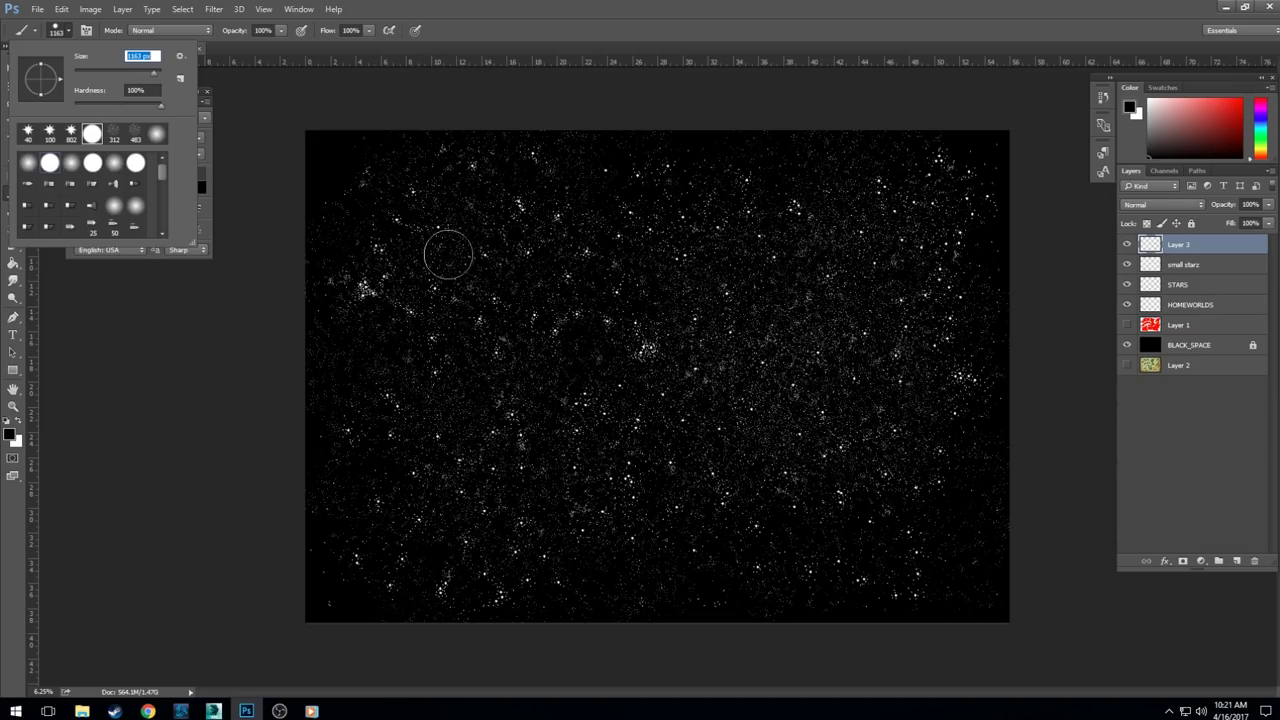
- Set the brush opacity to 48% and paint black over stars in the map's west and south-centre to dim them
{"action": "left_click", "coordinate": [283, 31]}
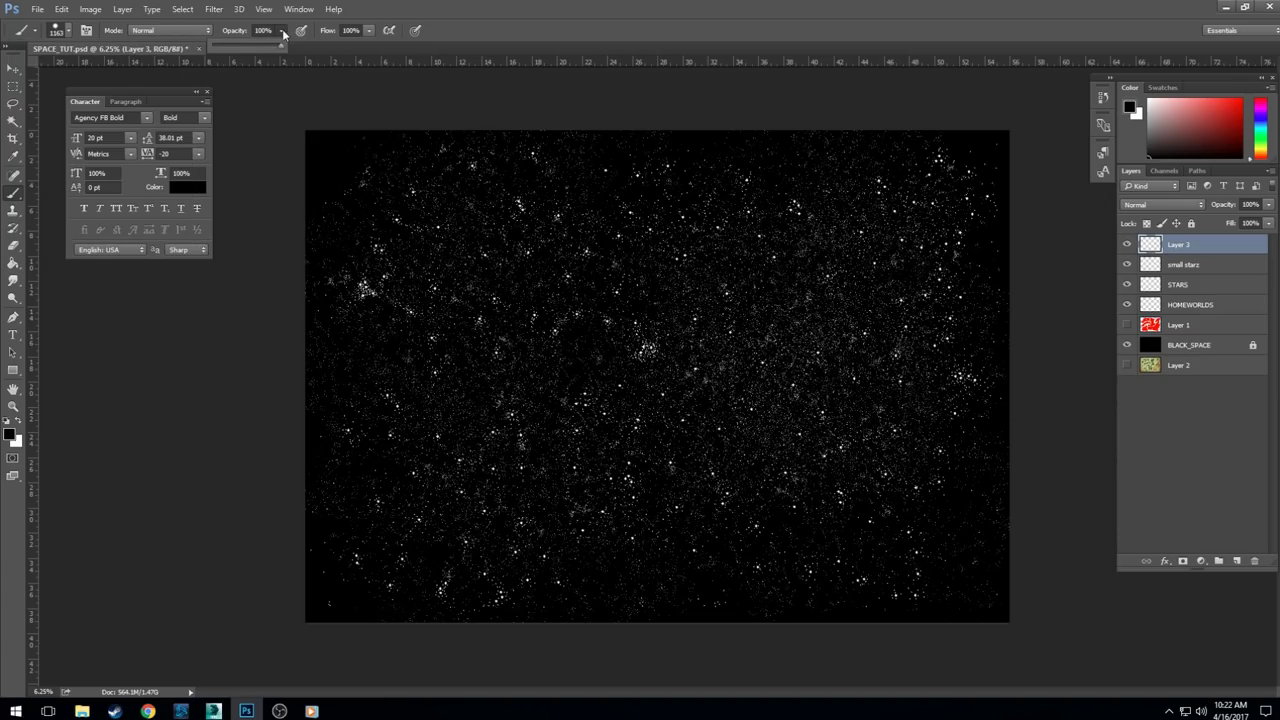
{"action": "left_click", "coordinate": [250, 46]}
{"action": "left_click", "coordinate": [333, 107]}
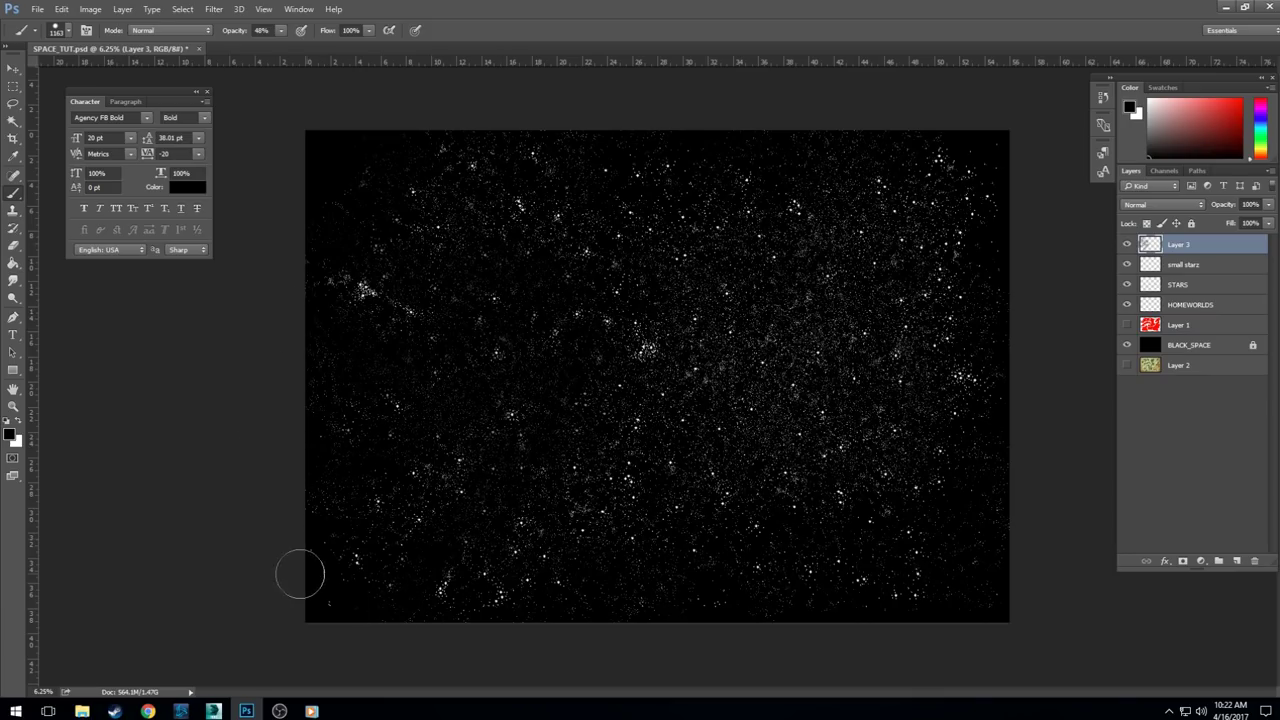
{"action": "mouse_move", "coordinate": [663, 466]}
{"action": "left_mouse_down"}
{"action": "mouse_move", "coordinate": [631, 621]}
{"action": "mouse_move", "coordinate": [664, 601]}
{"action": "mouse_move", "coordinate": [637, 580]}
{"action": "mouse_move", "coordinate": [701, 617]}
{"action": "left_mouse_up"}
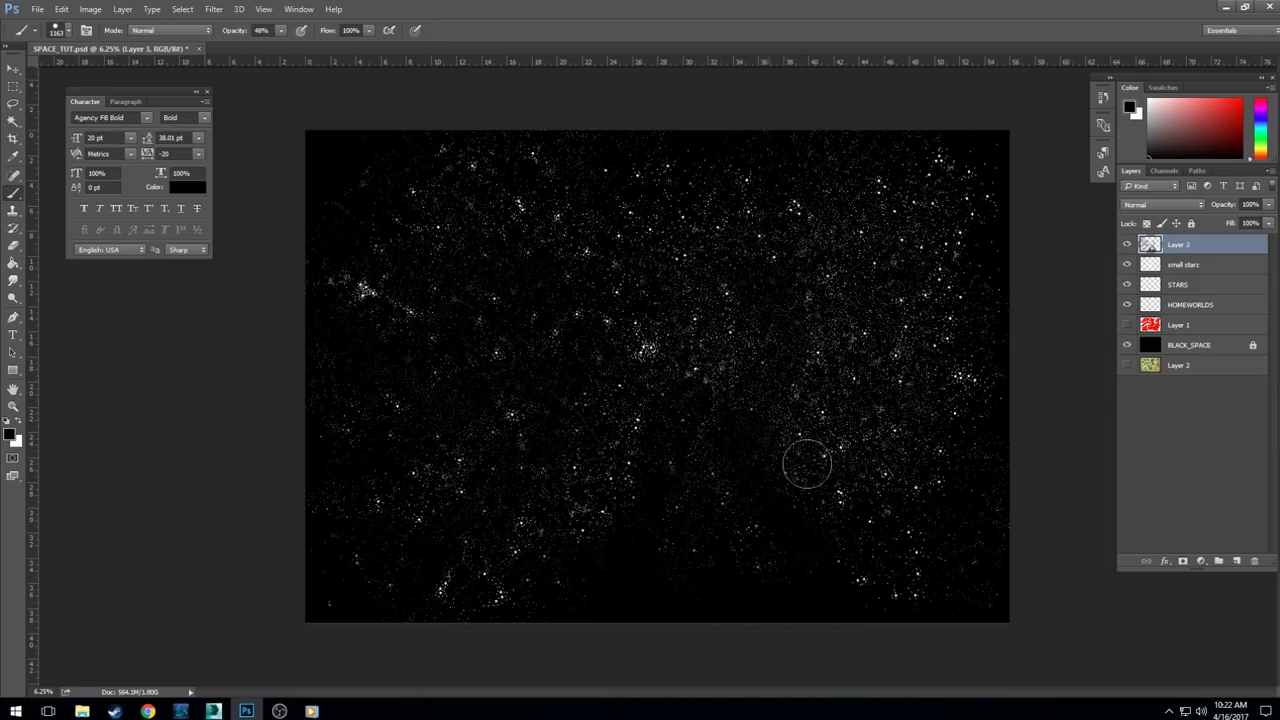
{"action": "mouse_move", "coordinate": [790, 416]}
{"action": "left_mouse_down"}
{"action": "mouse_move", "coordinate": [810, 304]}
{"action": "mouse_move", "coordinate": [768, 261]}
{"action": "mouse_move", "coordinate": [731, 321]}
{"action": "mouse_move", "coordinate": [809, 292]}
{"action": "mouse_move", "coordinate": [760, 385]}
{"action": "left_mouse_up"}
- Show the red Layer 1 as a guide, paint black over the gaps between its territories, and hide it again
{"action": "left_click", "coordinate": [1127, 326]}
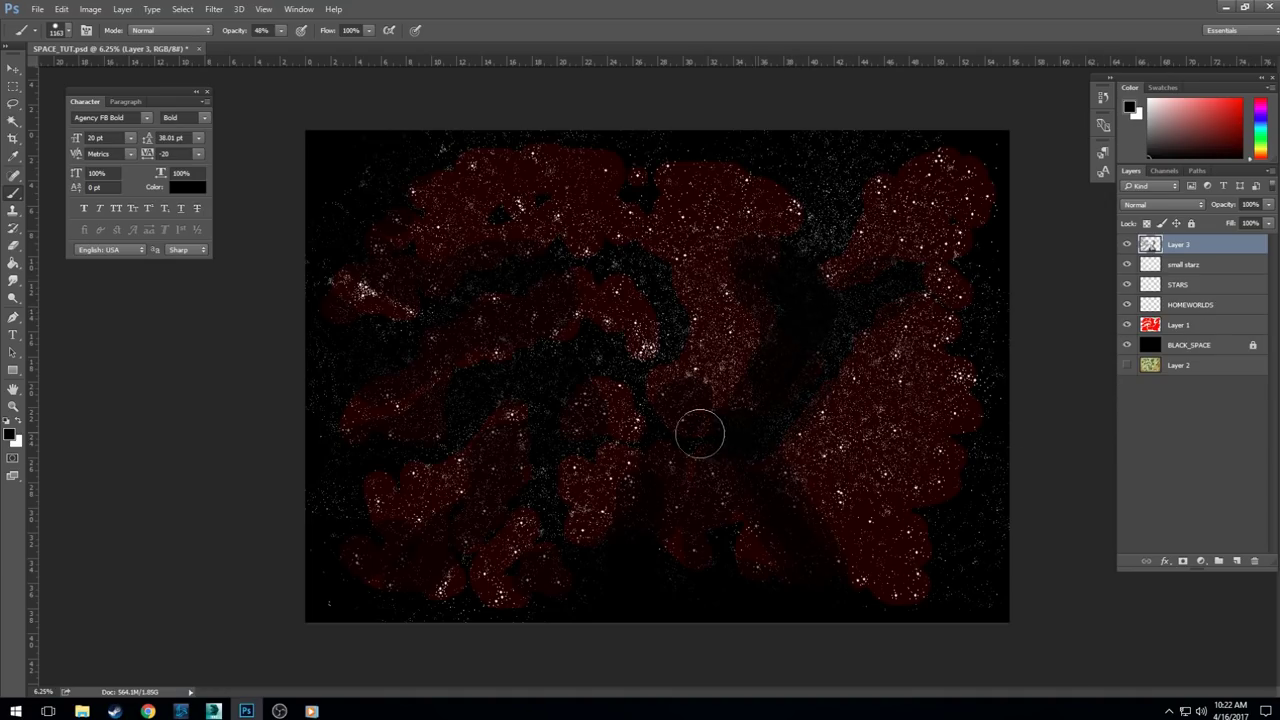
{"action": "mouse_move", "coordinate": [651, 374]}
{"action": "left_mouse_down"}
{"action": "mouse_move", "coordinate": [648, 275]}
{"action": "mouse_move", "coordinate": [533, 271]}
{"action": "mouse_move", "coordinate": [477, 289]}
{"action": "mouse_move", "coordinate": [368, 362]}
{"action": "mouse_move", "coordinate": [545, 388]}
{"action": "mouse_move", "coordinate": [624, 361]}
{"action": "mouse_move", "coordinate": [605, 348]}
{"action": "mouse_move", "coordinate": [550, 357]}
{"action": "mouse_move", "coordinate": [547, 419]}
{"action": "mouse_move", "coordinate": [553, 439]}
{"action": "mouse_move", "coordinate": [573, 440]}
{"action": "mouse_move", "coordinate": [550, 468]}
{"action": "mouse_move", "coordinate": [550, 506]}
{"action": "mouse_move", "coordinate": [578, 549]}
{"action": "left_mouse_up"}
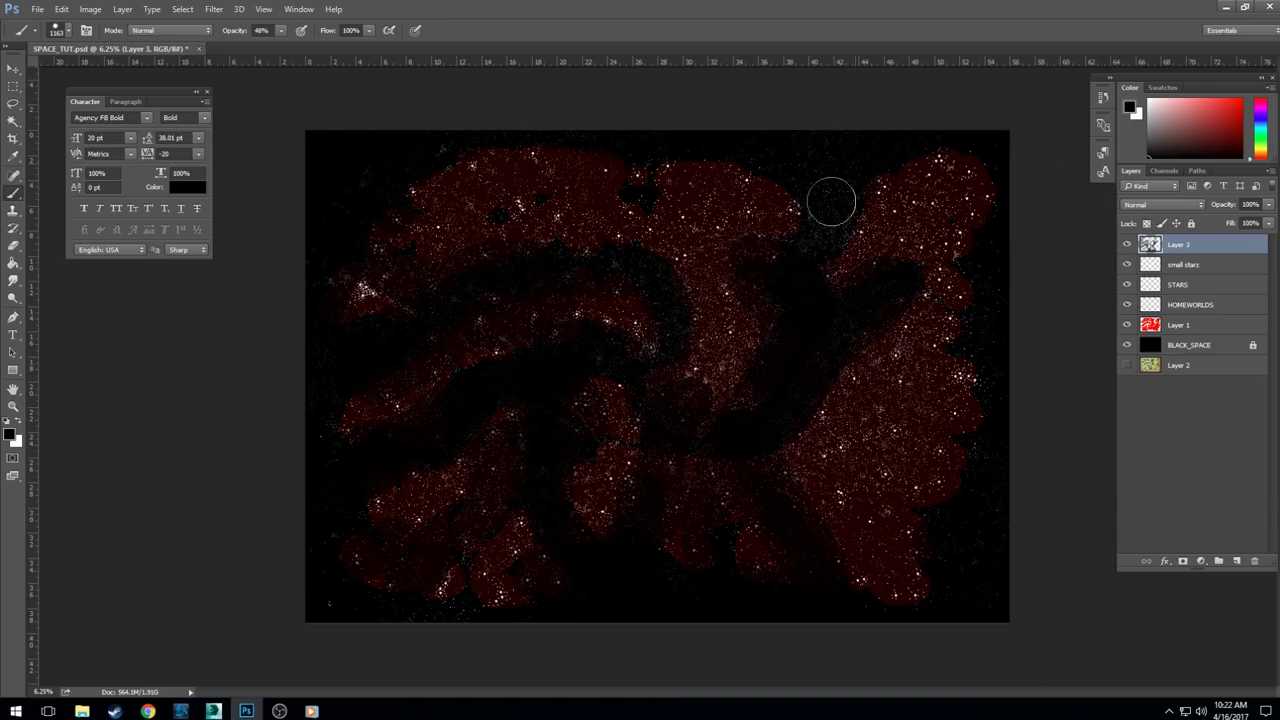
{"action": "left_click_drag", "start_coordinate": [812, 335], "coordinate": [858, 334]}
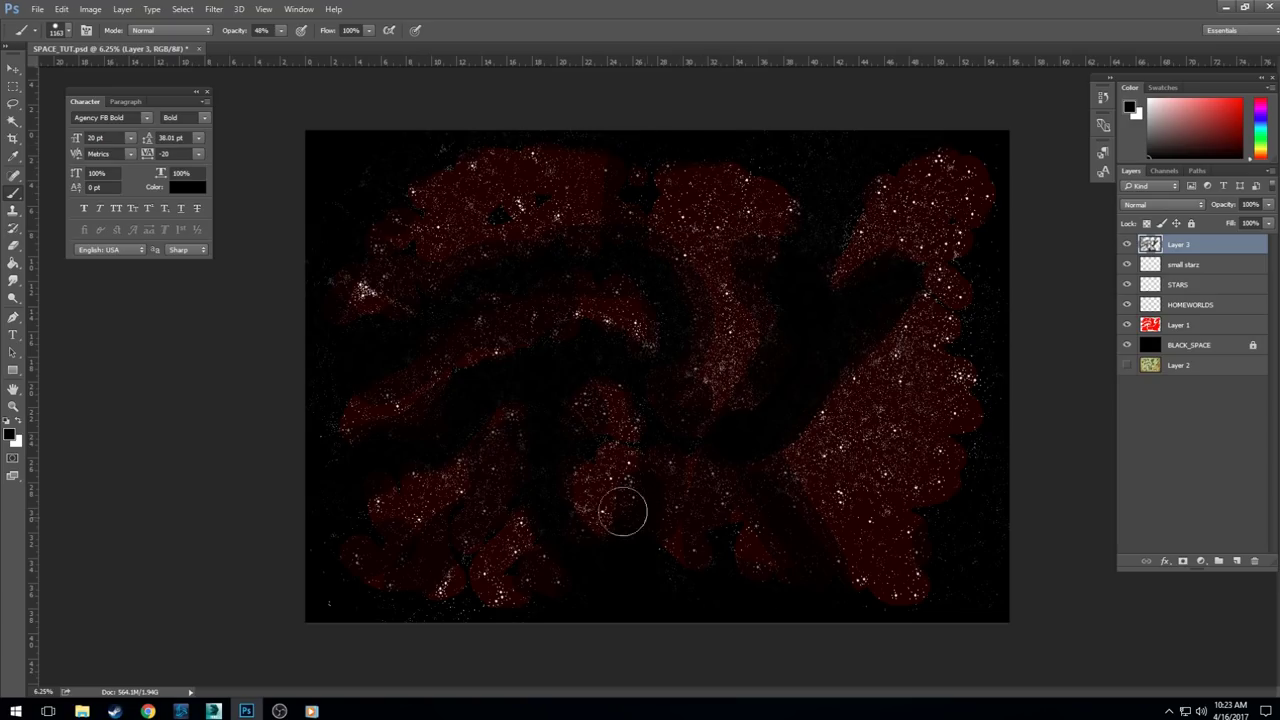
{"action": "left_click", "coordinate": [524, 550]}
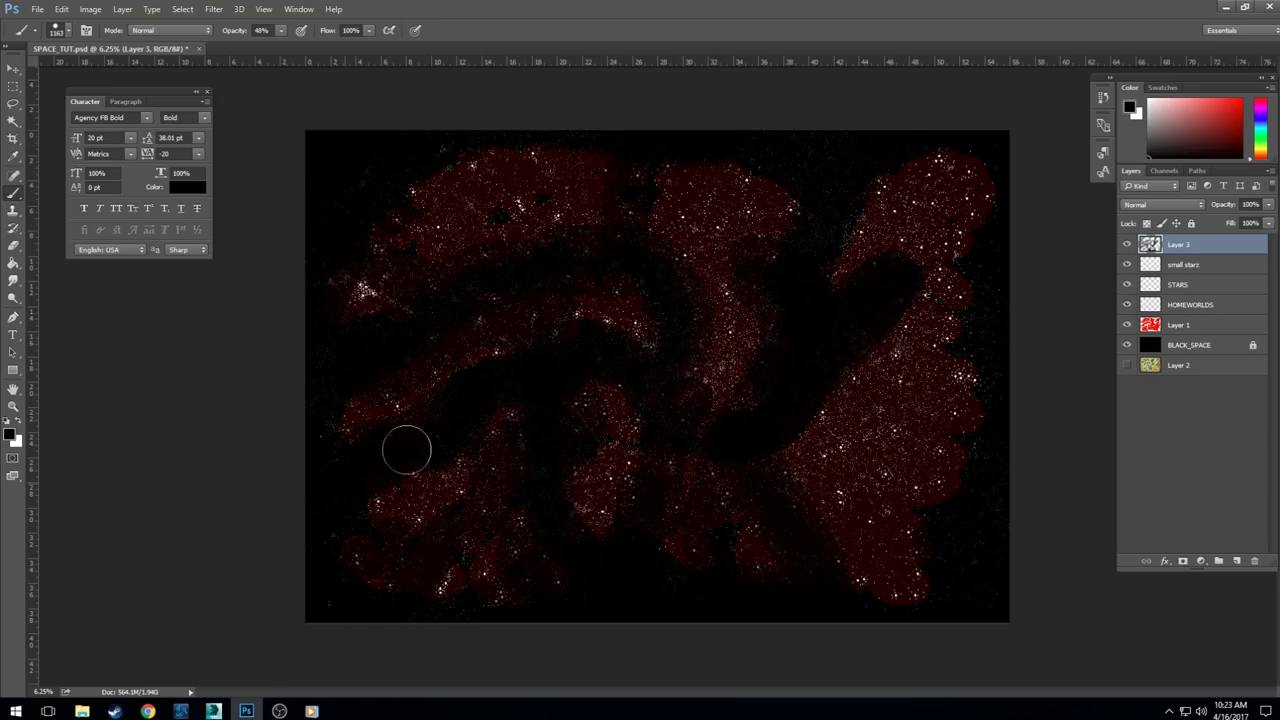
{"action": "left_click", "coordinate": [440, 270]}
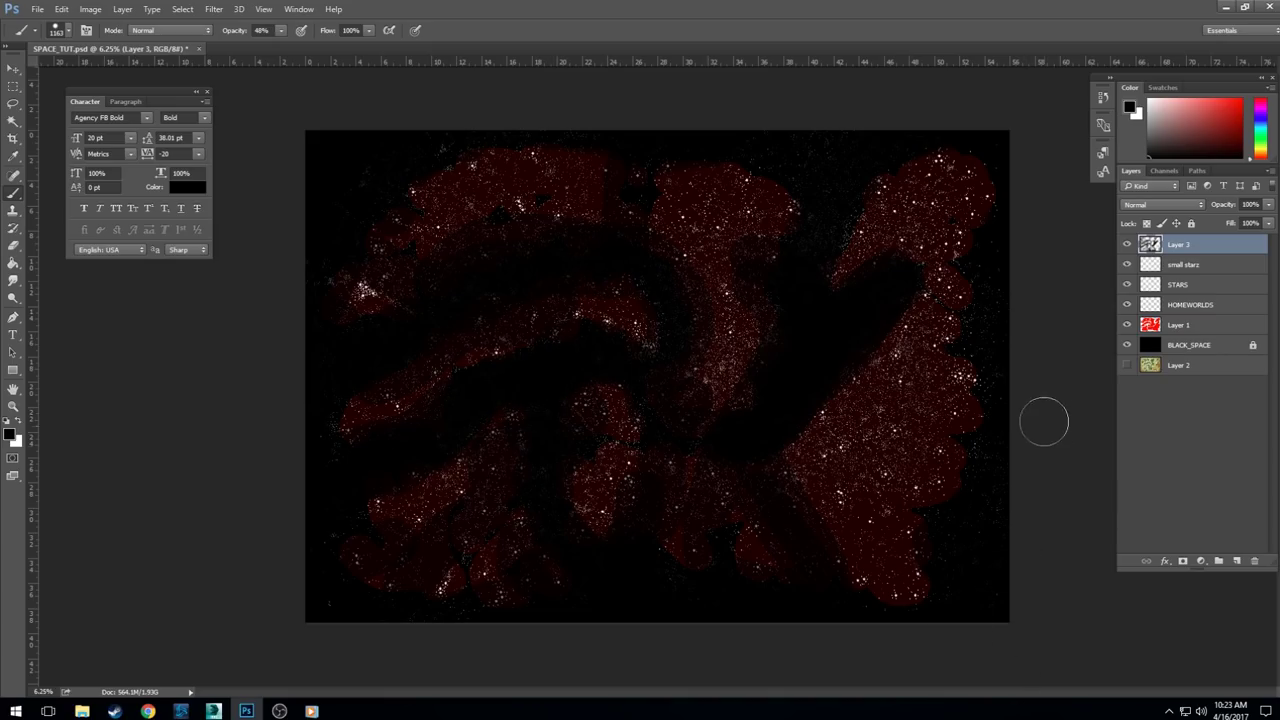
{"action": "left_click", "coordinate": [1127, 324]}
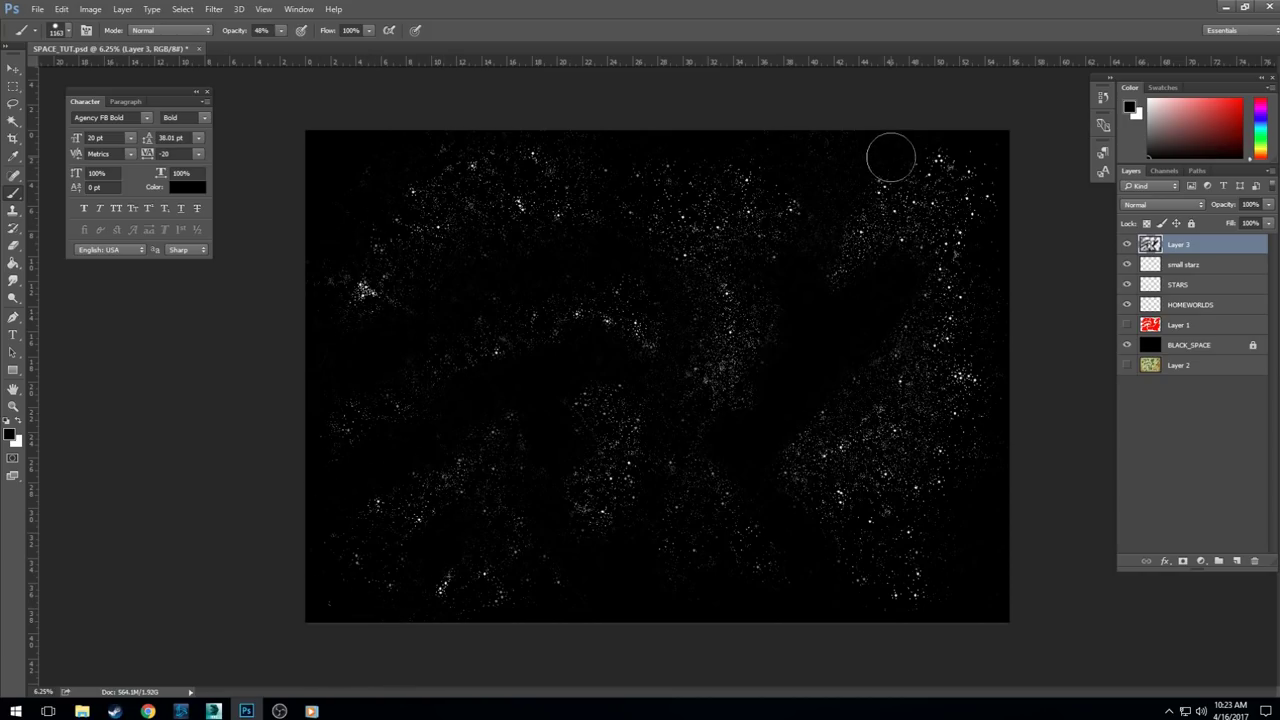
- Soften the painted black shading on Layer 3 with a Gaussian Blur of 339 pixels radius
{"action": "left_click", "coordinate": [214, 9]}
{"action": "mouse_move", "coordinate": [250, 162]}
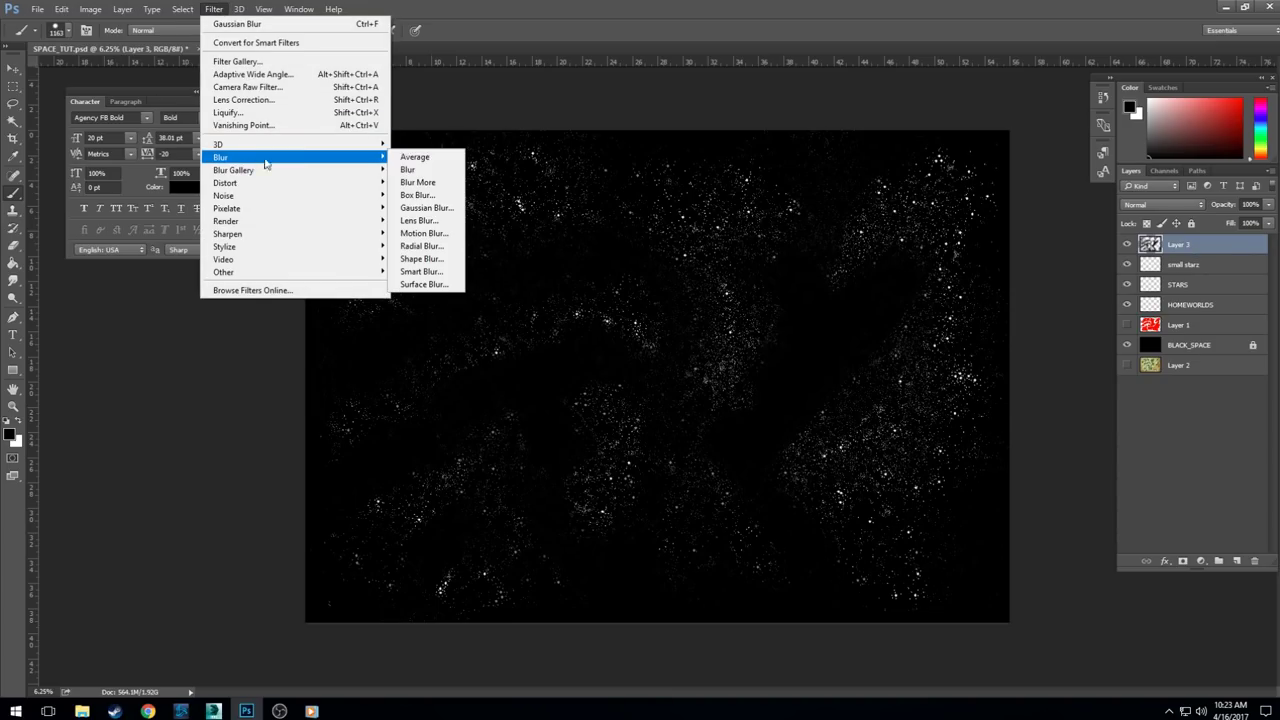
{"action": "left_click", "coordinate": [430, 208]}
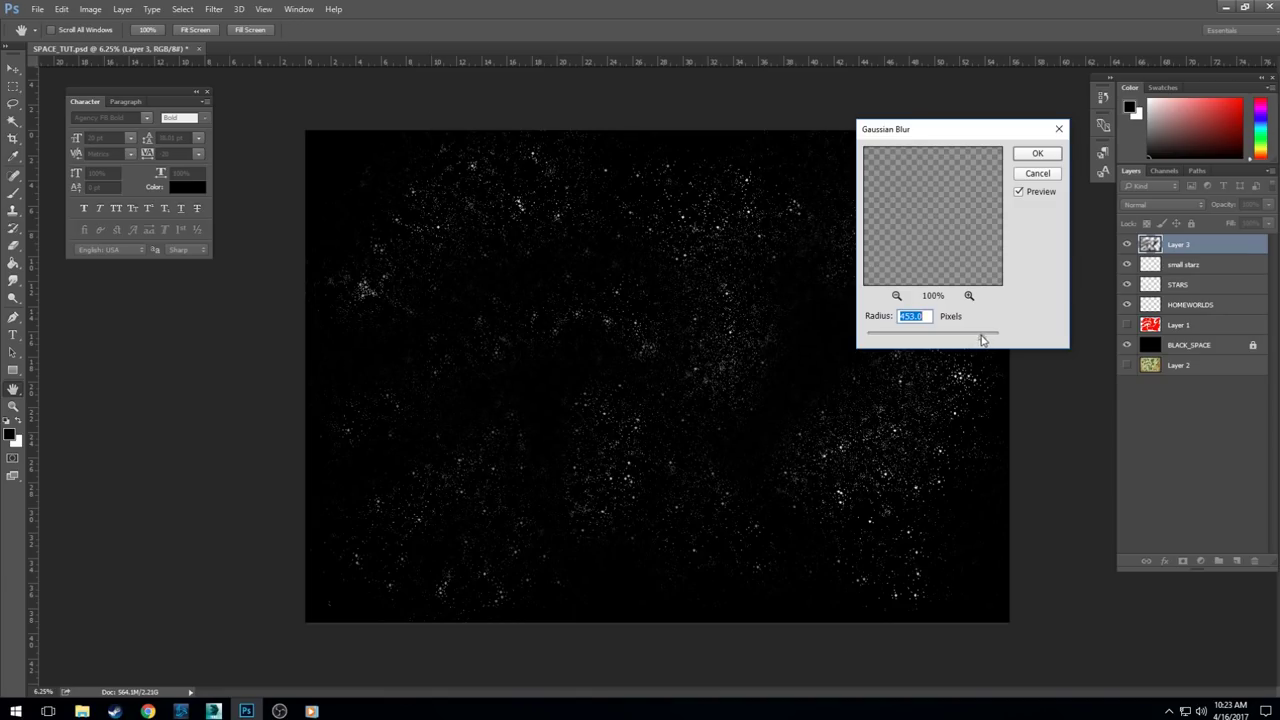
{"action": "left_click_drag", "start_coordinate": [979, 340], "coordinate": [978, 340]}
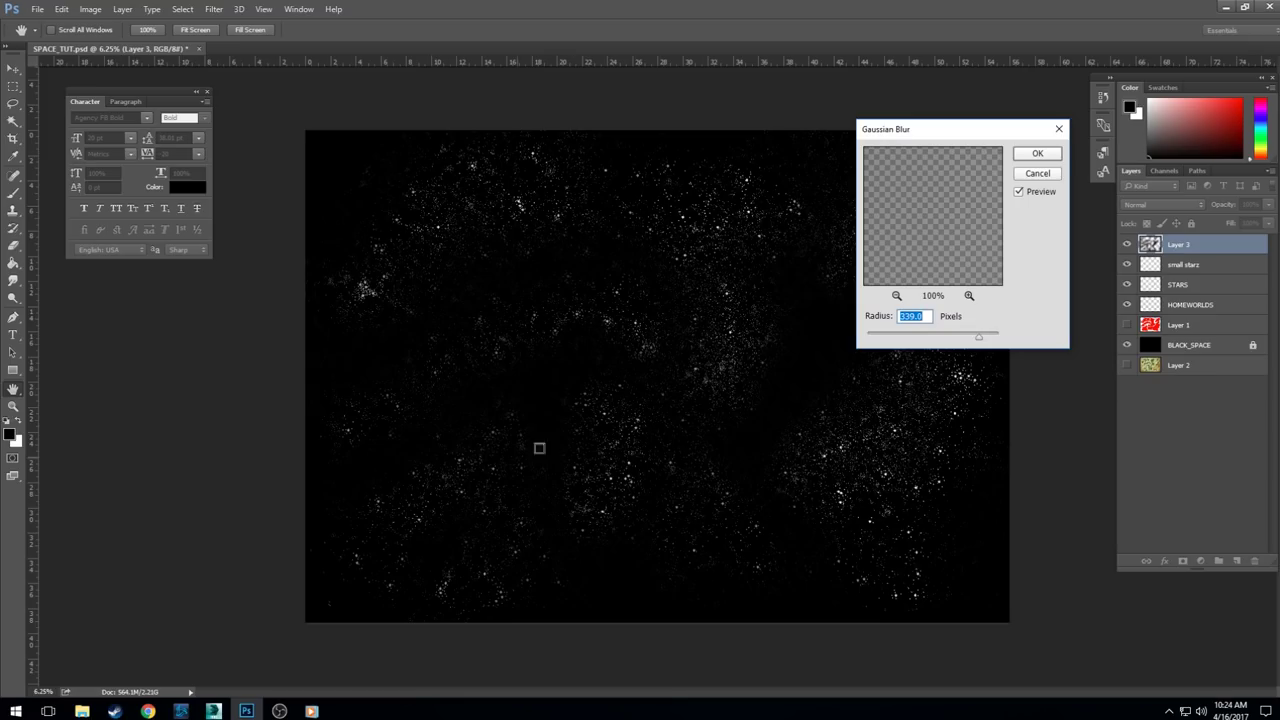
{"action": "left_click", "coordinate": [1030, 154]}
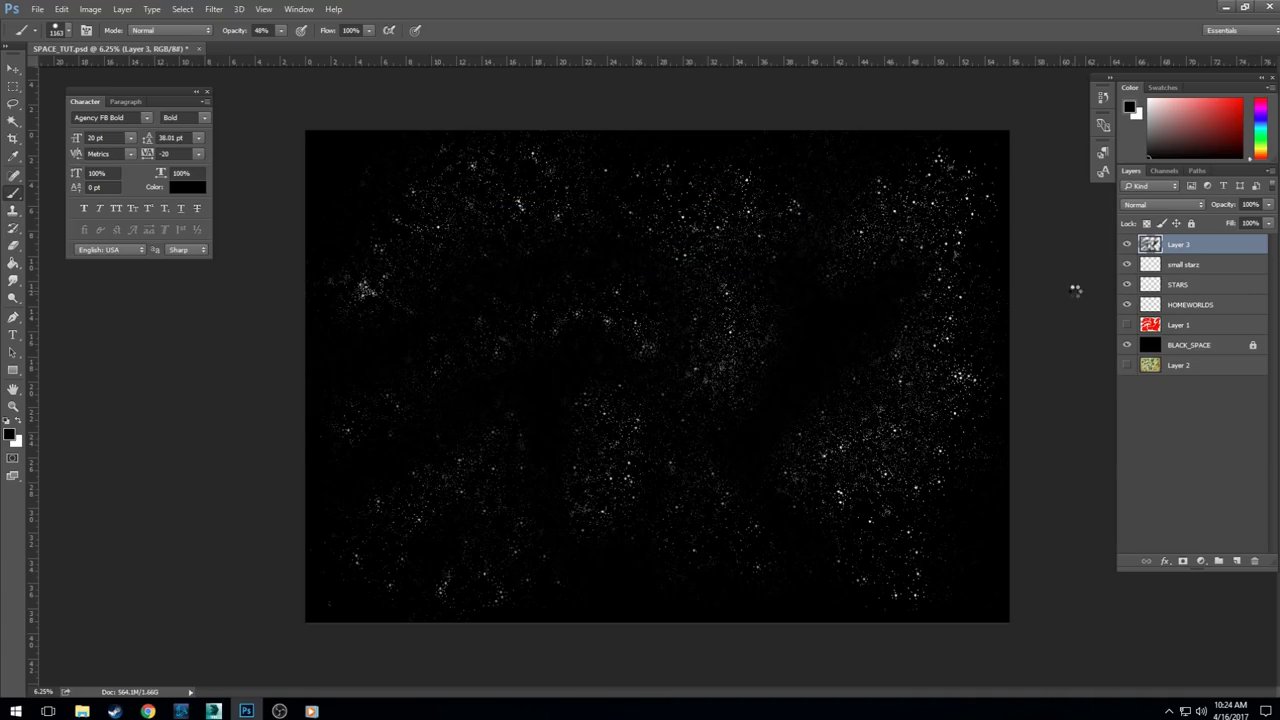
- Merge the blurred black shading down into the small starz layer and inspect the dimmed areas
{"action": "key", "text": "ctrl+e"}
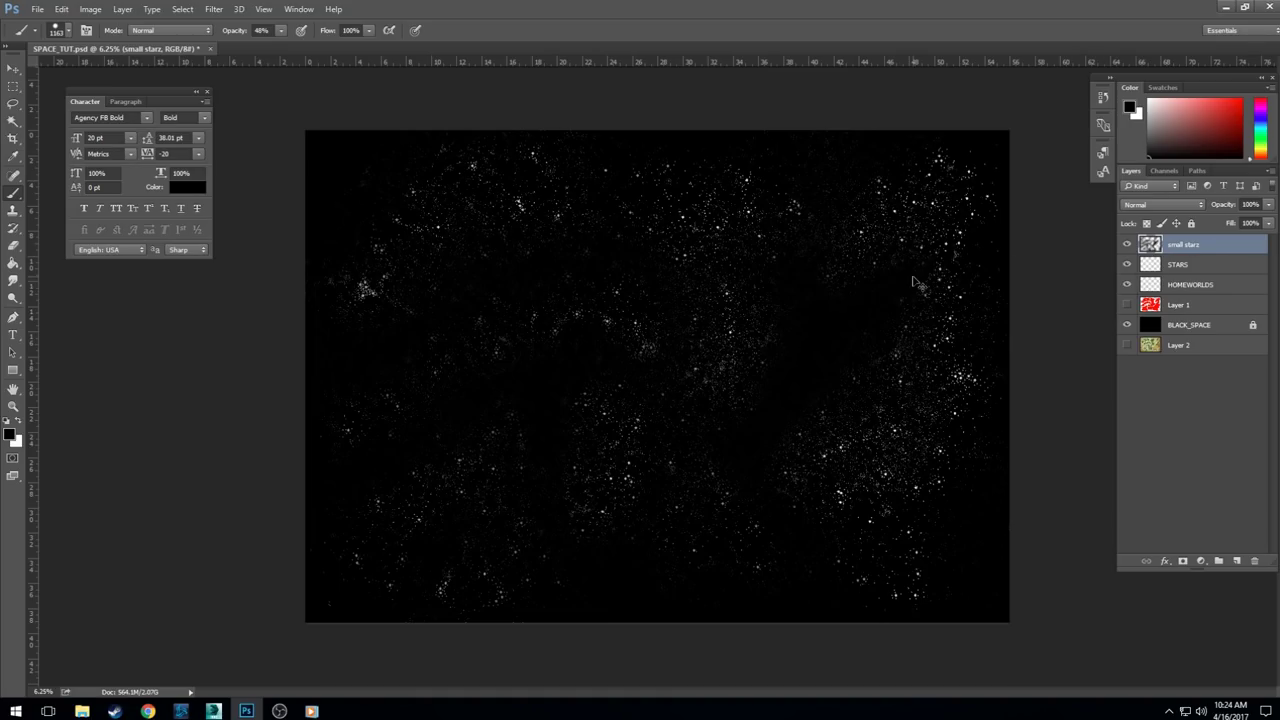
{"action": "scroll", "coordinate": [913, 280], "scroll_direction": "up", "scroll_amount": 3}
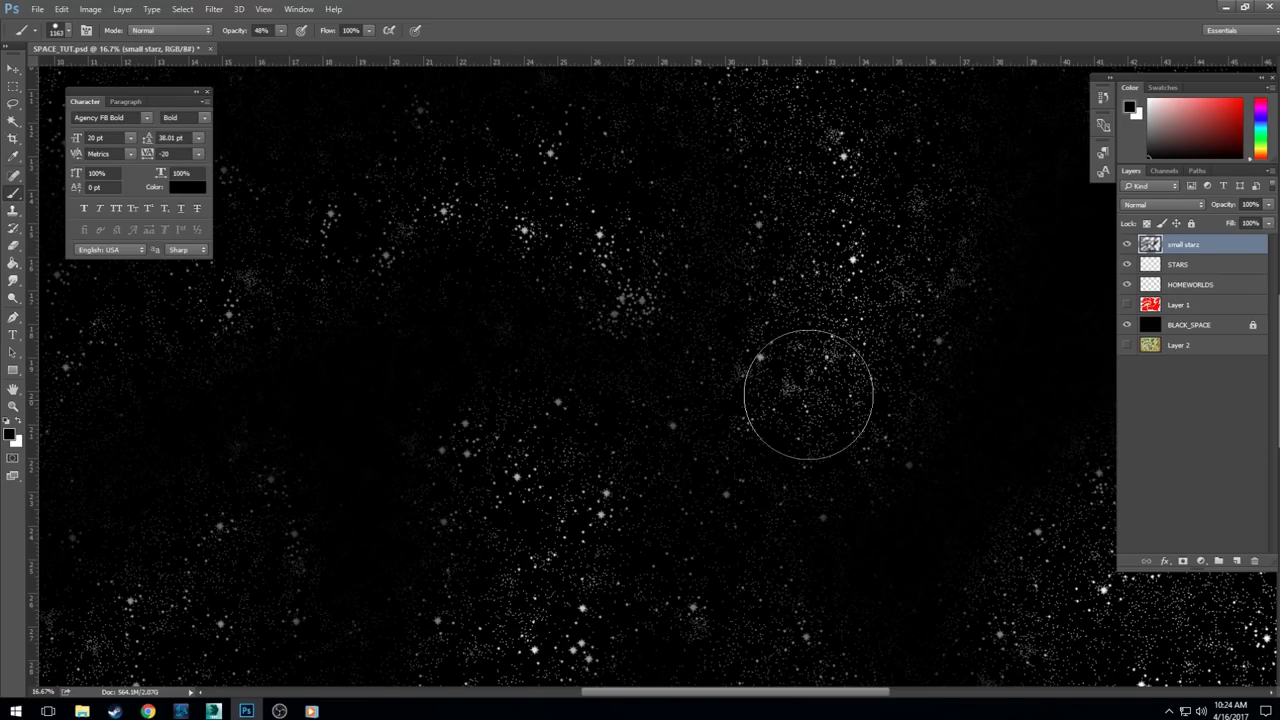
{"action": "scroll", "coordinate": [979, 326], "scroll_direction": "down", "scroll_amount": 1}
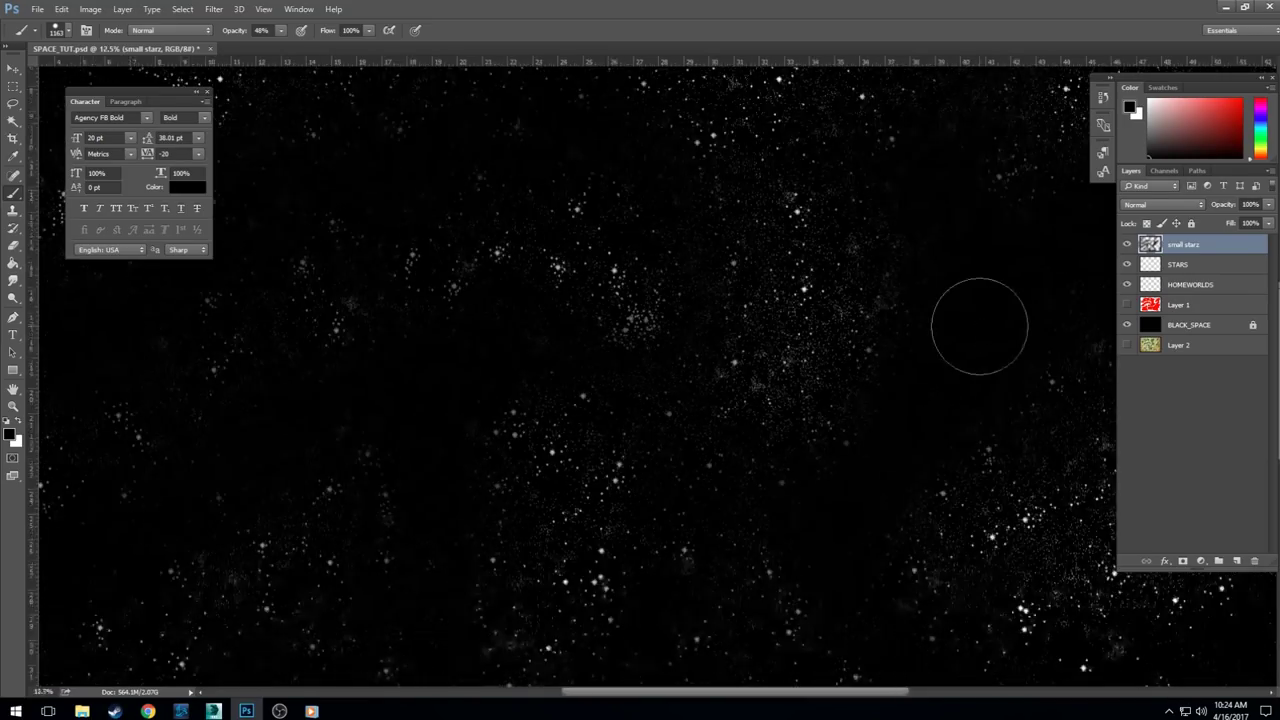
{"action": "scroll", "coordinate": [979, 326], "scroll_direction": "down", "scroll_amount": 1}
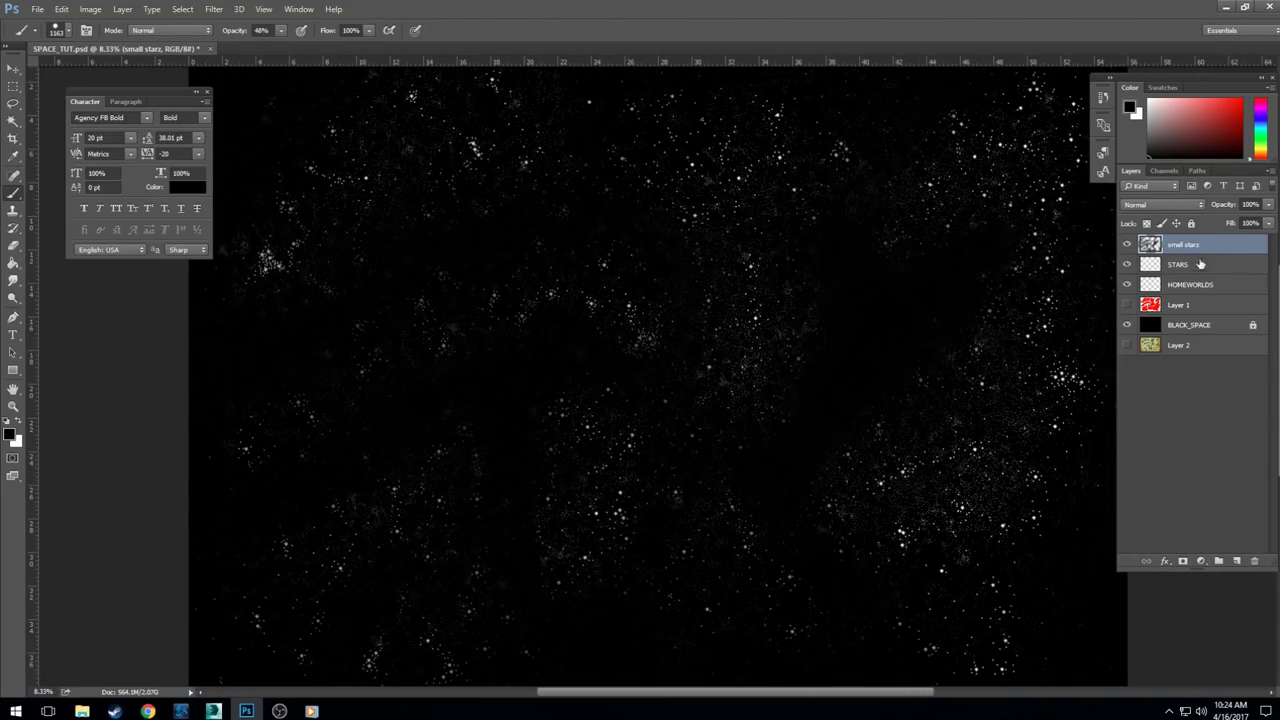
- Lower the small starz layer's opacity to 82% and check the stars up close
{"action": "left_click", "coordinate": [1270, 205]}
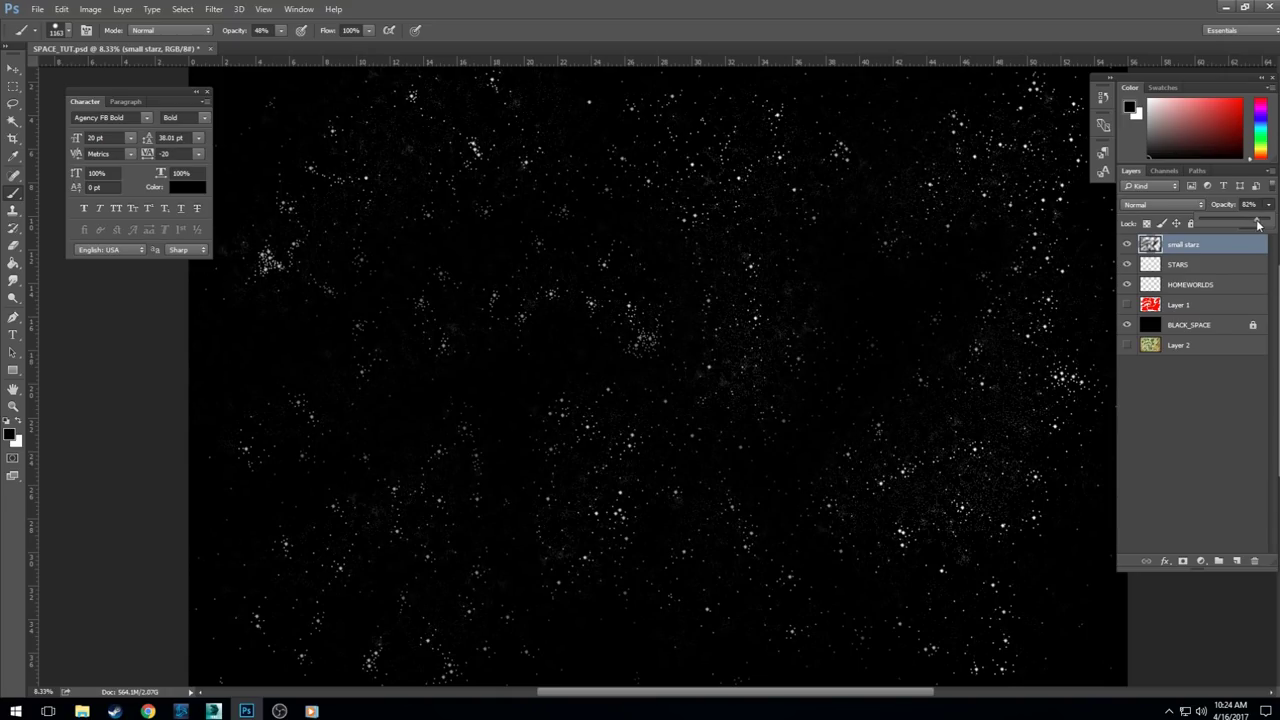
{"action": "key", "text": "ctrl+plus"}
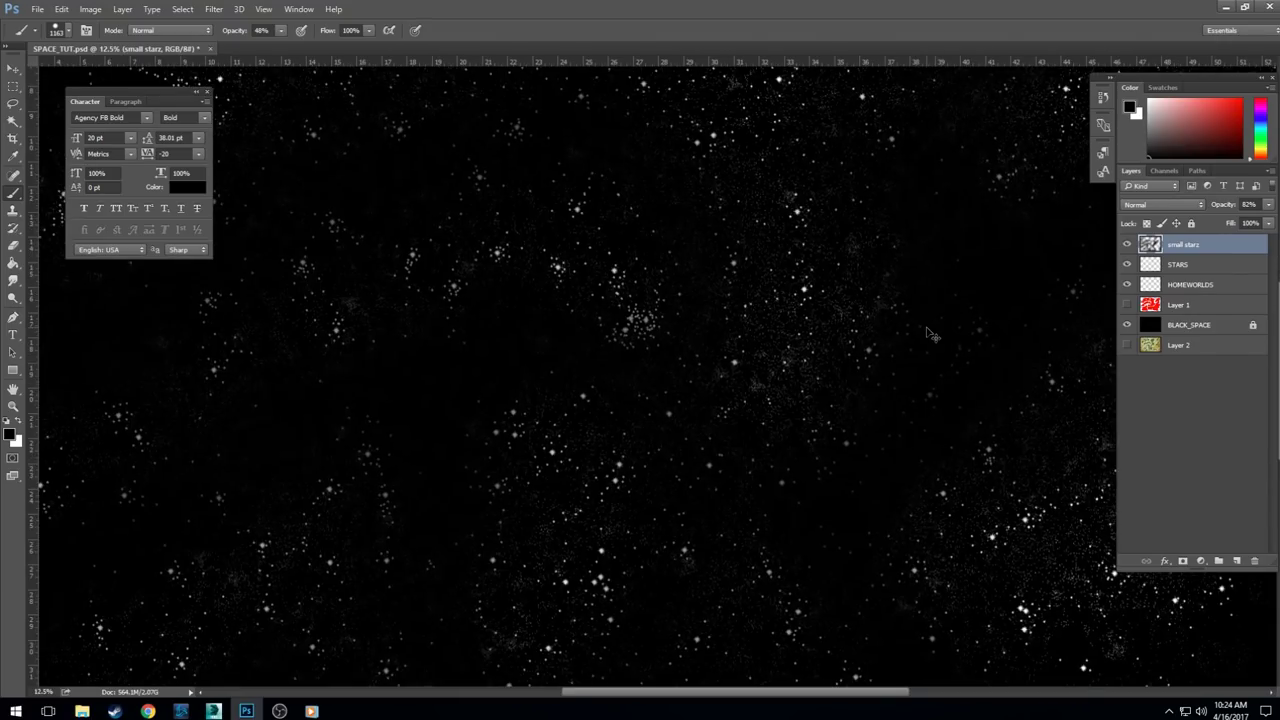
{"action": "key", "text": "ctrl+plus"}
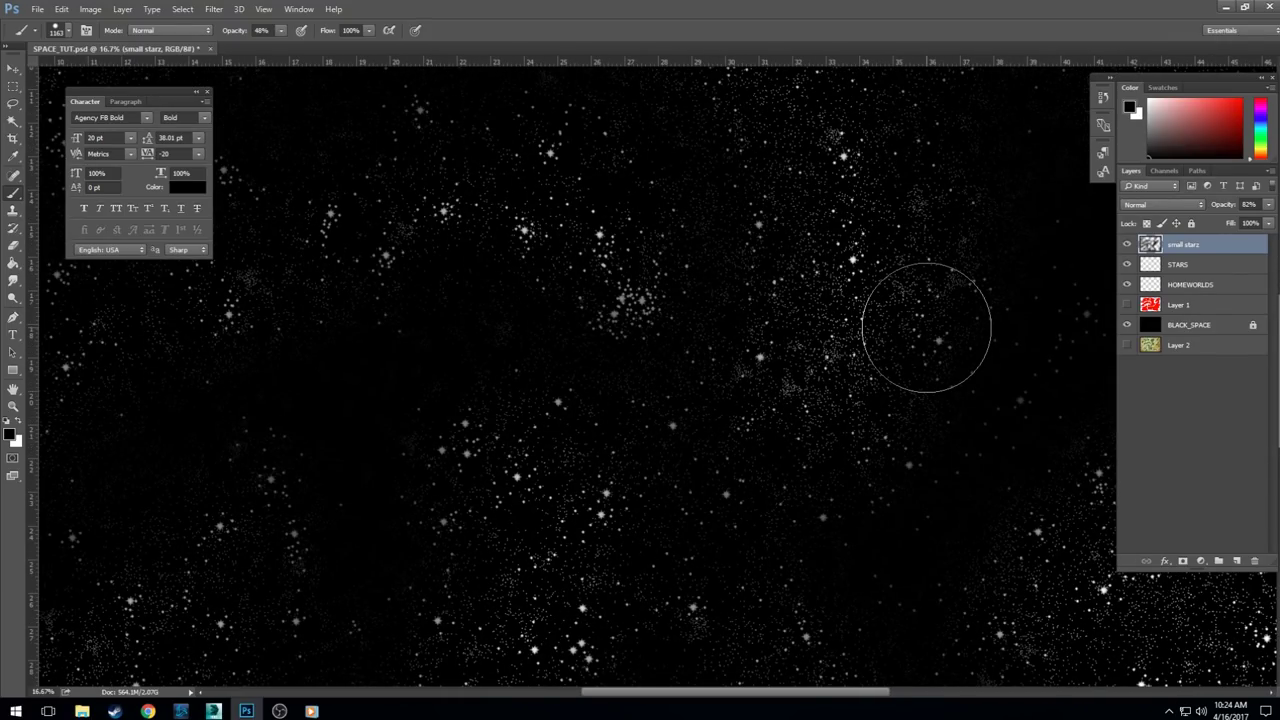
{"action": "key", "text": "ctrl+plus"}
{"action": "key", "text": "ctrl+plus"}
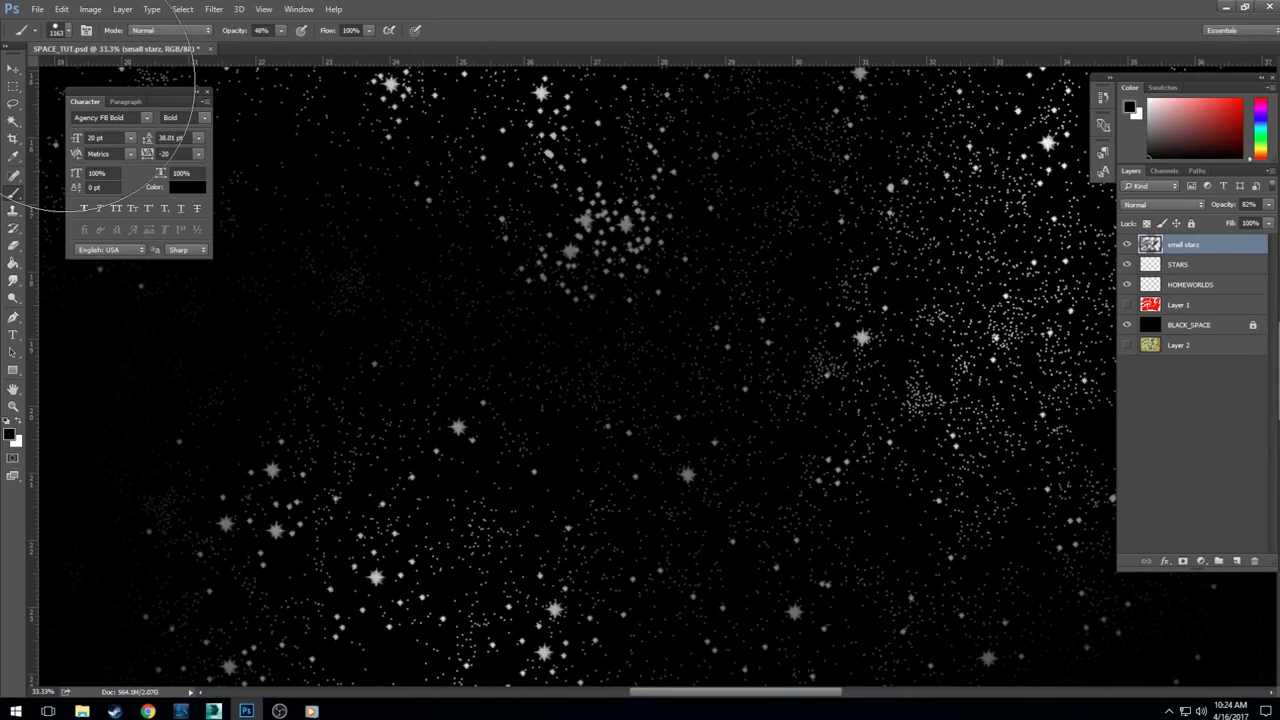
{"action": "left_click", "coordinate": [13, 68]}
{"action": "right_click", "coordinate": [1170, 258]}
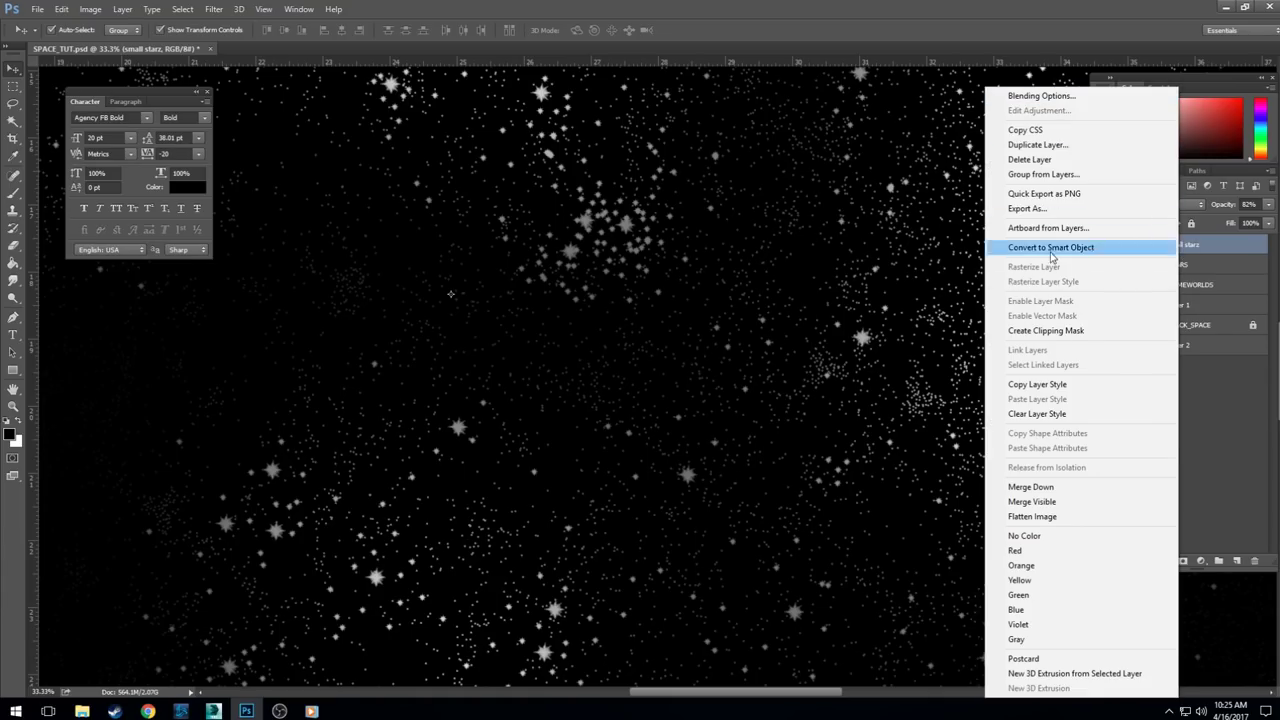
{"action": "left_click", "coordinate": [1050, 160]}
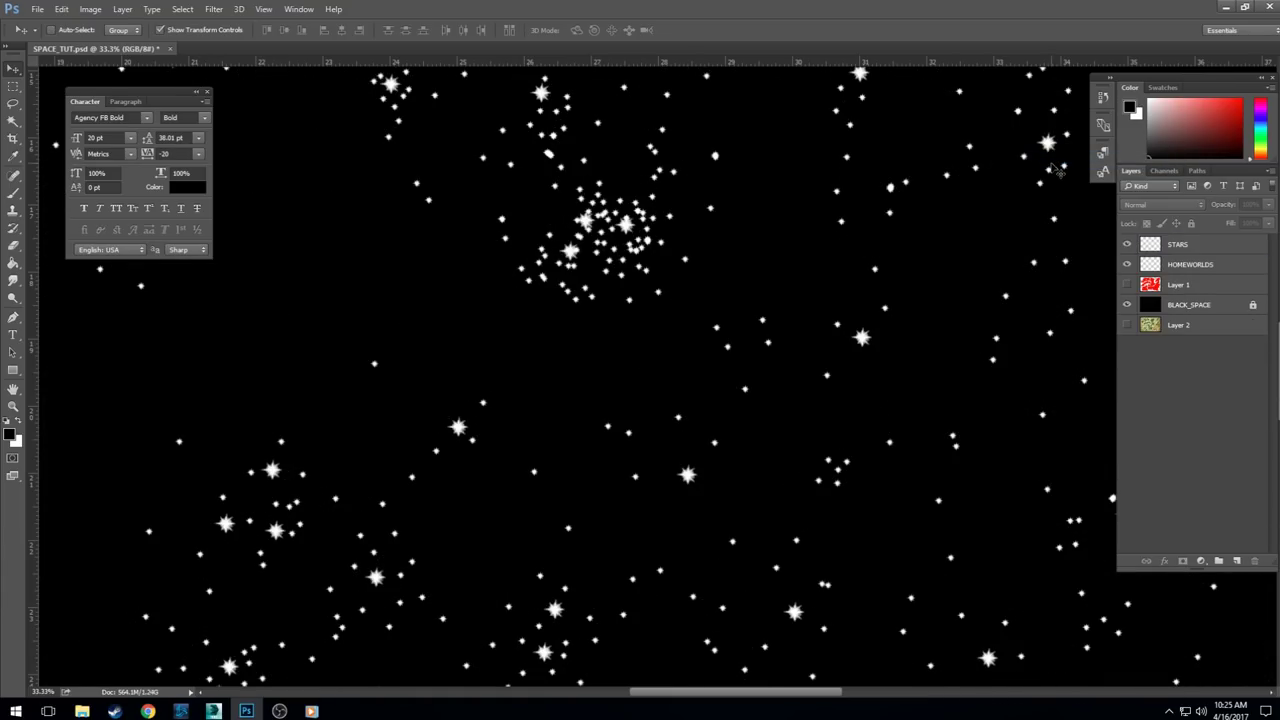
{"action": "key", "text": "ctrl+z"}
- Duplicate the small starz layer as small starz copy and hide the original
{"action": "right_click", "coordinate": [1195, 250]}
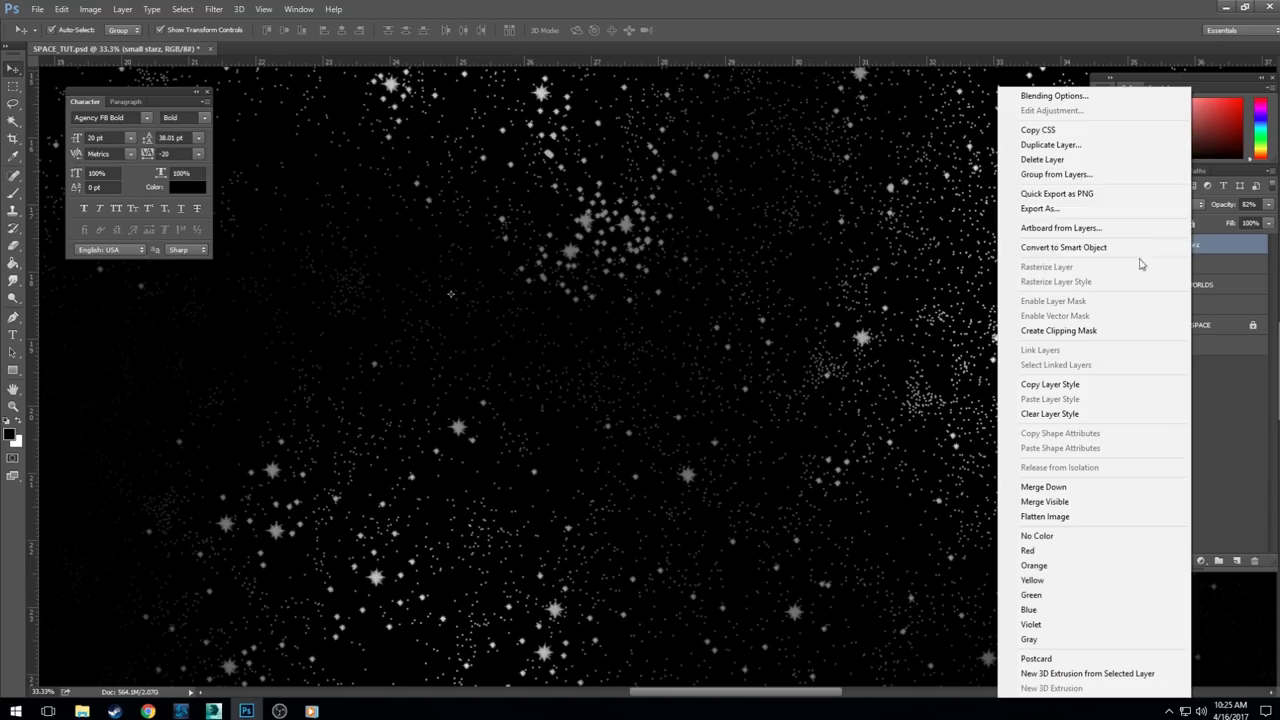
{"action": "left_click", "coordinate": [1060, 149]}
{"action": "left_click", "coordinate": [762, 218]}
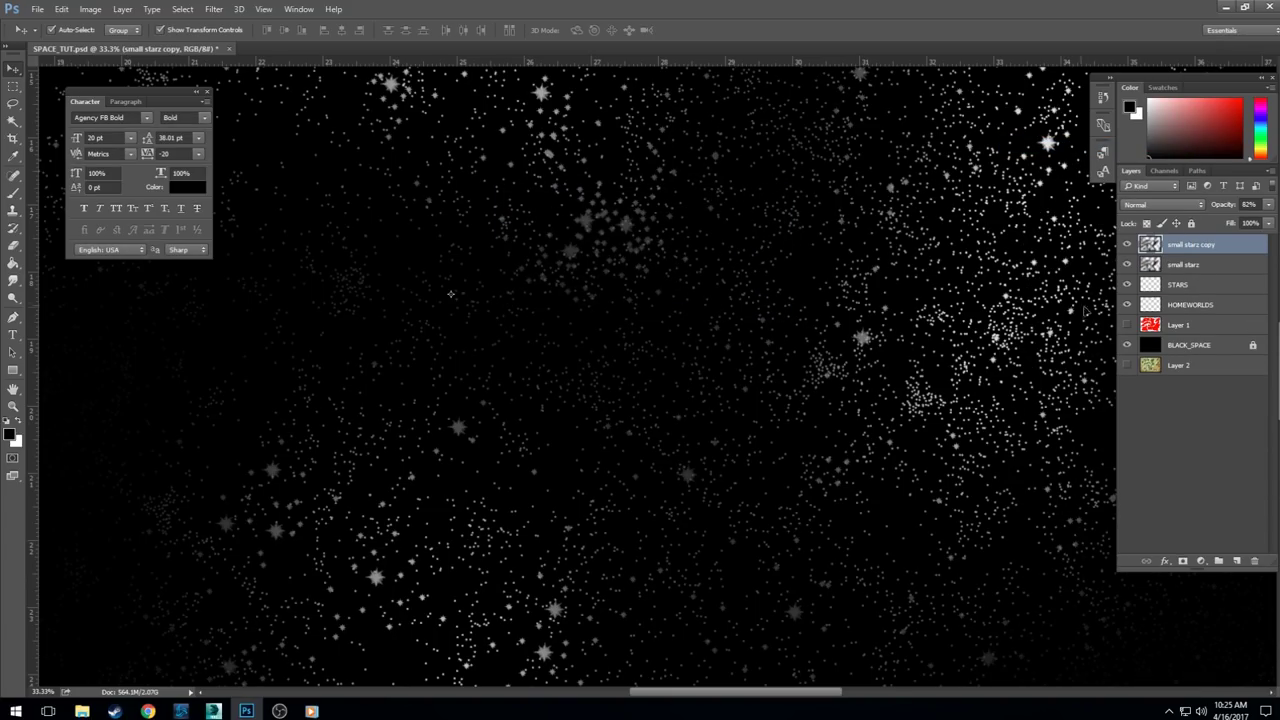
{"action": "left_click", "coordinate": [1125, 263]}
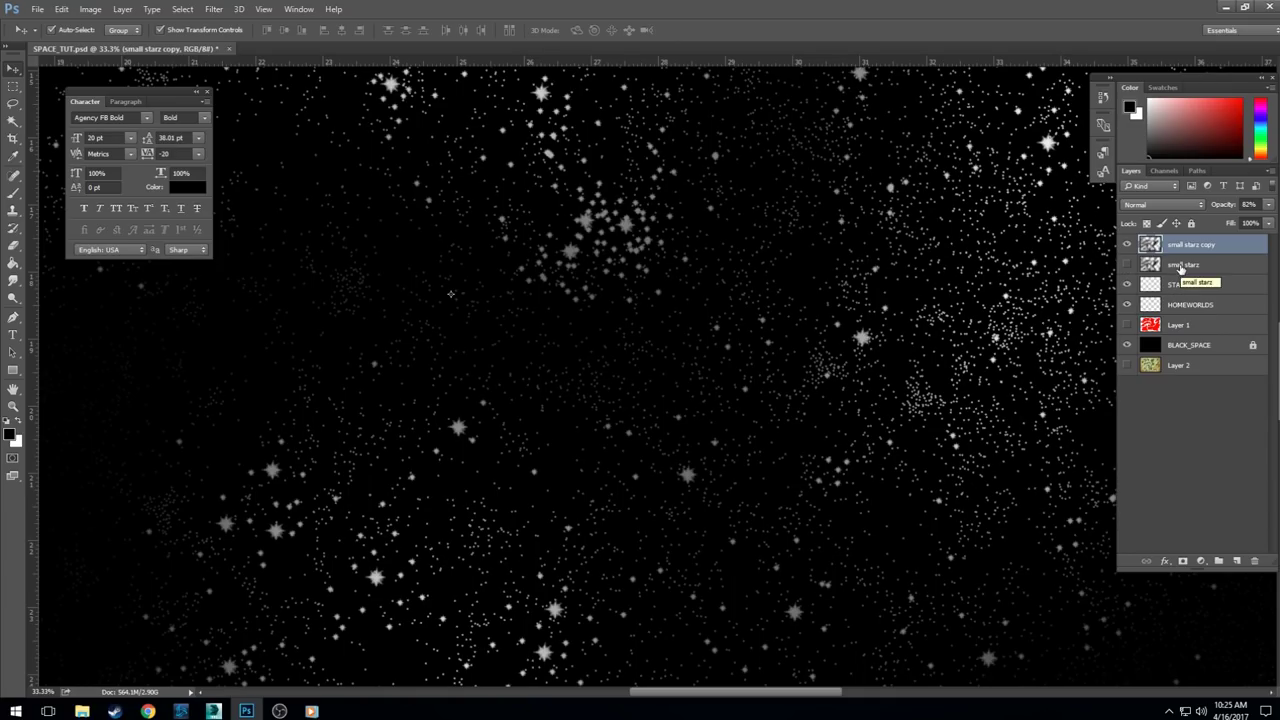
- Move the HOMEWORLDS layer to the top of the layer stack, above small starz copy
{"action": "left_click_drag", "start_coordinate": [1184, 305], "coordinate": [1186, 245]}
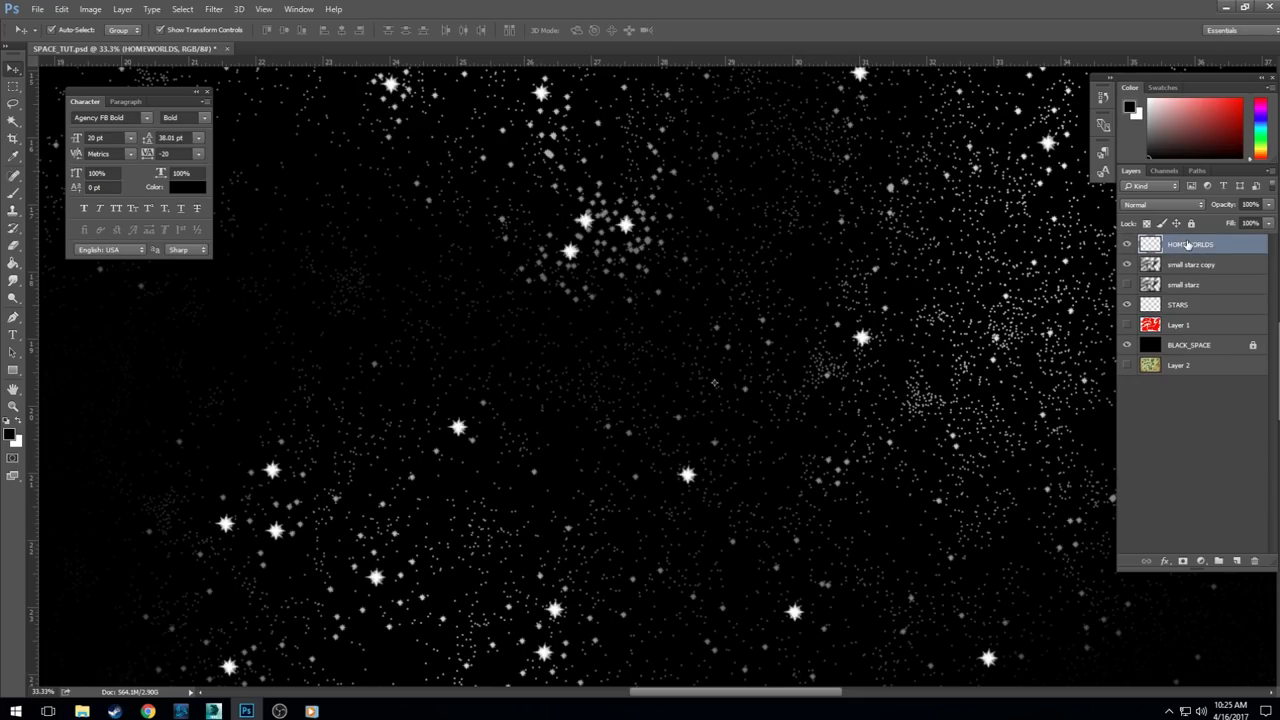
- Move the STARS layer directly below HOMEWORLDS and apply a 4.5-pixel Gaussian Blur to the small starz copy layer
{"action": "left_click_drag", "start_coordinate": [1186, 307], "coordinate": [1187, 264]}
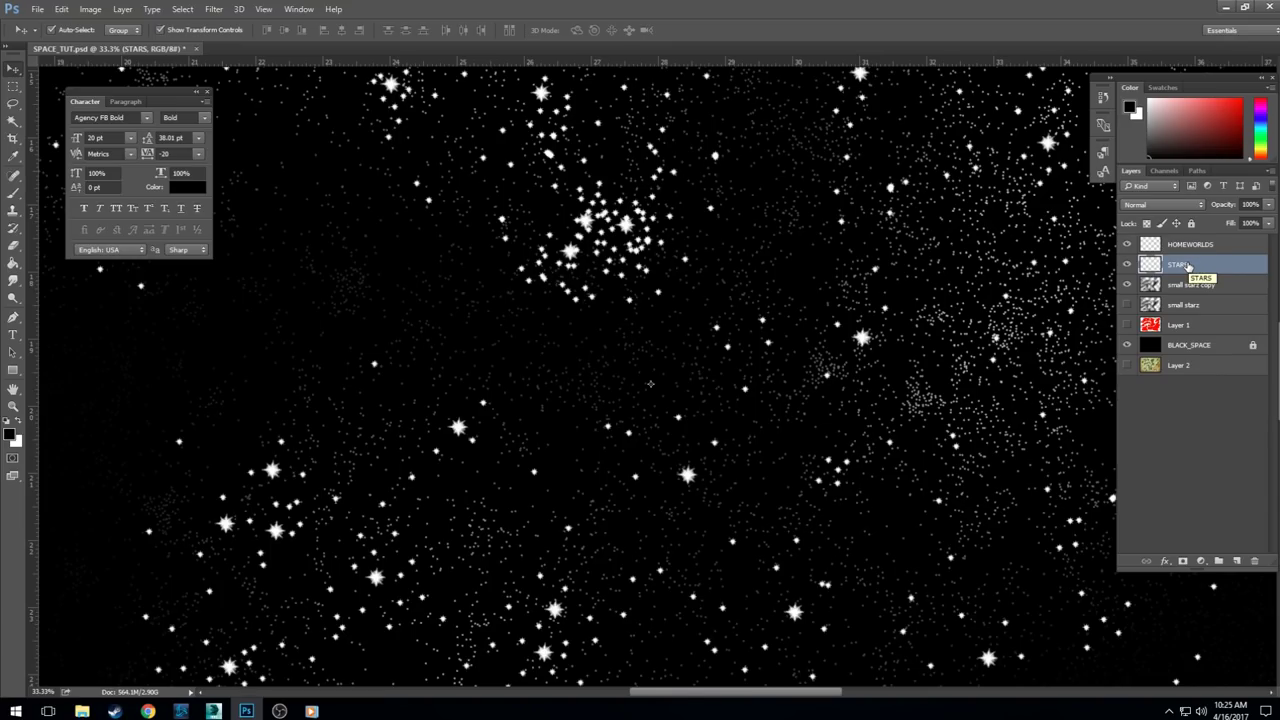
{"action": "left_click", "coordinate": [1188, 285]}
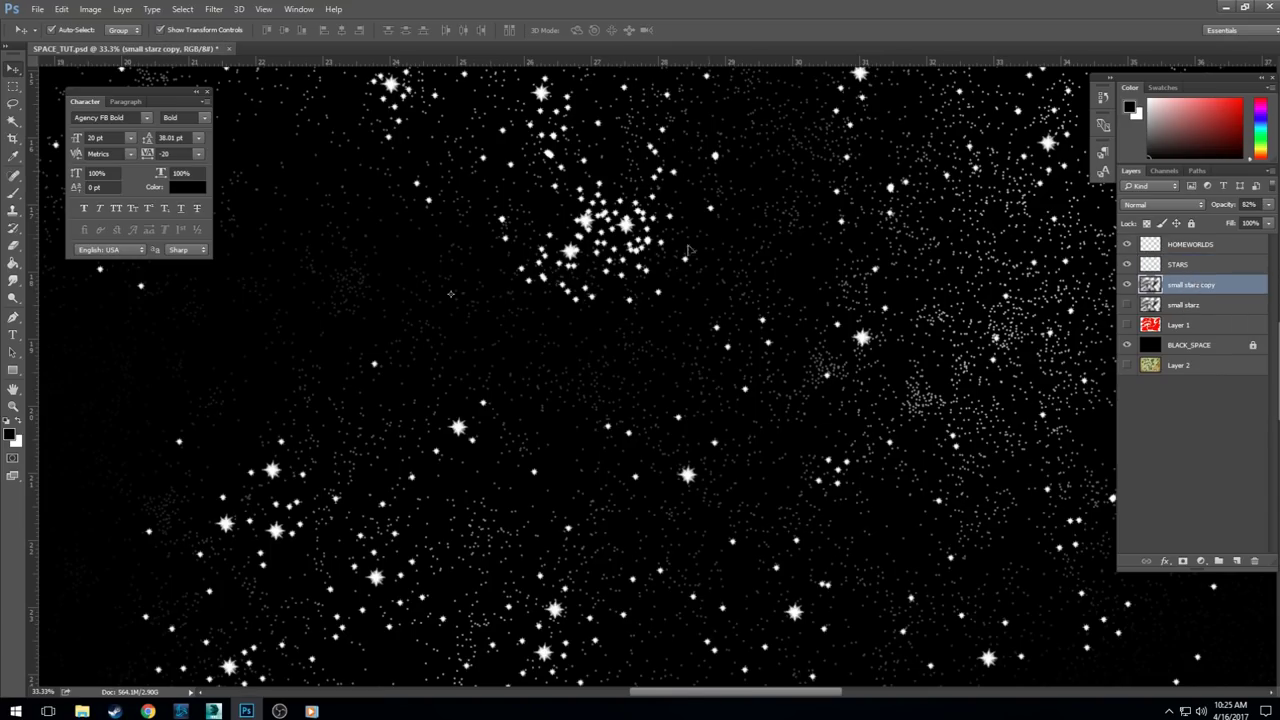
{"action": "left_click", "coordinate": [214, 9]}
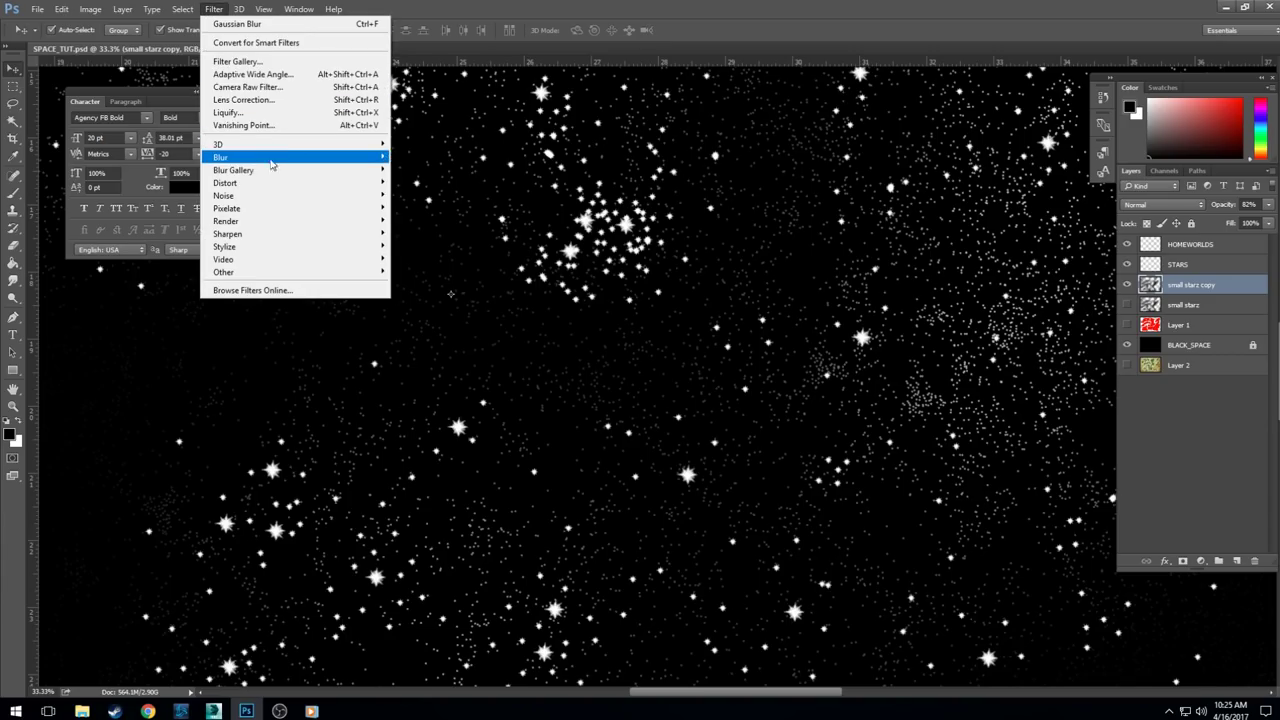
{"action": "mouse_move", "coordinate": [313, 160]}
{"action": "left_click", "coordinate": [427, 207]}
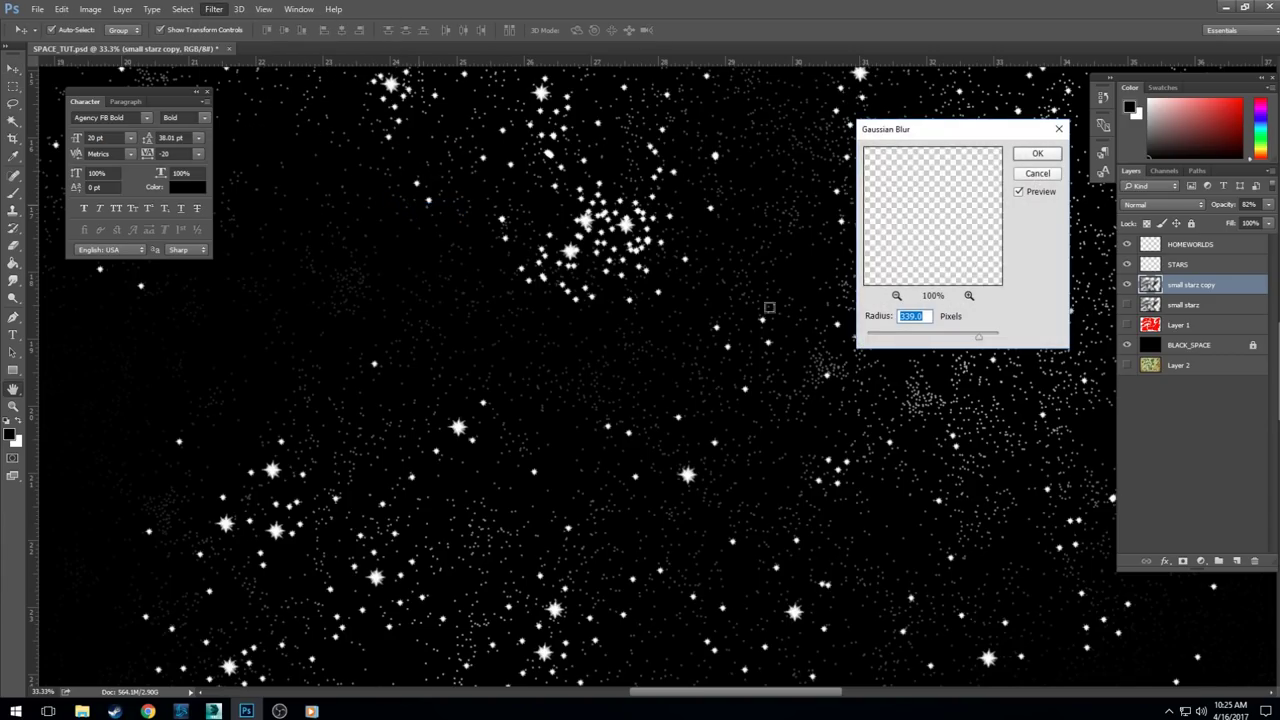
{"action": "left_click", "coordinate": [880, 339]}
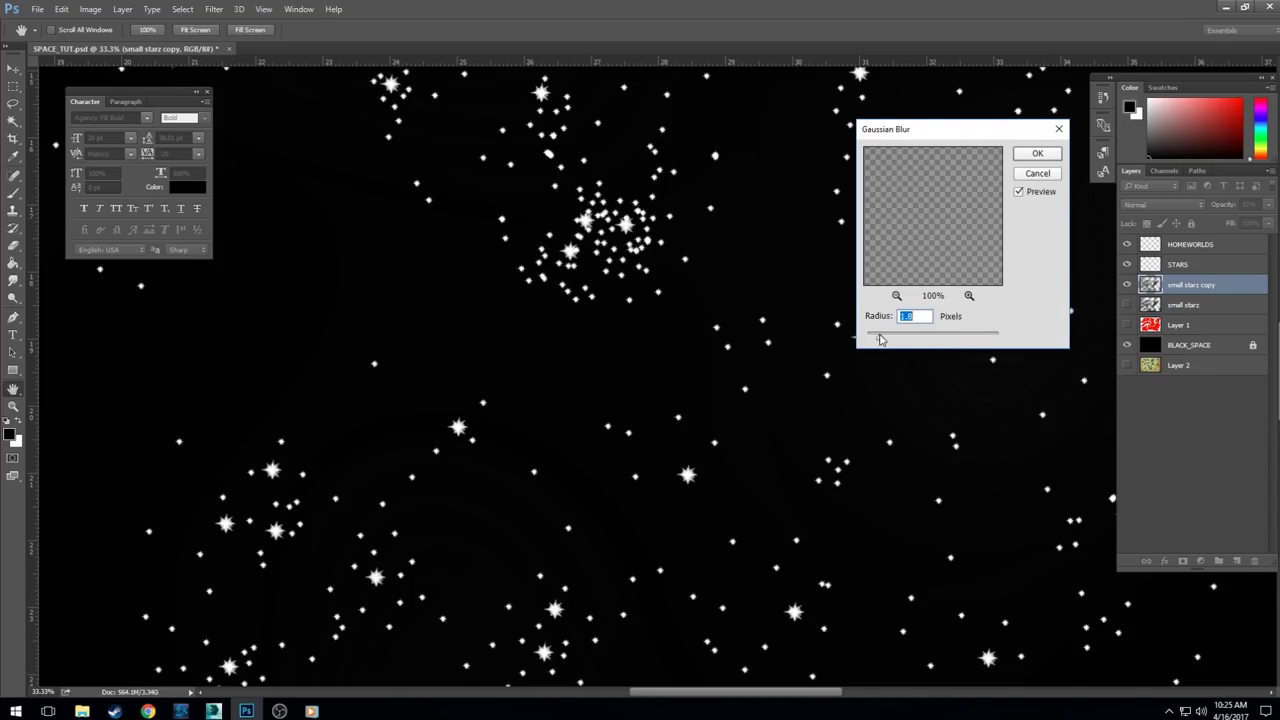
{"action": "left_click_drag", "start_coordinate": [880, 339], "coordinate": [937, 341]}
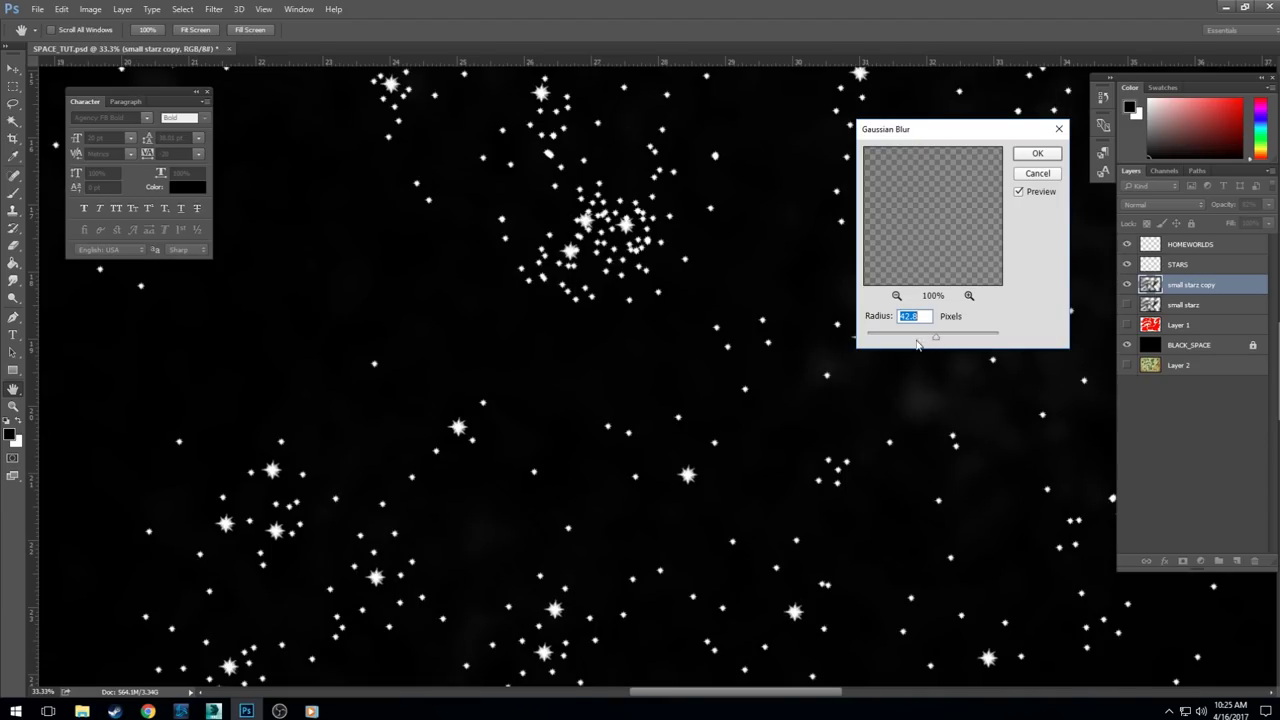
{"action": "left_click", "coordinate": [913, 340]}
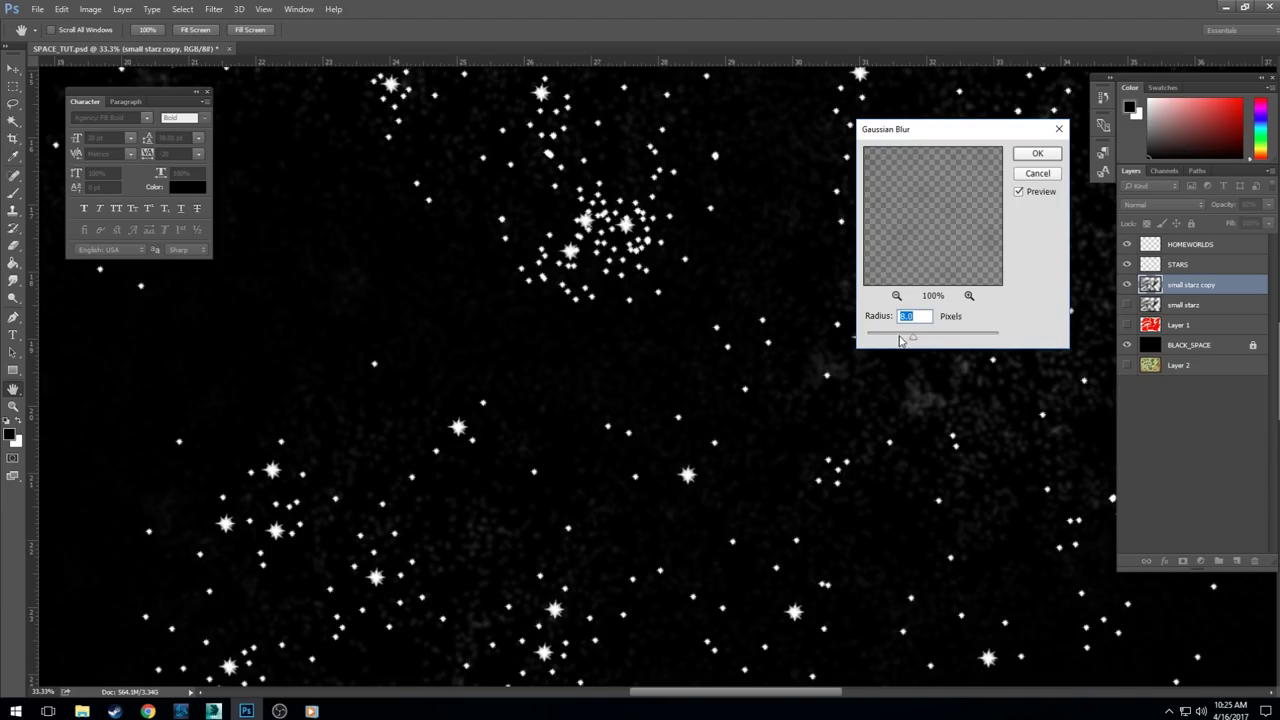
{"action": "left_click", "coordinate": [899, 341]}
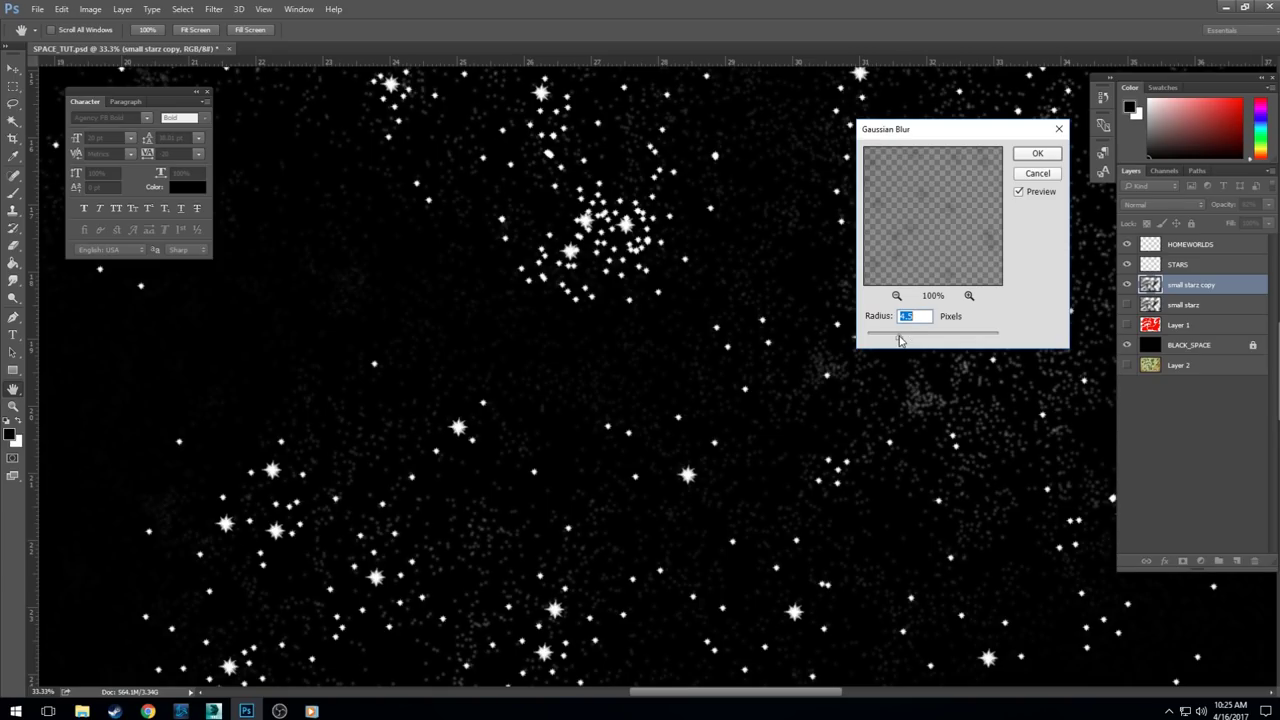
{"action": "left_click", "coordinate": [1032, 155]}
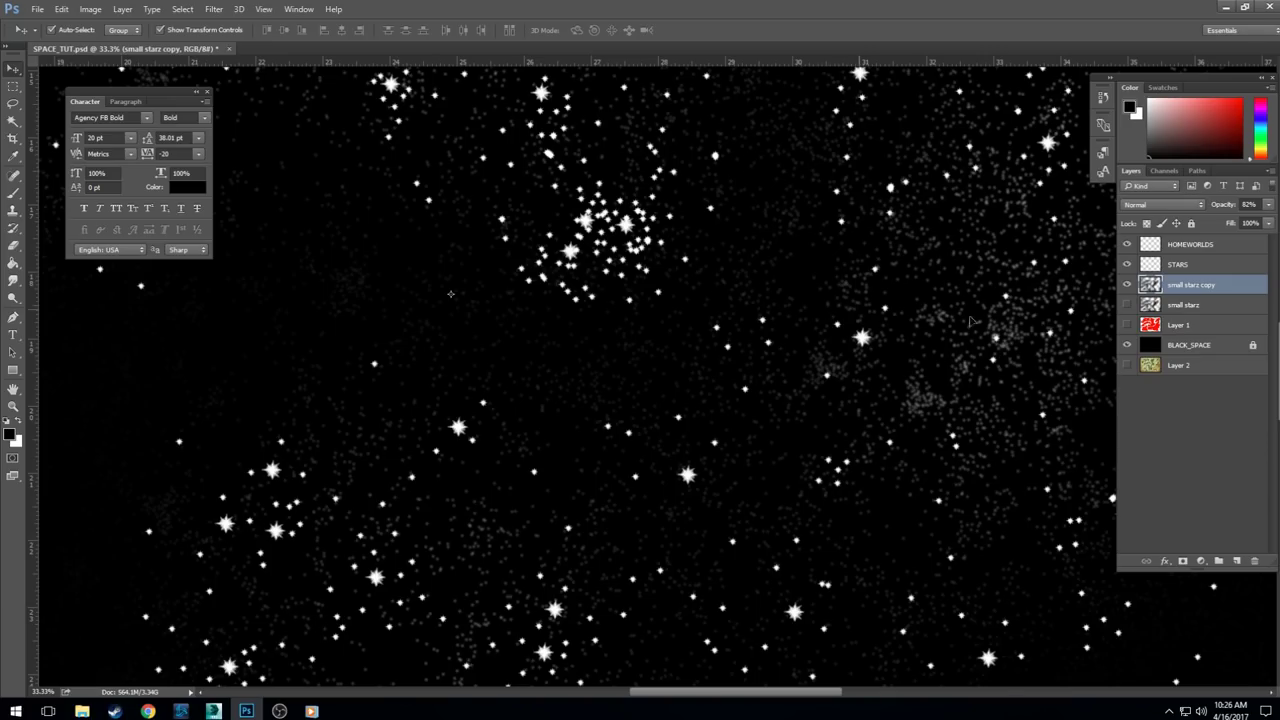
- Raise the small starz copy layer's opacity to 100% and deselect the layer
{"action": "left_click", "coordinate": [1268, 204]}
{"action": "left_click_drag", "start_coordinate": [1262, 220], "coordinate": [1275, 220]}
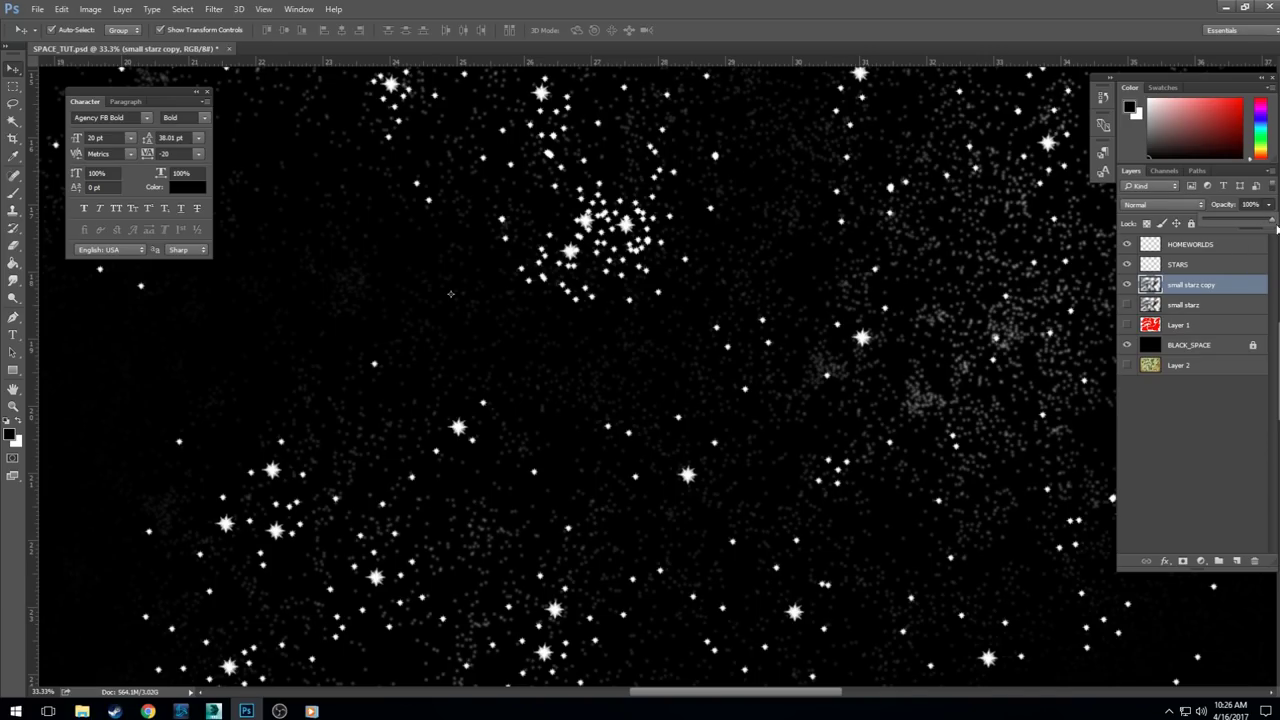
{"action": "left_click", "coordinate": [1193, 445]}
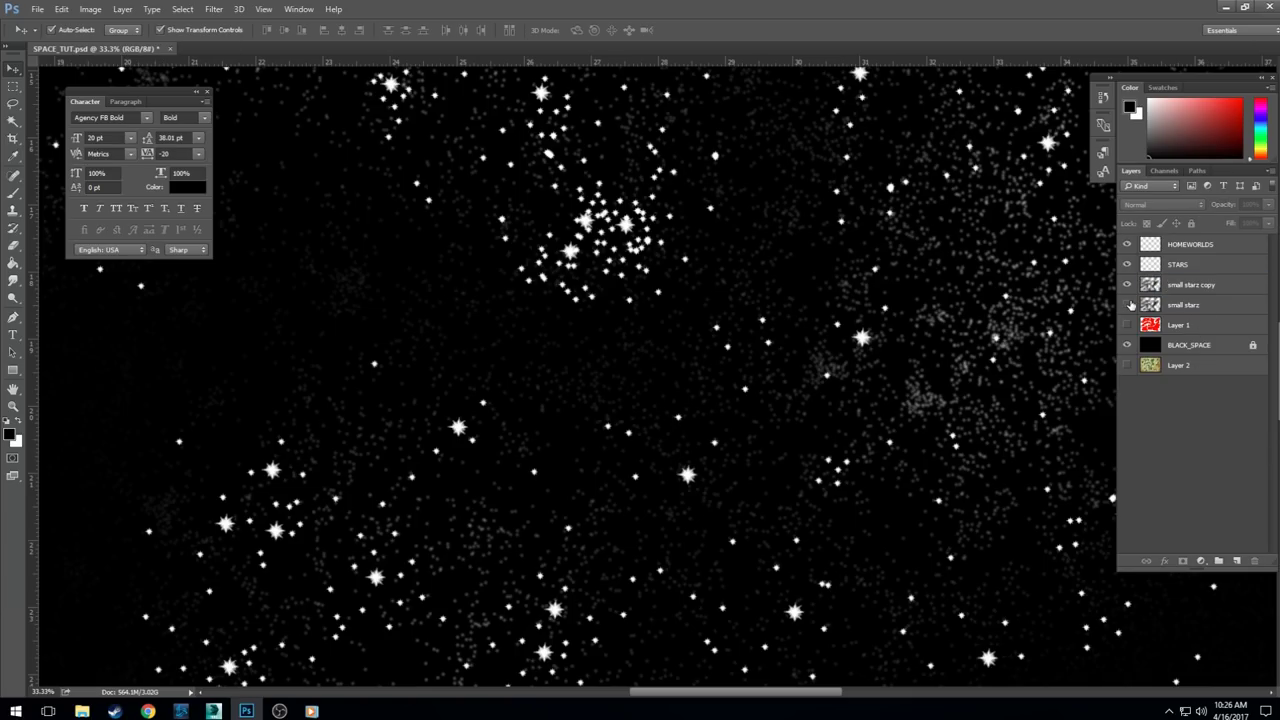
- Briefly show the original small starz layer to compare it with the blurred copy, and delete the original
{"action": "left_click", "coordinate": [1128, 305]}
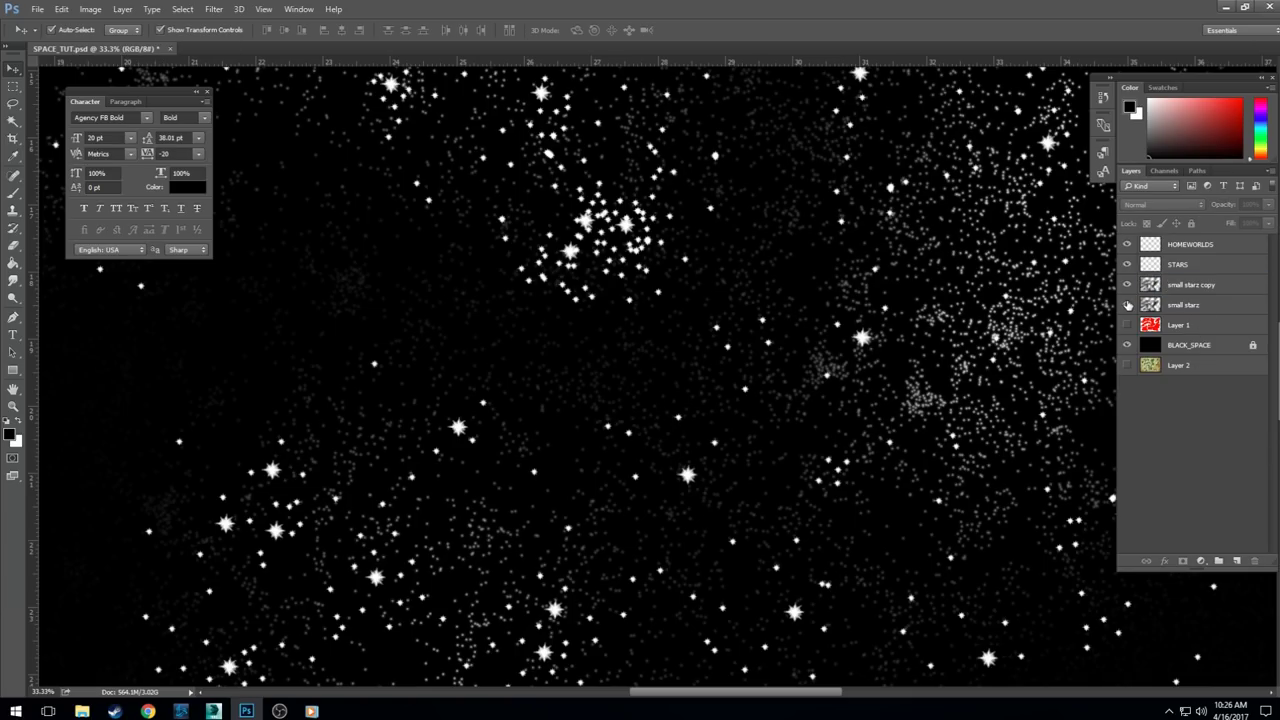
{"action": "left_click", "coordinate": [1128, 305]}
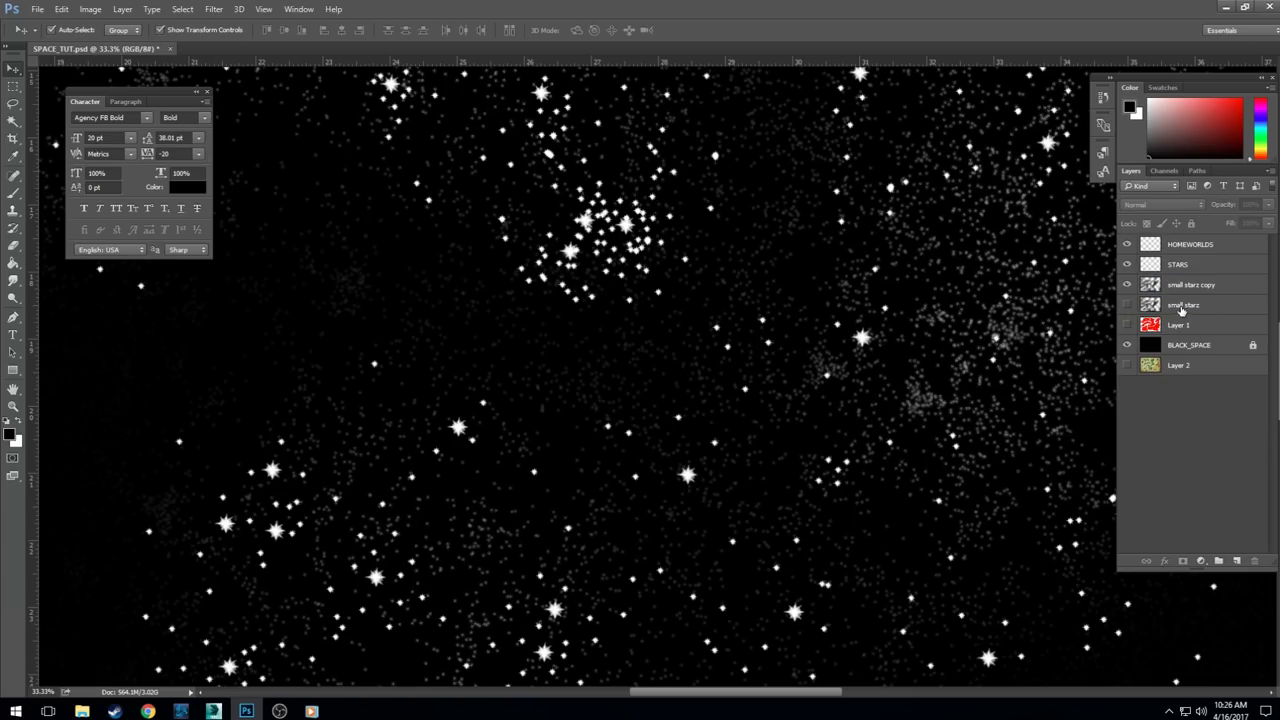
{"action": "left_click", "coordinate": [1182, 308]}
{"action": "left_click", "coordinate": [1258, 561]}
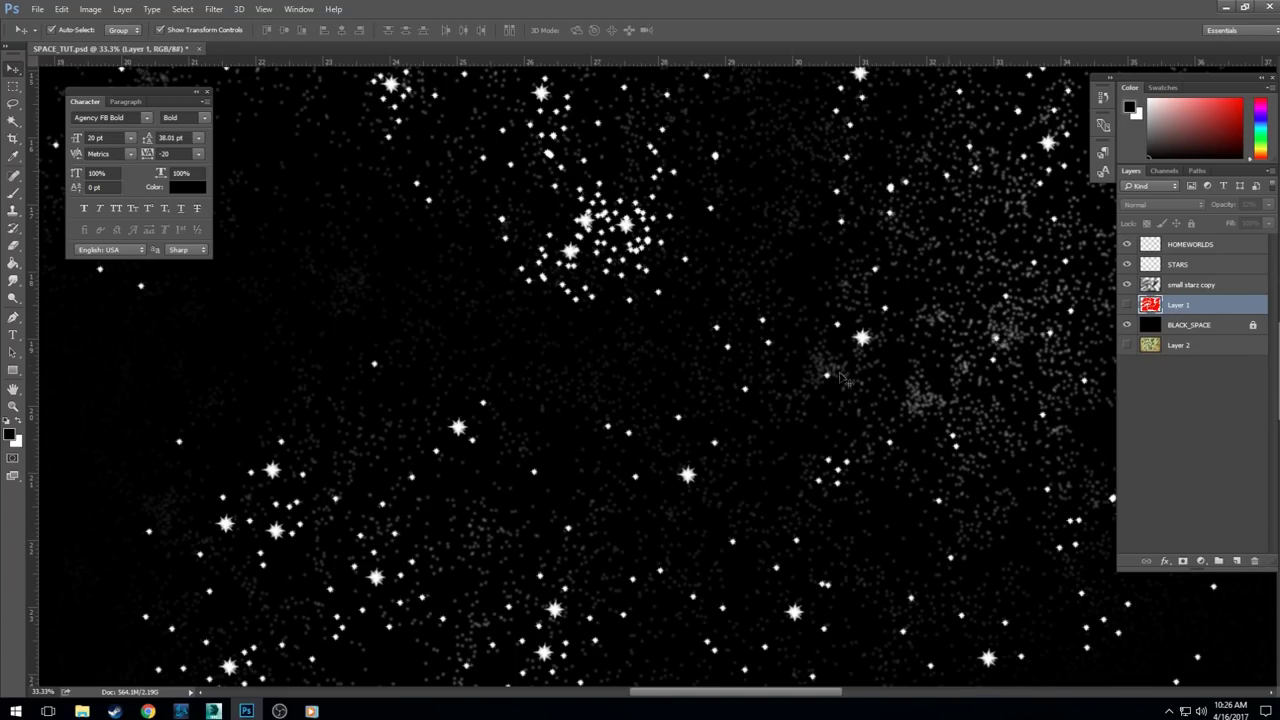
- Review the whole star map, temporarily showing the red territories on Layer 1 to compare them with the star distribution
{"action": "scroll", "coordinate": [727, 345], "scroll_direction": "down", "scroll_amount": 2}
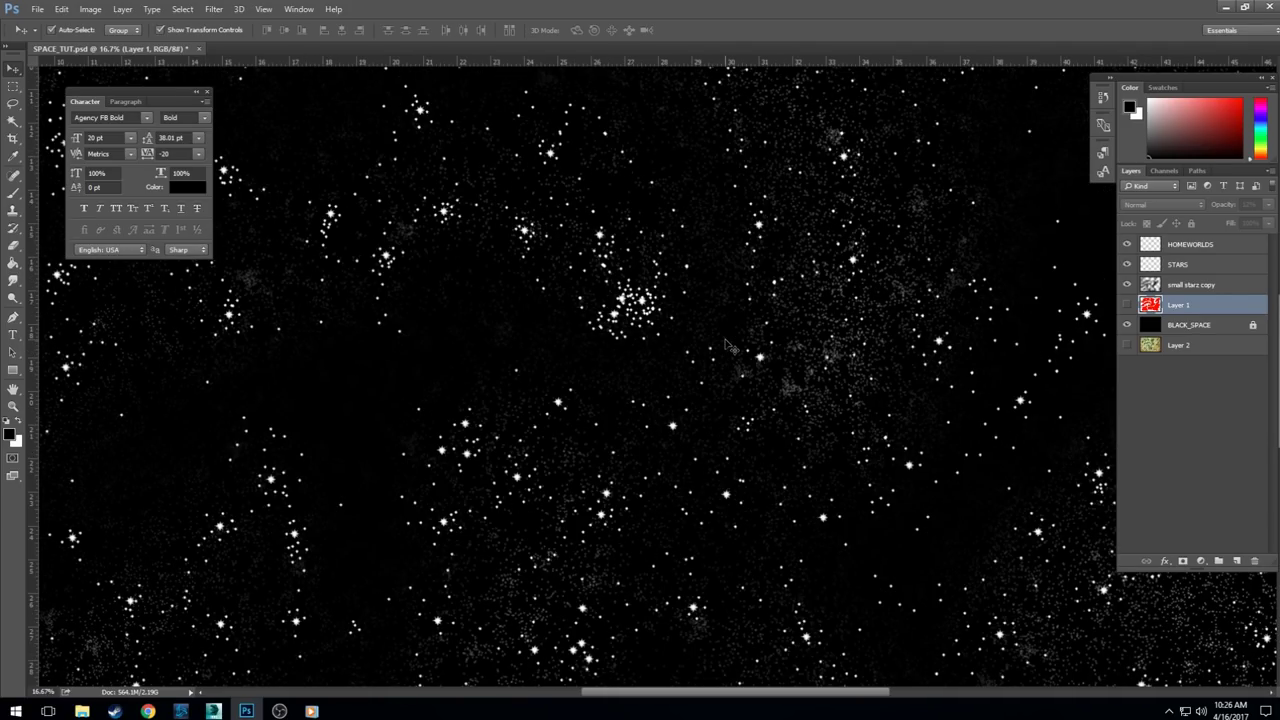
{"action": "scroll", "coordinate": [727, 345], "scroll_direction": "down", "scroll_amount": 2}
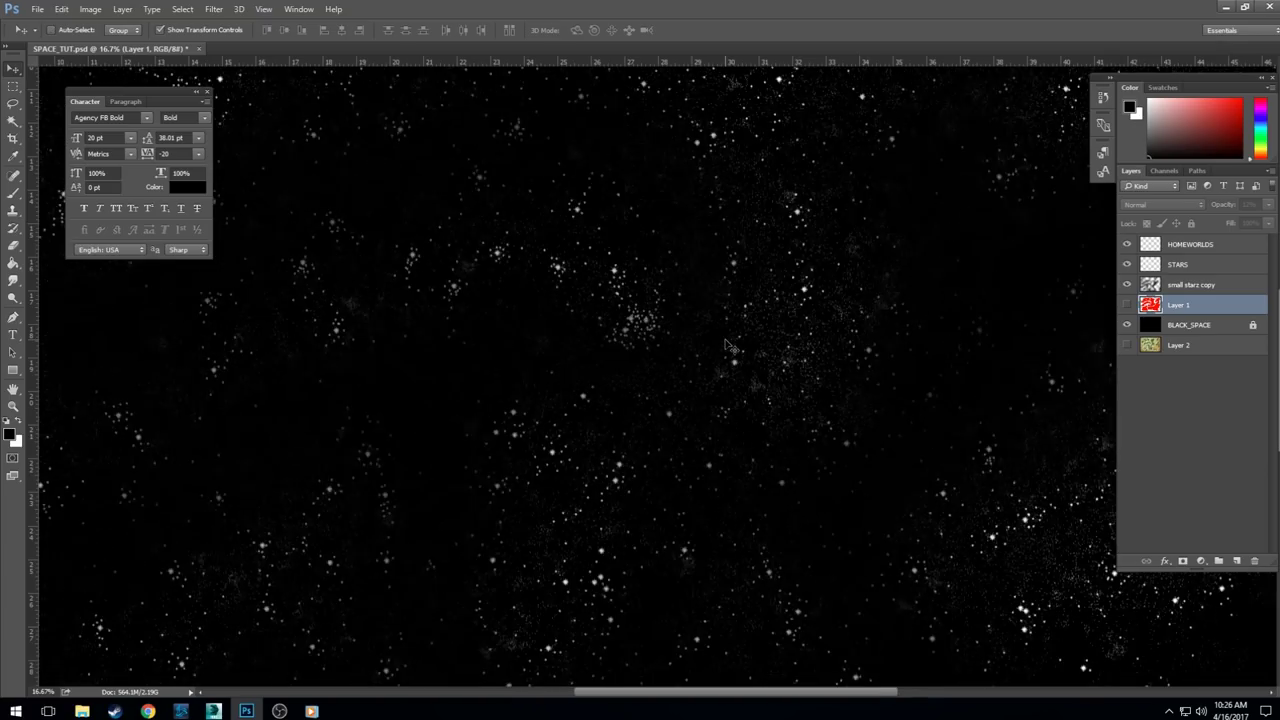
{"action": "scroll", "coordinate": [727, 345], "scroll_direction": "down", "scroll_amount": 1}
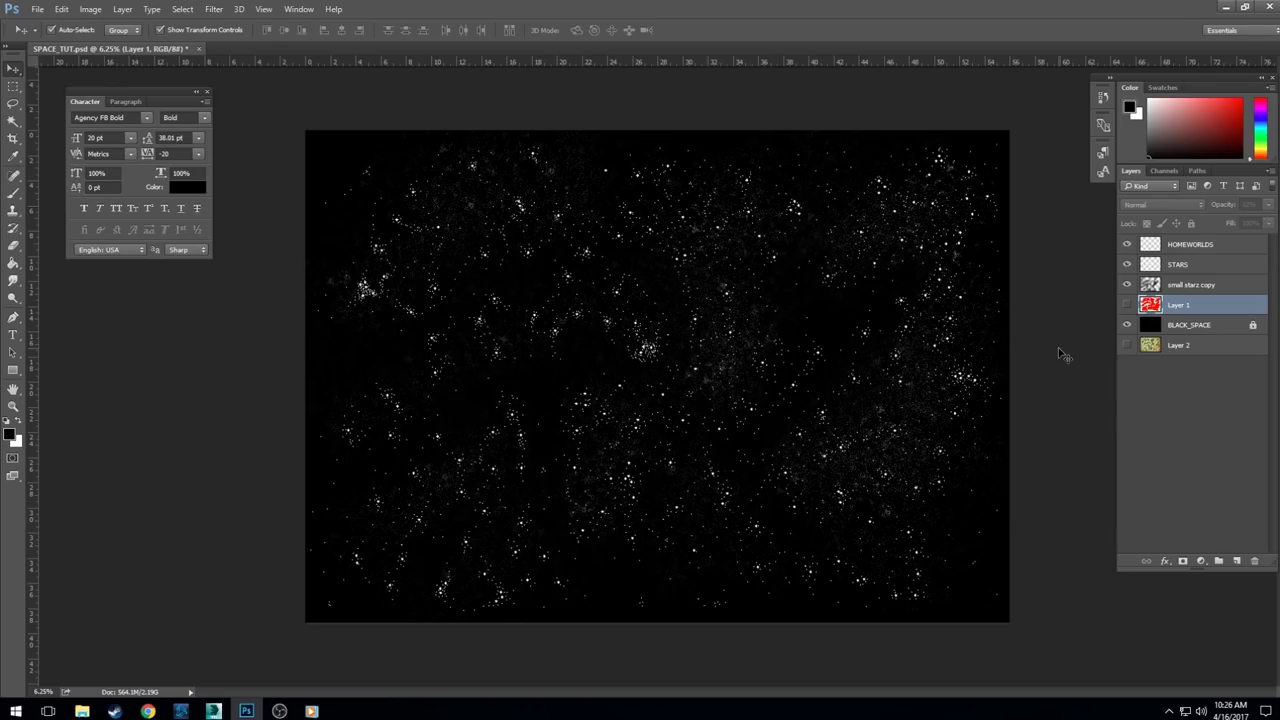
{"action": "left_click", "coordinate": [1127, 305]}
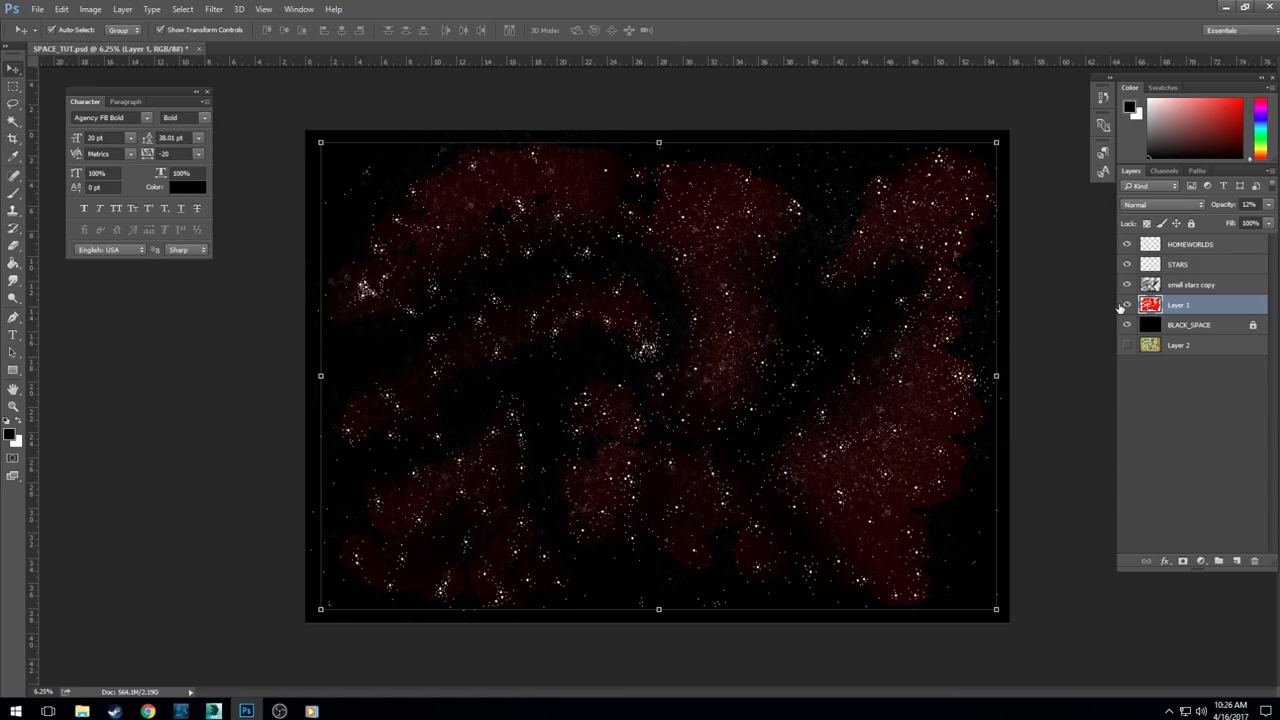
{"action": "left_click", "coordinate": [1127, 305]}
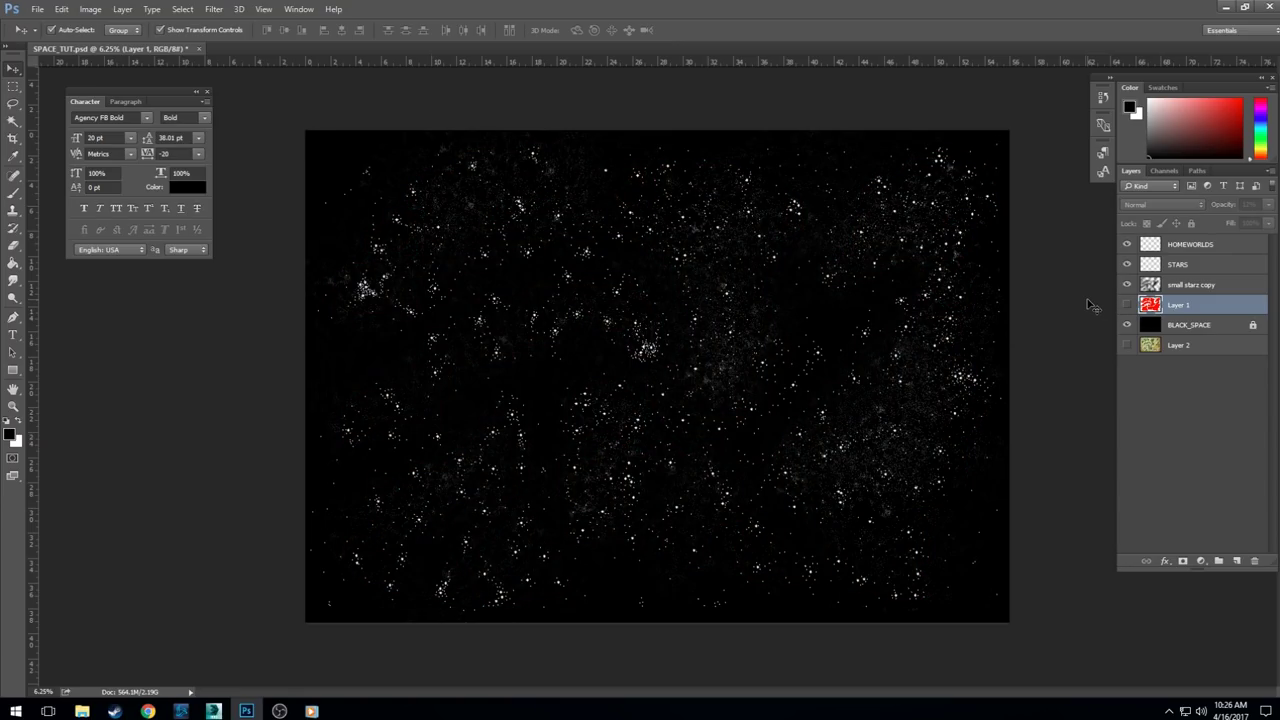